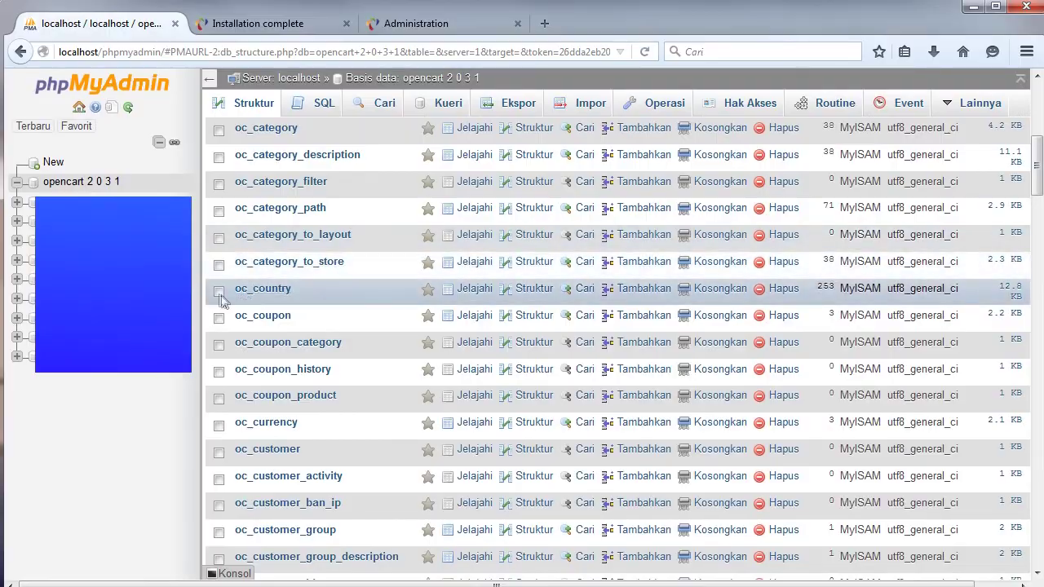
Drop the oc_country, oc_geo_zone, oc_zone and oc_zone_to_geo_zone tables from opencart 2 0 3 1.
{"action": "left_click_drag", "start_coordinate": [1038, 175], "coordinate": [1038, 264]}
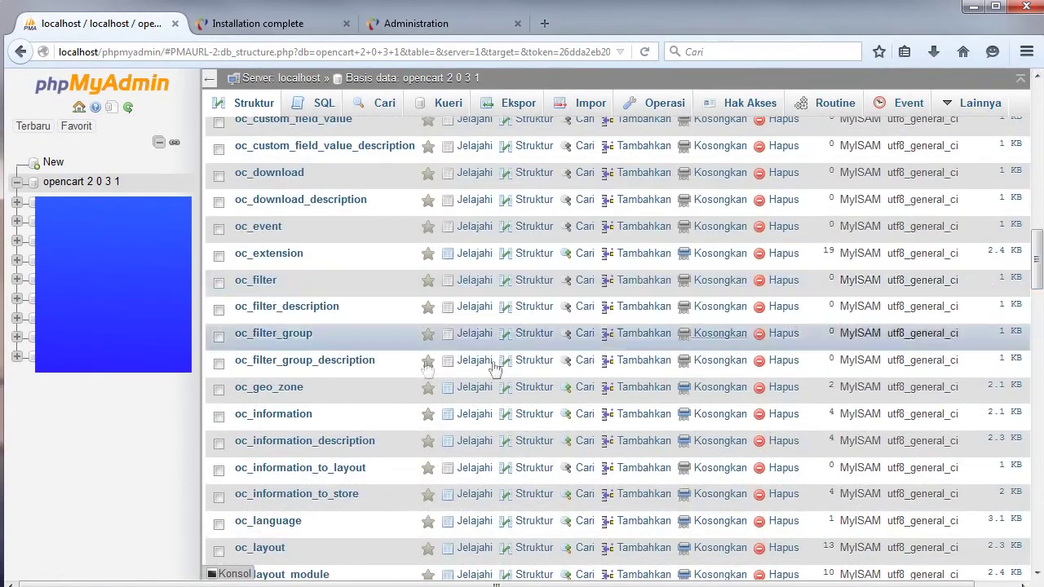
{"action": "left_click", "coordinate": [217, 396]}
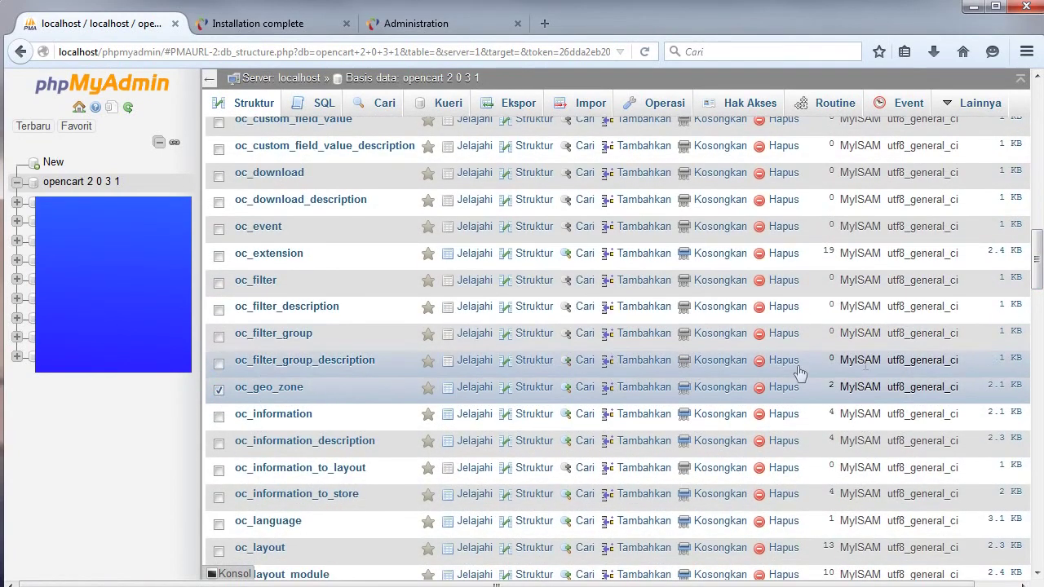
{"action": "left_click_drag", "start_coordinate": [1038, 251], "coordinate": [1003, 518]}
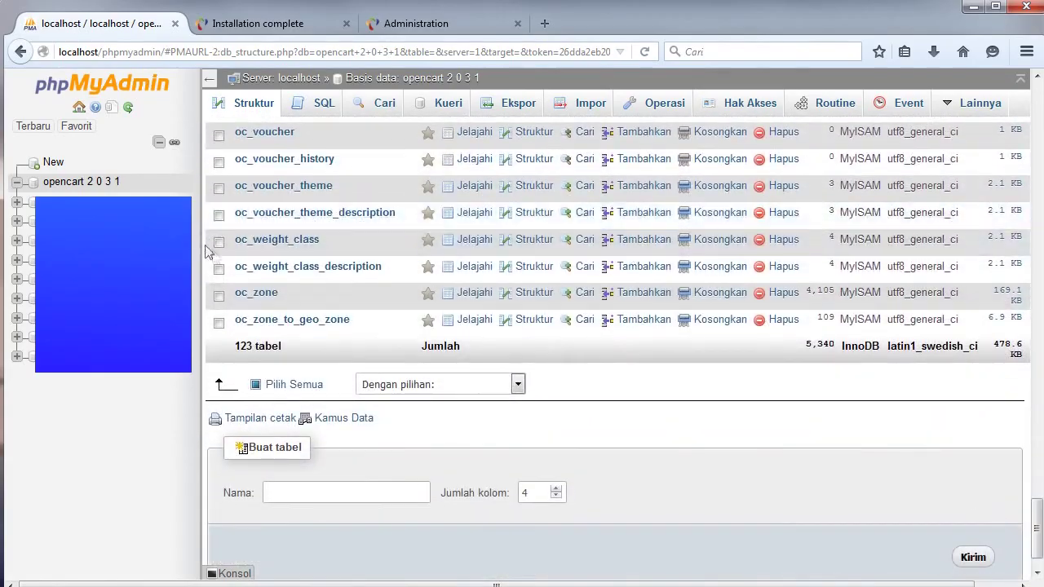
{"action": "left_click", "coordinate": [218, 297]}
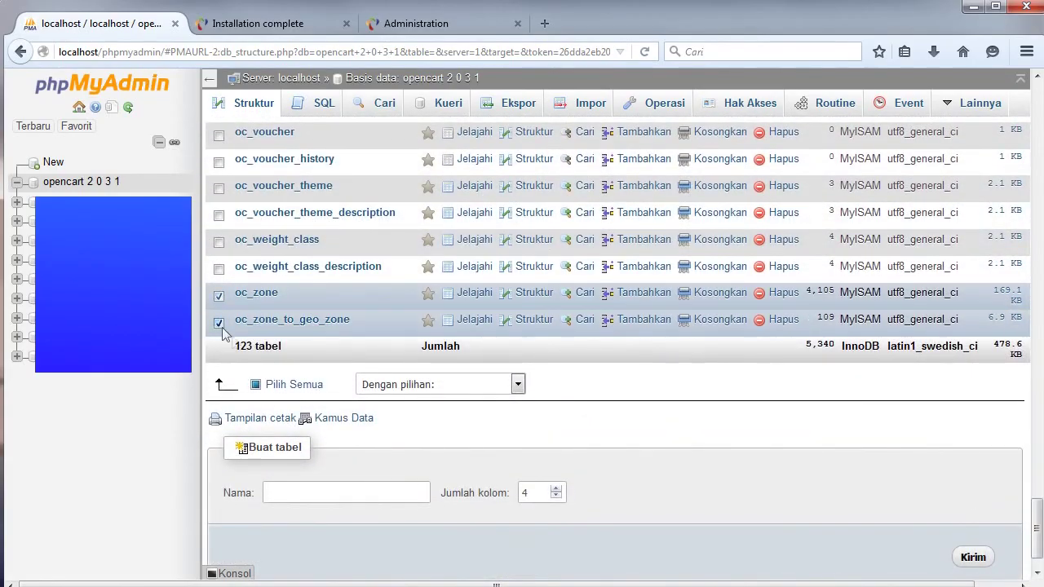
{"action": "left_click", "coordinate": [443, 385]}
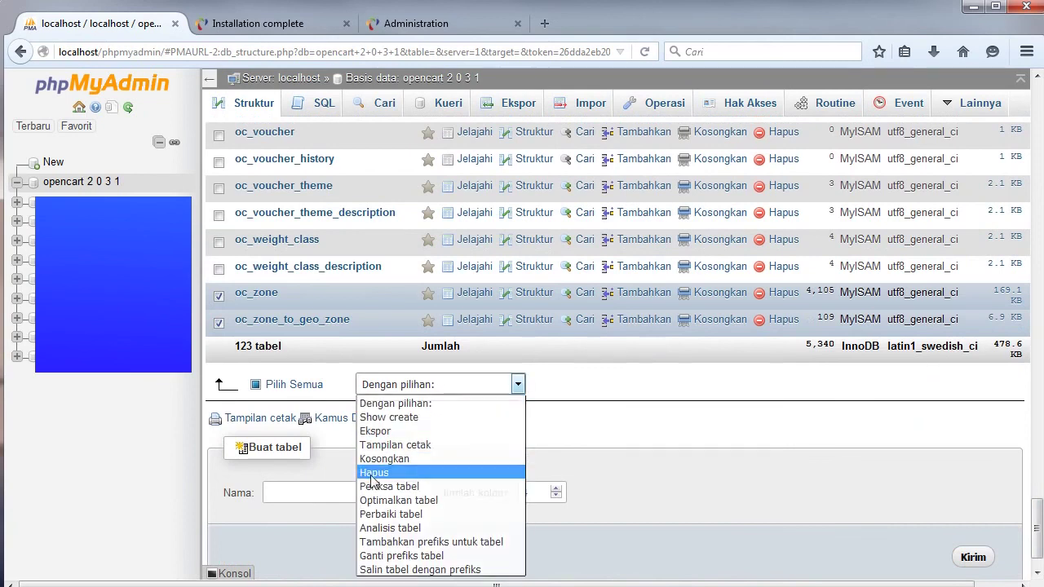
{"action": "left_click", "coordinate": [371, 475]}
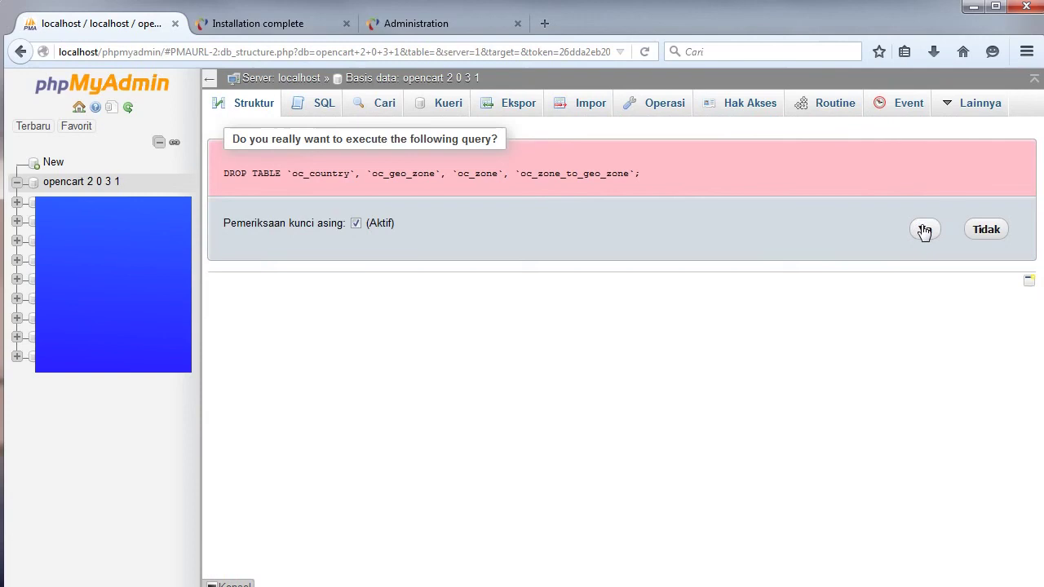
{"action": "left_click", "coordinate": [923, 230]}
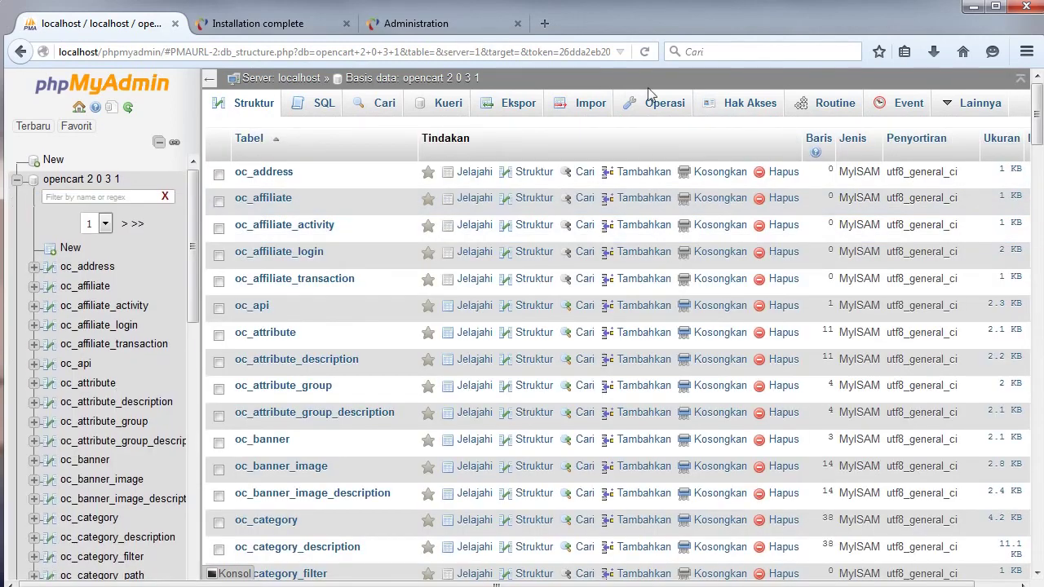
Import Dropdown City opencart2031.sql from the JNE folder into the opencart 2 0 3 1 database.
{"action": "left_click", "coordinate": [593, 110]}
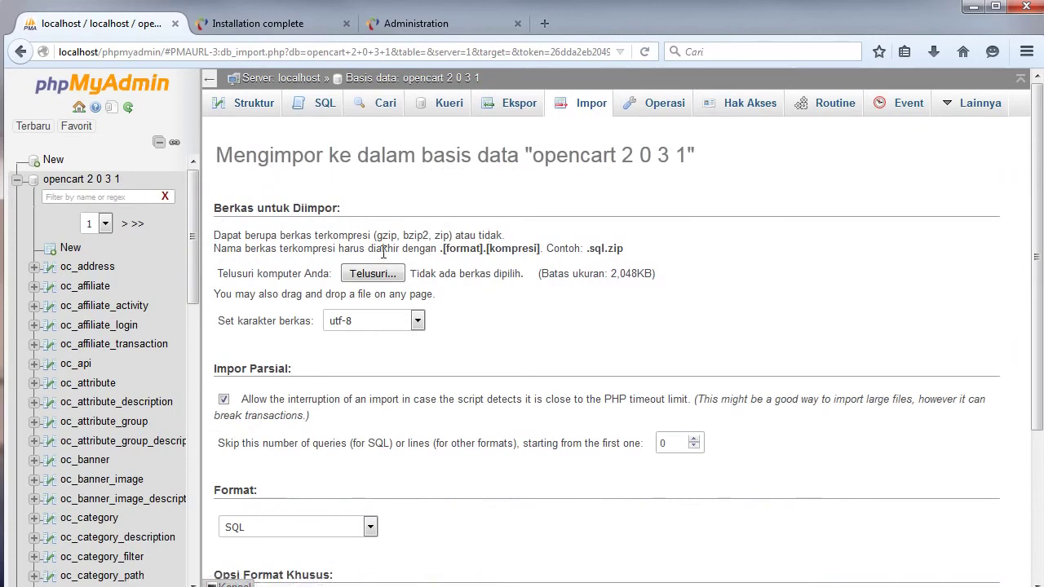
{"action": "left_click", "coordinate": [374, 277]}
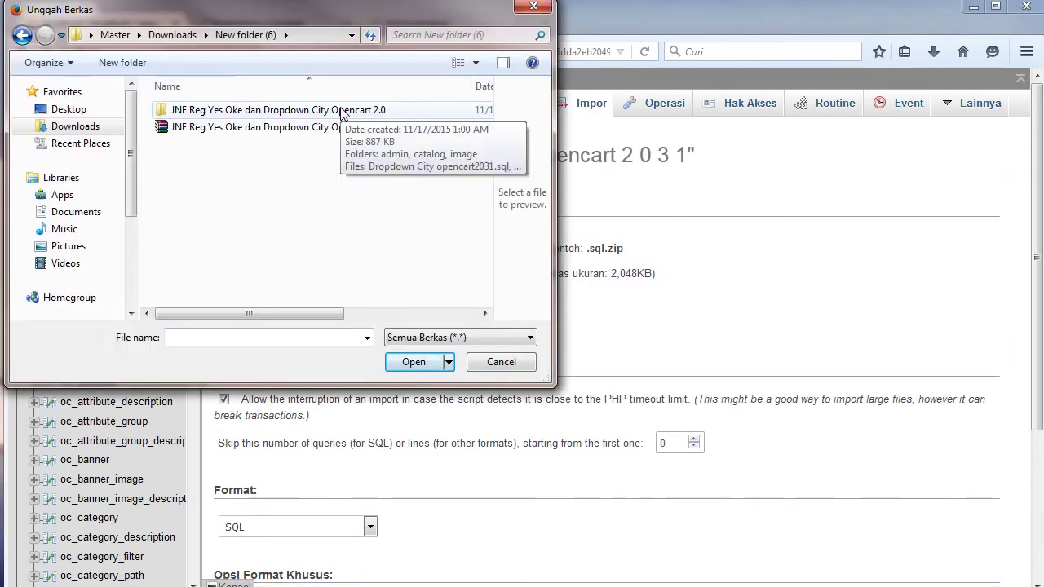
{"action": "double_click", "coordinate": [341, 112]}
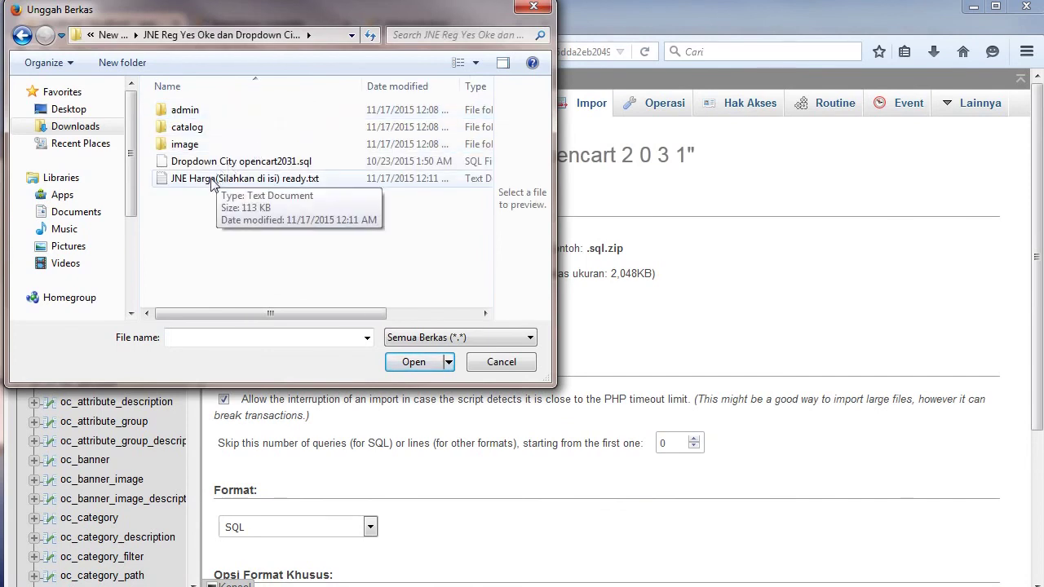
{"action": "left_click", "coordinate": [238, 163]}
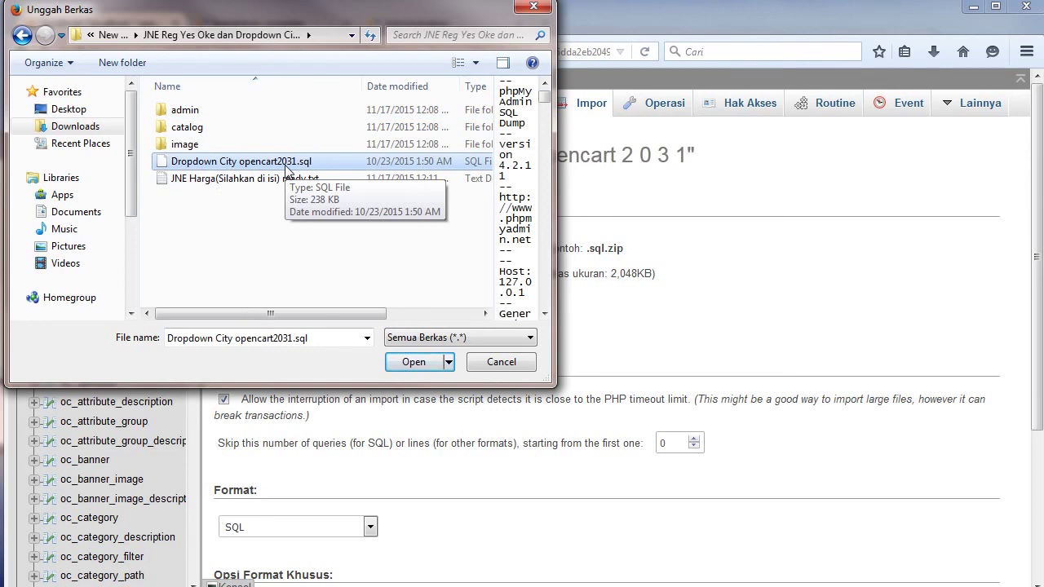
{"action": "left_click", "coordinate": [414, 362]}
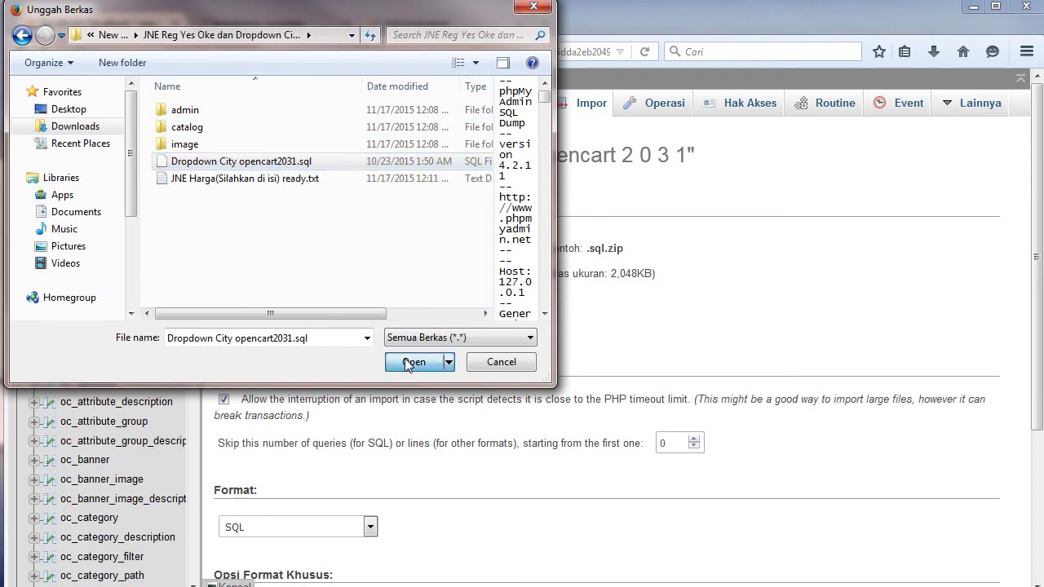
{"action": "scroll", "coordinate": [408, 299], "scroll_direction": "down", "scroll_amount": 3}
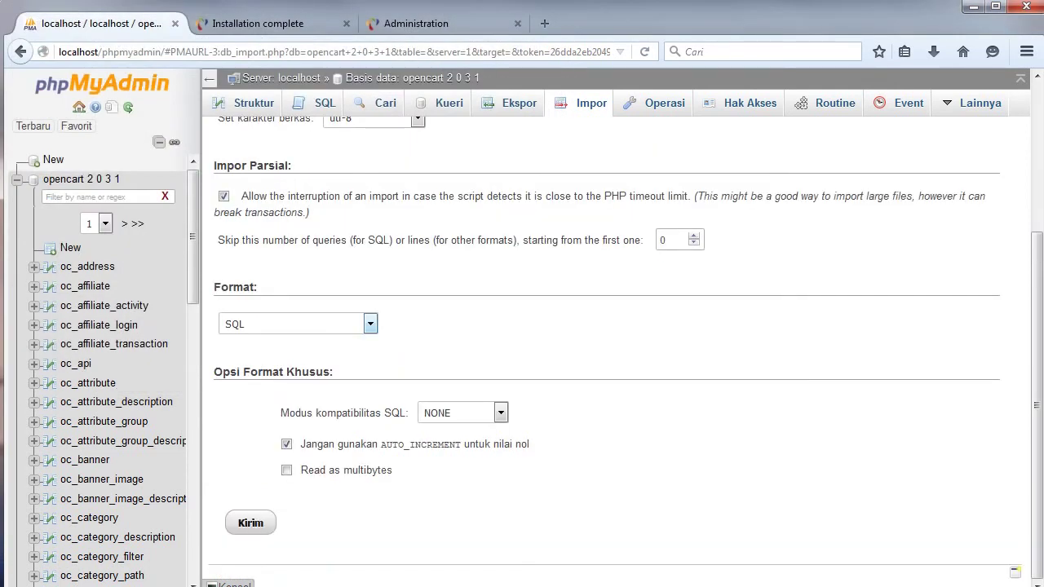
{"action": "left_click", "coordinate": [253, 526]}
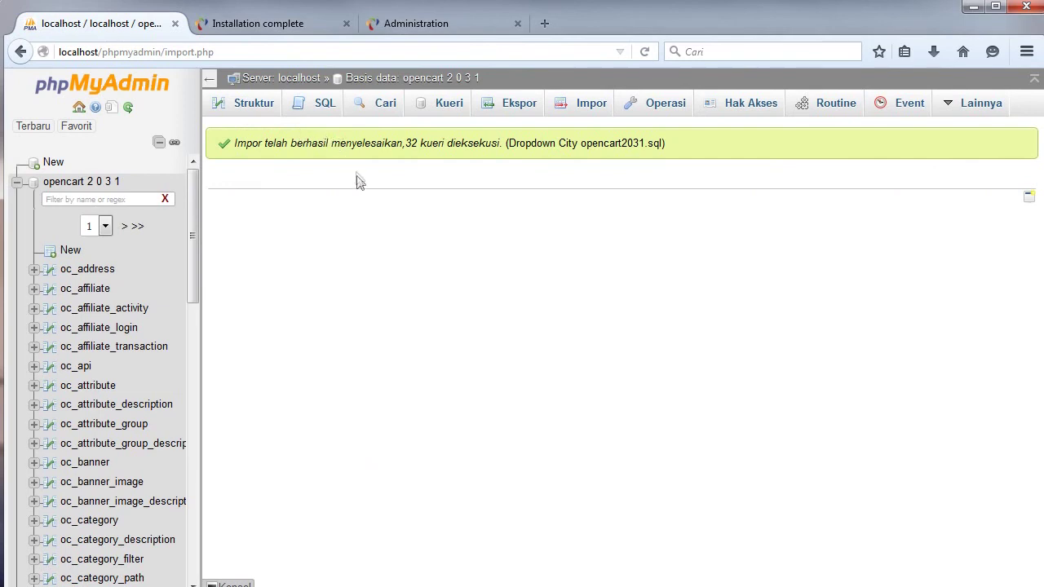
Go from the installation complete page to the storefront's Register Account page.
{"action": "left_click", "coordinate": [275, 24]}
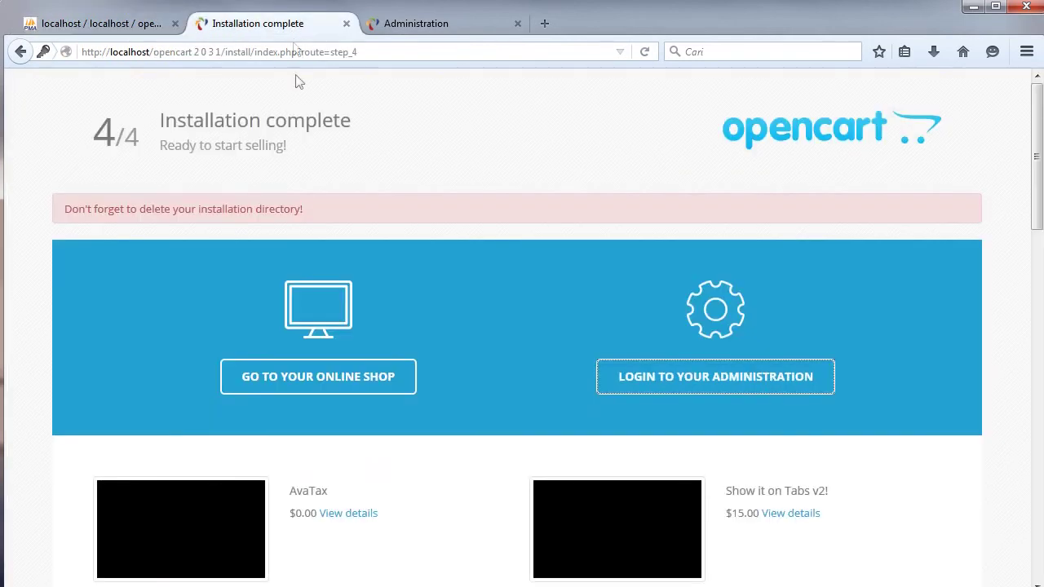
{"action": "left_click", "coordinate": [333, 388]}
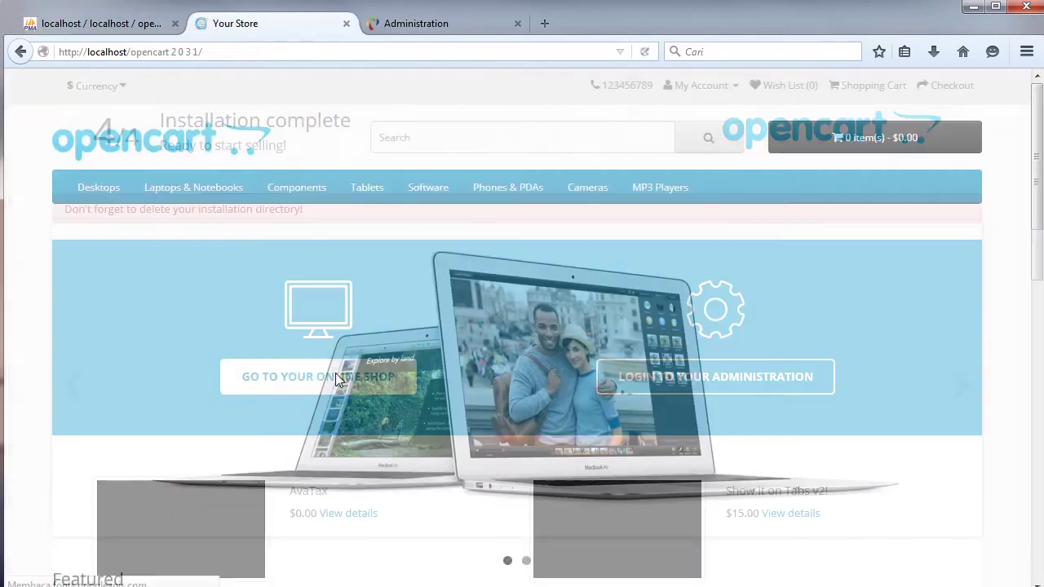
{"action": "left_click", "coordinate": [709, 85]}
{"action": "left_click", "coordinate": [671, 110]}
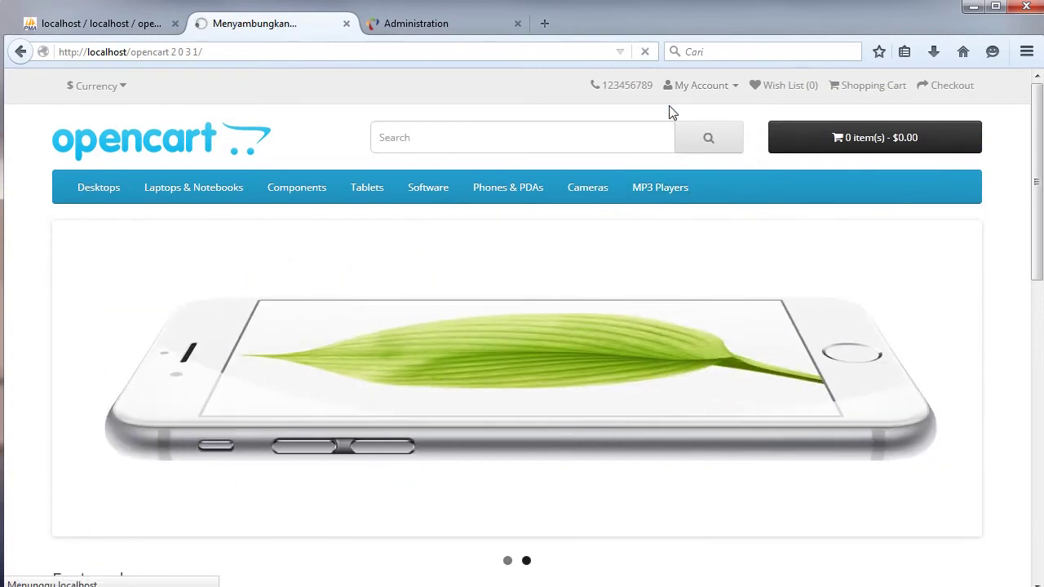
Choose Kab. Bandung as the region and Ibun as the city in the address form.
{"action": "left_click_drag", "start_coordinate": [1036, 106], "coordinate": [1013, 298]}
{"action": "left_click", "coordinate": [297, 330]}
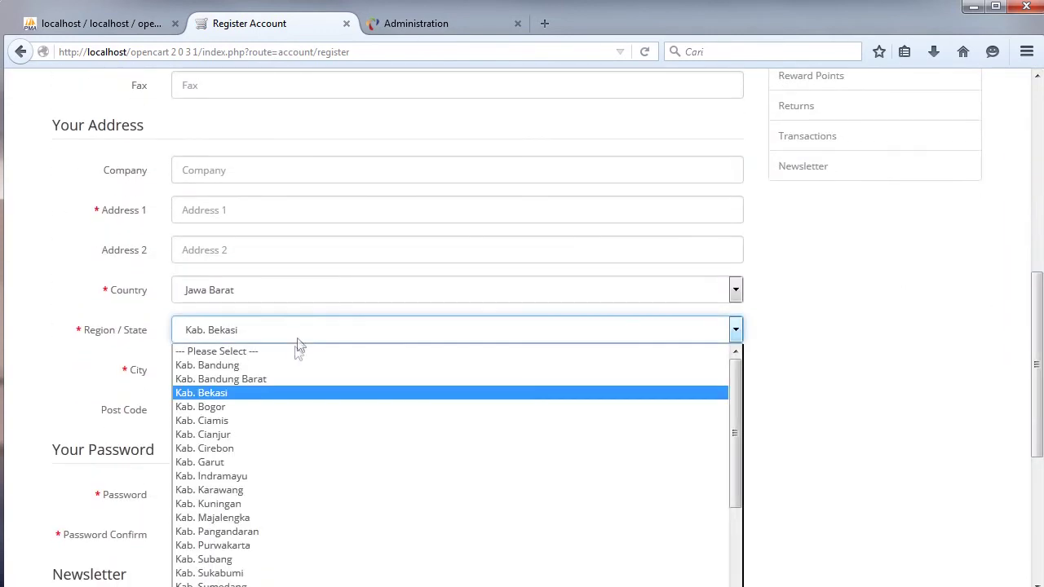
{"action": "left_click", "coordinate": [281, 369]}
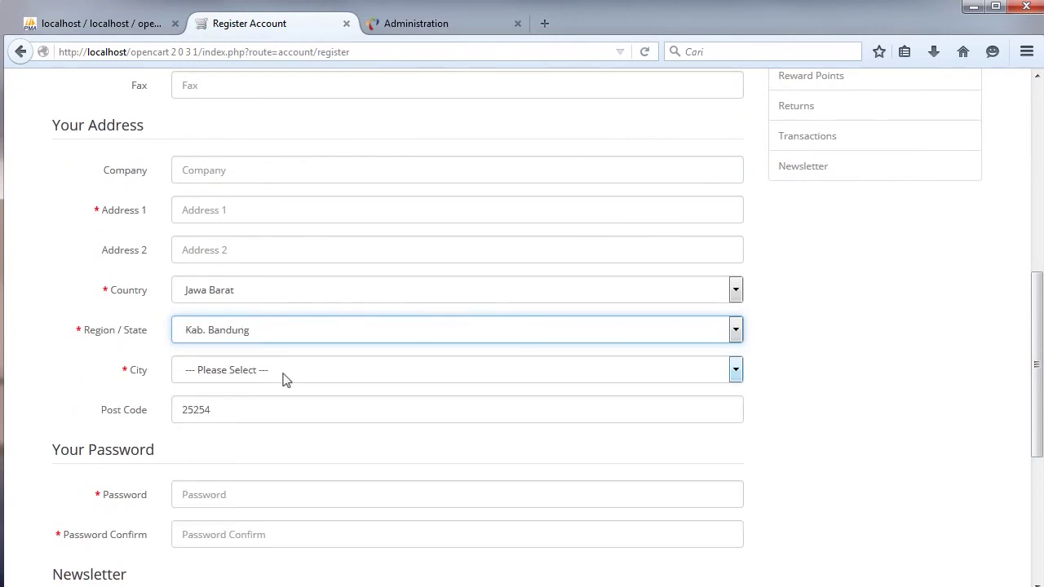
{"action": "left_click", "coordinate": [284, 377]}
{"action": "left_click", "coordinate": [291, 303]}
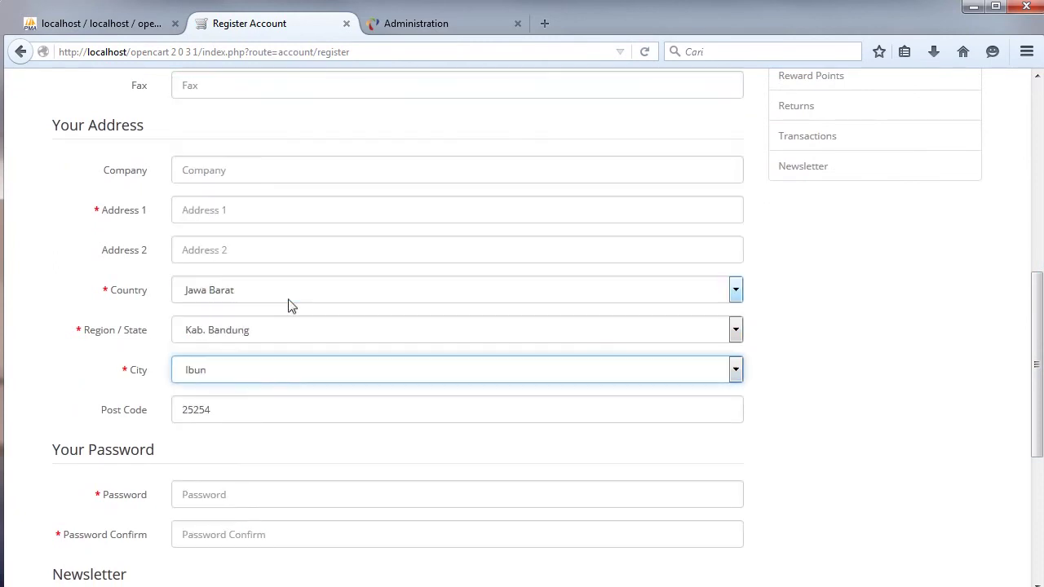
Highlight the Country, Region / State and City labels on the registration form.
{"action": "left_click", "coordinate": [143, 296]}
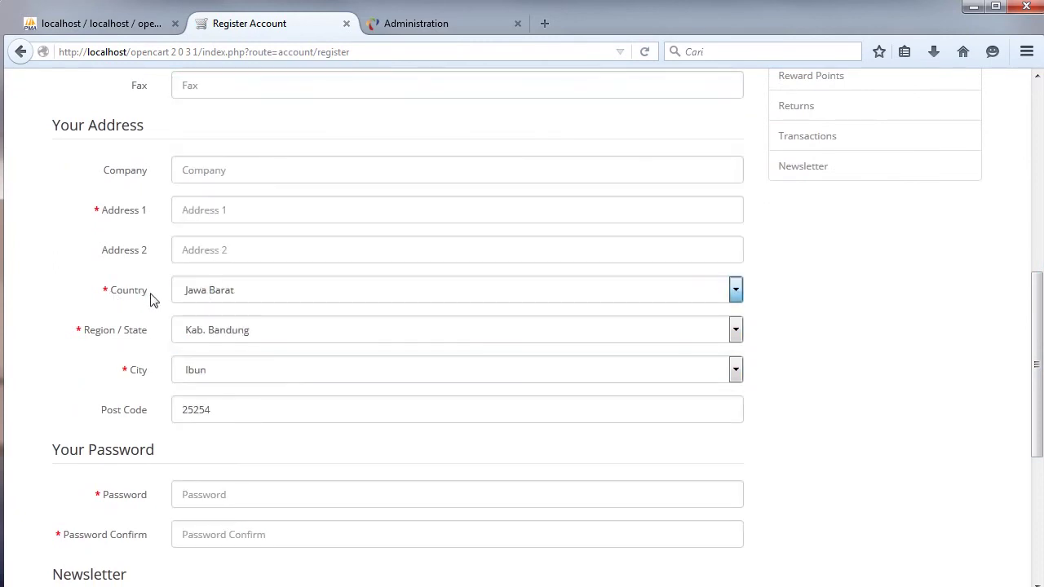
{"action": "left_click_drag", "start_coordinate": [91, 337], "coordinate": [155, 339]}
{"action": "left_click_drag", "start_coordinate": [113, 292], "coordinate": [144, 294]}
{"action": "left_click_drag", "start_coordinate": [89, 334], "coordinate": [152, 338]}
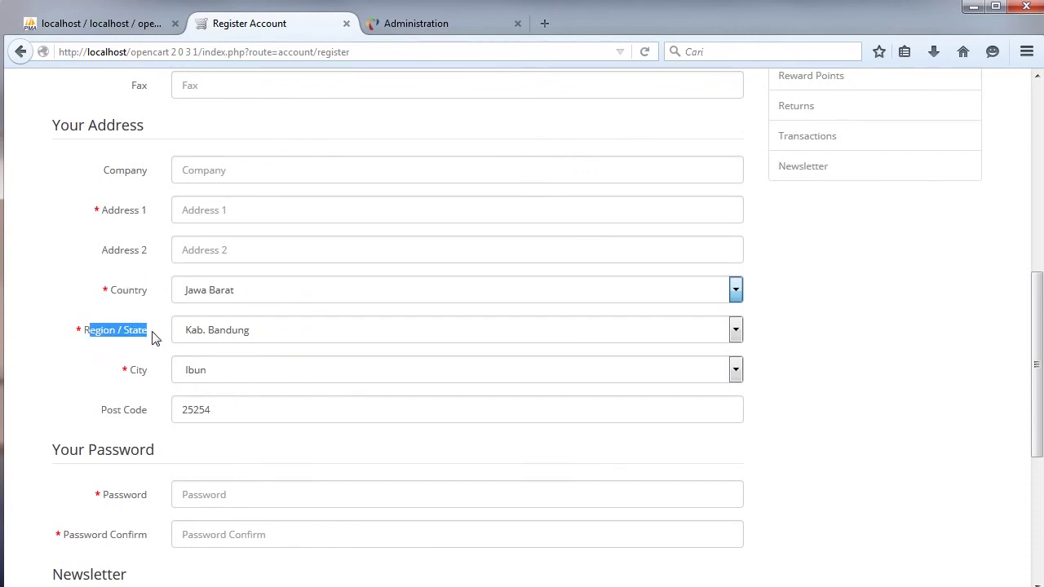
{"action": "left_click_drag", "start_coordinate": [130, 373], "coordinate": [157, 381]}
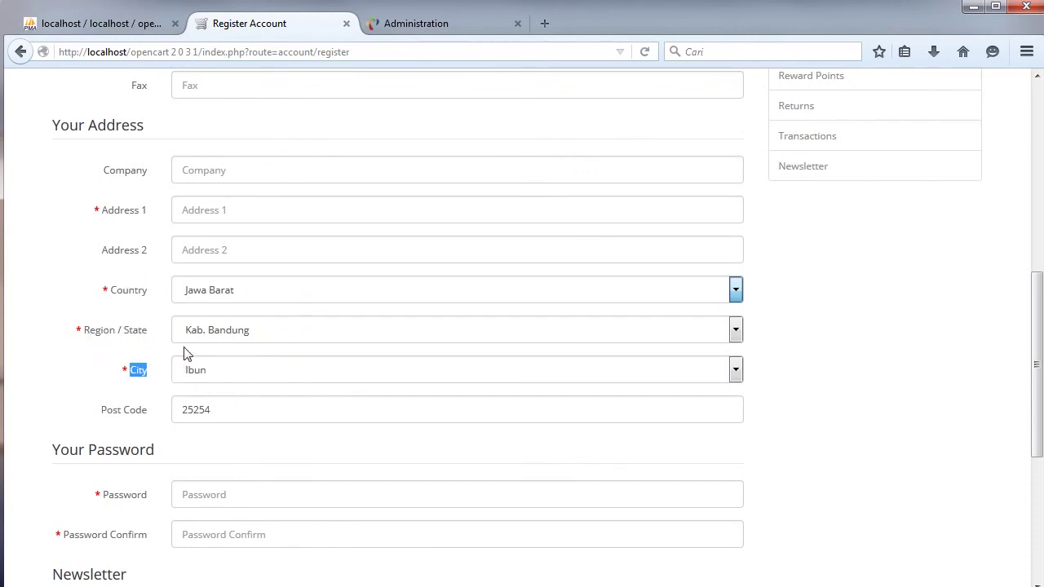
{"action": "key", "text": "alt+Tab"}
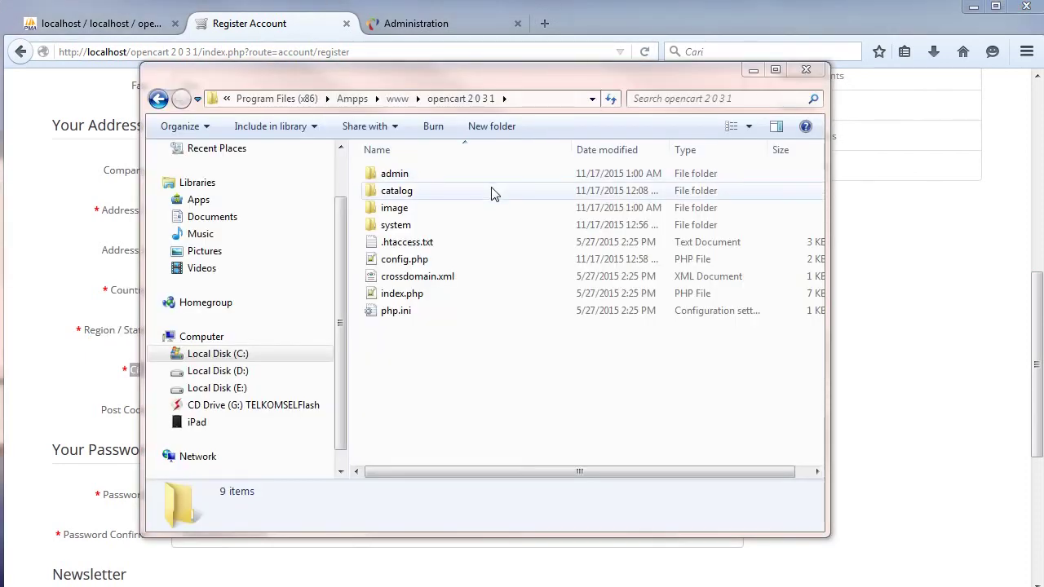
Open catalog\language\english\account\register.php in Notepad++.
{"action": "double_click", "coordinate": [455, 190]}
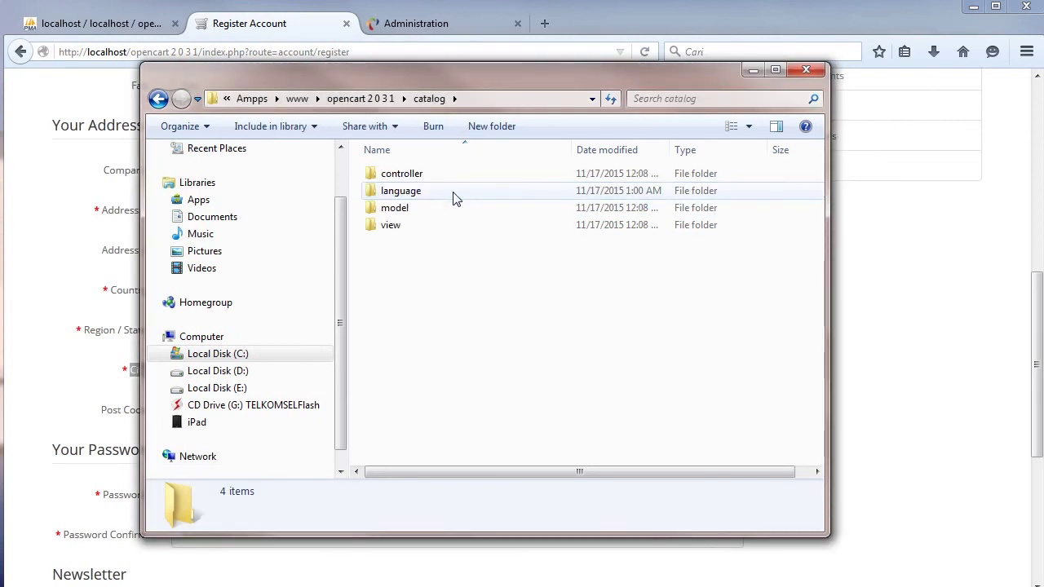
{"action": "double_click", "coordinate": [438, 196]}
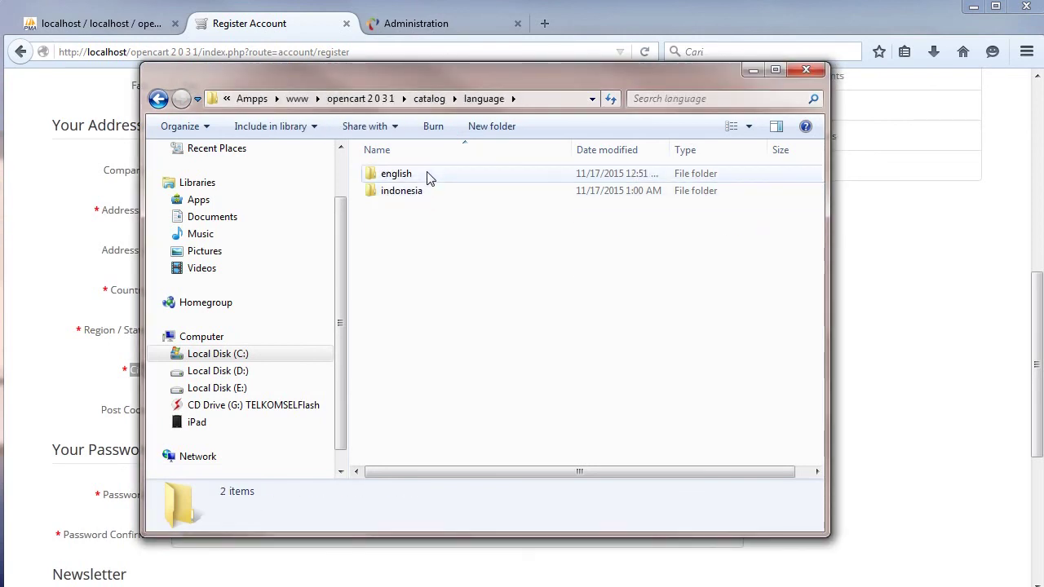
{"action": "double_click", "coordinate": [430, 176]}
{"action": "double_click", "coordinate": [426, 174]}
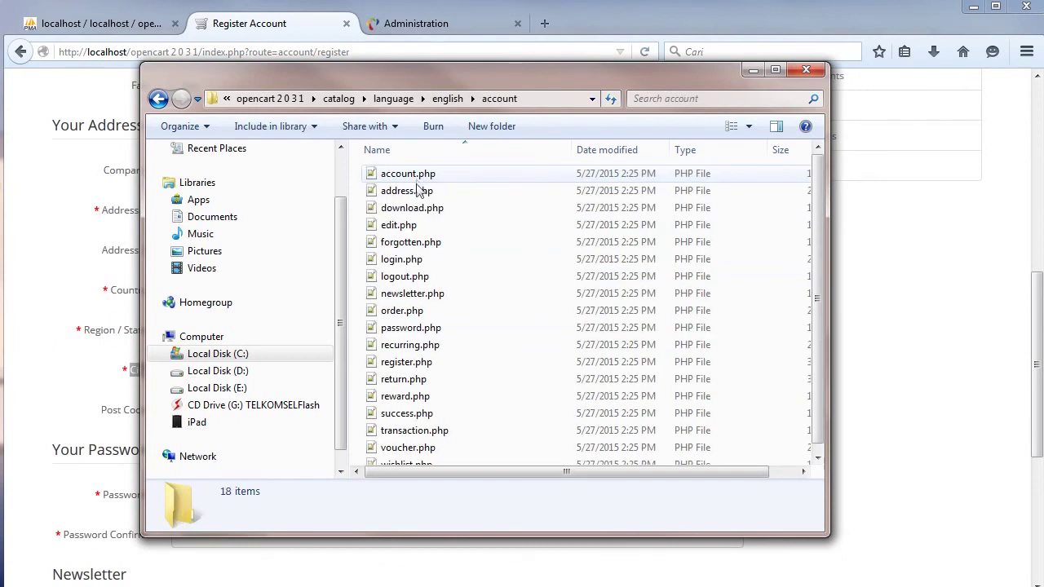
{"action": "double_click", "coordinate": [415, 361]}
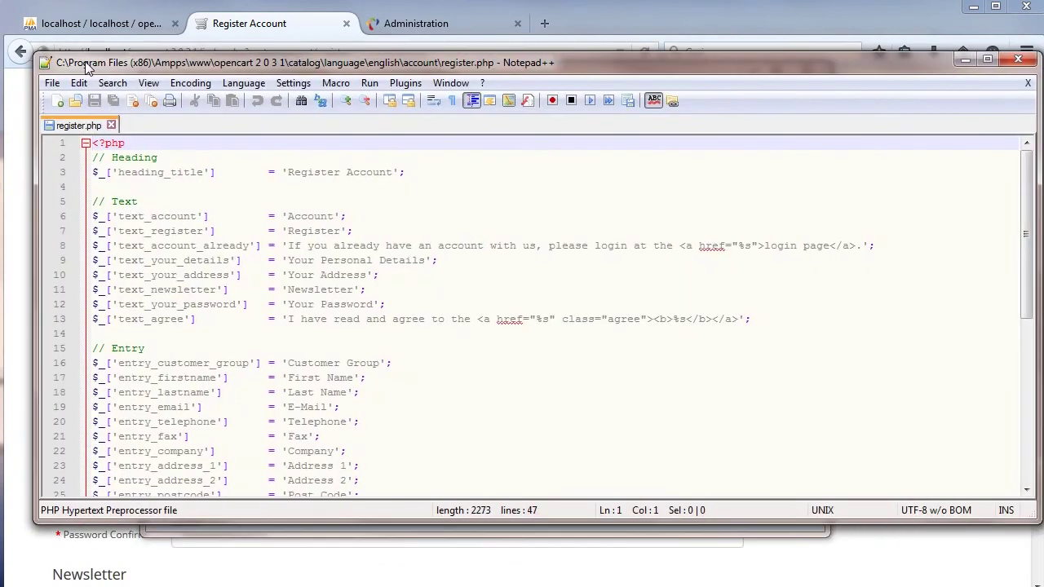
In register.php, relabel City as 'Kota', Country as 'Provinsi', Region / State as 'Kabupaten / Kota'.
{"action": "left_click_drag", "start_coordinate": [1029, 176], "coordinate": [1029, 292]}
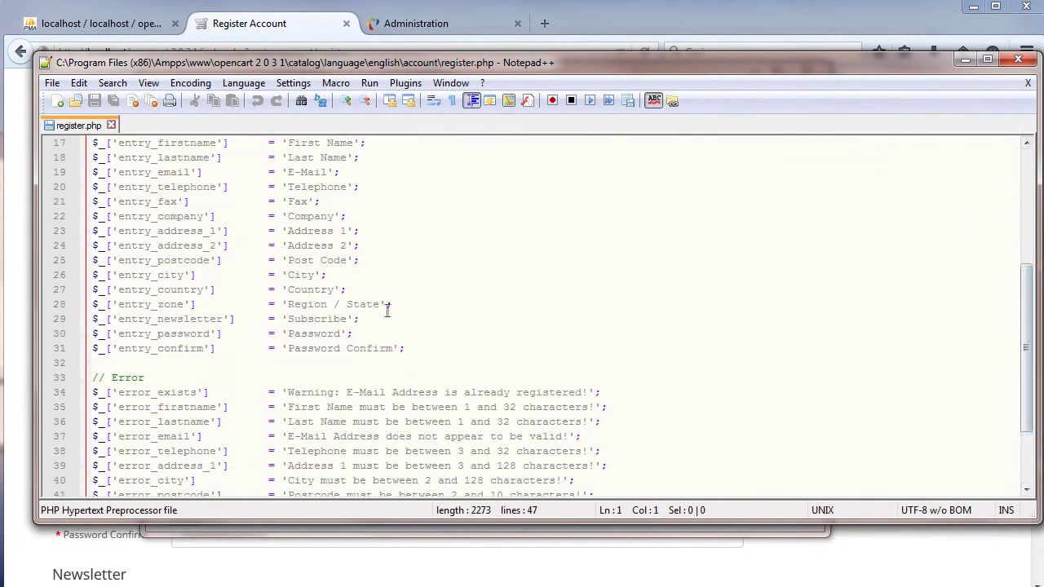
{"action": "left_click_drag", "start_coordinate": [322, 277], "coordinate": [290, 277]}
{"action": "type", "text": "Kota"}
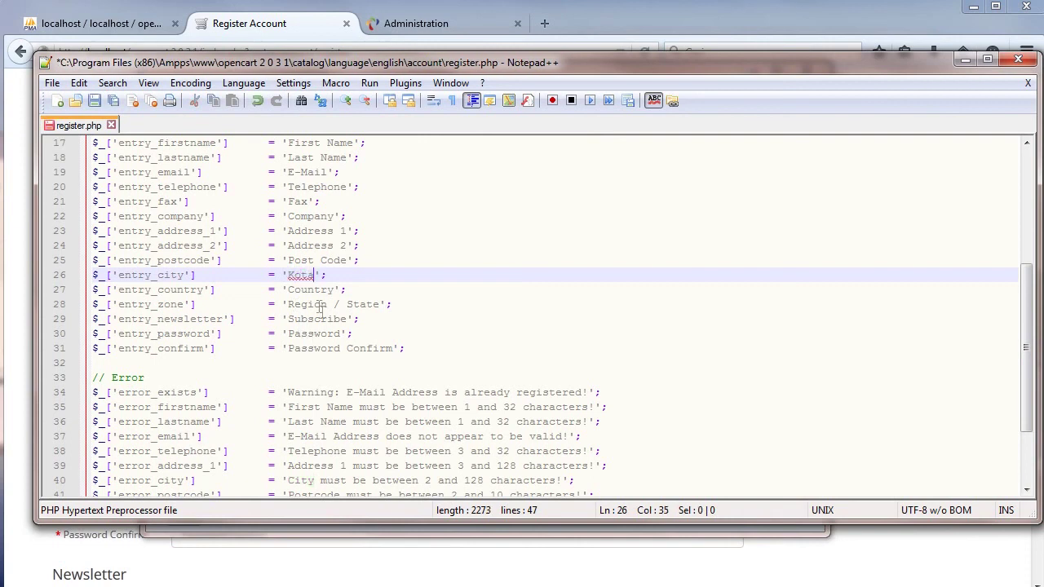
{"action": "left_click_drag", "start_coordinate": [335, 289], "coordinate": [290, 298]}
{"action": "type", "text": "Provinsi"}
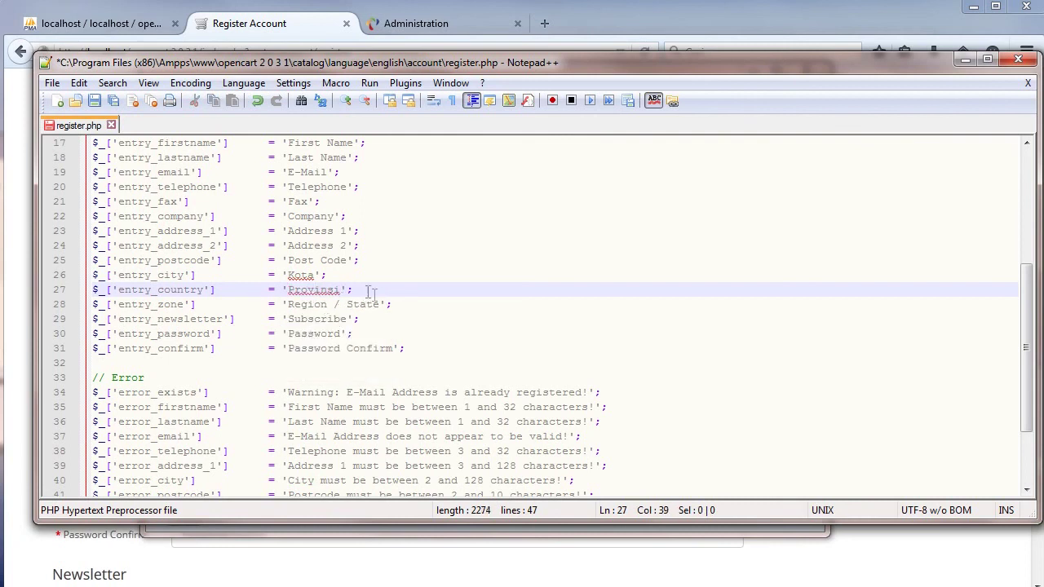
{"action": "left_click_drag", "start_coordinate": [379, 304], "coordinate": [287, 306]}
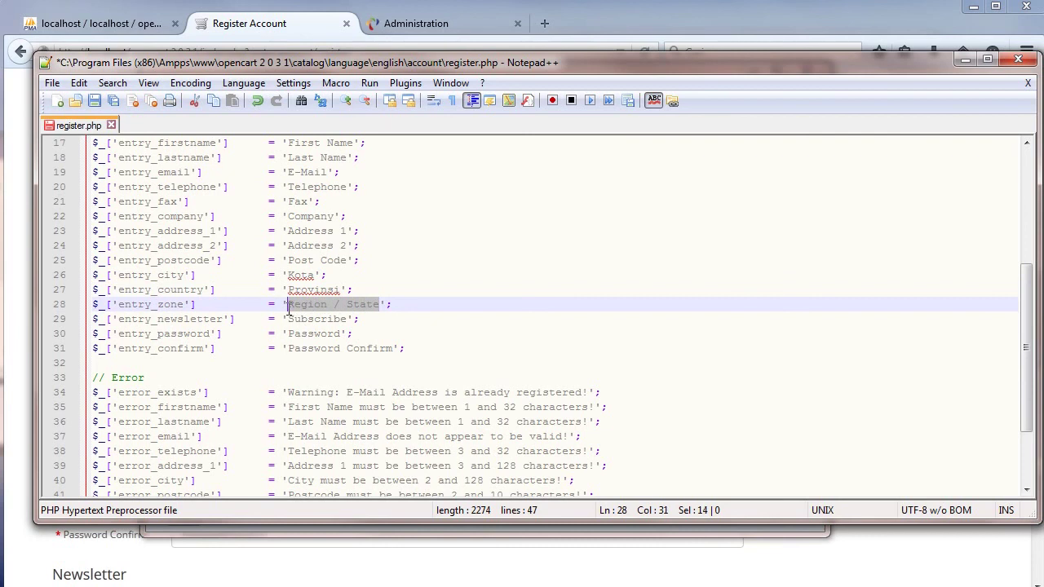
{"action": "type", "text": "Kabupa"}
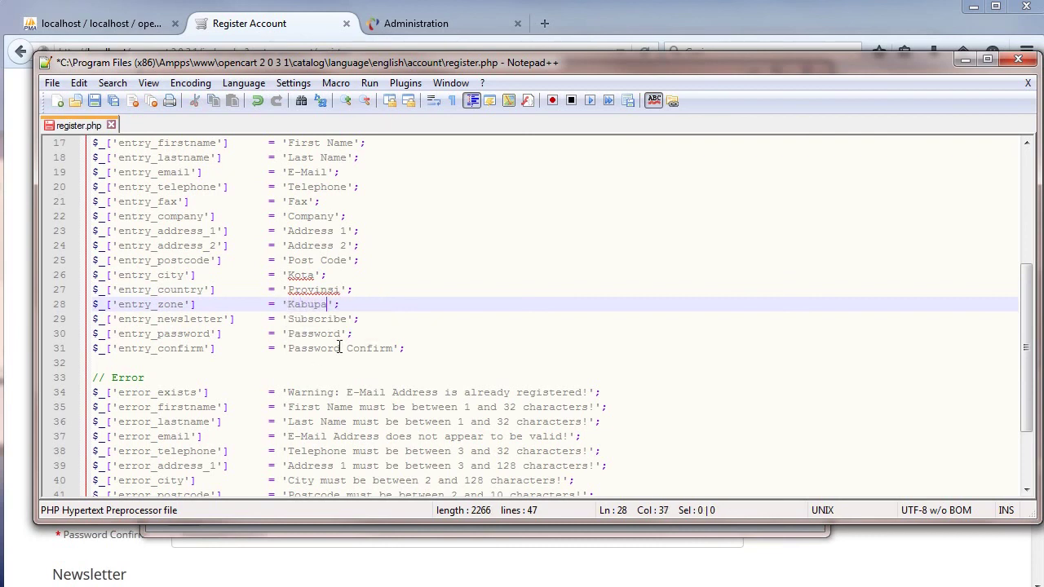
{"action": "type", "text": "ten / Kota"}
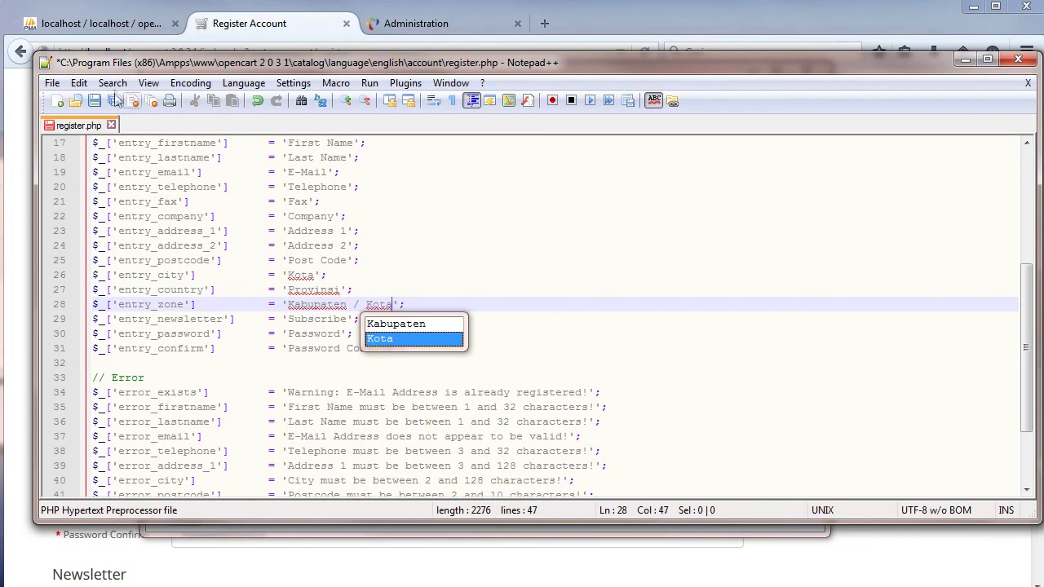
Save register.php and return to the Register Account page to reload it.
{"action": "left_click", "coordinate": [96, 102]}
{"action": "left_click", "coordinate": [228, 18]}
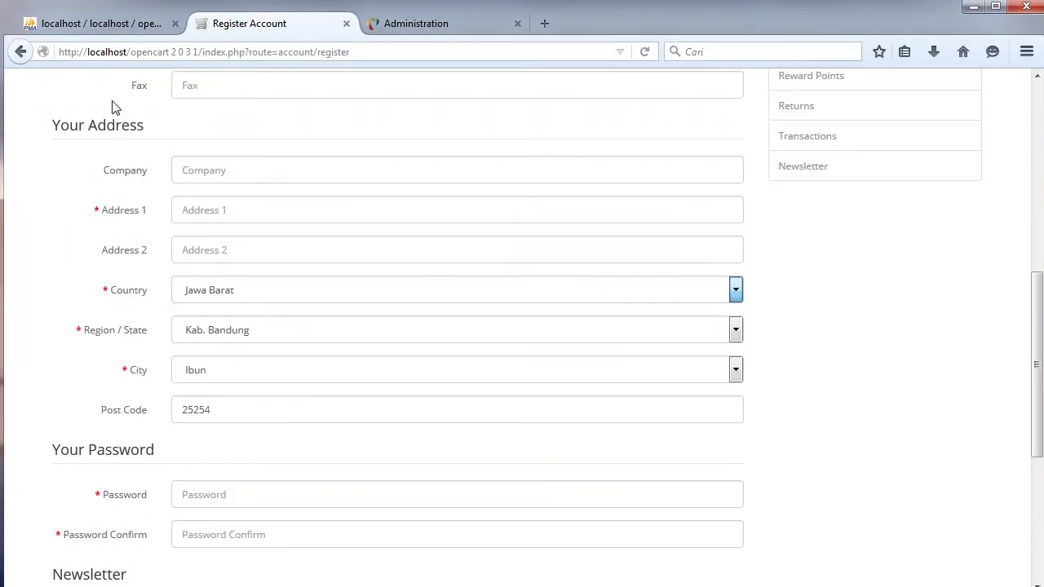
{"action": "right_click", "coordinate": [115, 100]}
Reload the registration page to see the new labels, then open the admin Shipping extensions list.
{"action": "left_click", "coordinate": [224, 129]}
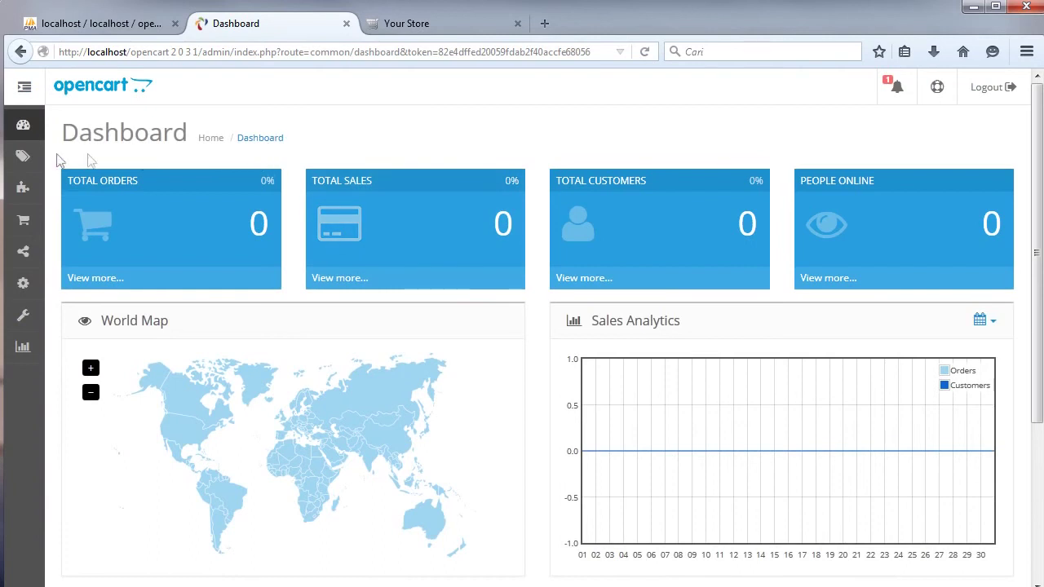
{"action": "mouse_move", "coordinate": [33, 159]}
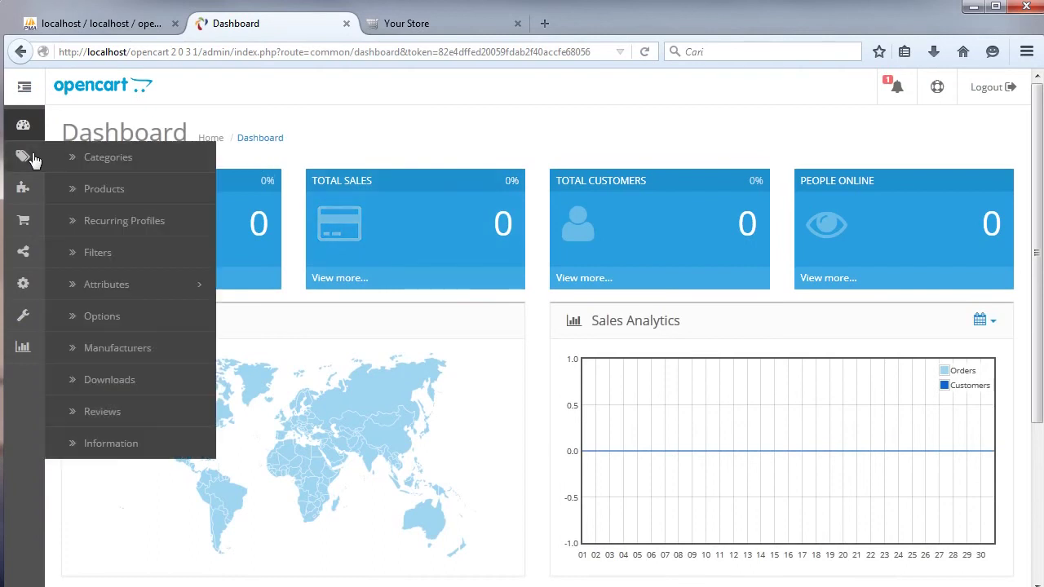
{"action": "mouse_move", "coordinate": [26, 192]}
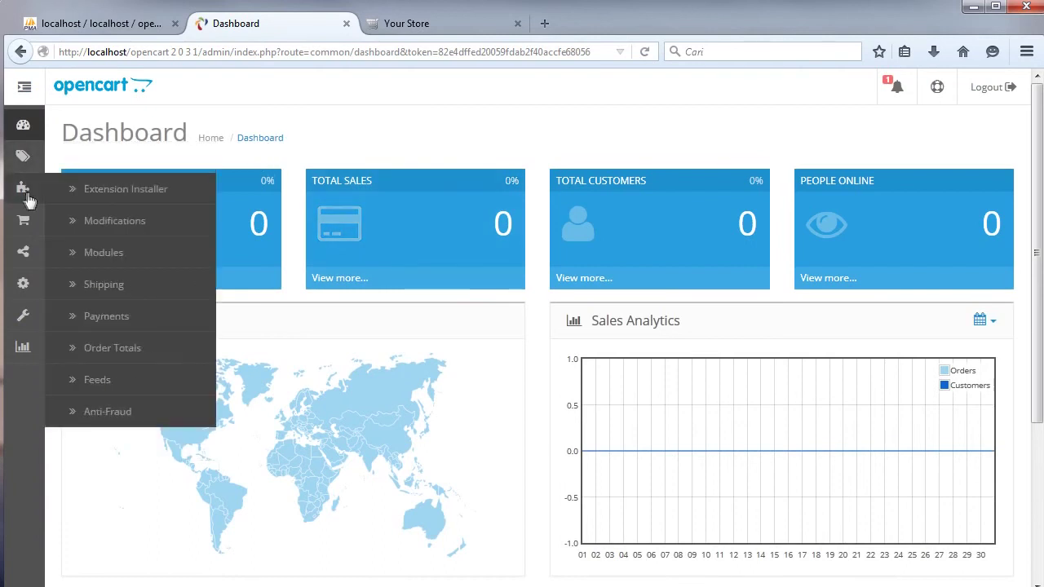
{"action": "left_click", "coordinate": [122, 285]}
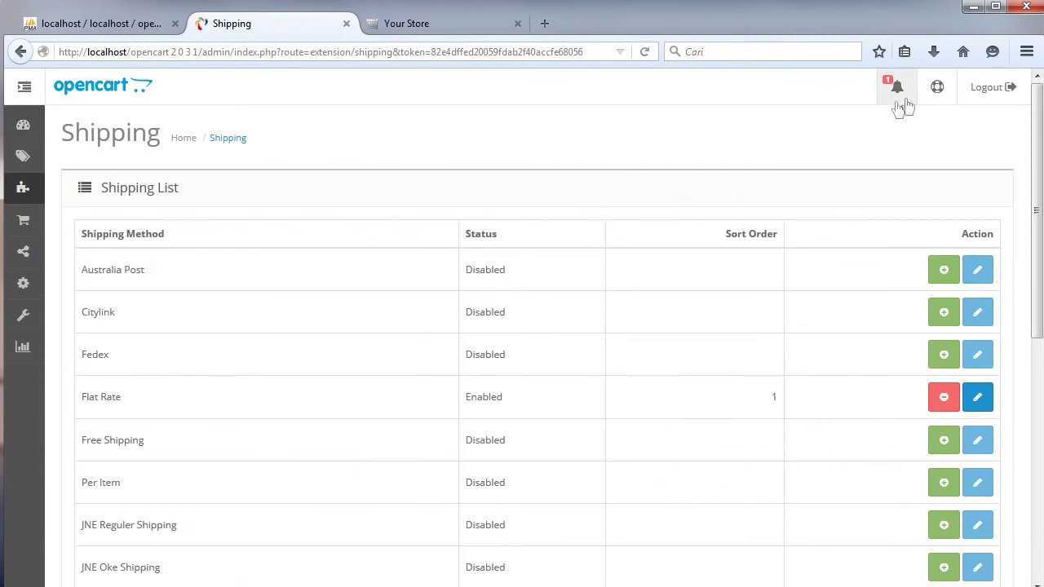
{"action": "left_click_drag", "start_coordinate": [1036, 118], "coordinate": [1036, 141]}
{"action": "scroll", "coordinate": [1035, 142], "scroll_direction": "down", "scroll_amount": 3}
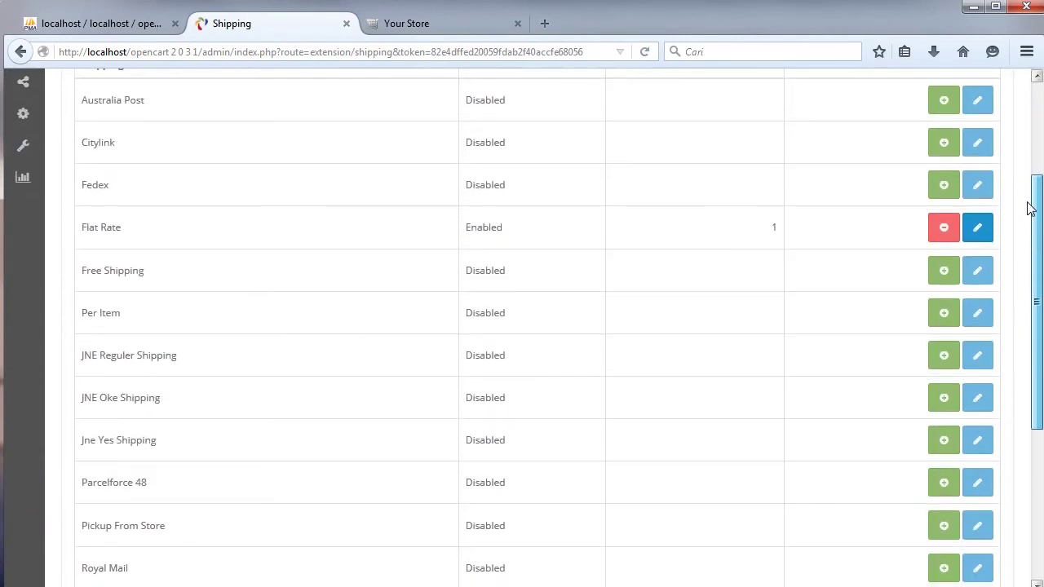
Uninstall Flat Rate, install JNE Reguler Shipping, and open its edit form.
{"action": "left_click", "coordinate": [941, 230]}
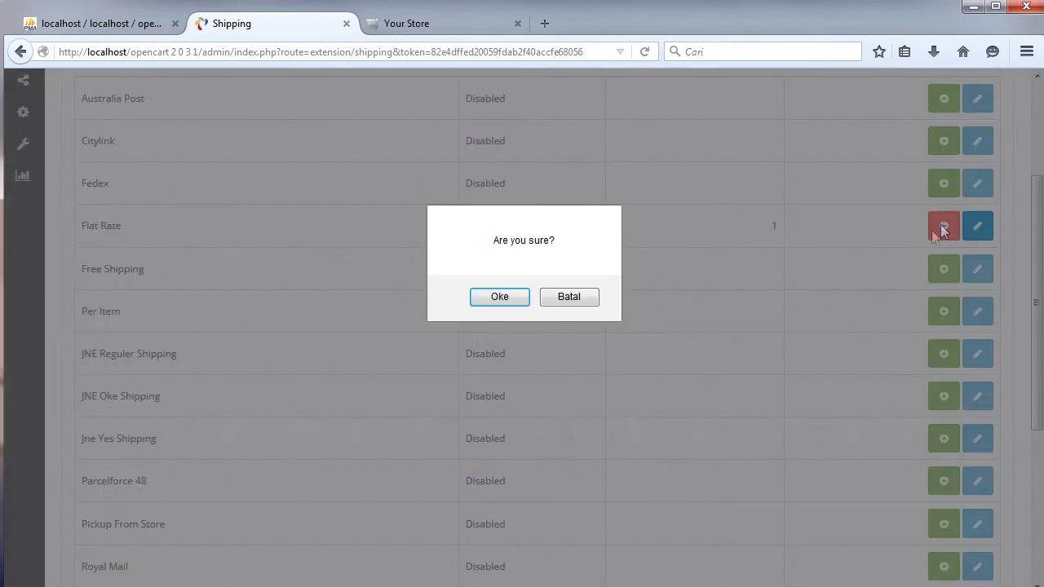
{"action": "left_click", "coordinate": [486, 307]}
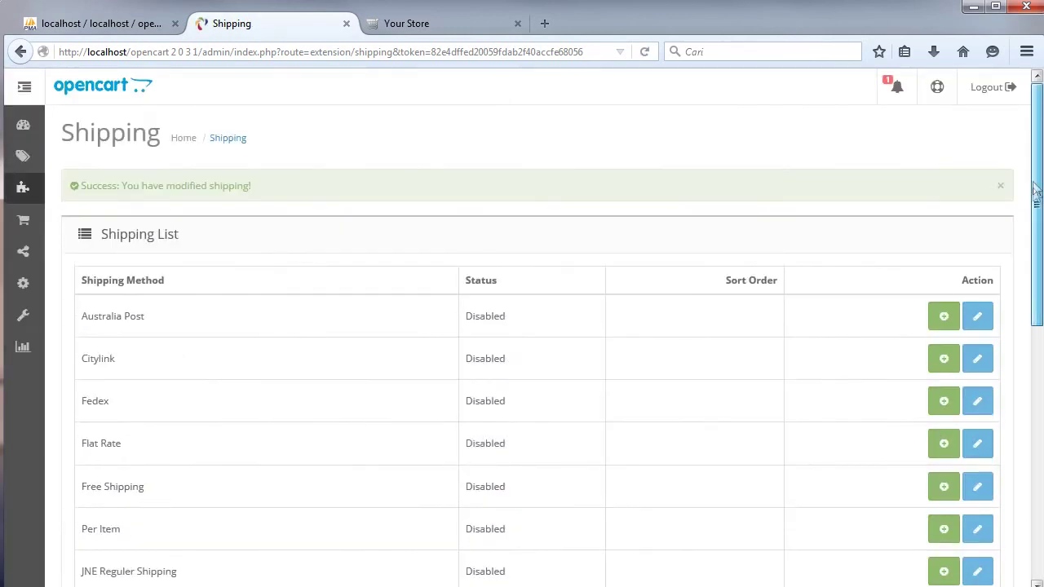
{"action": "scroll", "coordinate": [1033, 304], "scroll_direction": "down", "scroll_amount": 3}
{"action": "scroll", "coordinate": [1033, 304], "scroll_direction": "down", "scroll_amount": 2}
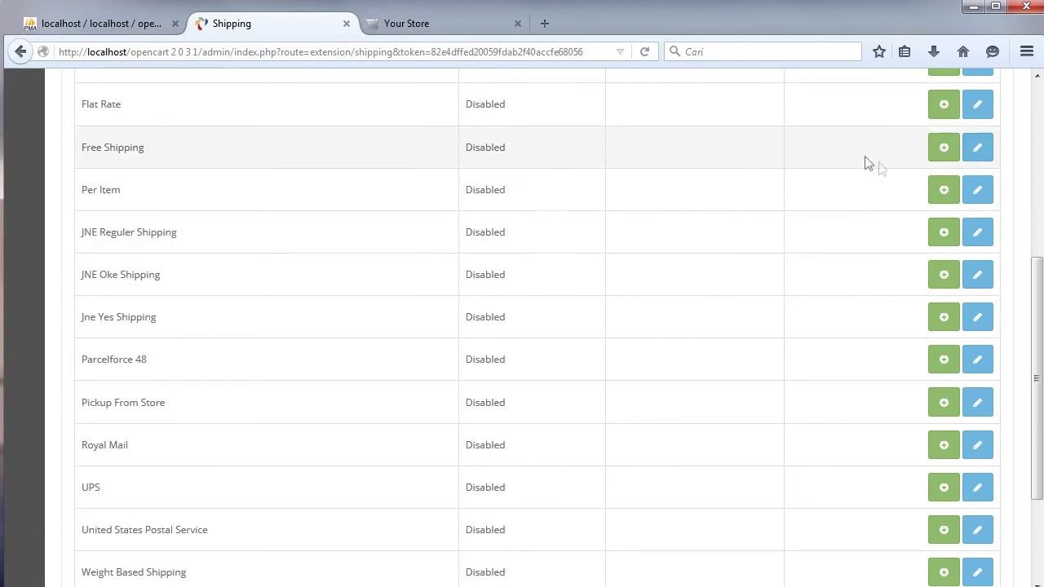
{"action": "left_click", "coordinate": [942, 234]}
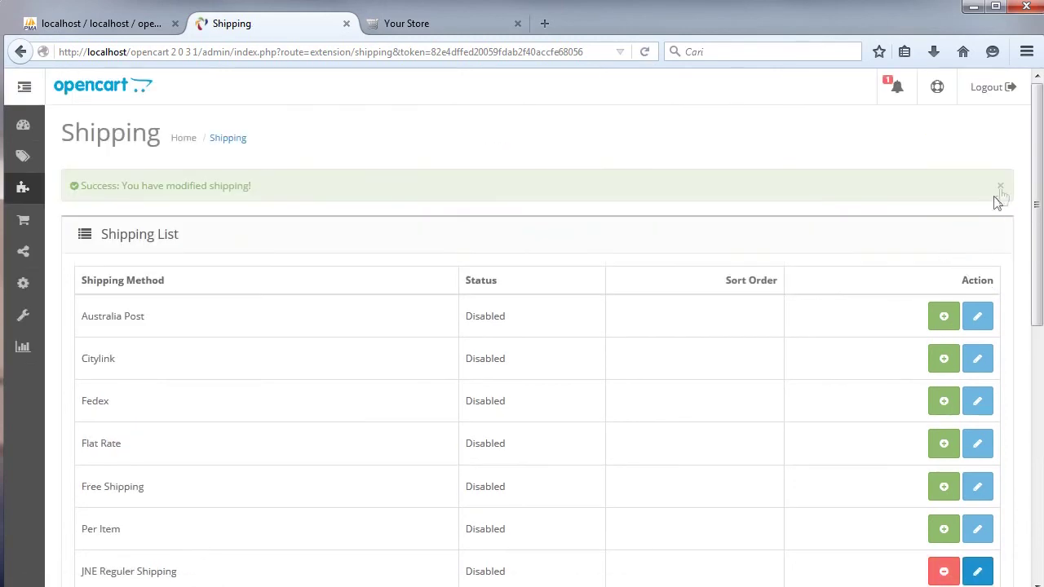
{"action": "scroll", "coordinate": [1036, 283], "scroll_direction": "down", "scroll_amount": 5}
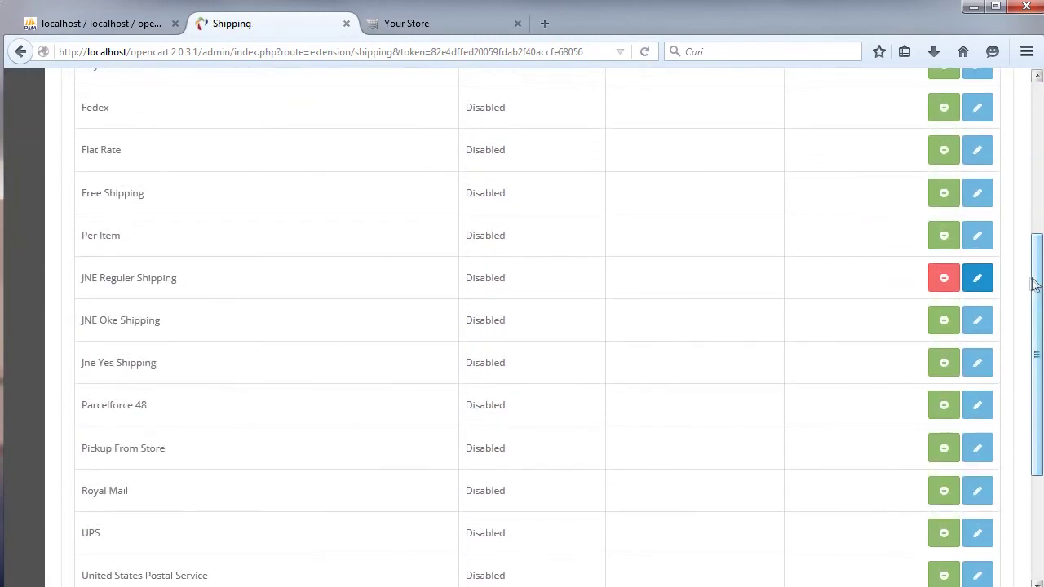
{"action": "left_click", "coordinate": [977, 282]}
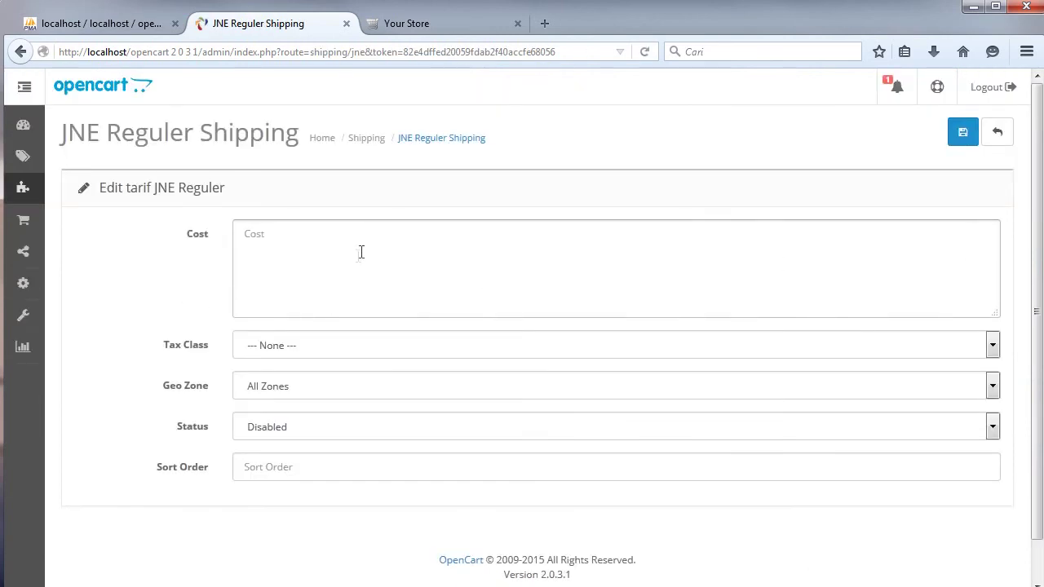
Enable JNE Reguler Shipping and copy the whole rate list from the JNE Harga text file.
{"action": "left_click", "coordinate": [349, 428]}
{"action": "left_click", "coordinate": [328, 447]}
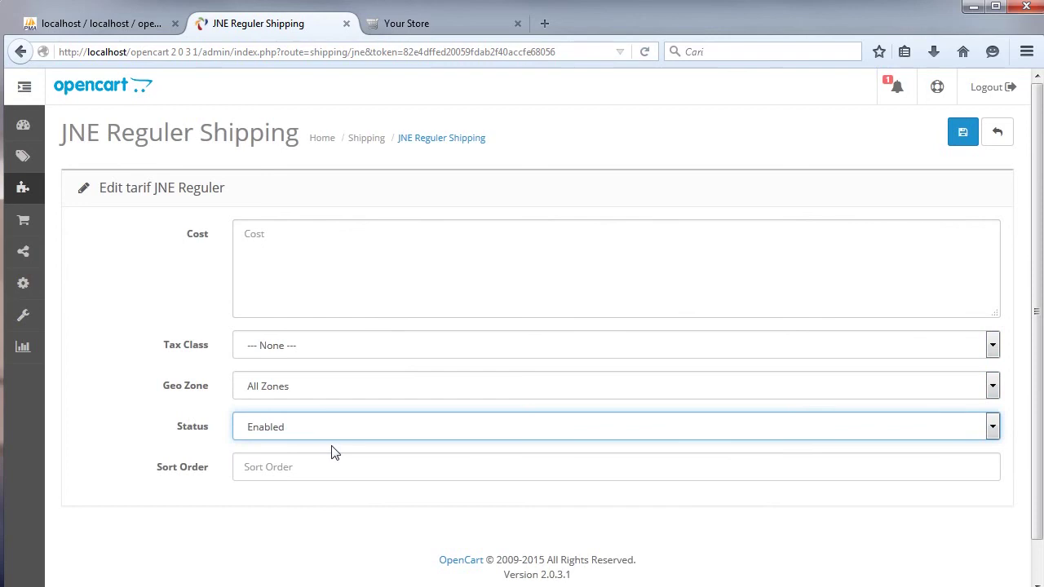
{"action": "key", "text": "alt+Tab"}
{"action": "left_click", "coordinate": [341, 272]}
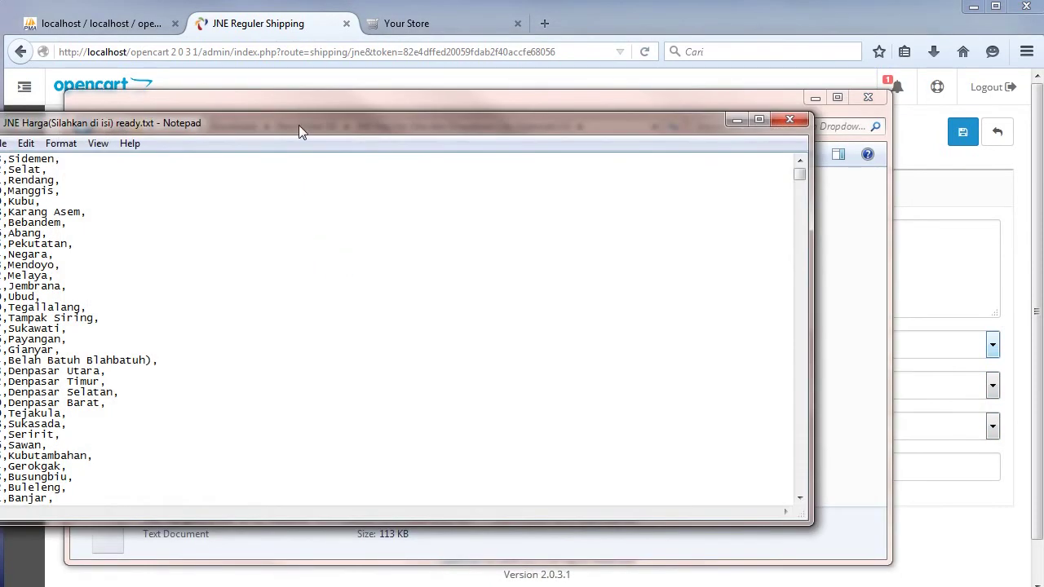
{"action": "left_click_drag", "start_coordinate": [299, 125], "coordinate": [379, 106]}
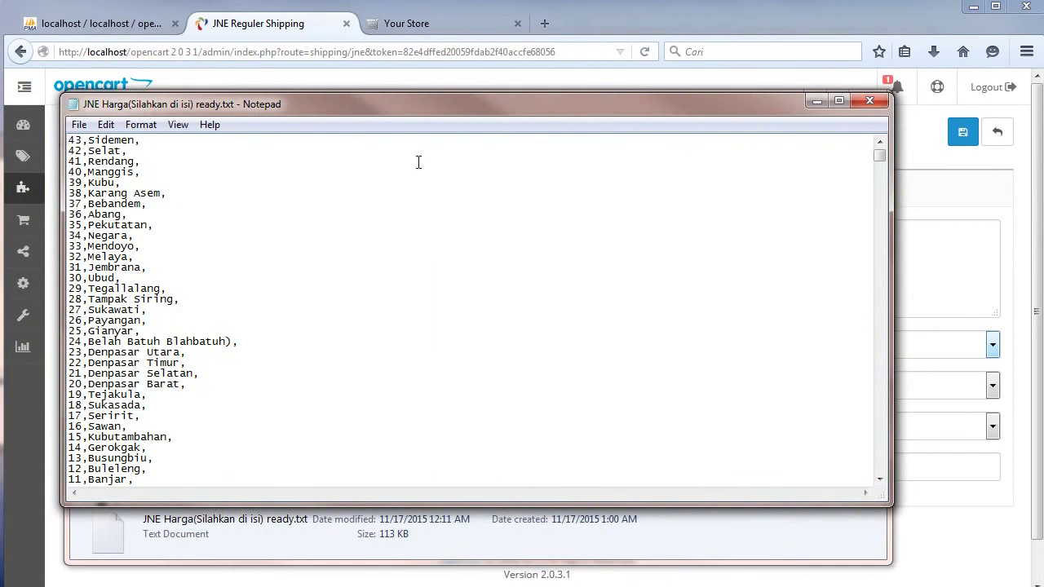
{"action": "key", "text": "ctrl+a"}
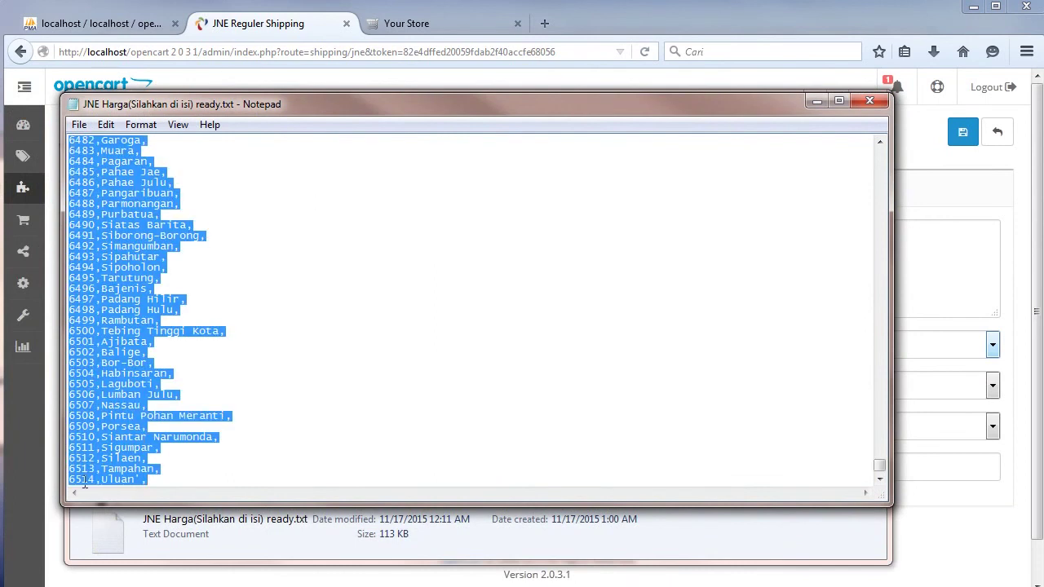
{"action": "right_click", "coordinate": [116, 256]}
{"action": "left_click", "coordinate": [159, 307]}
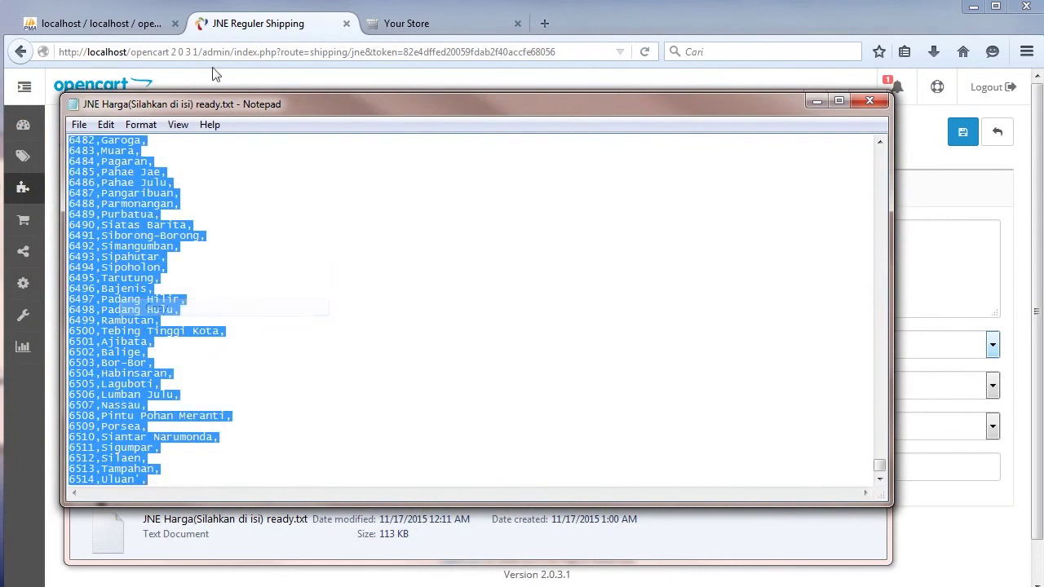
Paste the copied district rate list into the JNE Reguler Cost box.
{"action": "left_click", "coordinate": [242, 31]}
{"action": "left_click", "coordinate": [287, 241]}
{"action": "right_click", "coordinate": [291, 239]}
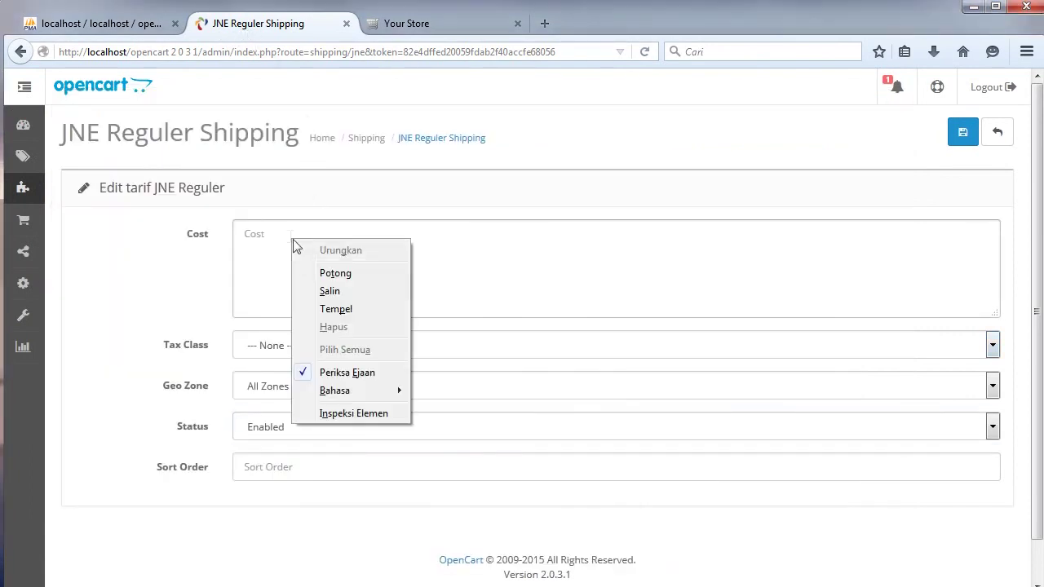
{"action": "left_click", "coordinate": [336, 309]}
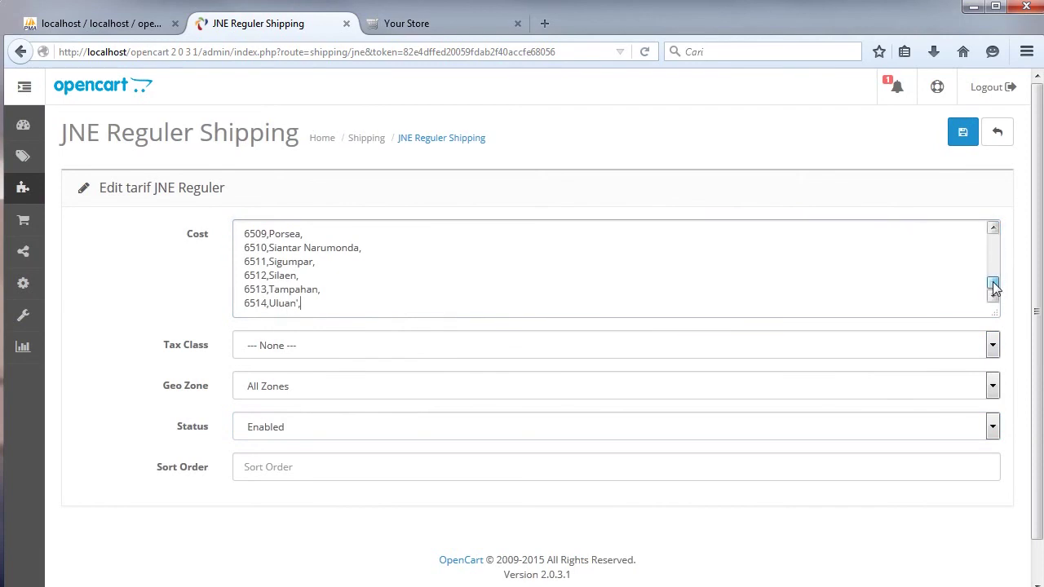
{"action": "left_click_drag", "start_coordinate": [992, 283], "coordinate": [993, 237]}
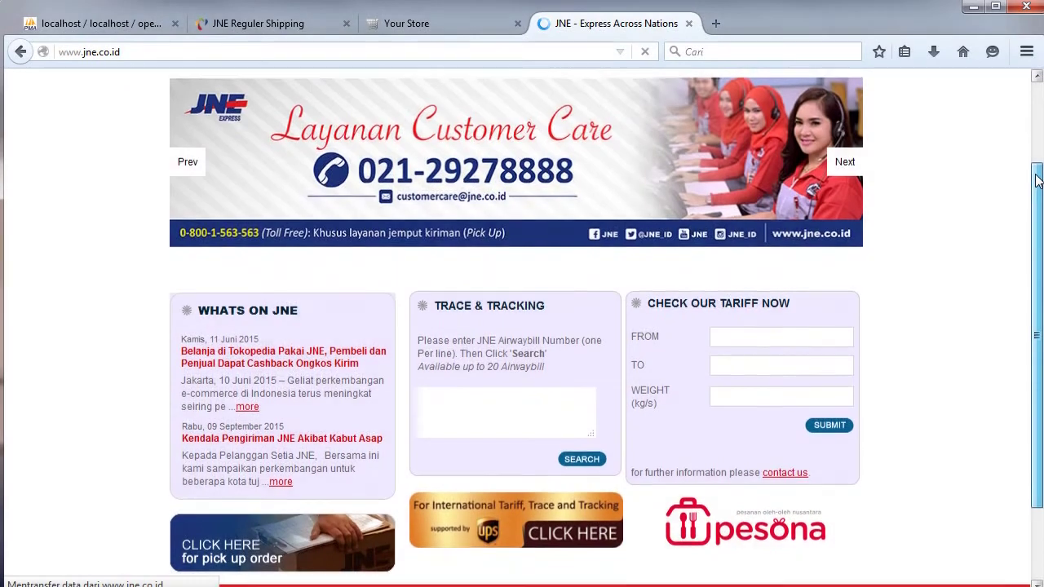
Enter JAKARTA as origin and BUKIT RAYA, PEKANBARU as destination in the JNE tariff check.
{"action": "left_click", "coordinate": [799, 336]}
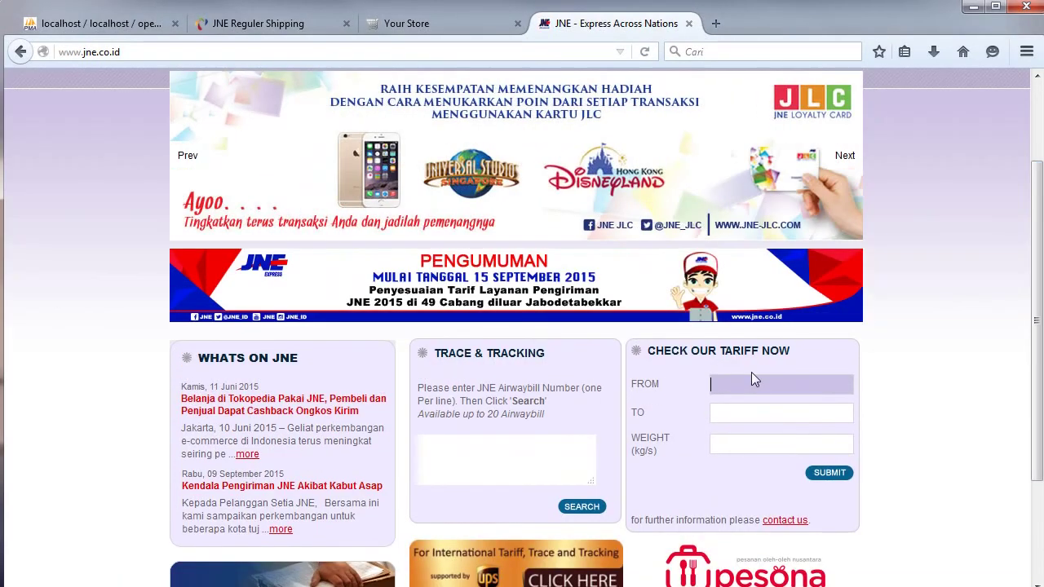
{"action": "type", "text": "Jakar"}
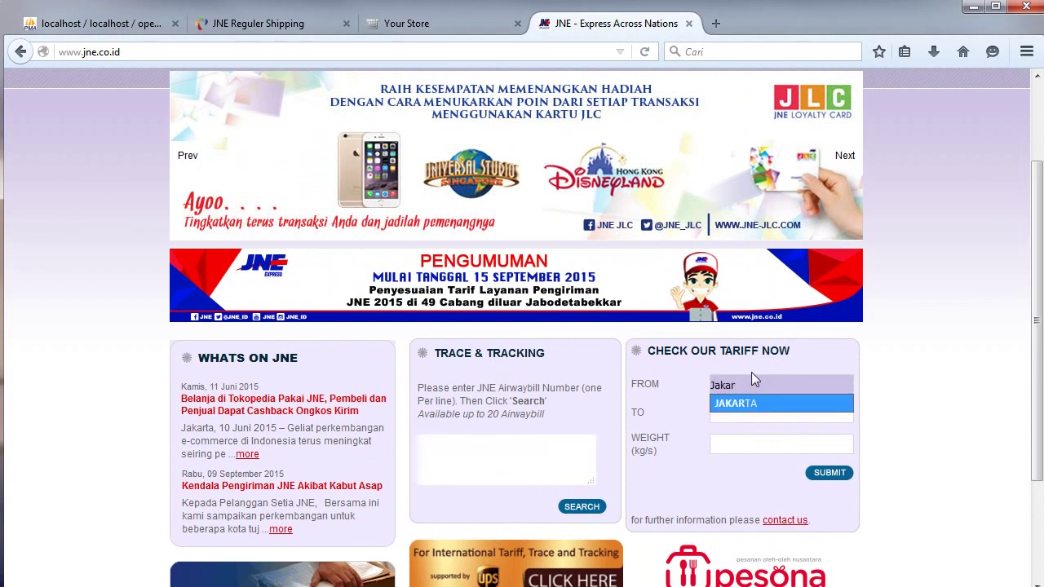
{"action": "left_click", "coordinate": [744, 404]}
{"action": "type", "text": "Bukit Ra"}
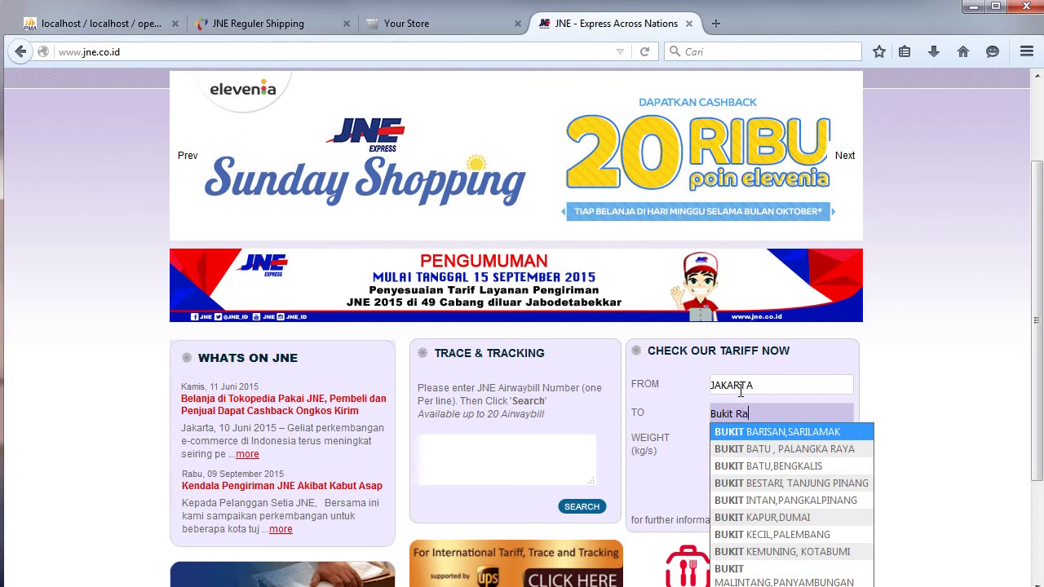
{"action": "type", "text": "ya"}
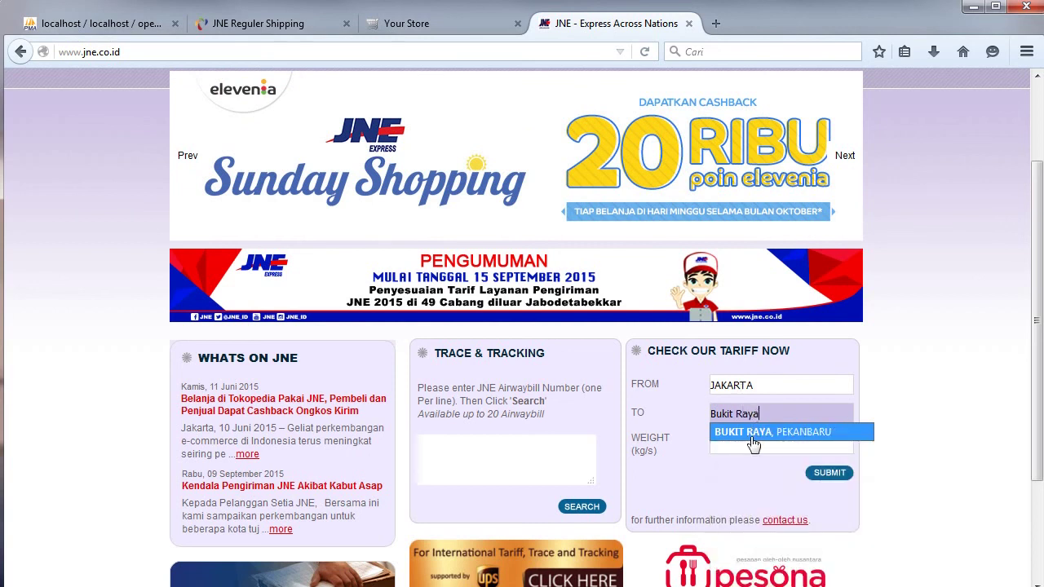
{"action": "left_click", "coordinate": [752, 434]}
{"action": "left_click", "coordinate": [746, 444]}
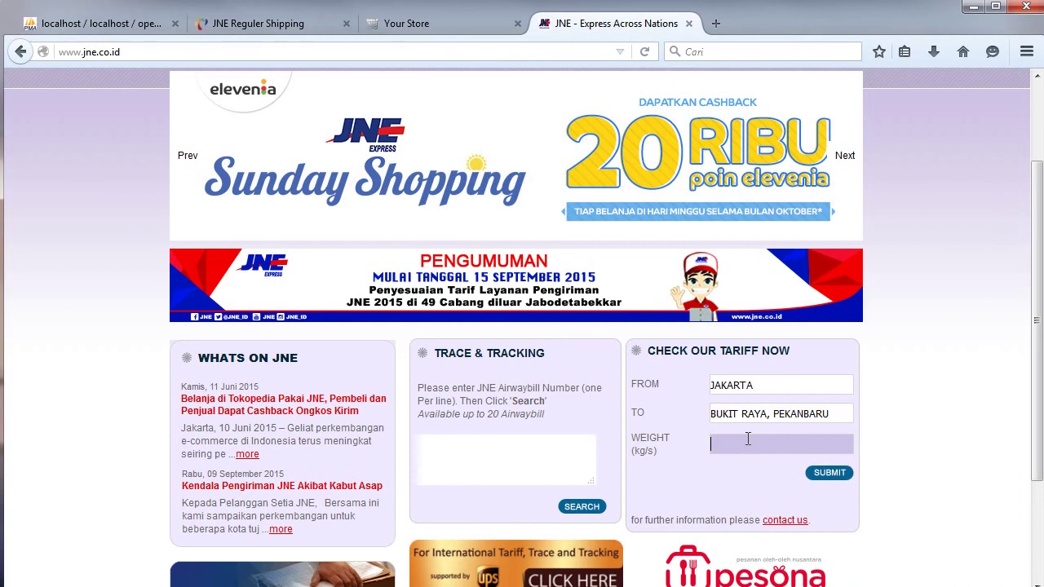
{"action": "left_click", "coordinate": [835, 473]}
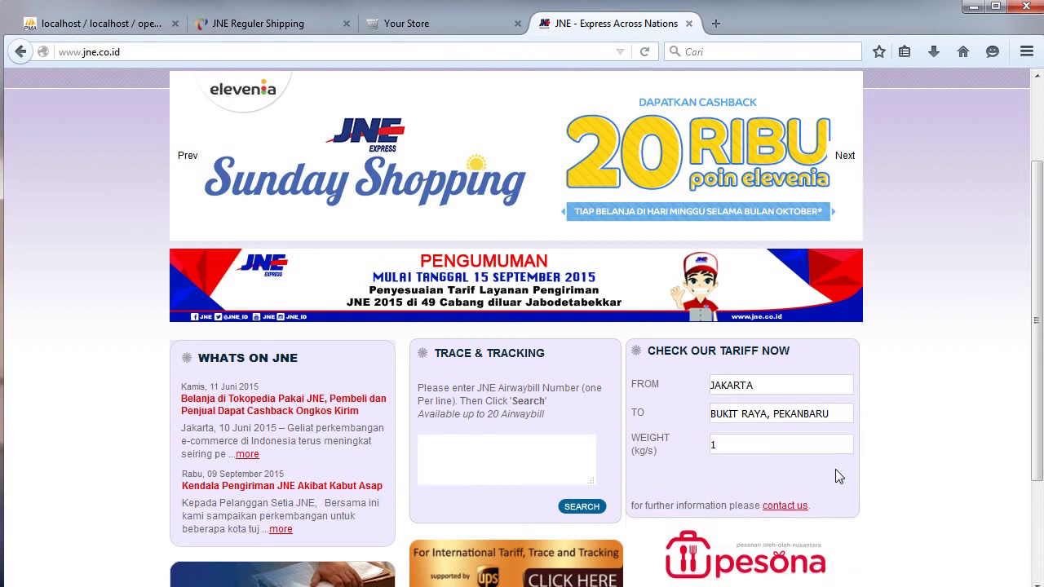
Enter the verification code and submit, listing OKE 24.000, REG 28.000 and YES 35.000.
{"action": "scroll", "coordinate": [1031, 205], "scroll_direction": "down", "scroll_amount": 3}
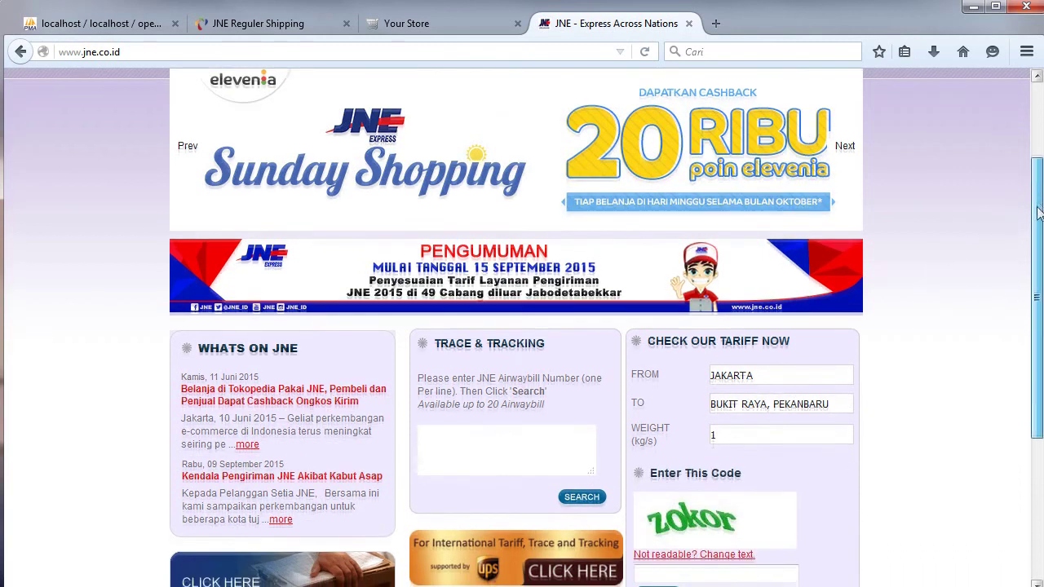
{"action": "left_click", "coordinate": [771, 488]}
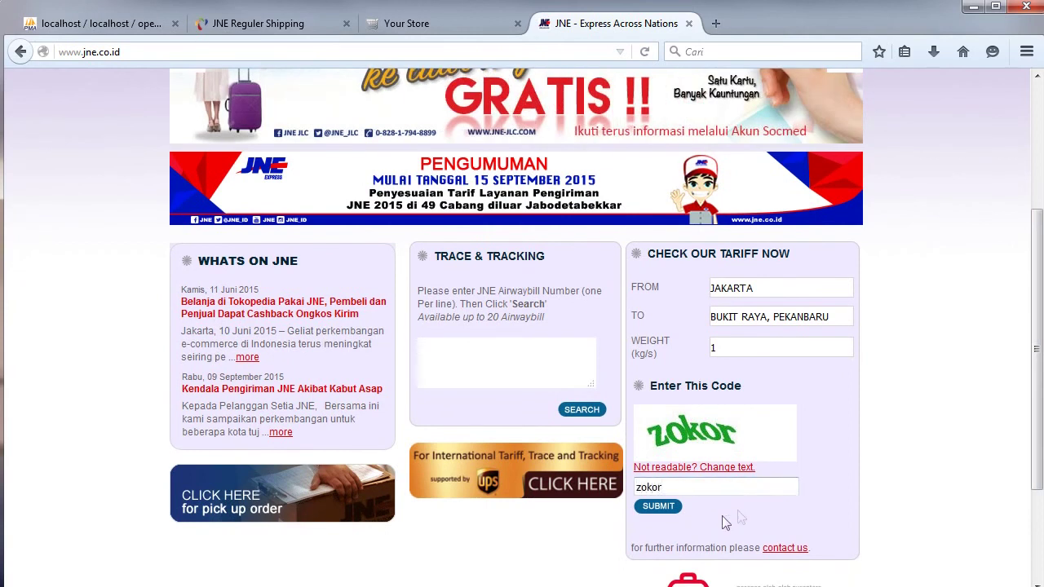
{"action": "left_click", "coordinate": [670, 506]}
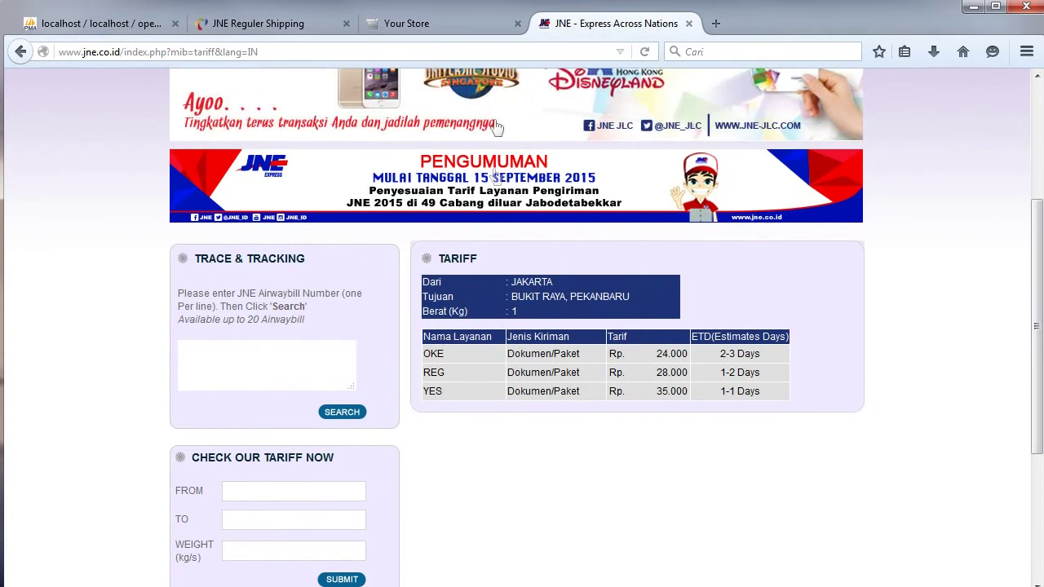
Select the 28.000 REG rate in the JNE tariff results.
{"action": "left_click", "coordinate": [298, 31]}
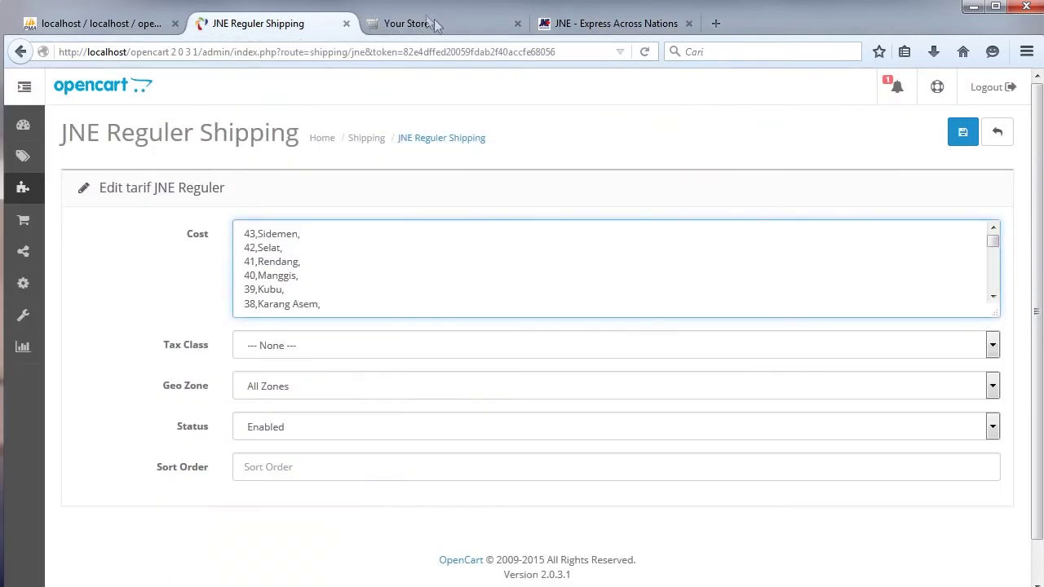
{"action": "left_click", "coordinate": [590, 23]}
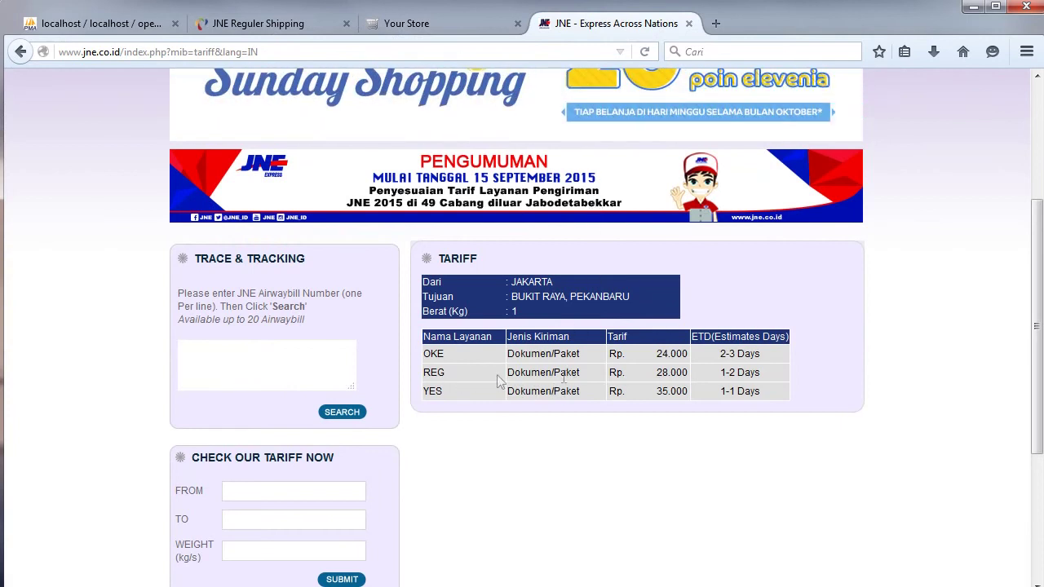
{"action": "left_click_drag", "start_coordinate": [656, 377], "coordinate": [691, 376]}
{"action": "key", "text": "ctrl+c"}
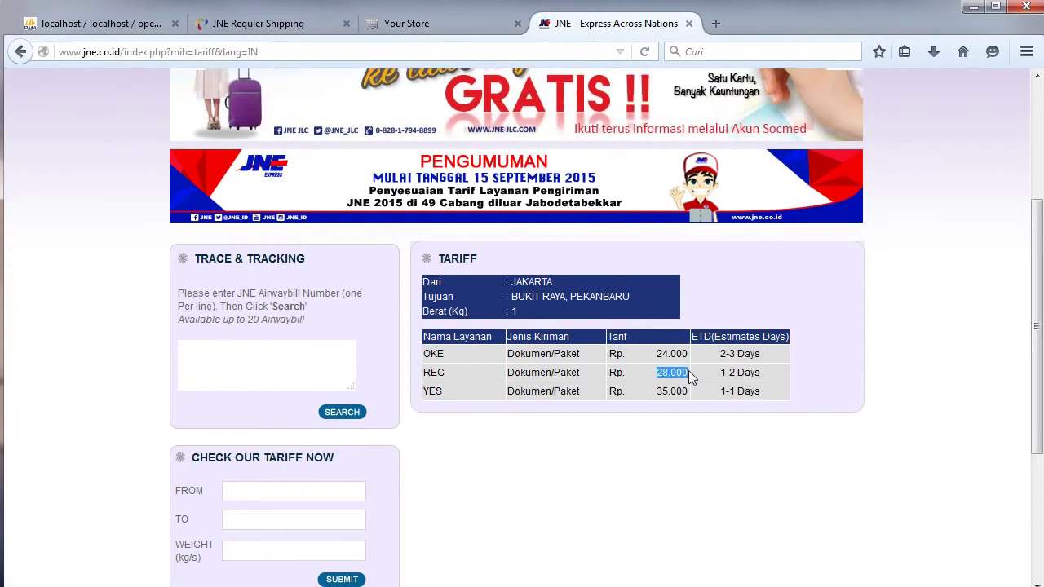
{"action": "left_click", "coordinate": [314, 25]}
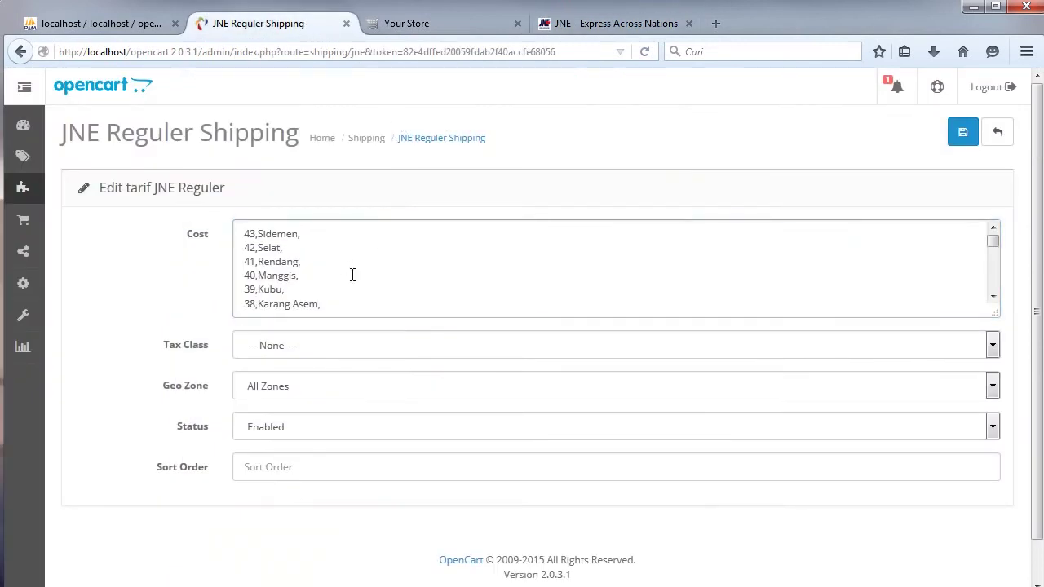
Search the JNE Reguler Cost list for 'Bukit Raya', finding its 2920 and 4810 entries.
{"action": "key", "text": "ctrl+f"}
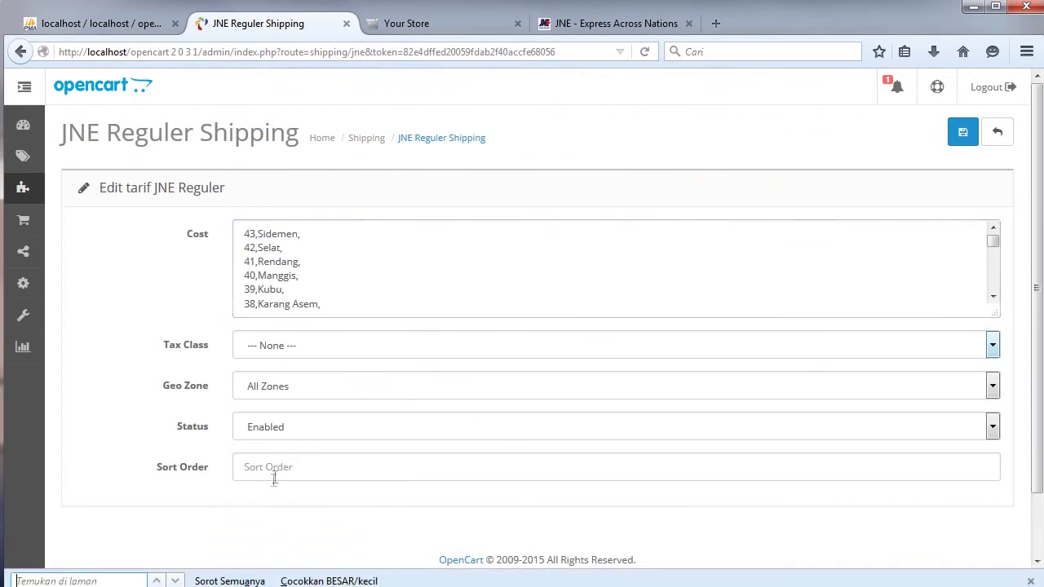
{"action": "type", "text": "Bu"}
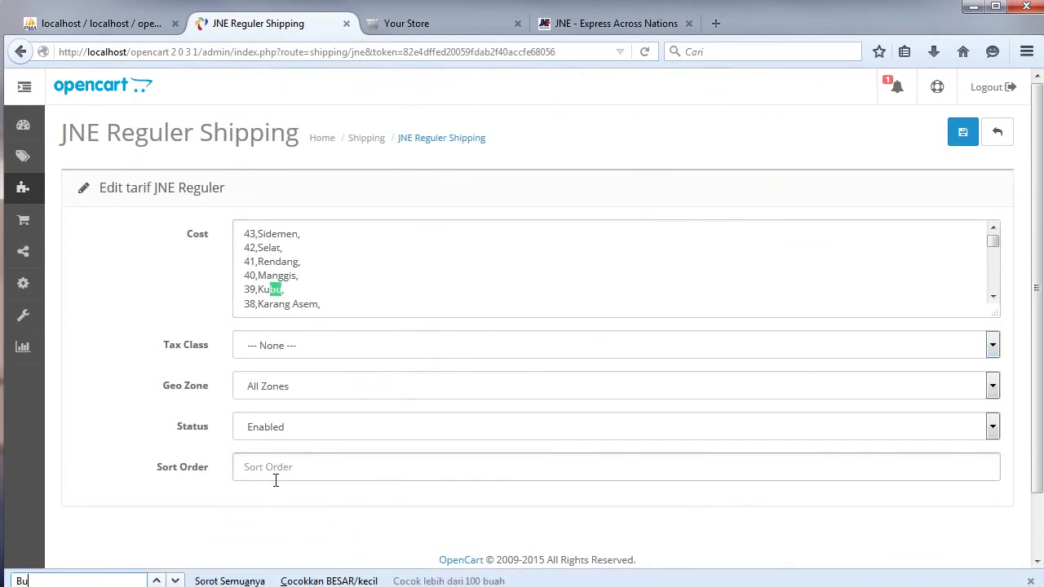
{"action": "type", "text": "kit"}
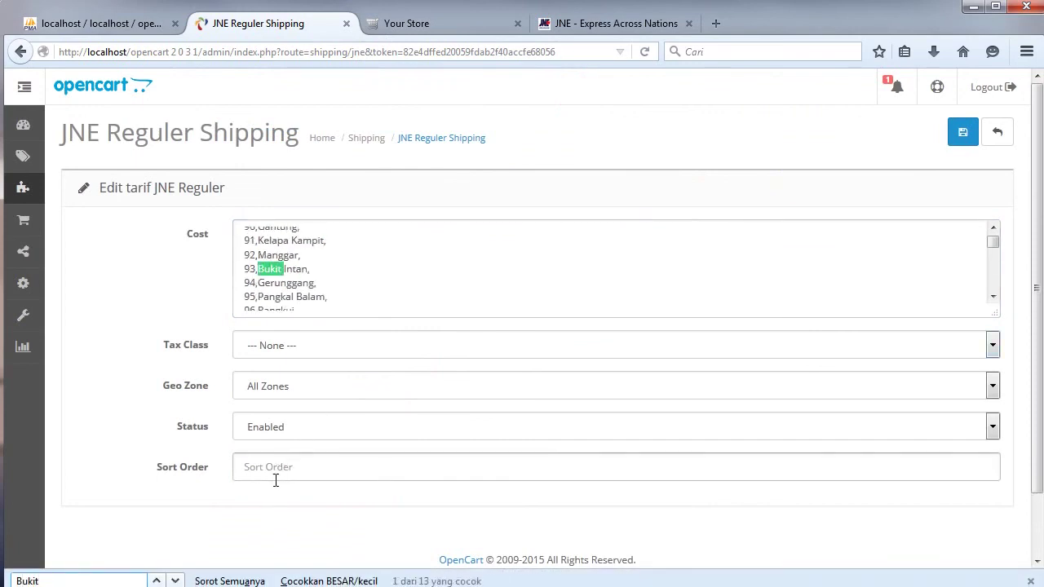
{"action": "type", "text": " Raya"}
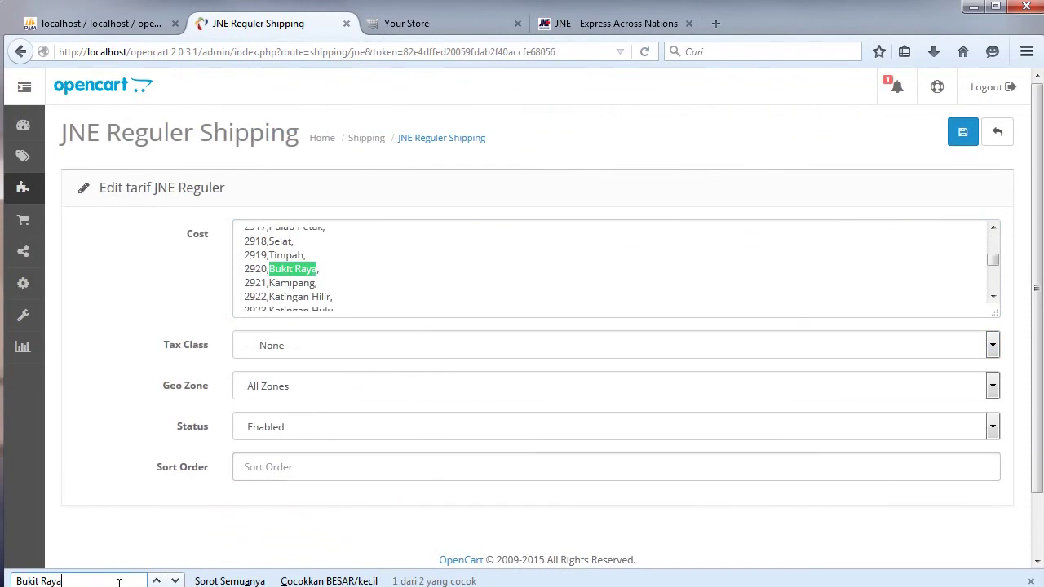
{"action": "left_click", "coordinate": [158, 581]}
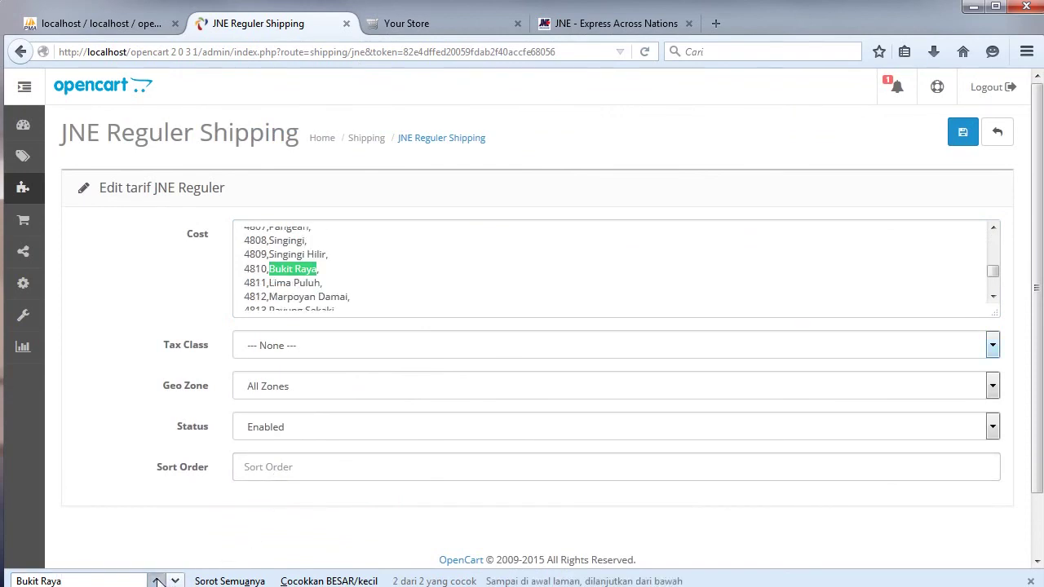
{"action": "left_click", "coordinate": [158, 580]}
{"action": "left_click", "coordinate": [157, 580]}
{"action": "left_click", "coordinate": [157, 580]}
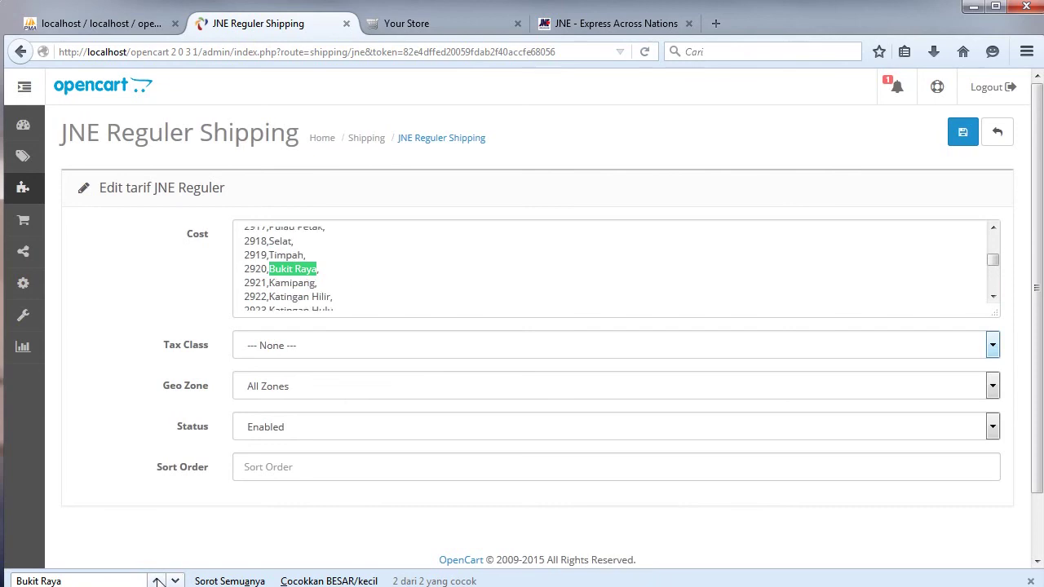
{"action": "left_click", "coordinate": [157, 580]}
{"action": "left_click", "coordinate": [158, 581]}
{"action": "left_click", "coordinate": [396, 23]}
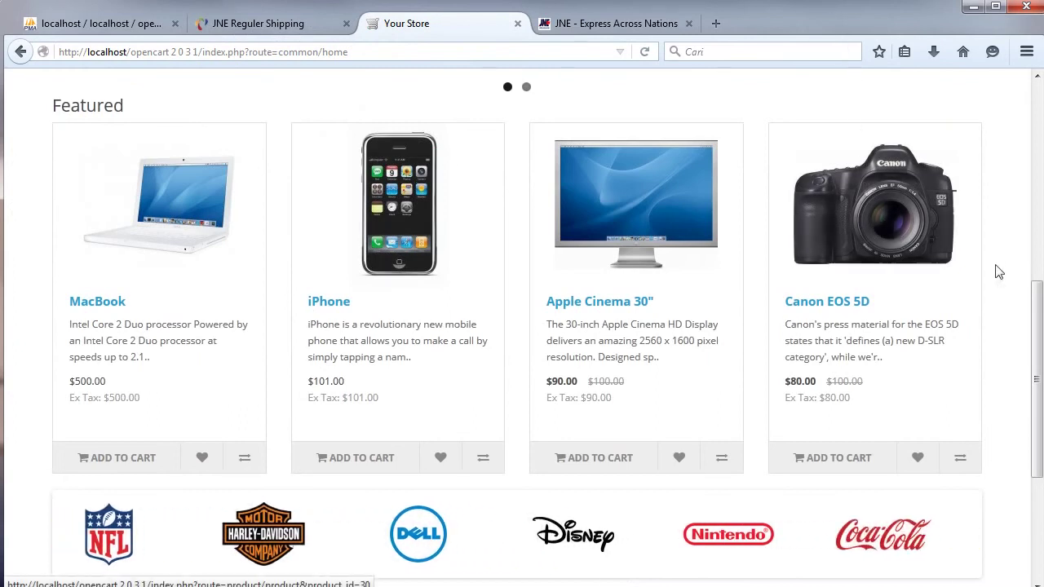
On the registration page, choose province Riau, regency Kota Pekanbaru and district Bukit Raya.
{"action": "left_click_drag", "start_coordinate": [1034, 290], "coordinate": [1029, 111]}
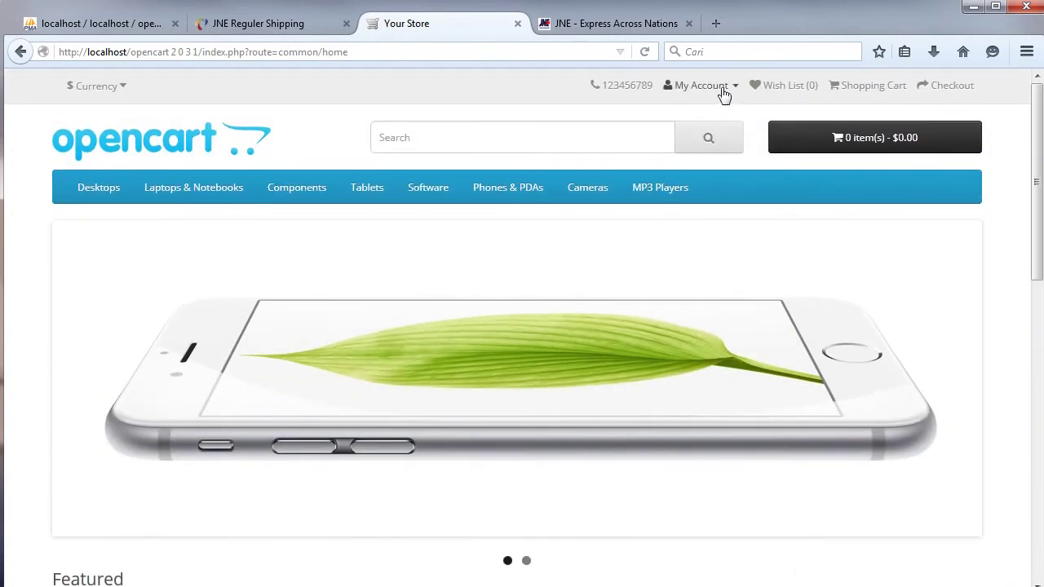
{"action": "left_click", "coordinate": [718, 82]}
{"action": "left_click", "coordinate": [702, 119]}
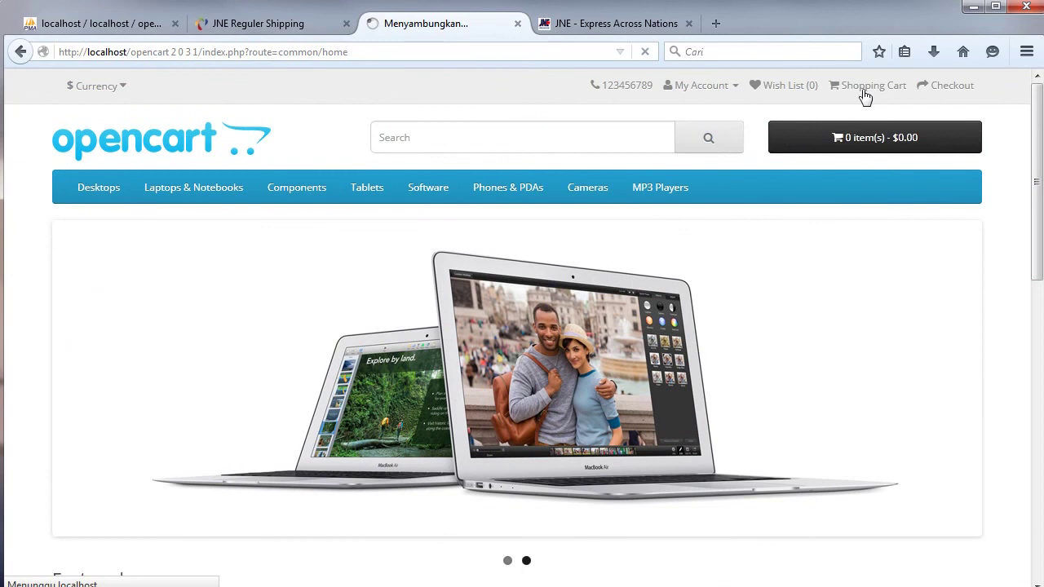
{"action": "left_click_drag", "start_coordinate": [1039, 124], "coordinate": [997, 326]}
{"action": "left_click", "coordinate": [263, 226]}
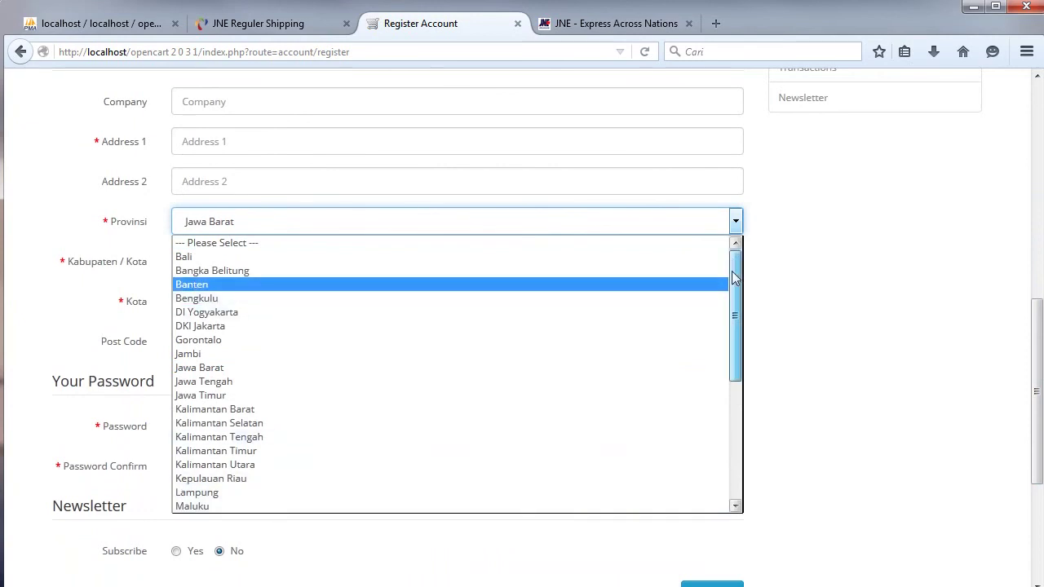
{"action": "left_click_drag", "start_coordinate": [733, 279], "coordinate": [707, 407]}
{"action": "left_click", "coordinate": [418, 404]}
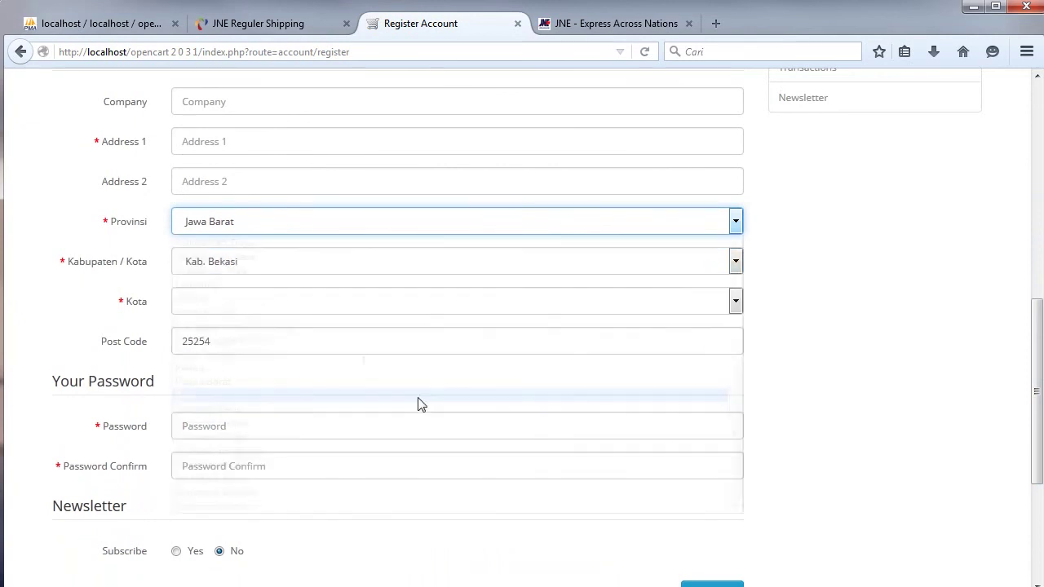
{"action": "left_click", "coordinate": [270, 254]}
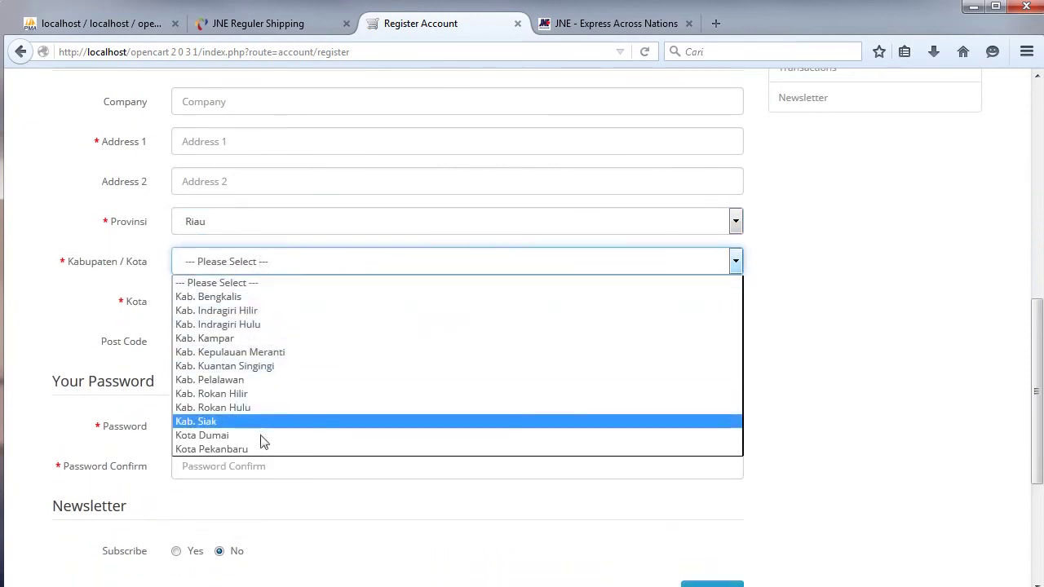
{"action": "left_click", "coordinate": [256, 449]}
{"action": "left_click", "coordinate": [254, 303]}
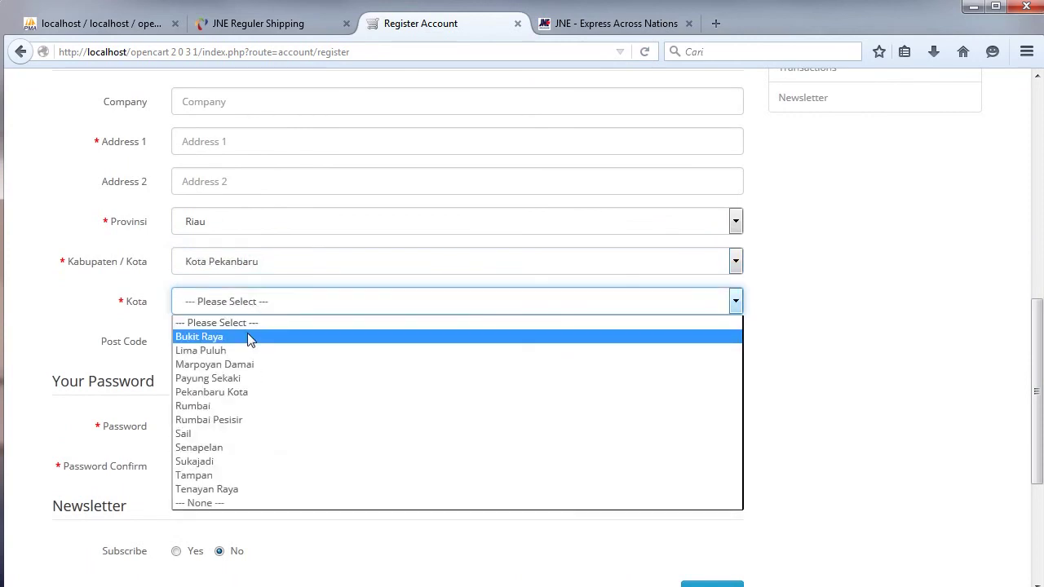
{"action": "left_click", "coordinate": [247, 336]}
Inspect the Kota field's options to confirm Bukit Raya uses value 4810.
{"action": "right_click", "coordinate": [204, 308]}
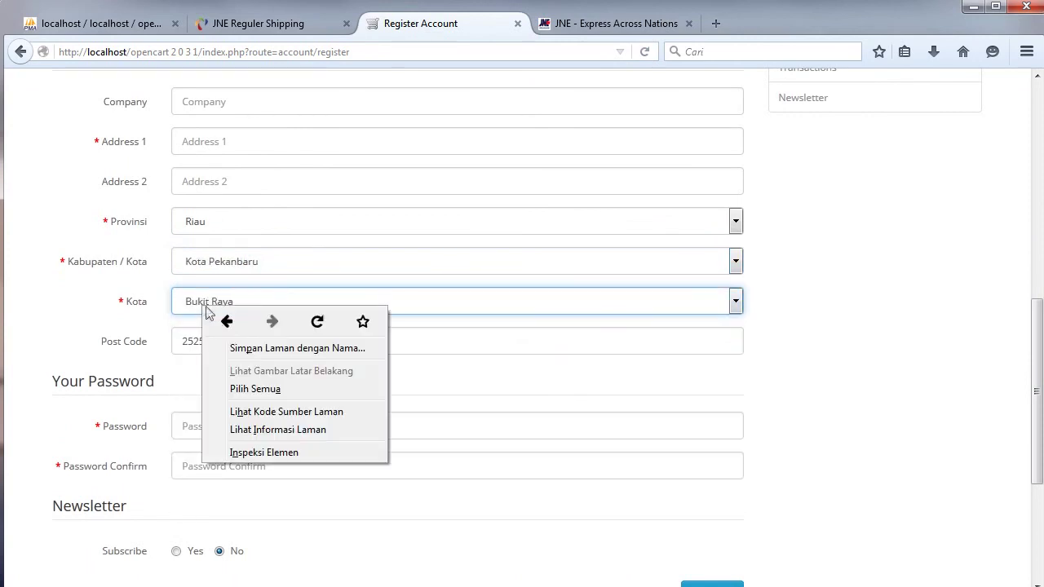
{"action": "left_click", "coordinate": [271, 454]}
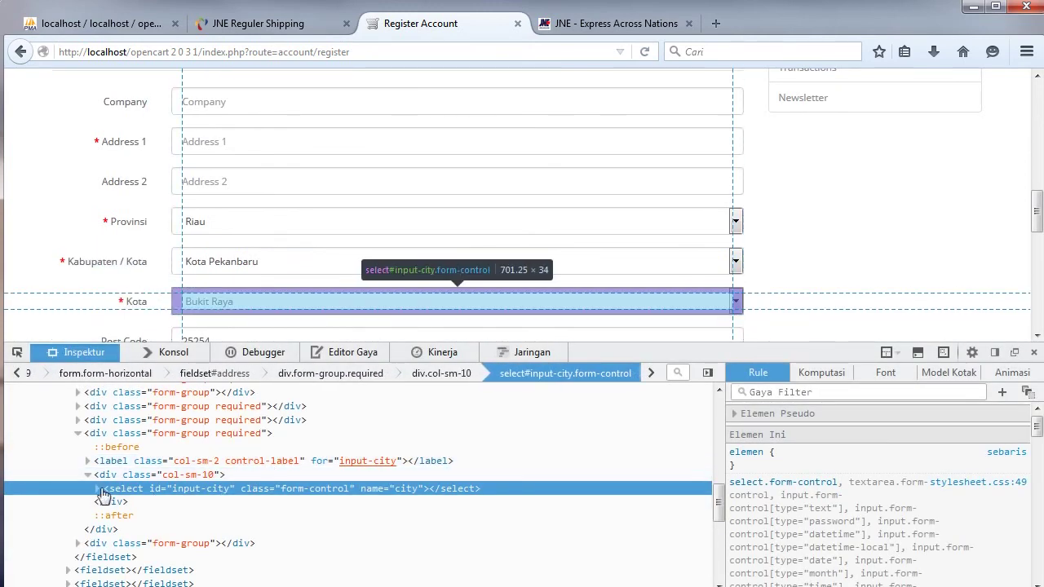
{"action": "left_click", "coordinate": [96, 490]}
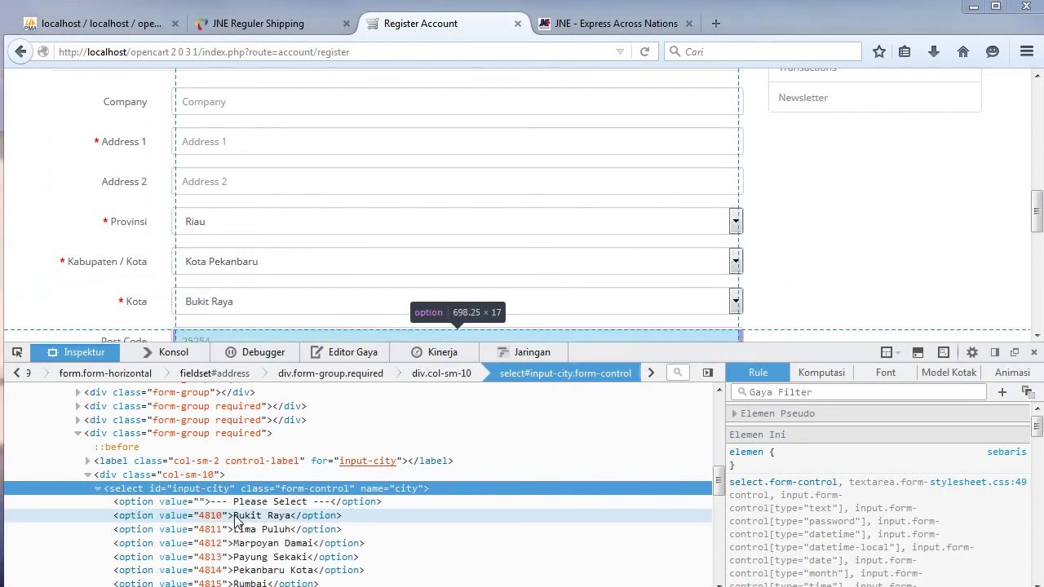
{"action": "left_click", "coordinate": [234, 522]}
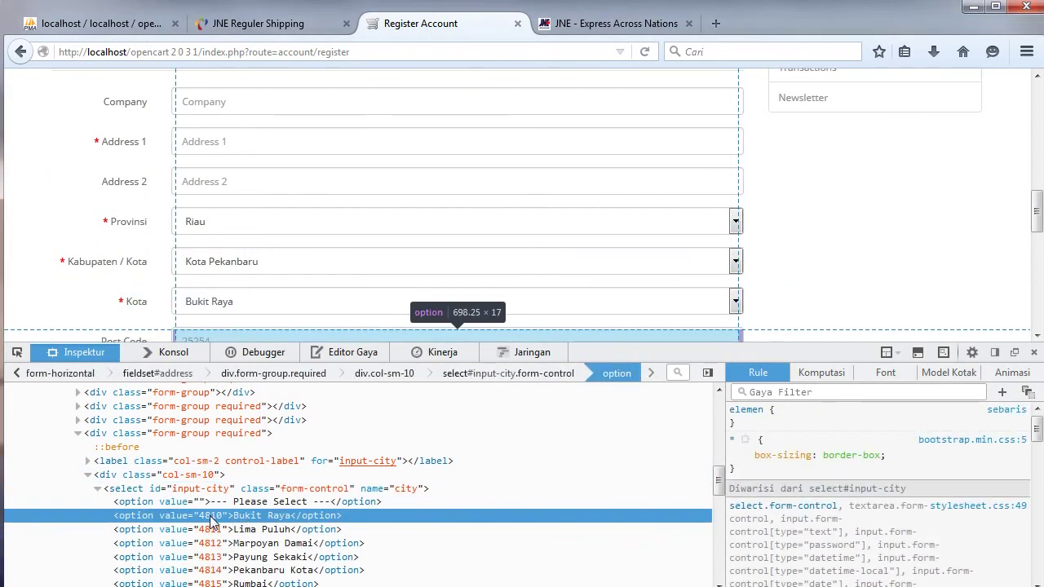
{"action": "left_click", "coordinate": [245, 22]}
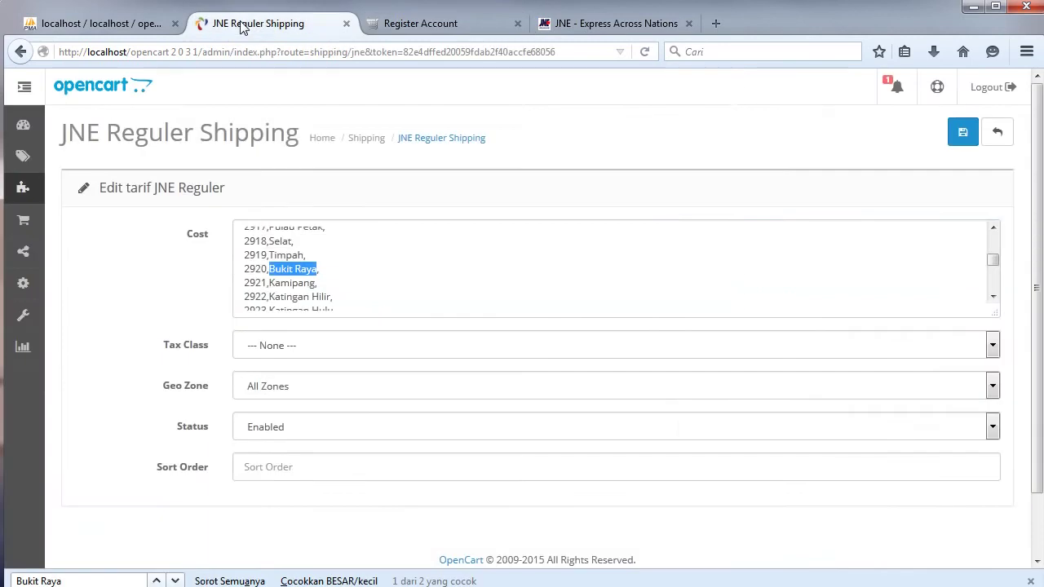
Append 28000 to the 4810,Bukit Raya JNE Reguler cost line, save, and install JNE Oke Shipping.
{"action": "left_click", "coordinate": [156, 581]}
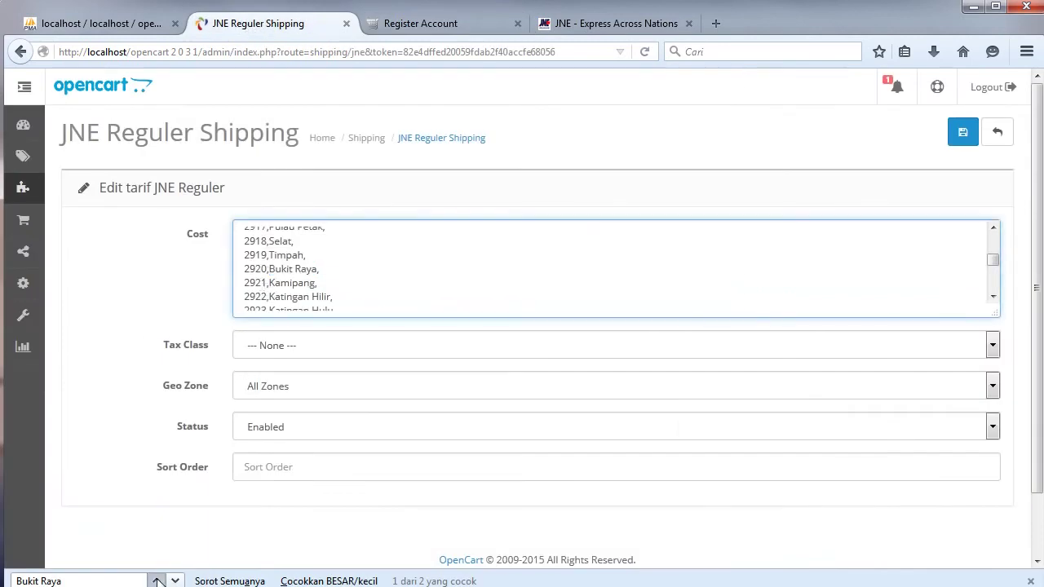
{"action": "left_click", "coordinate": [322, 274]}
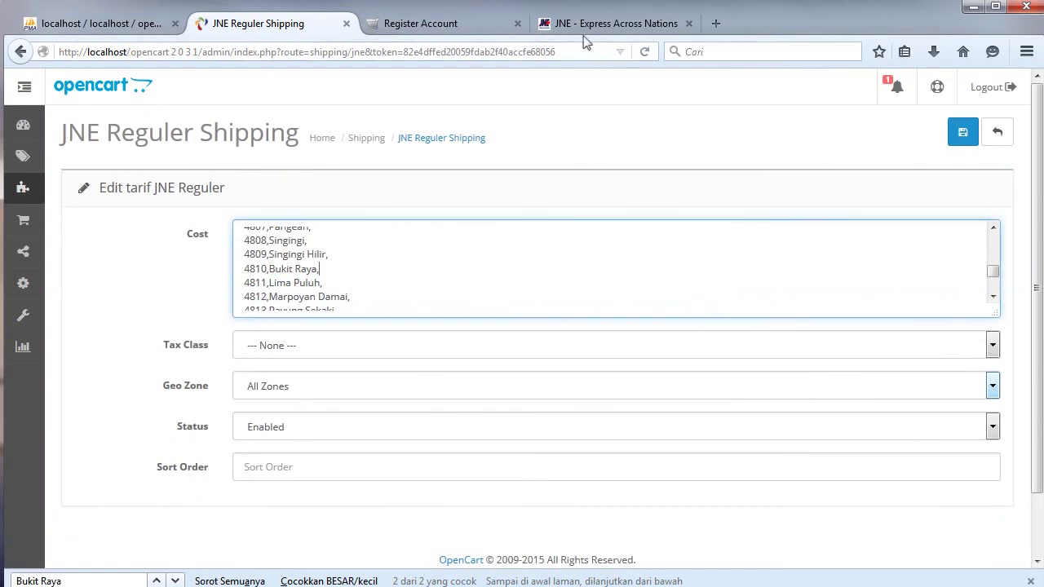
{"action": "key", "text": "ctrl+v"}
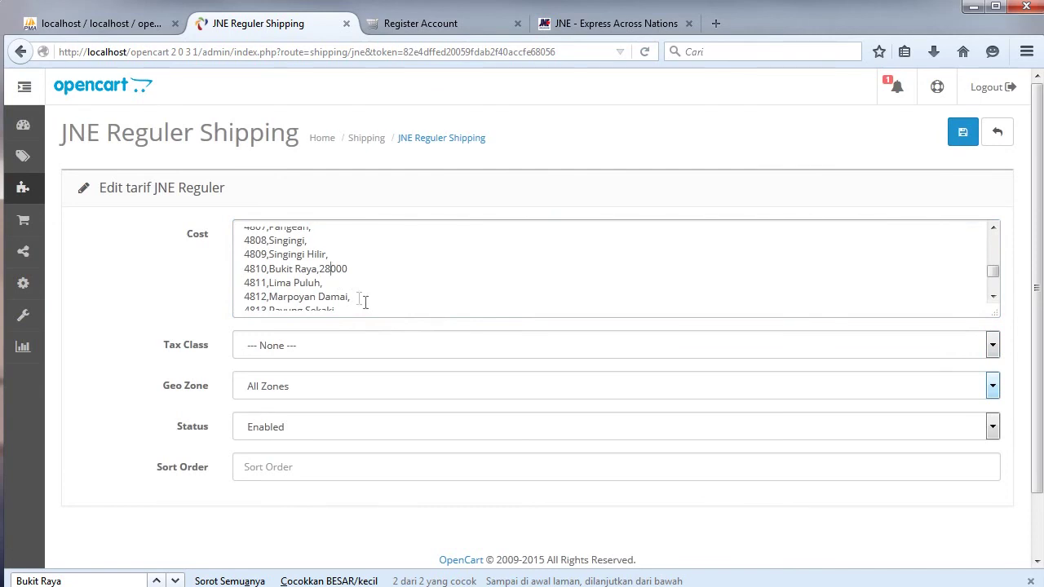
{"action": "left_click", "coordinate": [962, 132]}
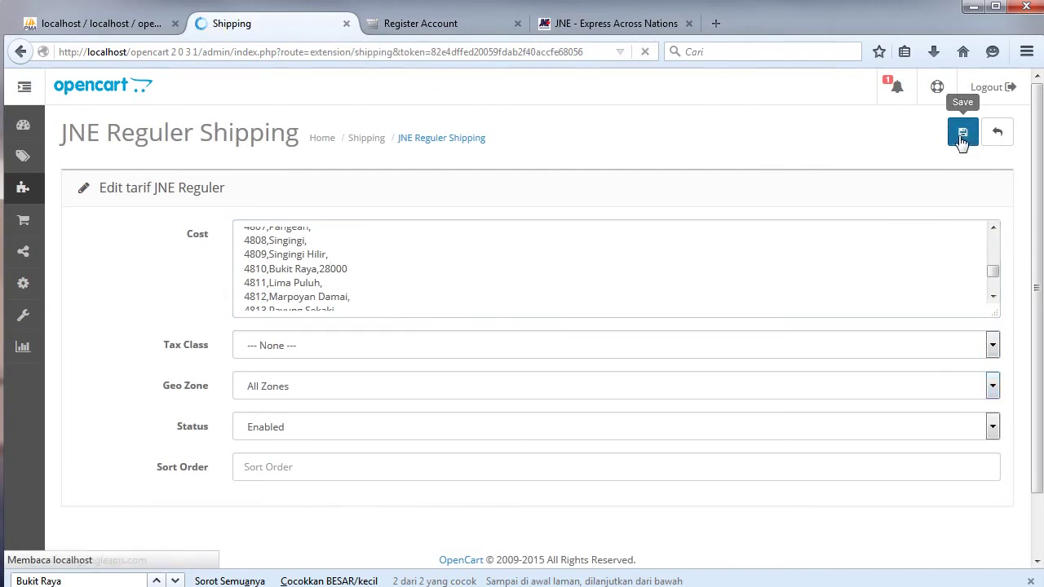
{"action": "scroll", "coordinate": [1002, 291], "scroll_direction": "down", "scroll_amount": 5}
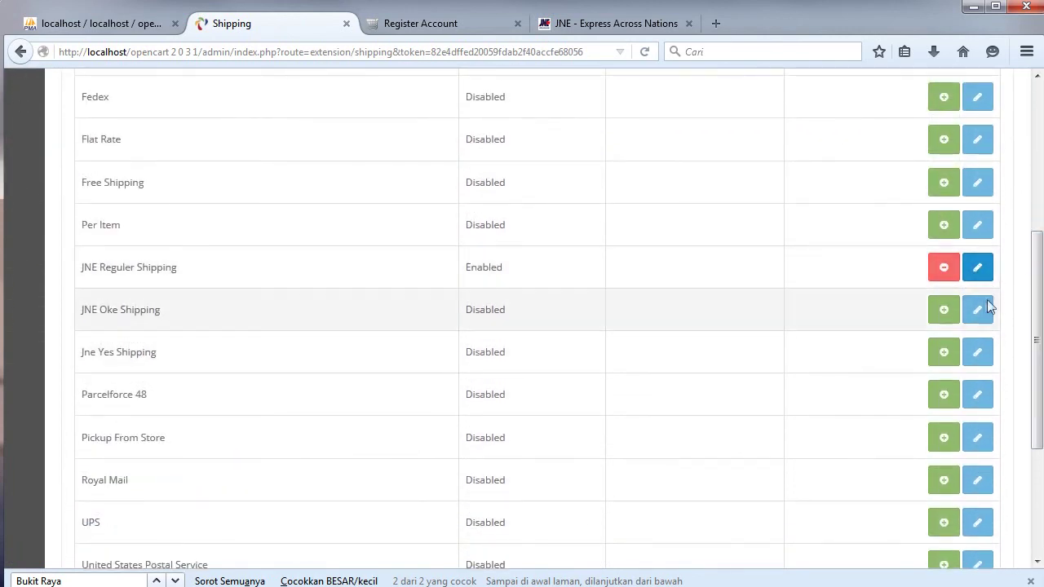
{"action": "left_click", "coordinate": [945, 310]}
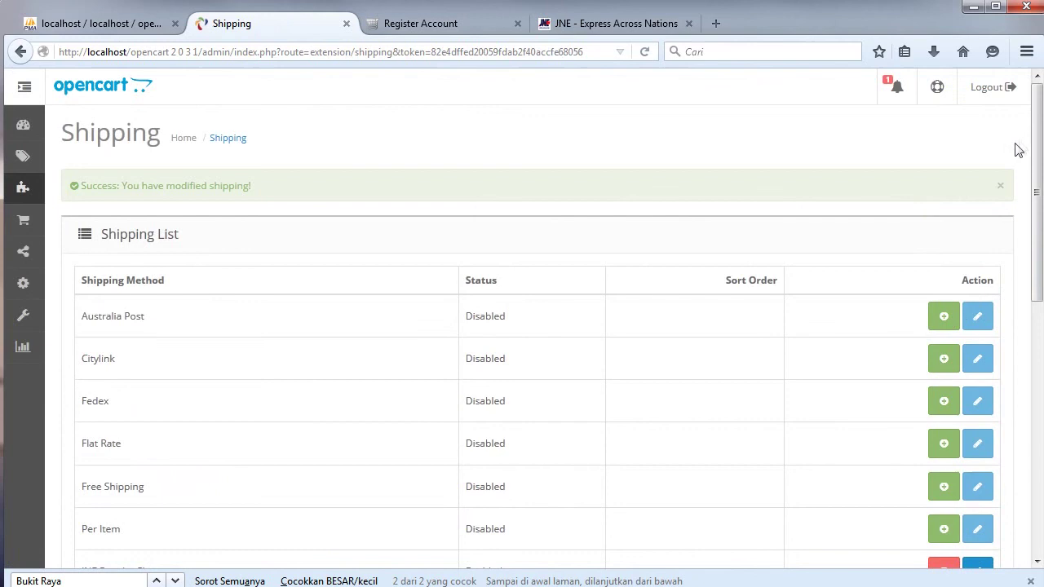
Paste the prepared location list into JNE Oke Shipping's Cost field and set Status to Enabled.
{"action": "scroll", "coordinate": [1029, 147], "scroll_direction": "down", "scroll_amount": 5}
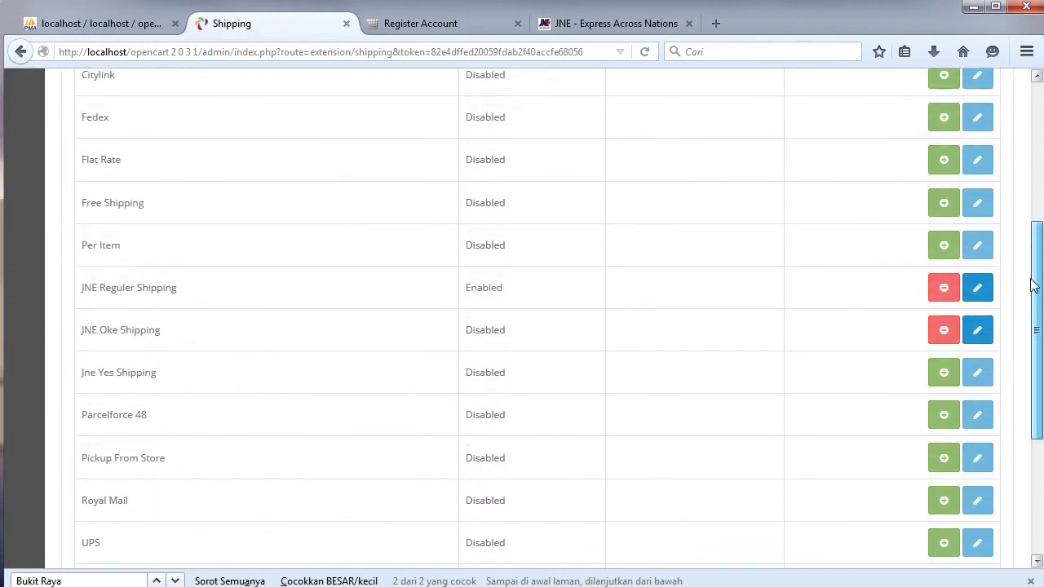
{"action": "left_click", "coordinate": [980, 330]}
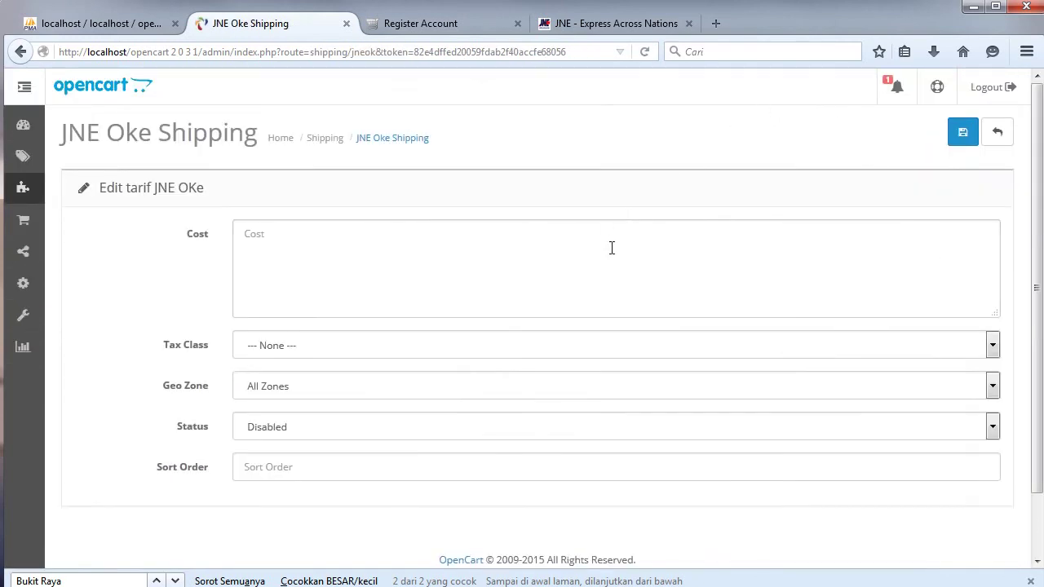
{"action": "key", "text": "alt+Tab"}
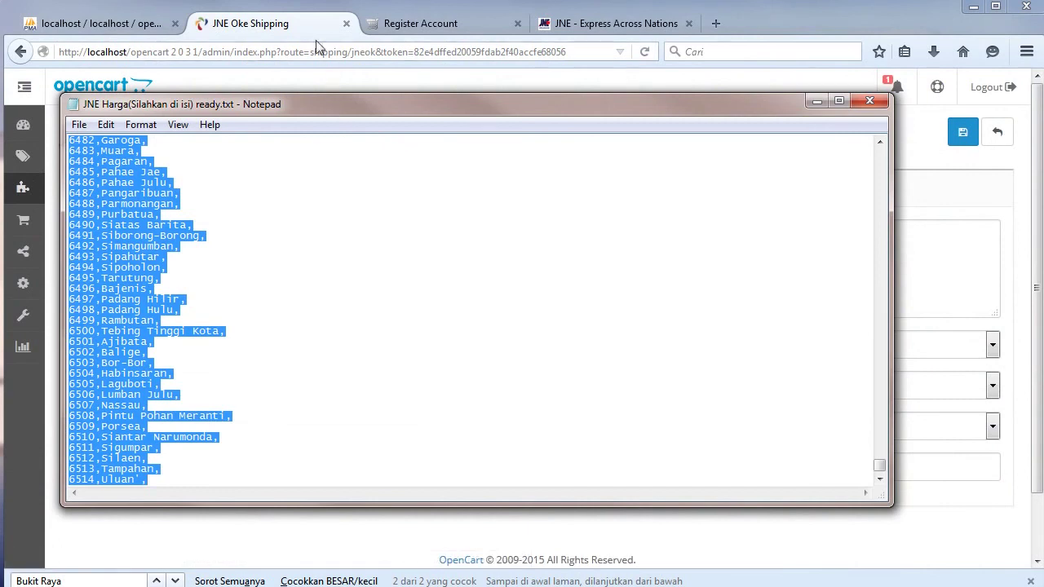
{"action": "left_click", "coordinate": [315, 33]}
{"action": "left_click", "coordinate": [355, 260]}
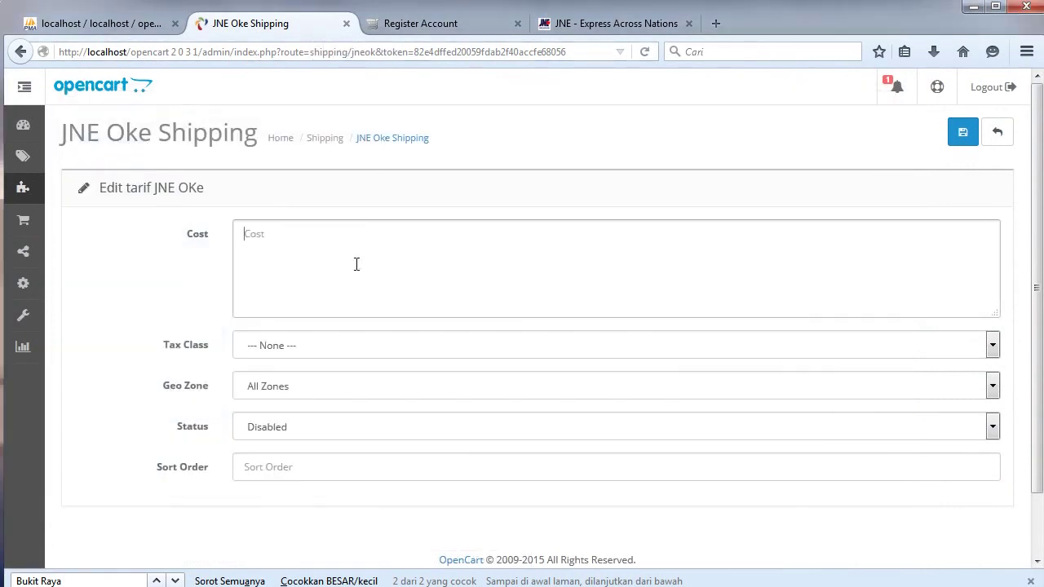
{"action": "key", "text": "ctrl+v"}
{"action": "left_click", "coordinate": [315, 428]}
{"action": "left_click", "coordinate": [315, 445]}
Copy the 24.000 OKE tariff onto the 4810,Bukit Raya line and save.
{"action": "left_click", "coordinate": [158, 581]}
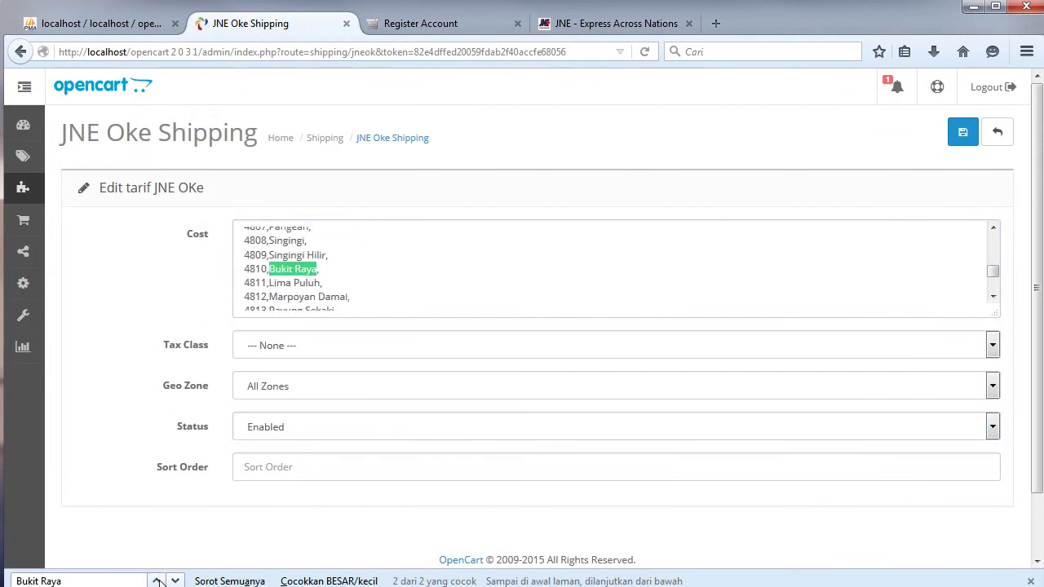
{"action": "left_click", "coordinate": [355, 269]}
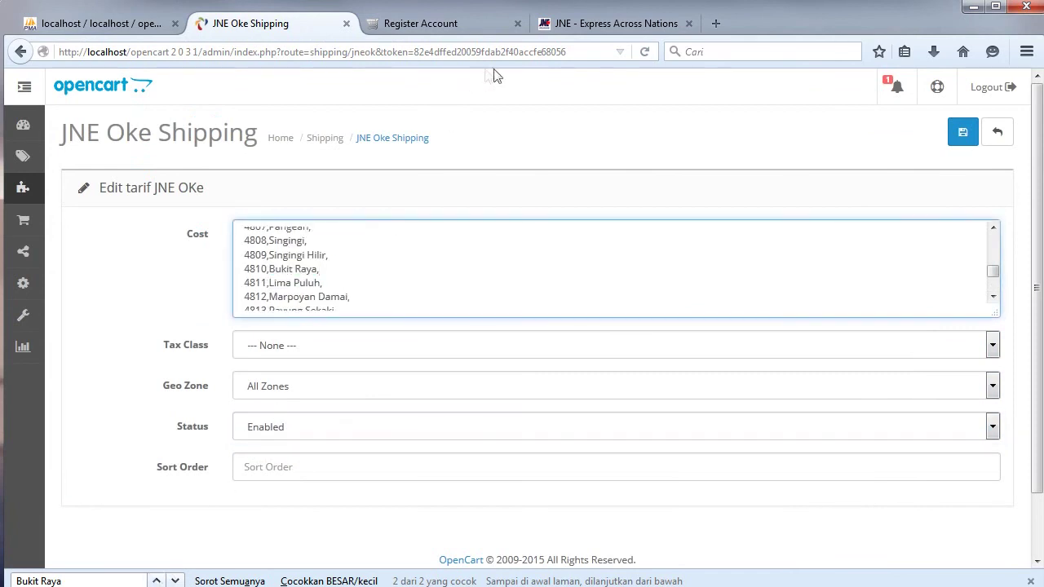
{"action": "left_click", "coordinate": [594, 25]}
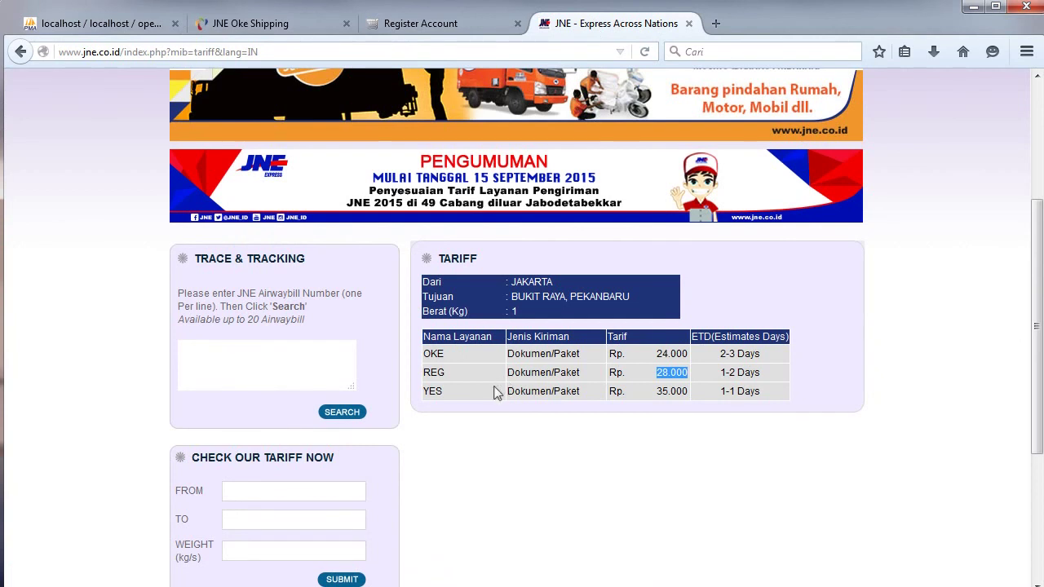
{"action": "left_click", "coordinate": [662, 354]}
{"action": "left_click_drag", "start_coordinate": [662, 353], "coordinate": [691, 359]}
{"action": "key", "text": "ctrl+c"}
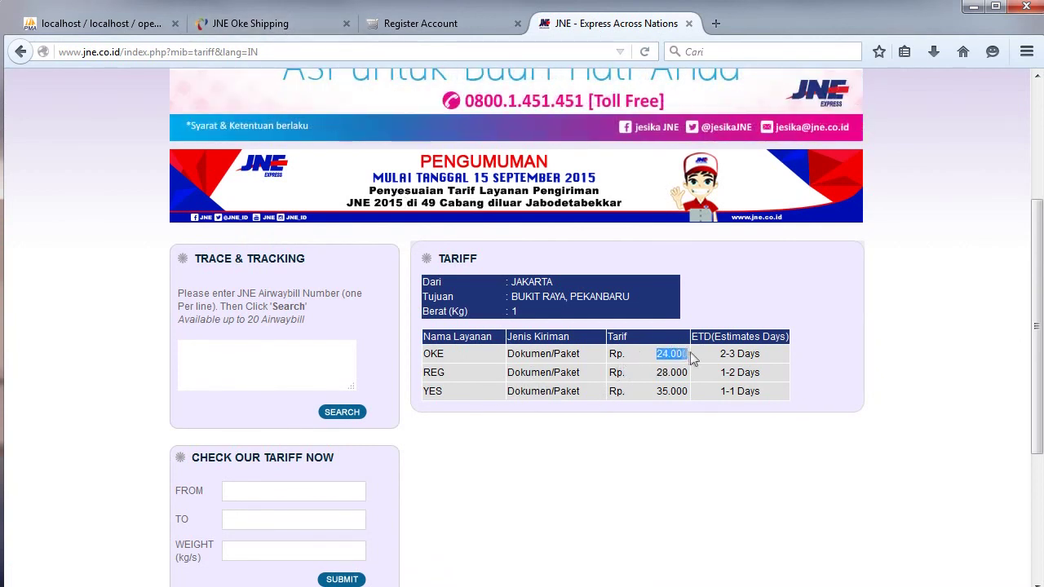
{"action": "left_click", "coordinate": [281, 24]}
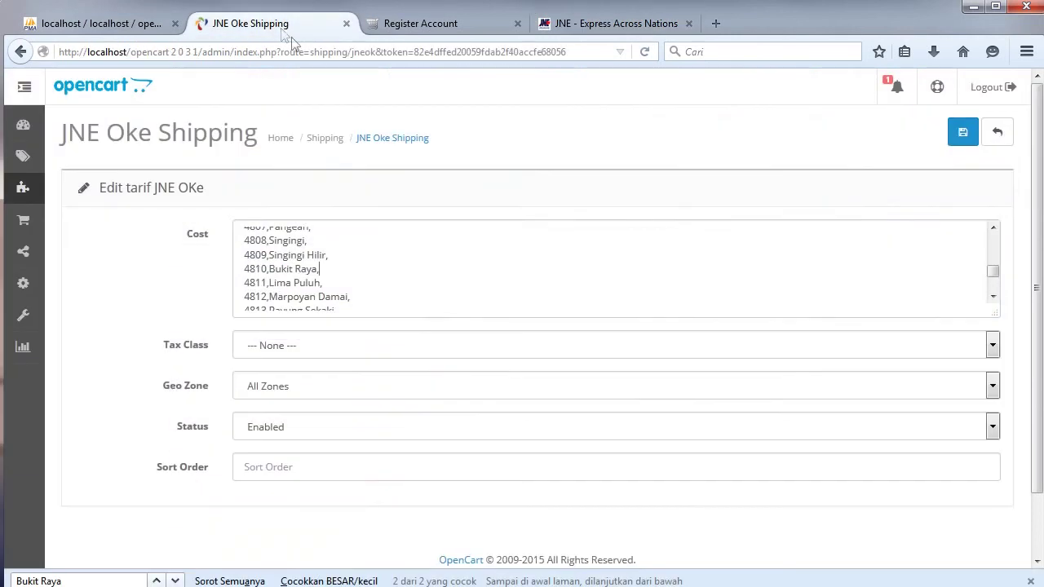
{"action": "left_click", "coordinate": [355, 270]}
{"action": "key", "text": "ctrl+v"}
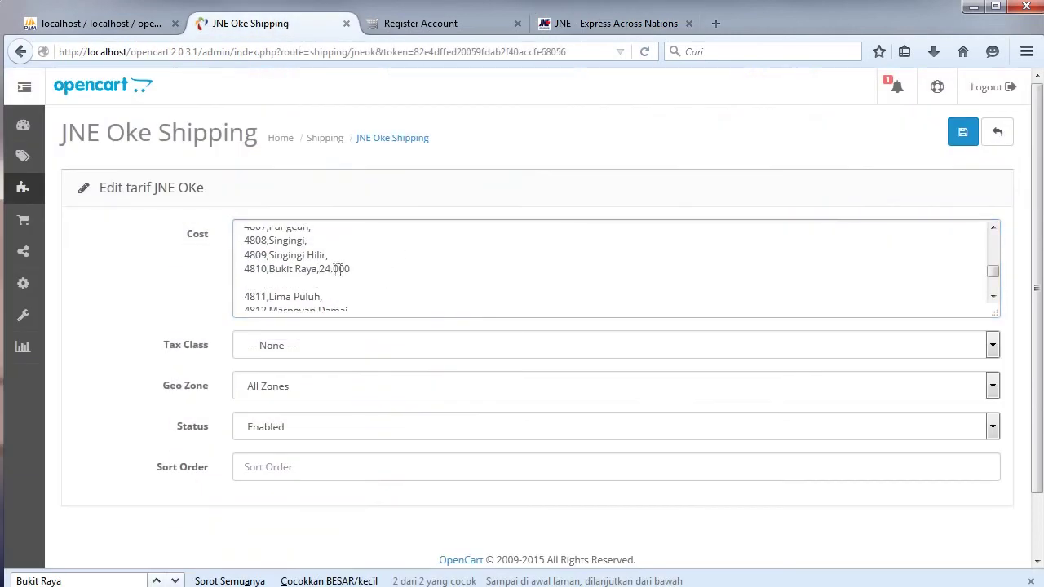
{"action": "key", "text": "BackSpace"}
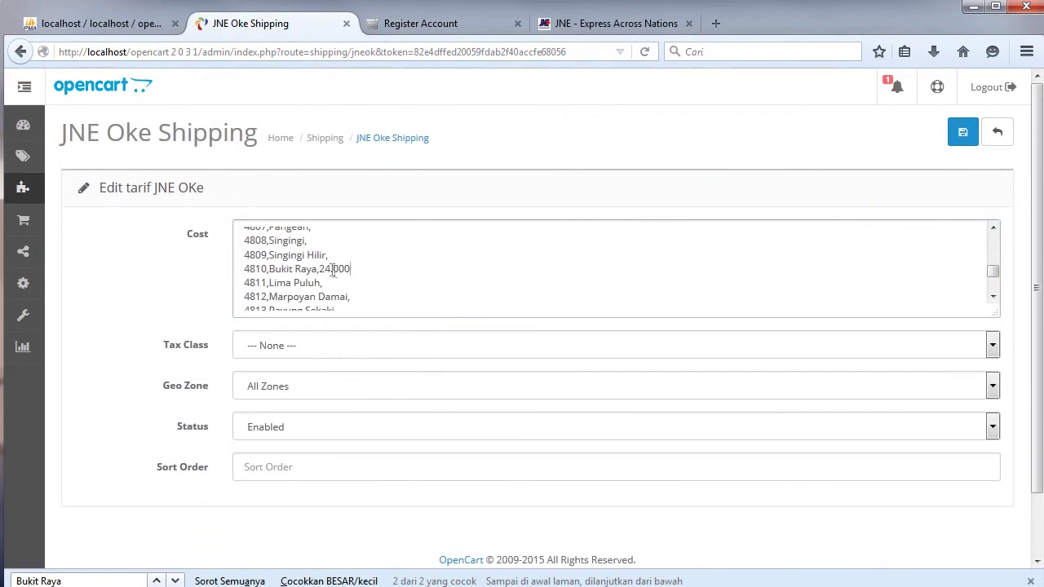
{"action": "left_click", "coordinate": [360, 295]}
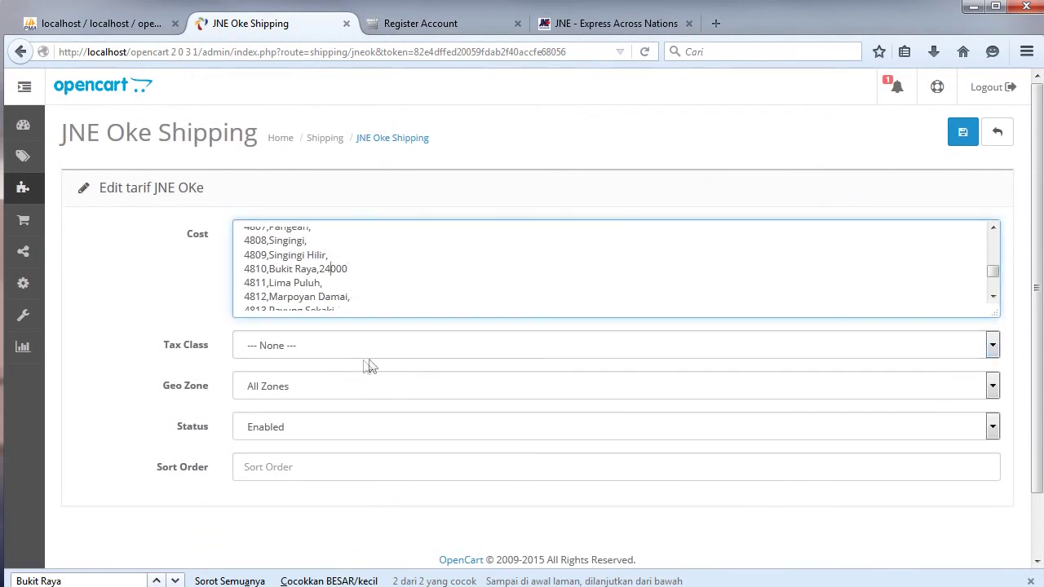
{"action": "left_click", "coordinate": [962, 133]}
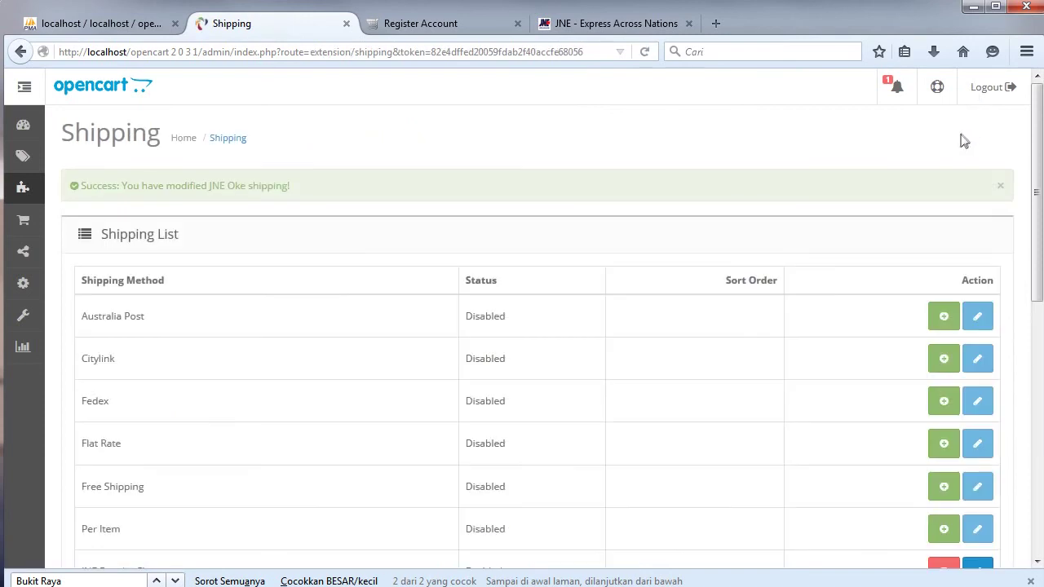
Install Jne Yes Shipping and paste the prepared location list into its Cost field.
{"action": "left_click_drag", "start_coordinate": [1036, 96], "coordinate": [1036, 265]}
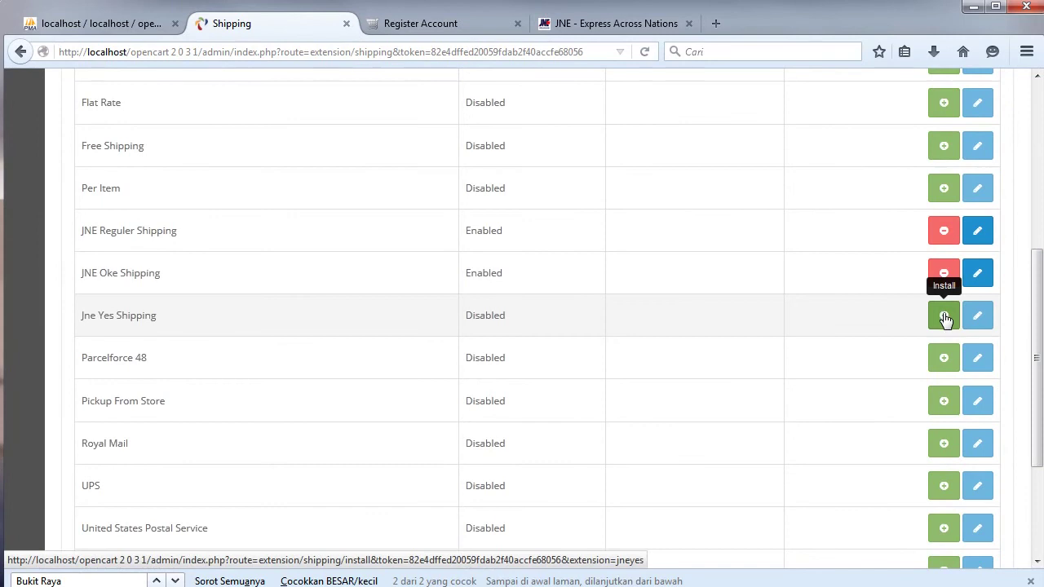
{"action": "left_click", "coordinate": [945, 318]}
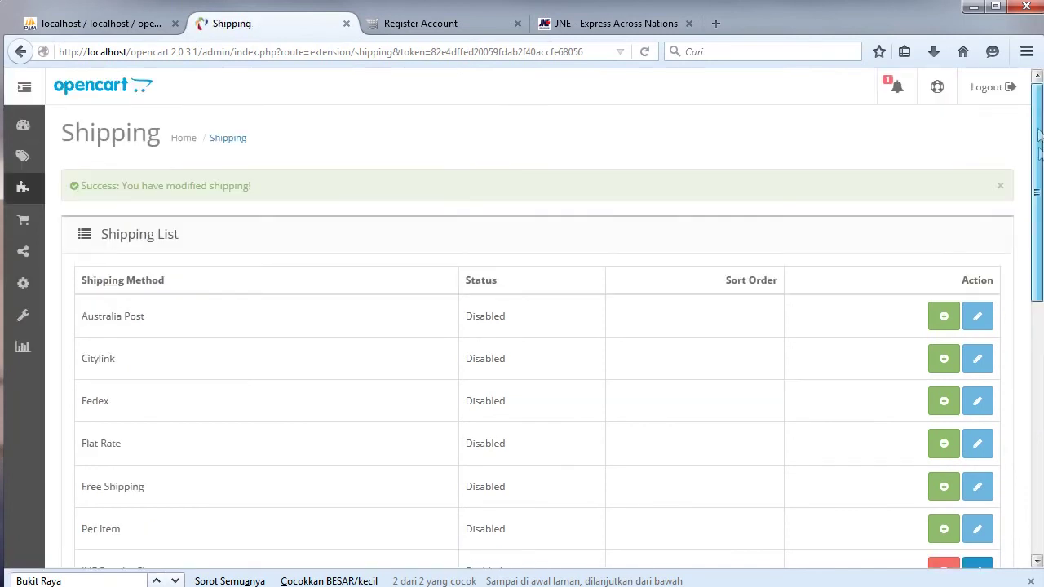
{"action": "left_click_drag", "start_coordinate": [1036, 129], "coordinate": [1029, 297]}
{"action": "left_click", "coordinate": [977, 311]}
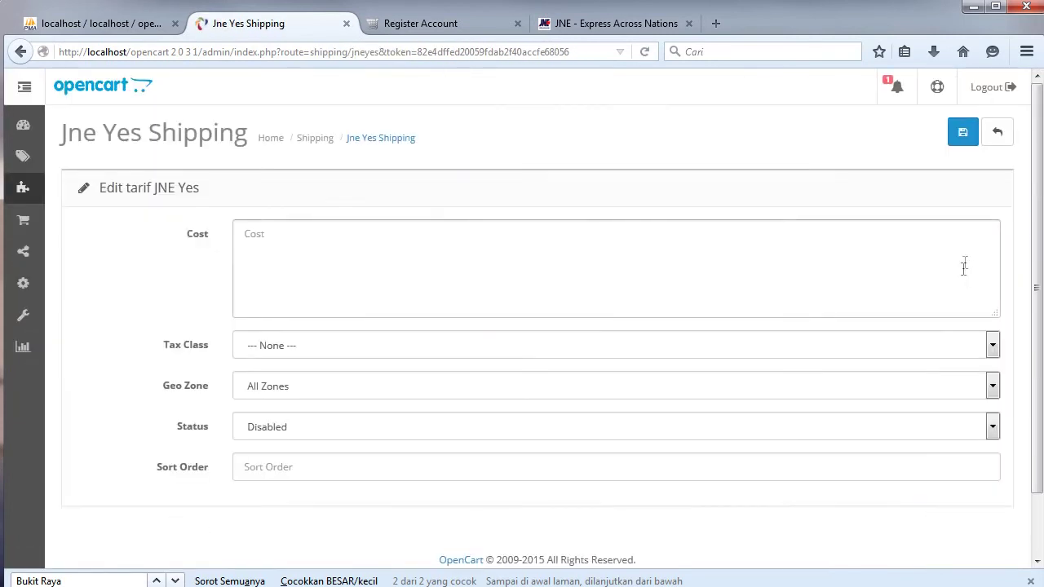
{"action": "key", "text": "alt+Tab"}
{"action": "left_click", "coordinate": [277, 32]}
{"action": "left_click", "coordinate": [324, 249]}
{"action": "key", "text": "ctrl+v"}
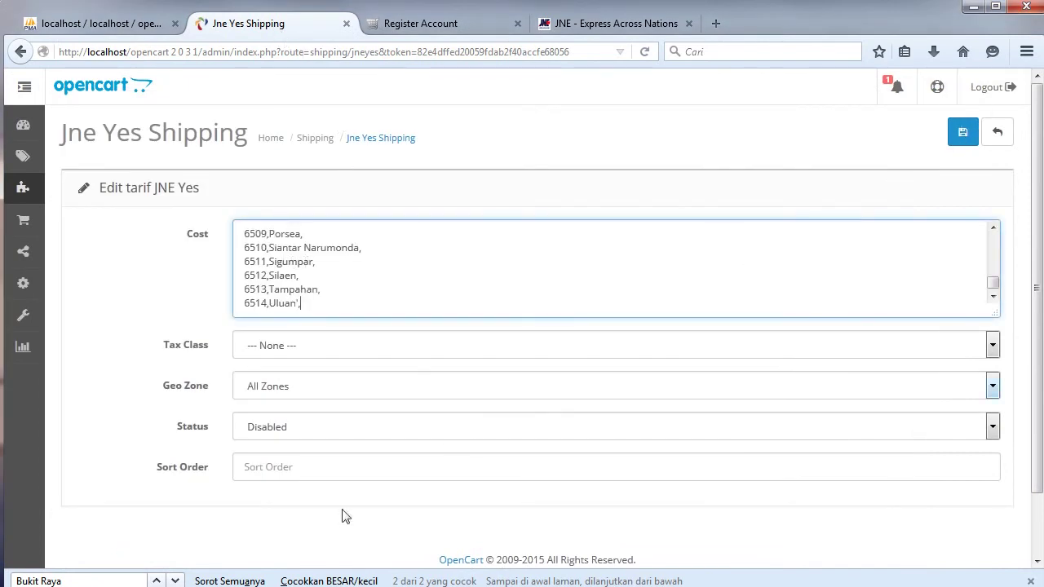
Give Bukit Raya the 35000 YES rate, enable Jne Yes Shipping, and save.
{"action": "left_click", "coordinate": [156, 580]}
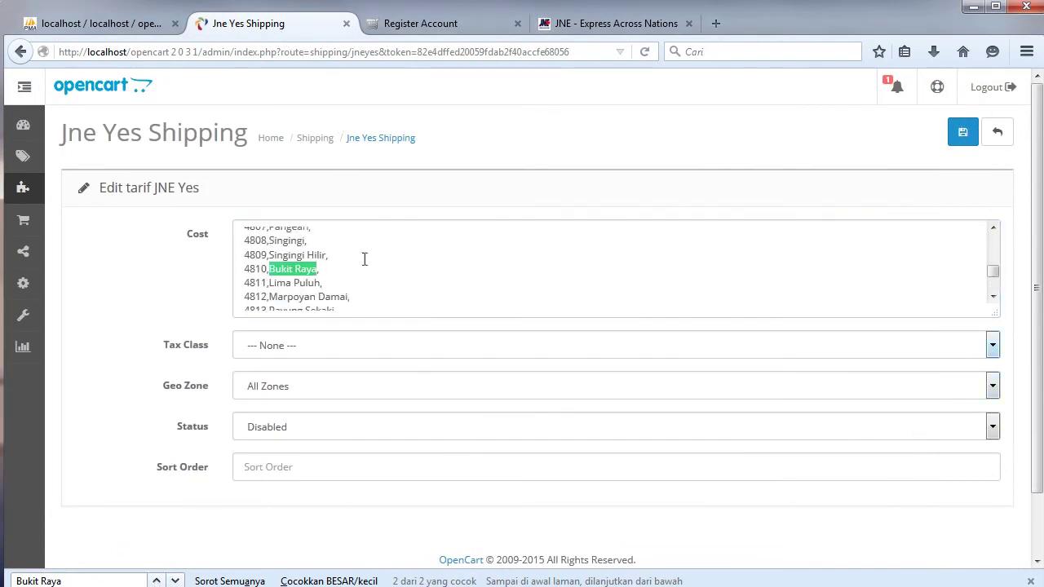
{"action": "left_click", "coordinate": [605, 26]}
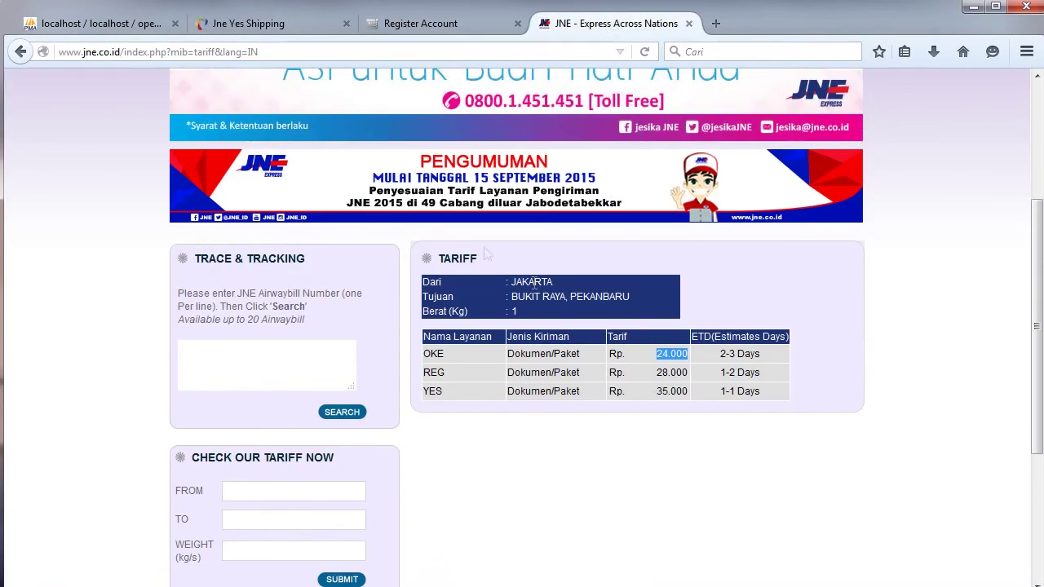
{"action": "left_click", "coordinate": [249, 25]}
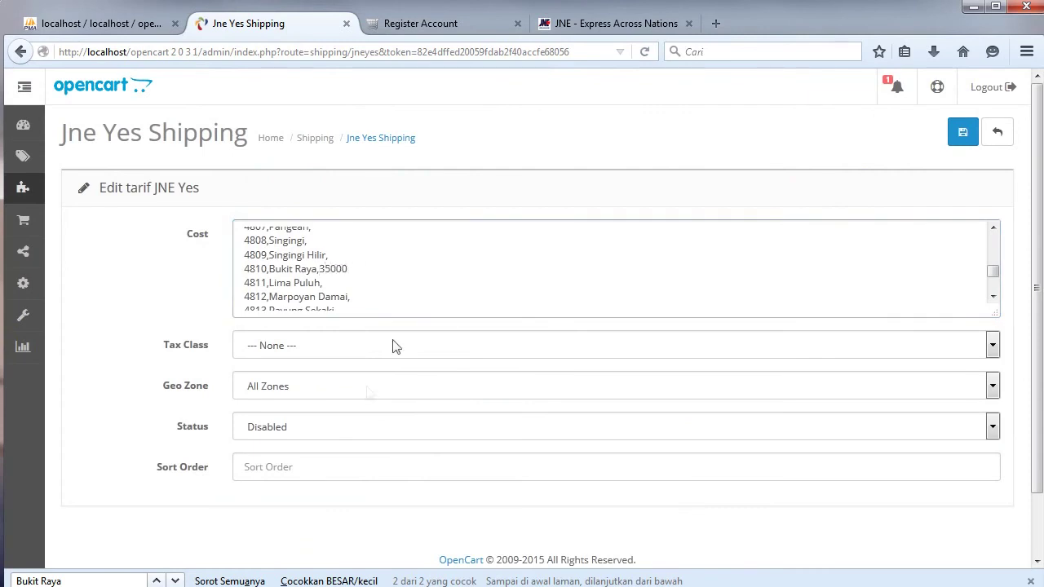
{"action": "left_click", "coordinate": [329, 429]}
{"action": "left_click", "coordinate": [314, 447]}
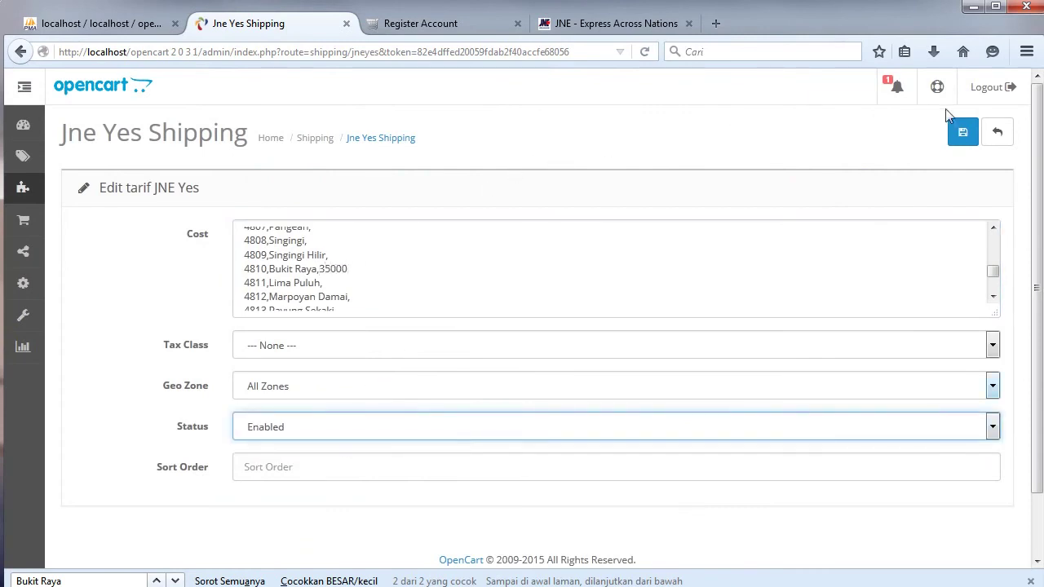
{"action": "left_click", "coordinate": [959, 133]}
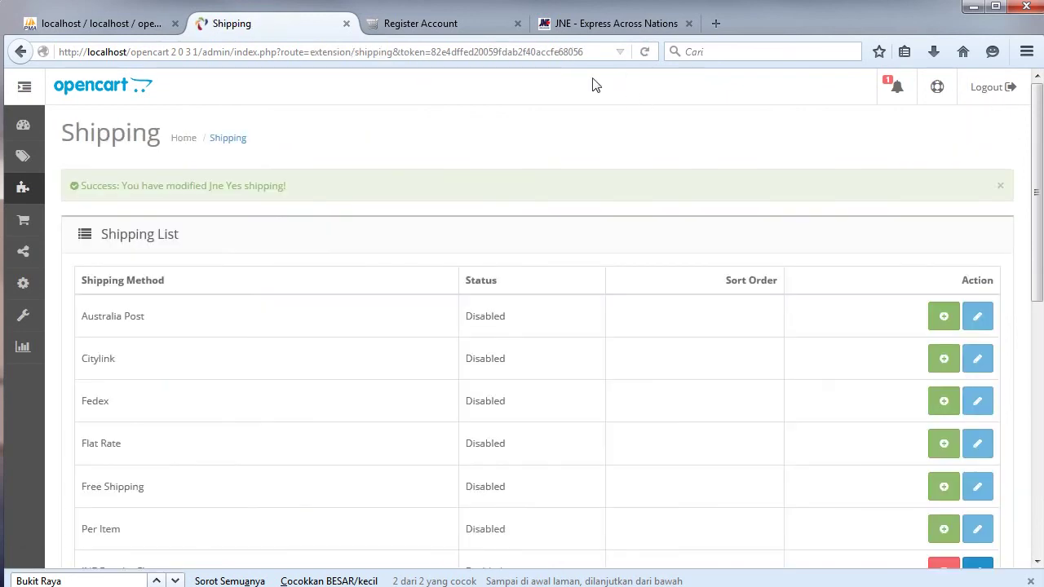
{"action": "left_click", "coordinate": [450, 26]}
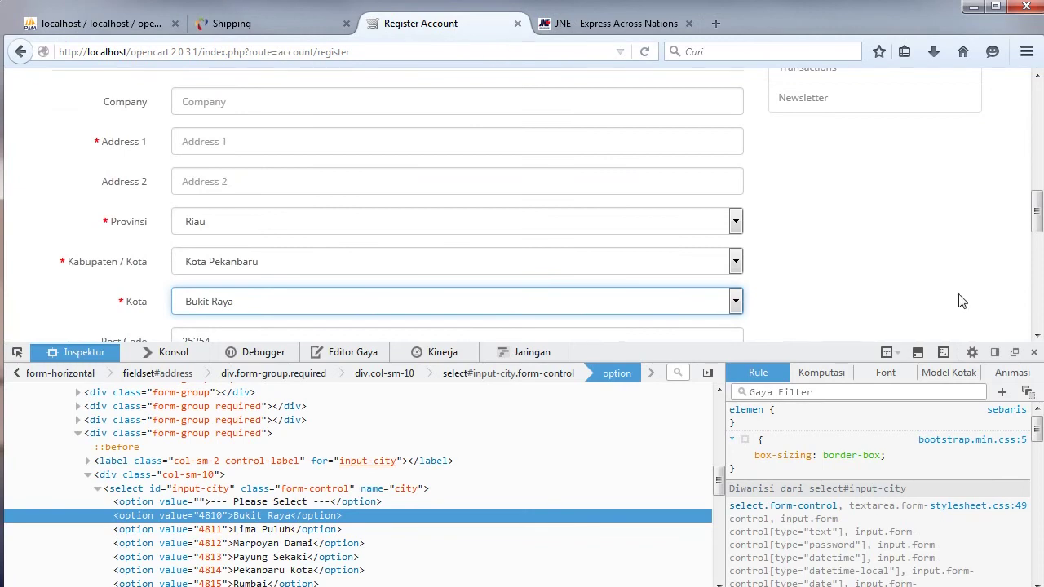
Go from the cart to checkout and choose the Register Account option.
{"action": "left_click", "coordinate": [1034, 354]}
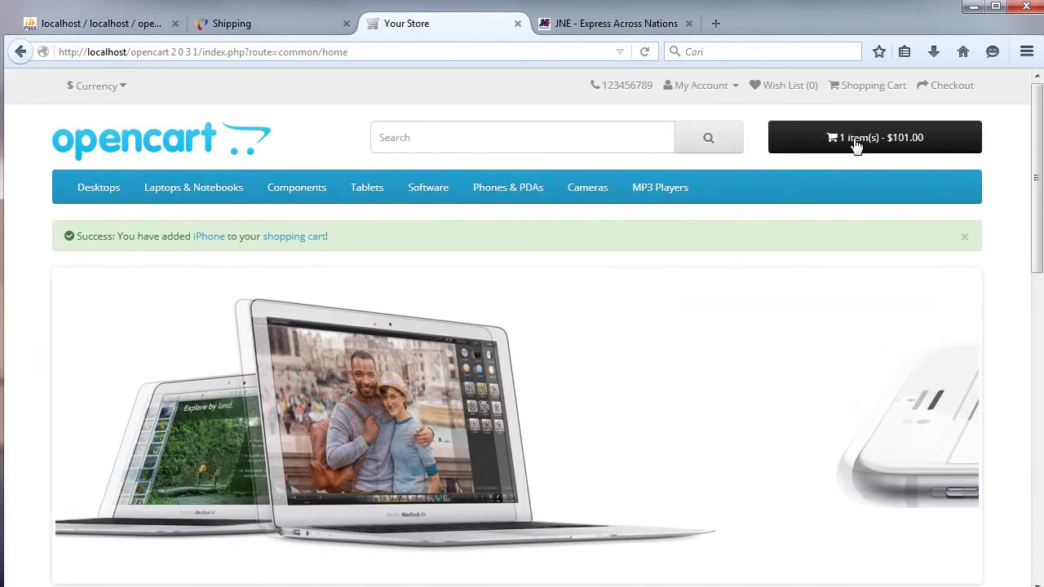
{"action": "left_click", "coordinate": [852, 138]}
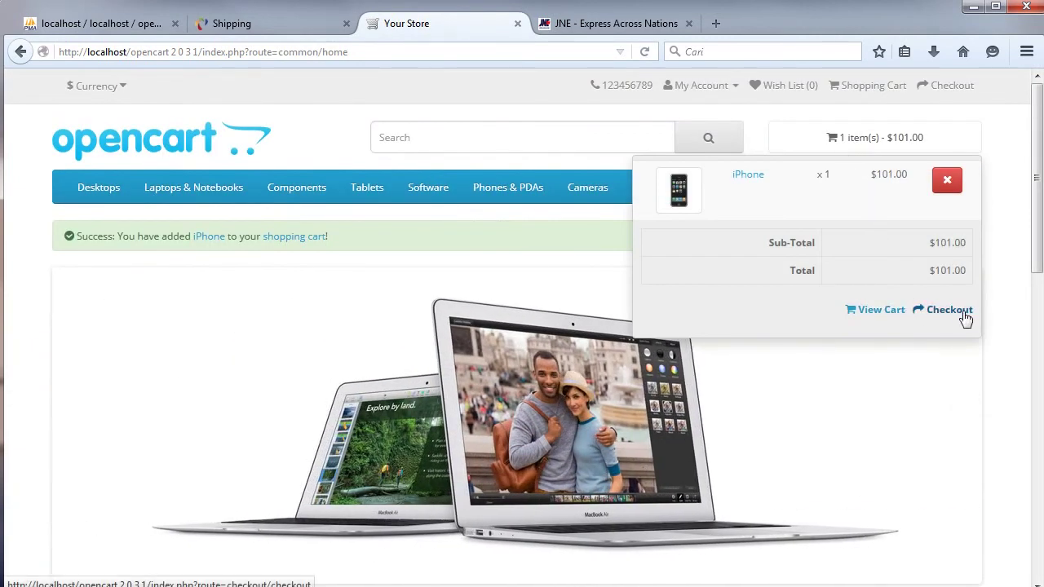
{"action": "left_click", "coordinate": [960, 313]}
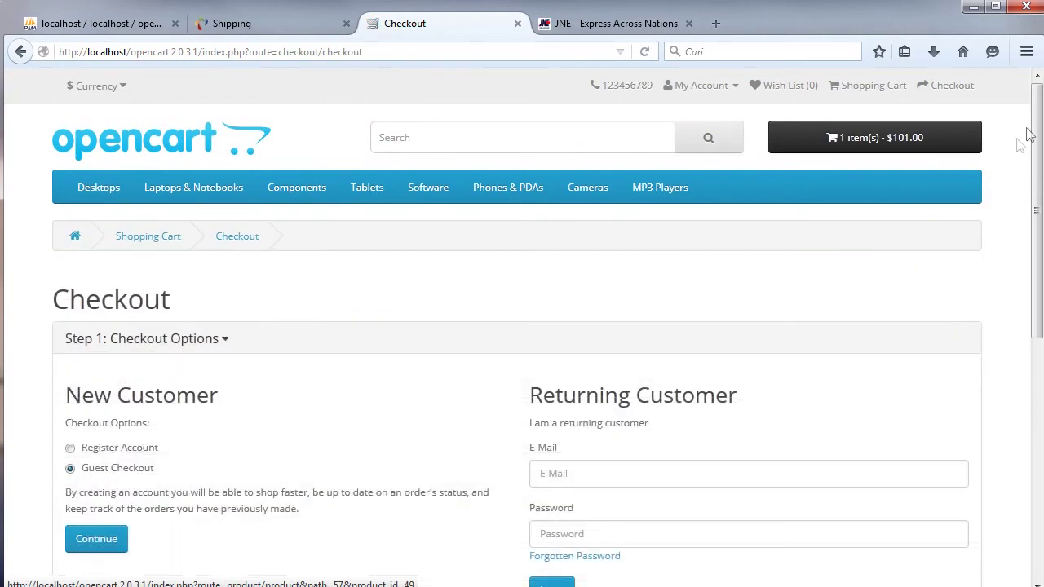
{"action": "left_click", "coordinate": [156, 453]}
{"action": "left_click_drag", "start_coordinate": [1037, 90], "coordinate": [1038, 211]}
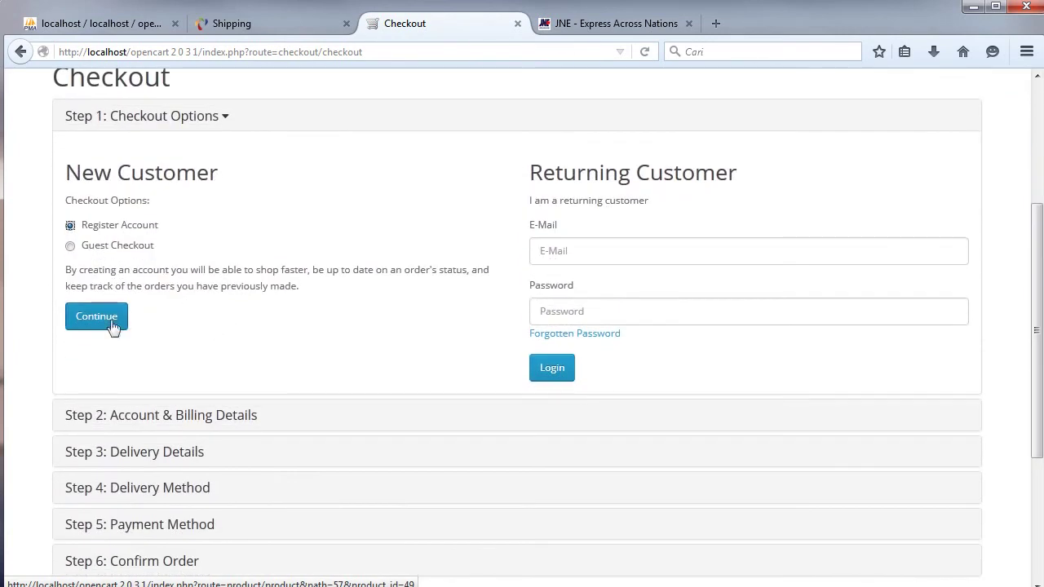
{"action": "left_click", "coordinate": [111, 318]}
Enter the customer's first and last name, e-mail, telephone and account password.
{"action": "left_click", "coordinate": [218, 265]}
{"action": "type", "text": "Konsumen1"}
{"action": "left_click", "coordinate": [198, 310]}
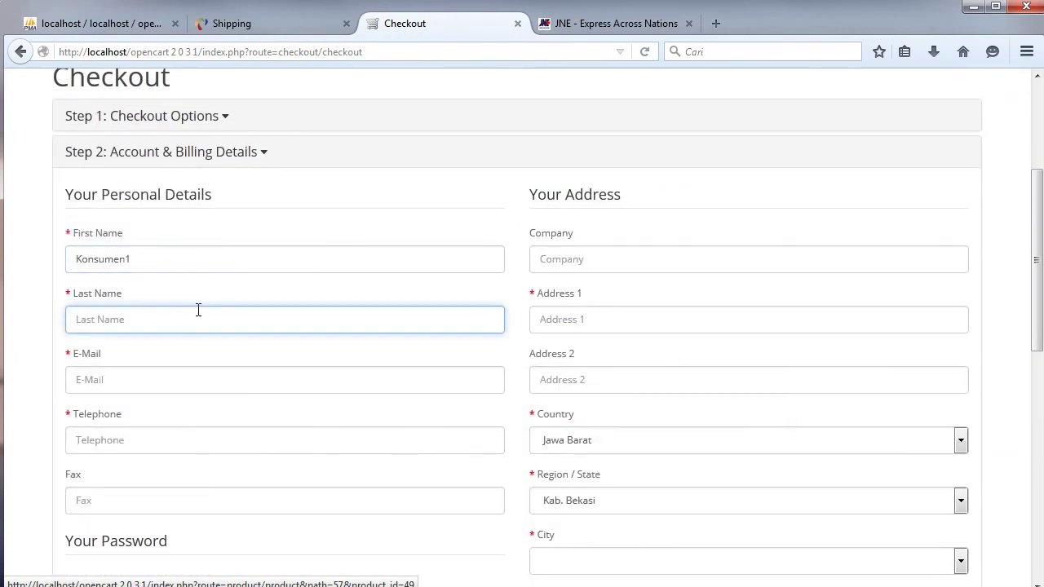
{"action": "type", "text": "Belanja"}
{"action": "left_click", "coordinate": [130, 380]}
{"action": "type", "text": "konsumen@konsumen122.sss"}
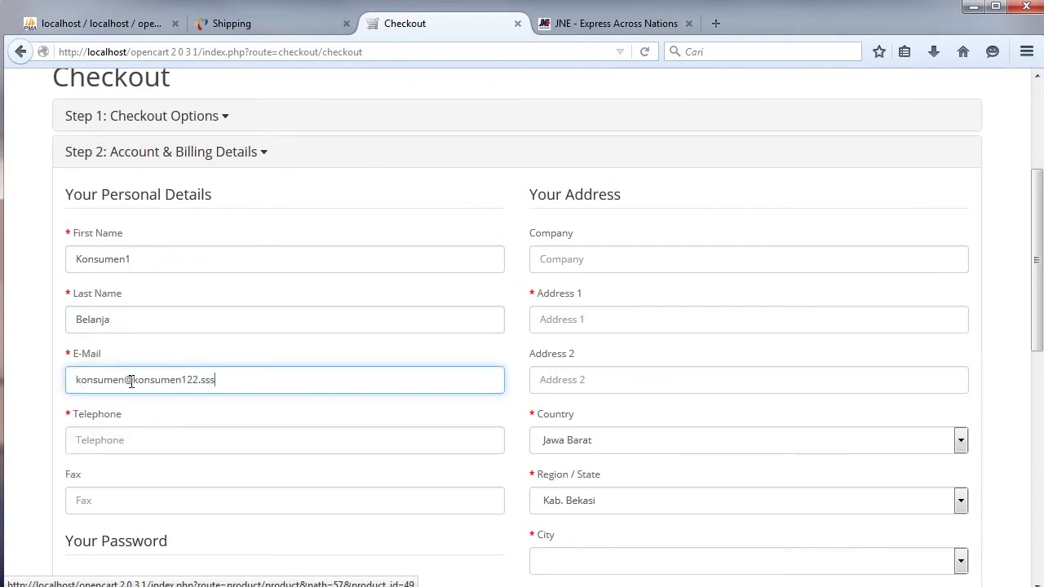
{"action": "left_click", "coordinate": [151, 435]}
{"action": "type", "text": "123456789"}
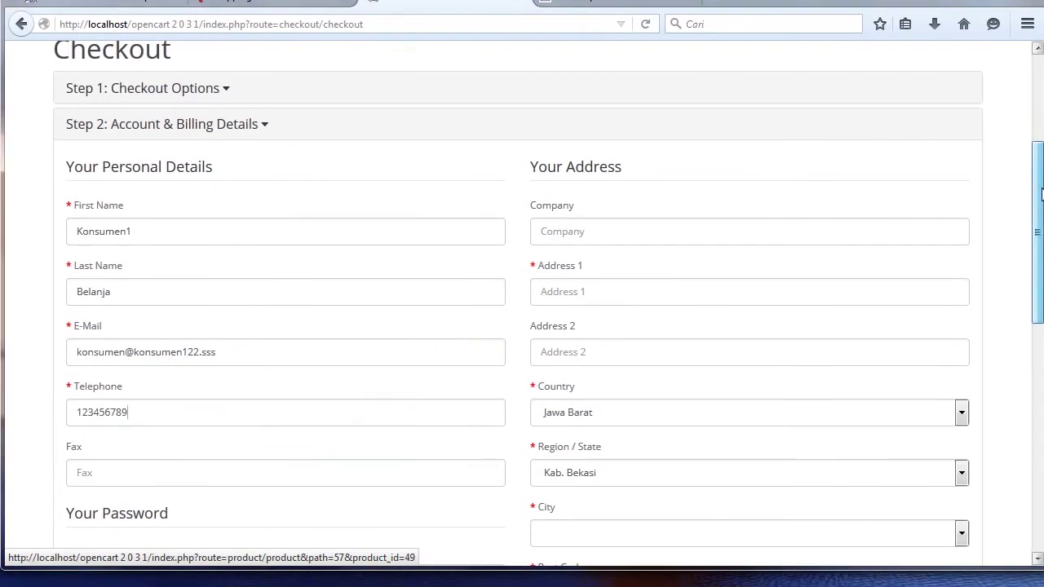
{"action": "scroll", "coordinate": [220, 428], "scroll_direction": "down", "scroll_amount": 5}
{"action": "left_click", "coordinate": [222, 389]}
{"action": "type", "text": "123456789"}
{"action": "left_click", "coordinate": [204, 445]}
{"action": "type", "text": "123456"}
{"action": "scroll", "coordinate": [204, 417], "scroll_direction": "up", "scroll_amount": 3}
Set the address to Riau, Kota Pekanbaru, Bukit Raya, accept the privacy policy and continue.
{"action": "left_click", "coordinate": [648, 192]}
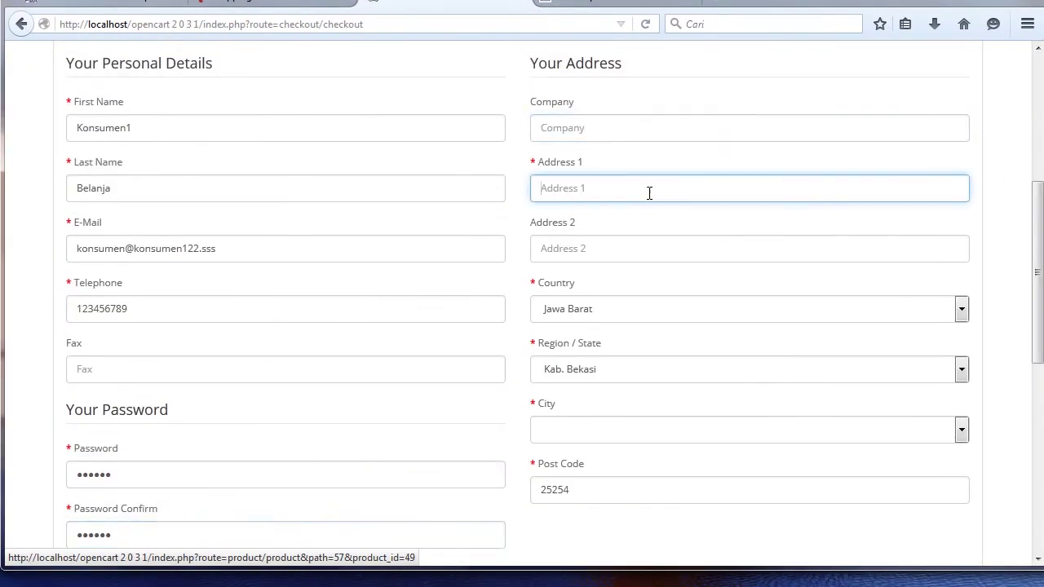
{"action": "left_click", "coordinate": [630, 308]}
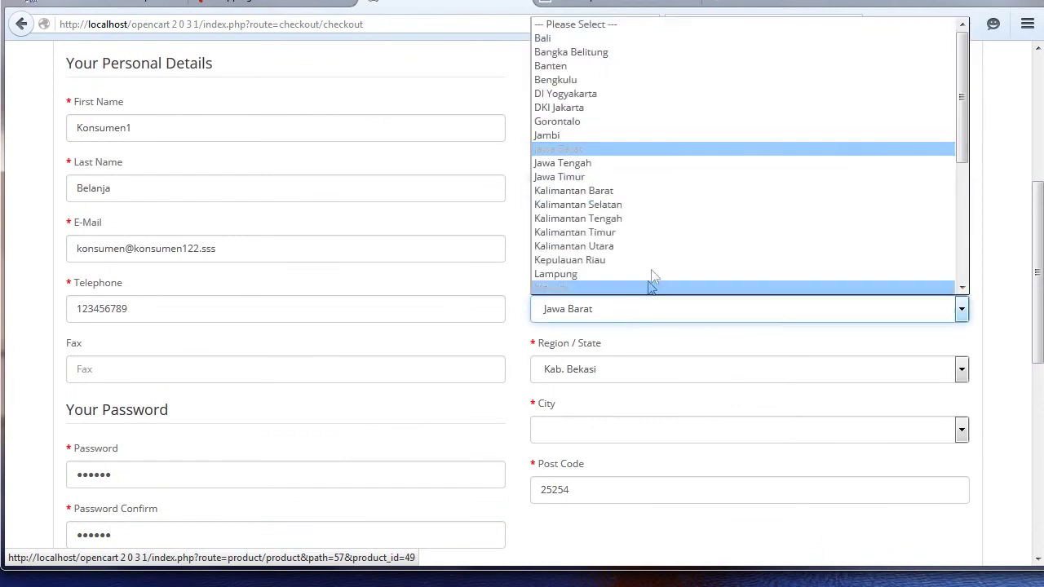
{"action": "left_click_drag", "start_coordinate": [950, 79], "coordinate": [869, 183]}
{"action": "left_click", "coordinate": [676, 193]}
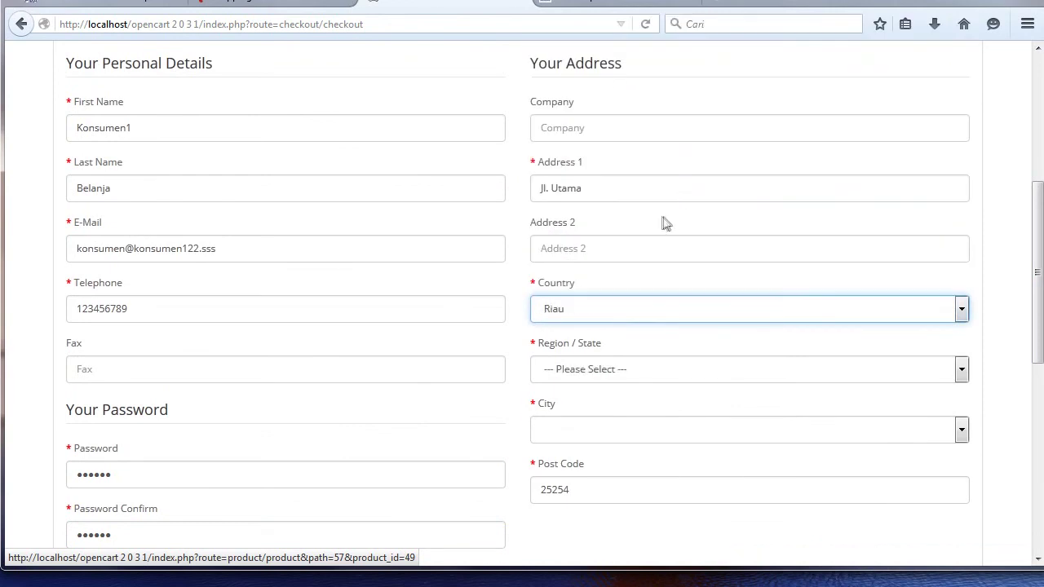
{"action": "left_click", "coordinate": [622, 369]}
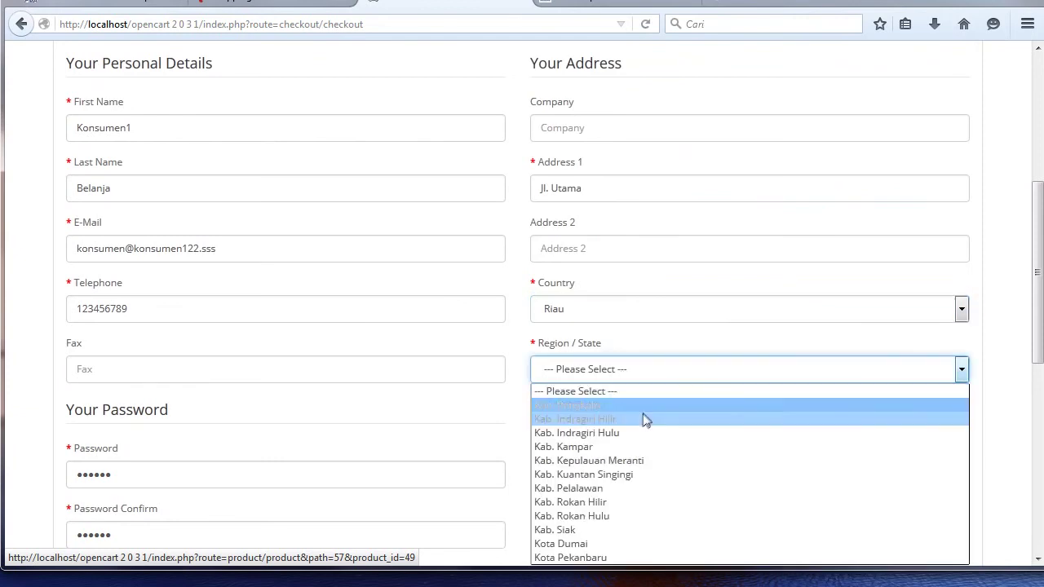
{"action": "left_click", "coordinate": [652, 559]}
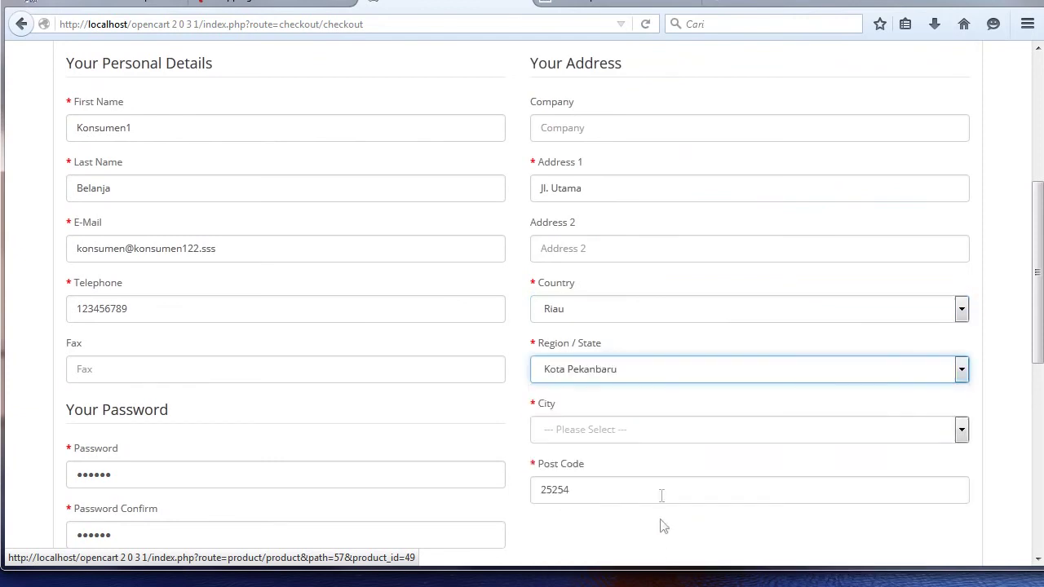
{"action": "left_click", "coordinate": [653, 430]}
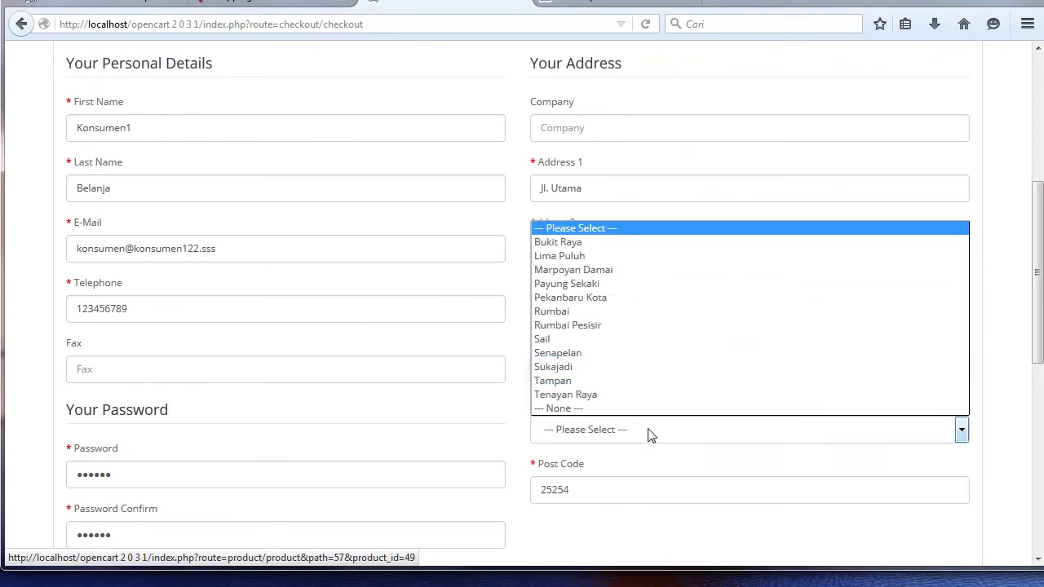
{"action": "left_click", "coordinate": [650, 243]}
{"action": "left_click_drag", "start_coordinate": [1036, 205], "coordinate": [1021, 284]}
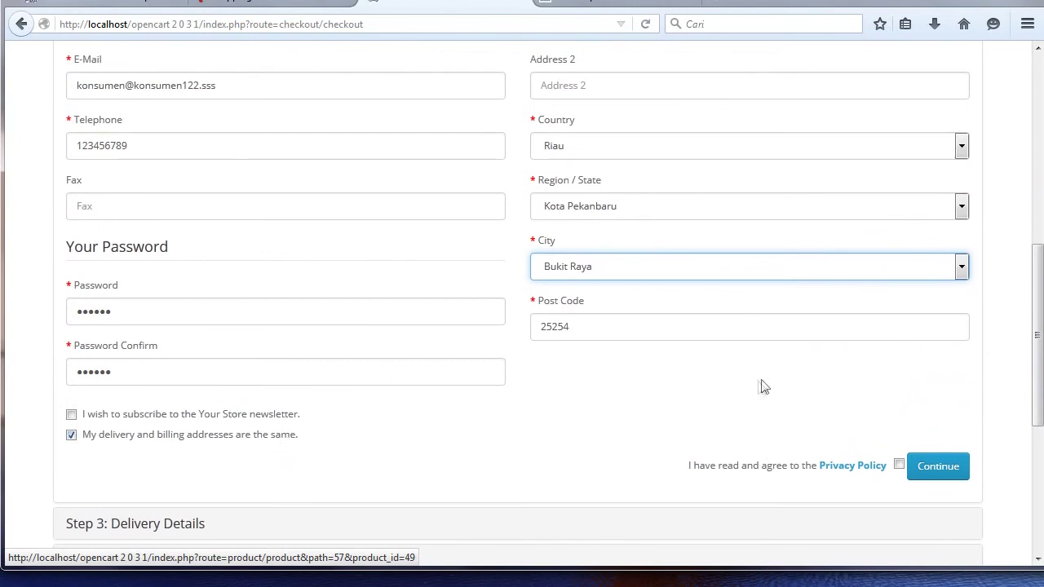
{"action": "left_click", "coordinate": [898, 465]}
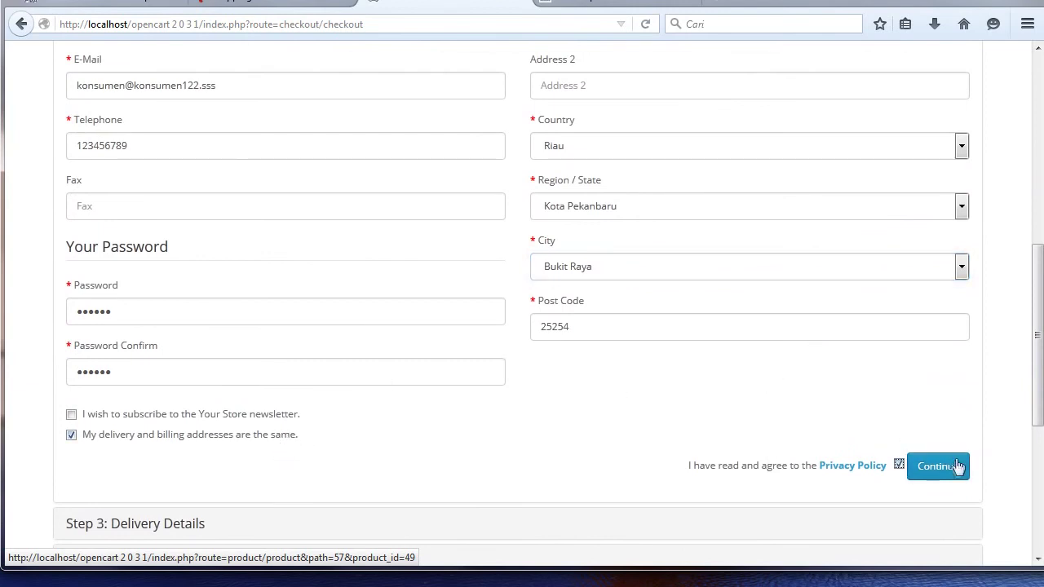
{"action": "left_click", "coordinate": [946, 471]}
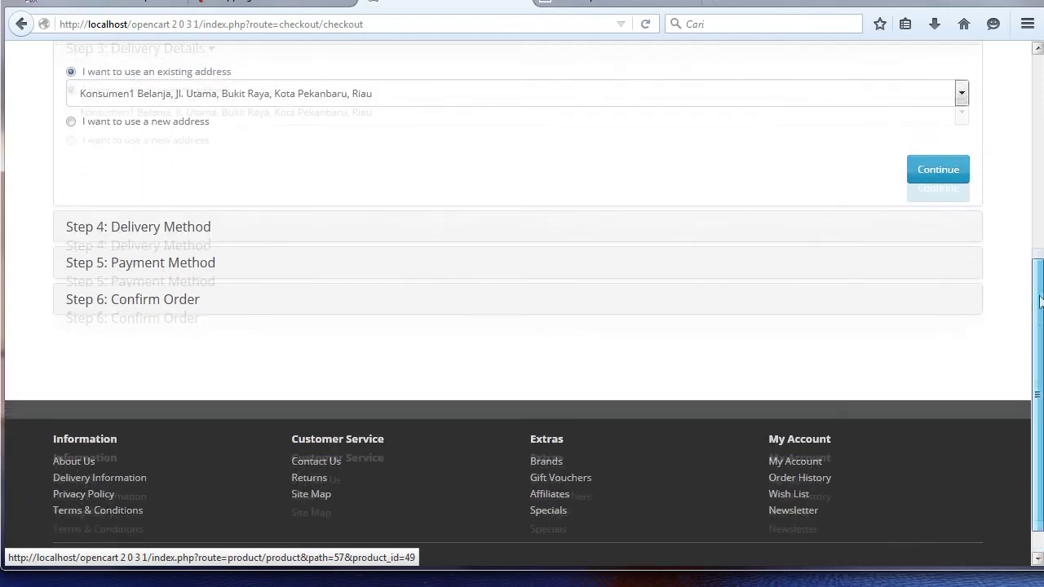
Keep the existing delivery address and continue to the delivery method options.
{"action": "scroll", "coordinate": [402, 213], "scroll_direction": "up", "scroll_amount": 3}
{"action": "left_click", "coordinate": [410, 197]}
{"action": "left_click", "coordinate": [410, 197]}
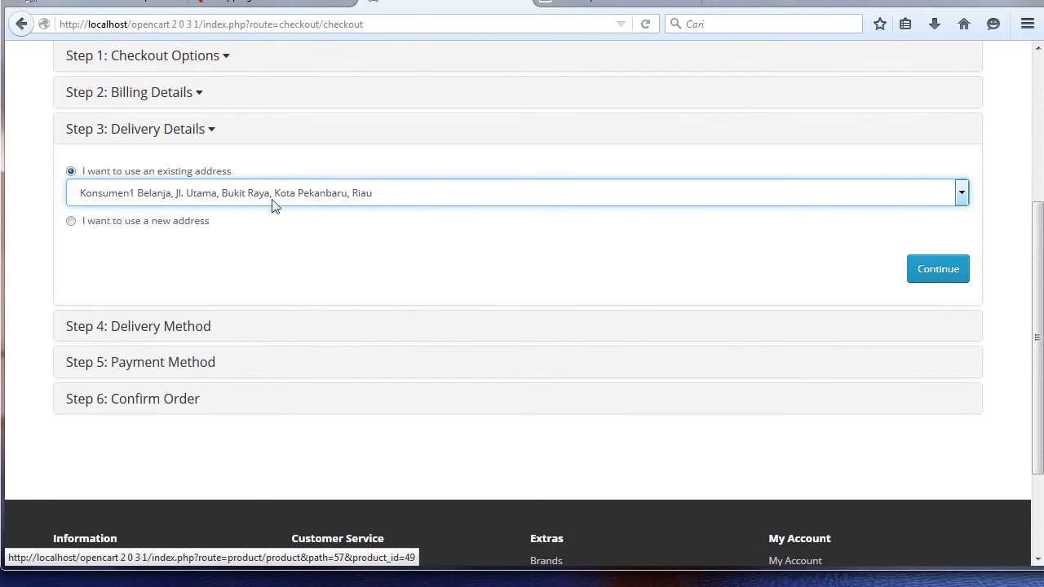
{"action": "left_click", "coordinate": [932, 277]}
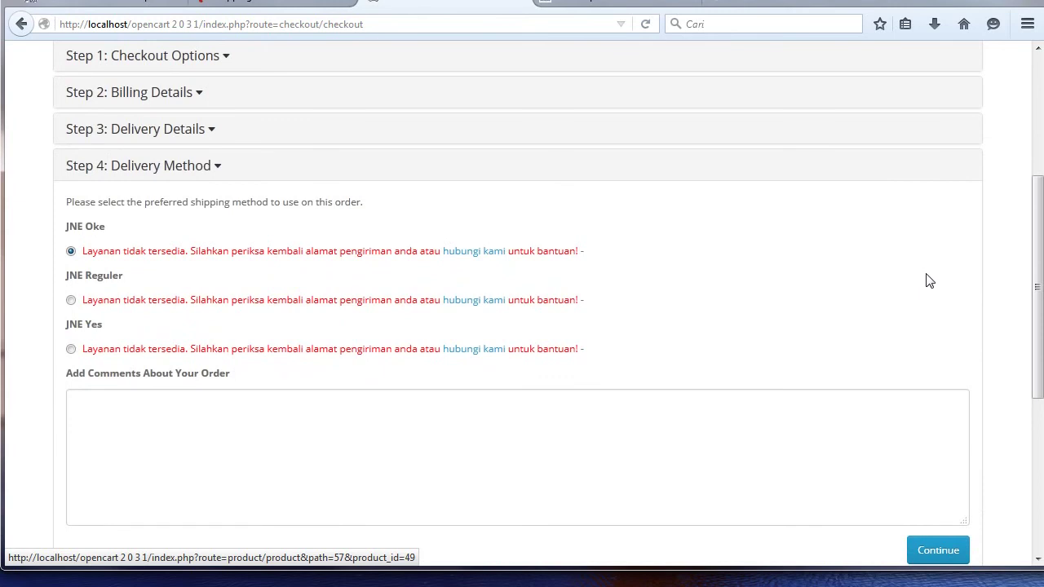
Search JNE Reguler's Cost list for Bukit Raya, find it truncated at 3789, and open the rate file.
{"action": "left_click", "coordinate": [232, 0]}
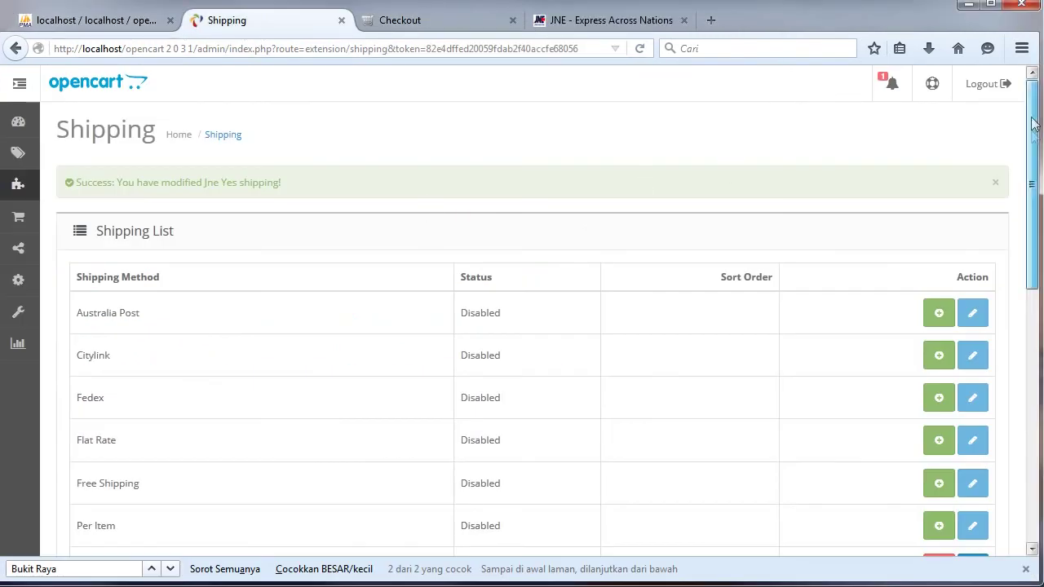
{"action": "scroll", "coordinate": [1030, 152], "scroll_direction": "down", "scroll_amount": 4}
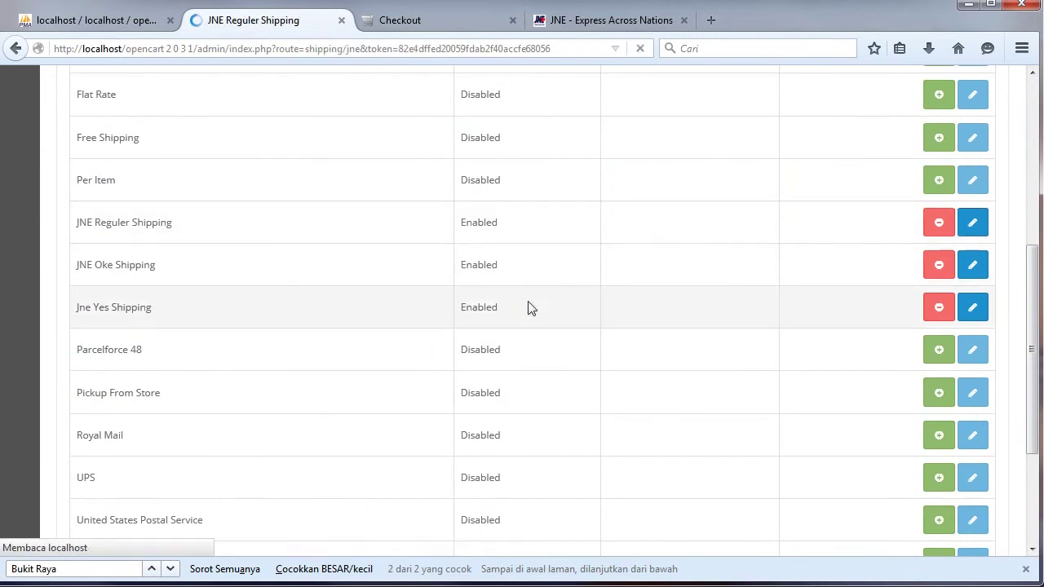
{"action": "left_click", "coordinate": [150, 569]}
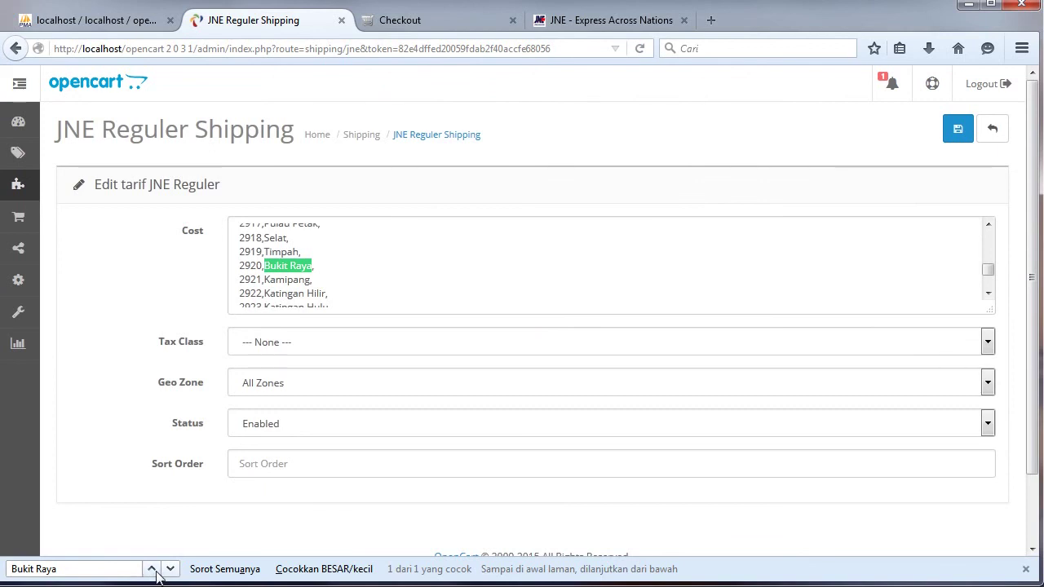
{"action": "left_click", "coordinate": [369, 275]}
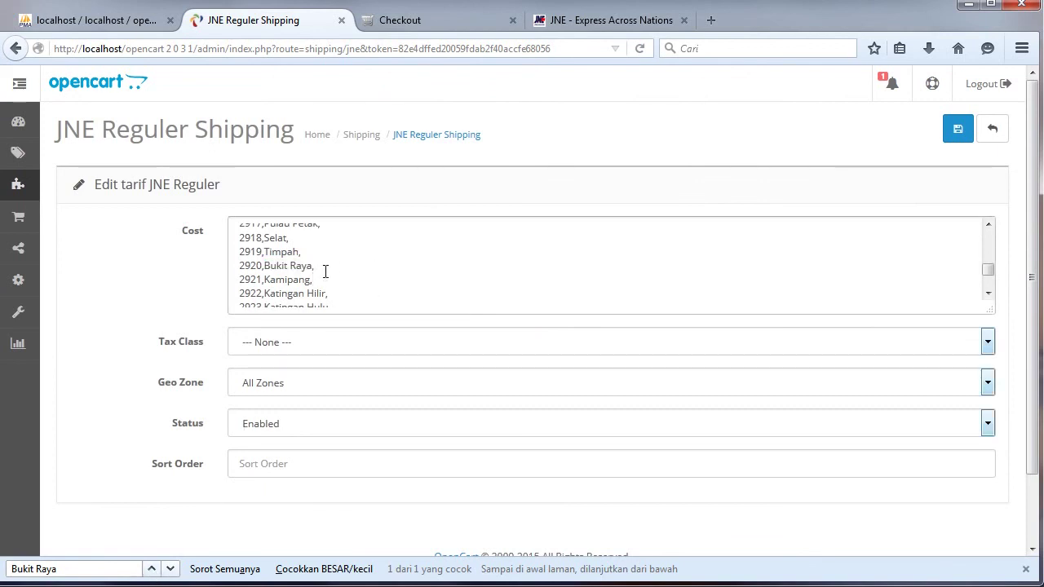
{"action": "left_click_drag", "start_coordinate": [988, 275], "coordinate": [987, 286]}
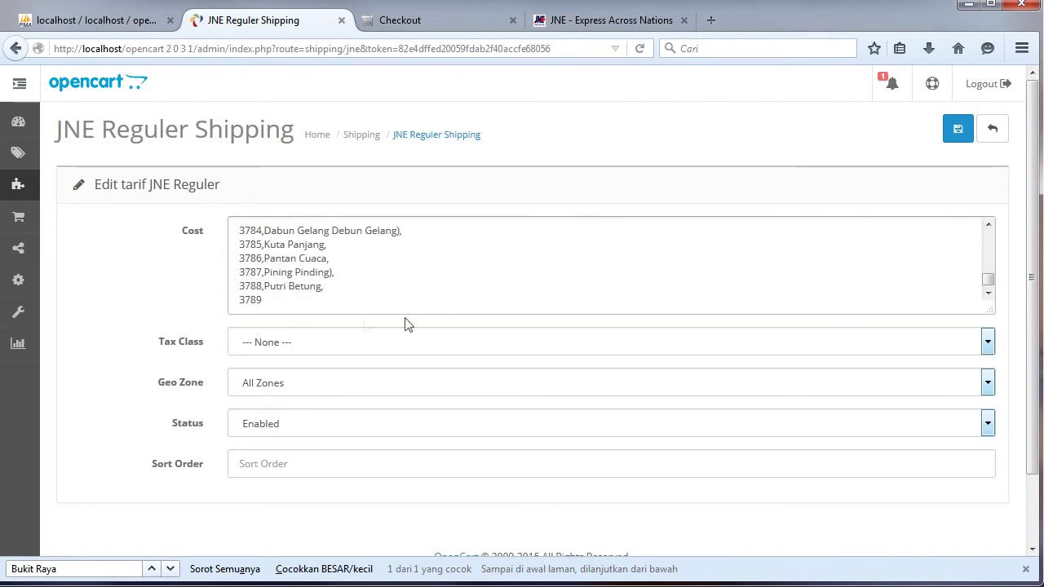
{"action": "left_click_drag", "start_coordinate": [279, 301], "coordinate": [243, 287]}
{"action": "left_click", "coordinate": [278, 297]}
{"action": "key", "text": "alt+Tab"}
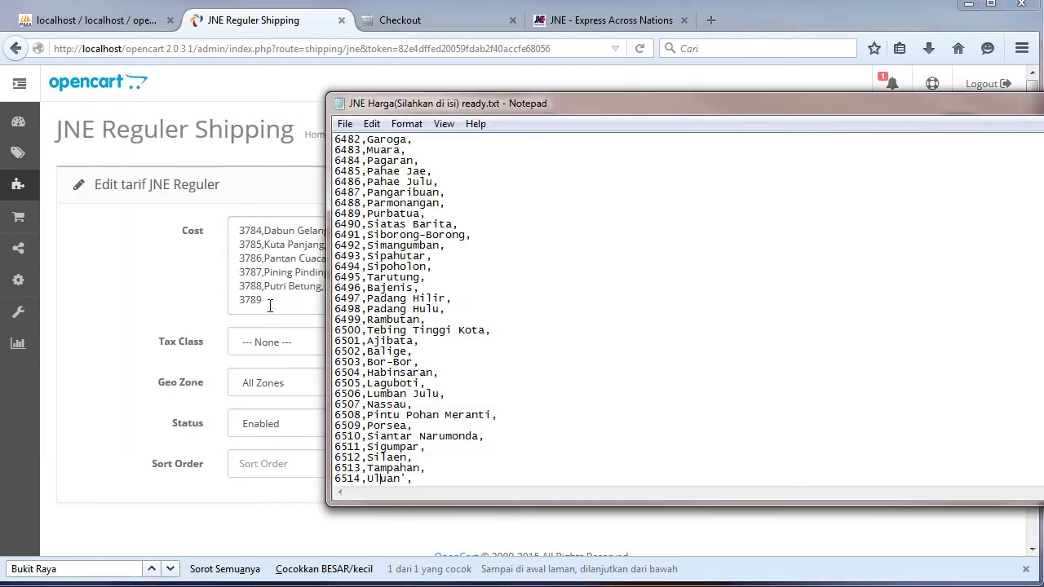
In phpMyAdmin, change oc_setting's value column type to LONGTEXT and save.
{"action": "left_click", "coordinate": [104, 27]}
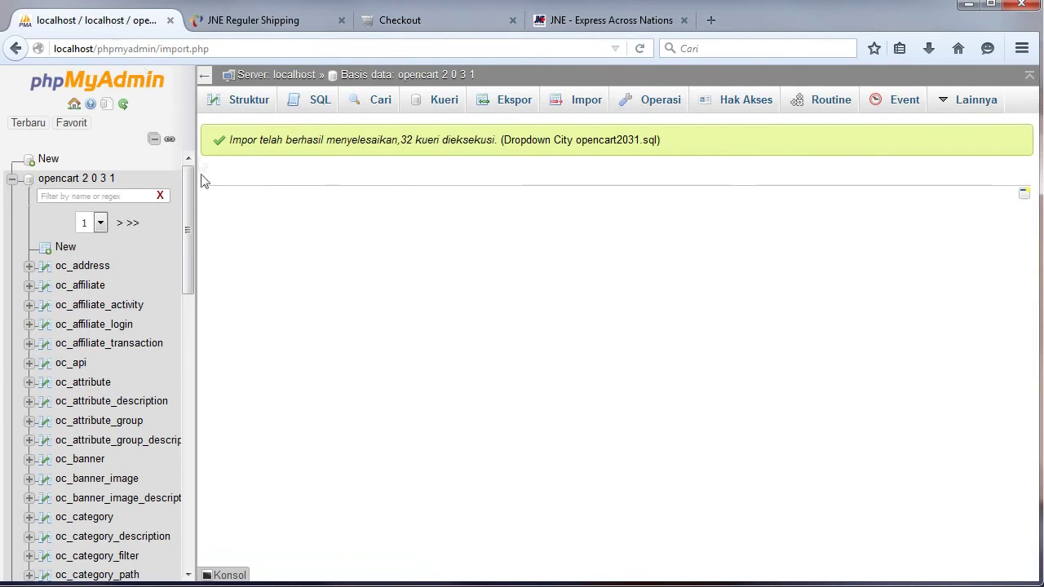
{"action": "left_click", "coordinate": [131, 225]}
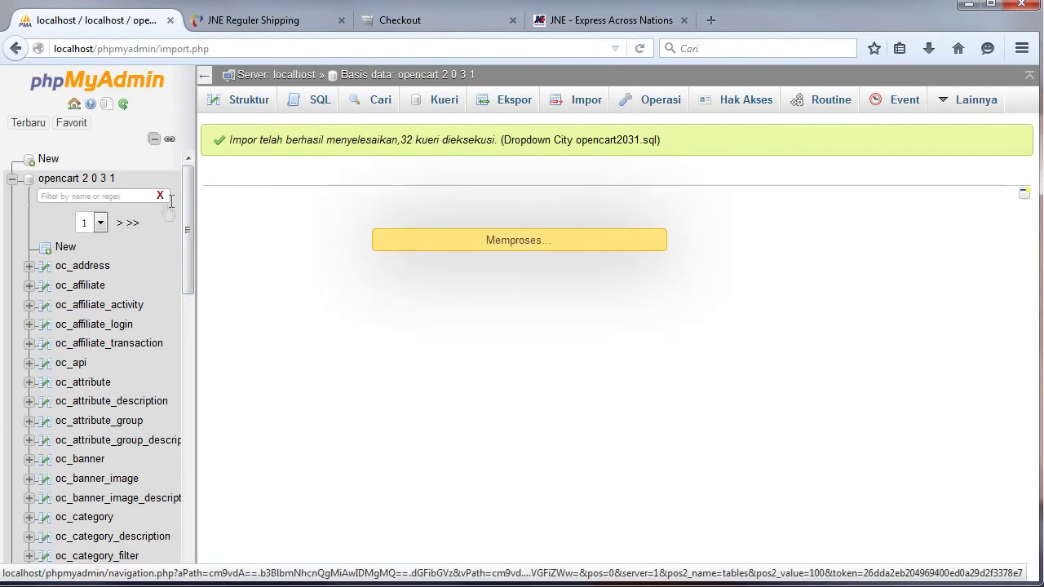
{"action": "scroll", "coordinate": [89, 236], "scroll_direction": "down", "scroll_amount": 3}
{"action": "left_click", "coordinate": [87, 237]}
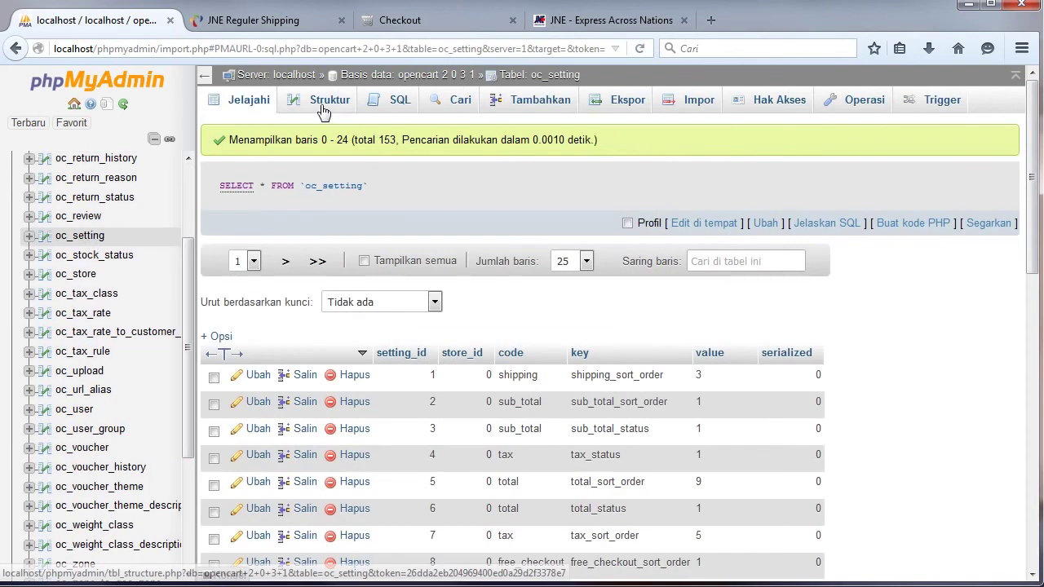
{"action": "left_click", "coordinate": [320, 105]}
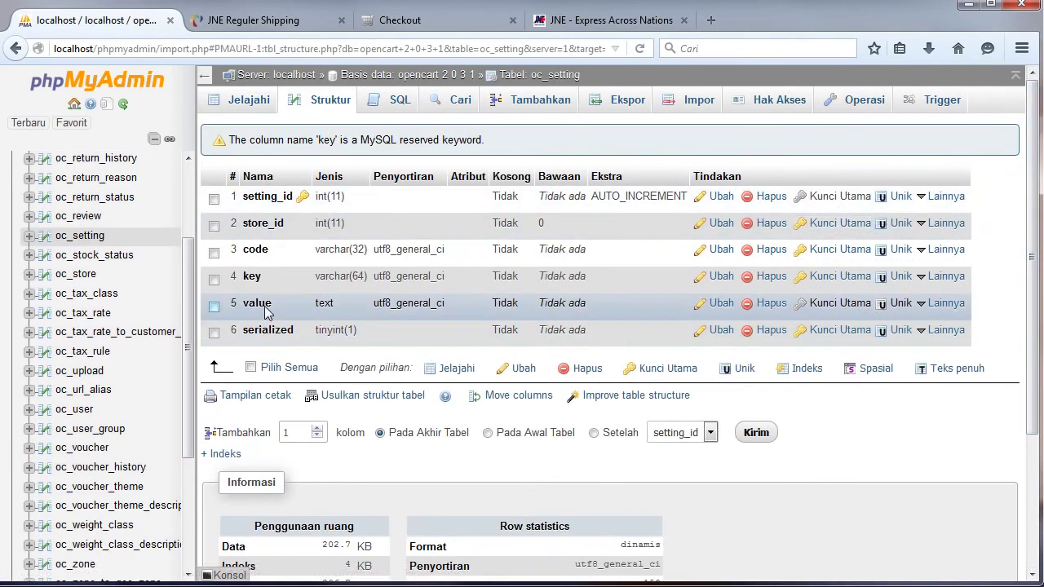
{"action": "left_click", "coordinate": [721, 305]}
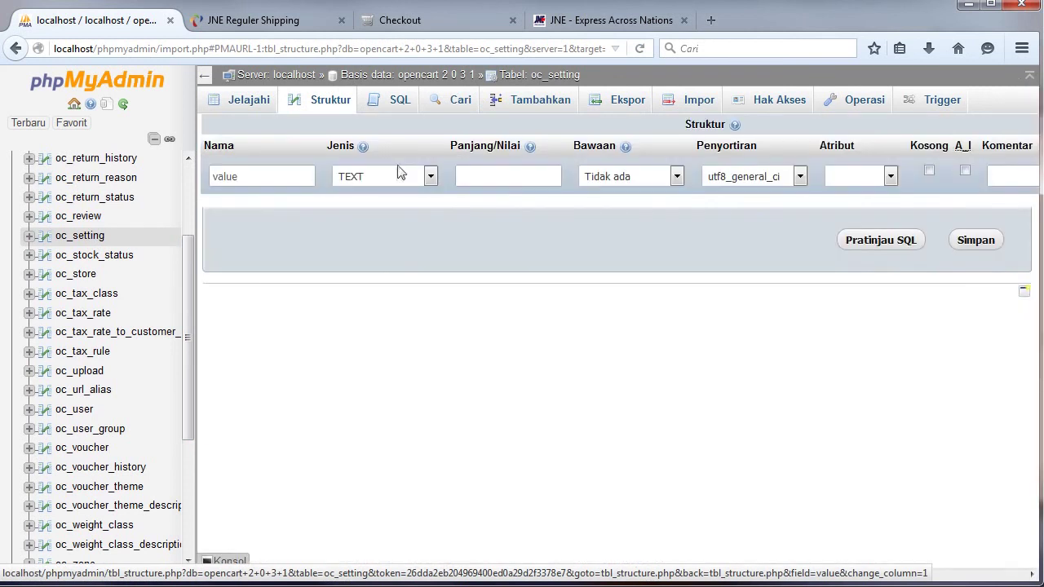
{"action": "left_click", "coordinate": [431, 177]}
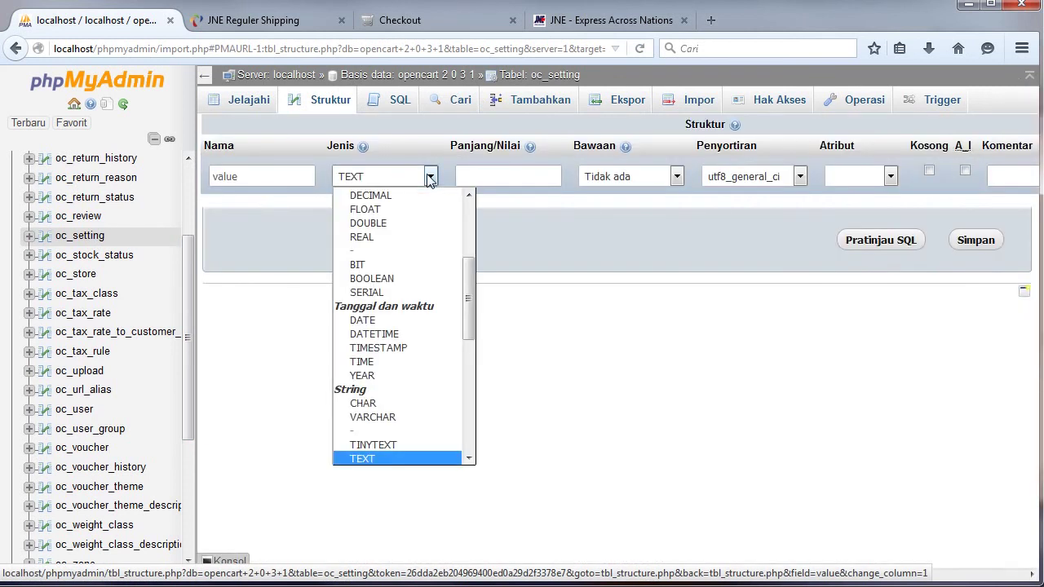
{"action": "left_click", "coordinate": [469, 458]}
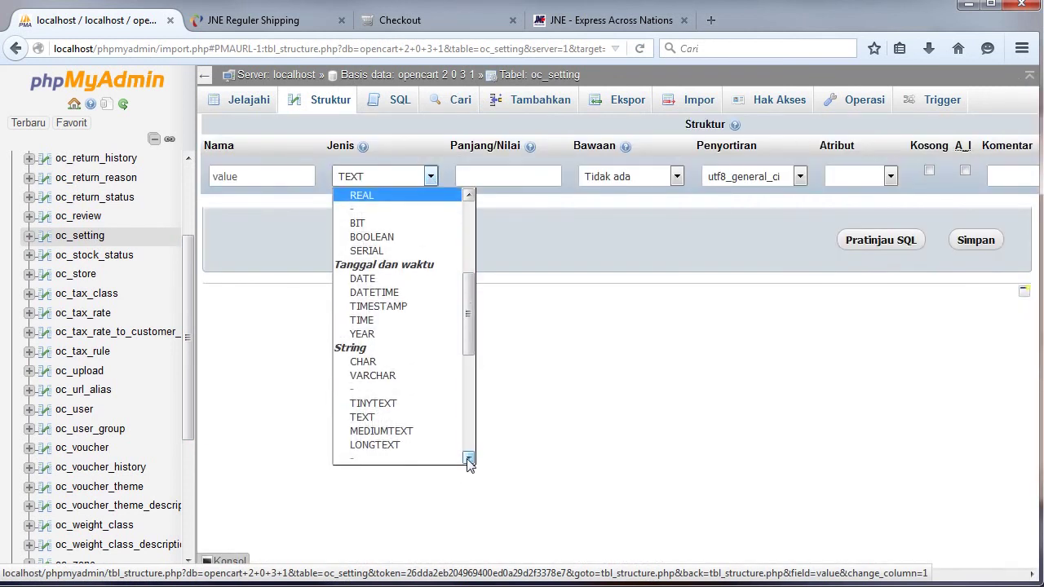
{"action": "left_click", "coordinate": [405, 444]}
{"action": "left_click", "coordinate": [978, 242]}
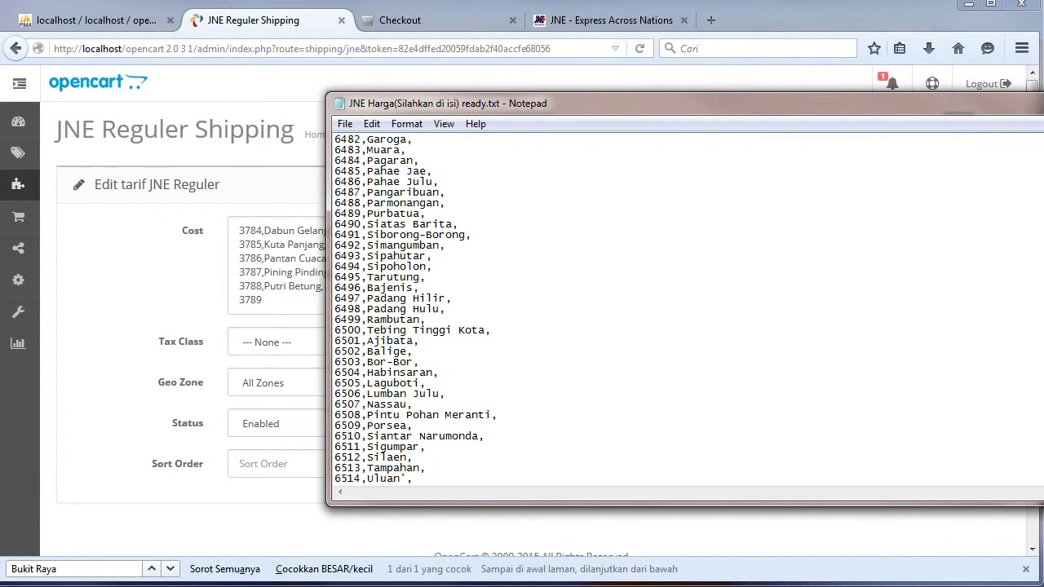
Replace JNE Reguler's Cost with the full rate list, keeping 4810,Bukit Raya,28000, and save.
{"action": "key", "text": "ctrl+a"}
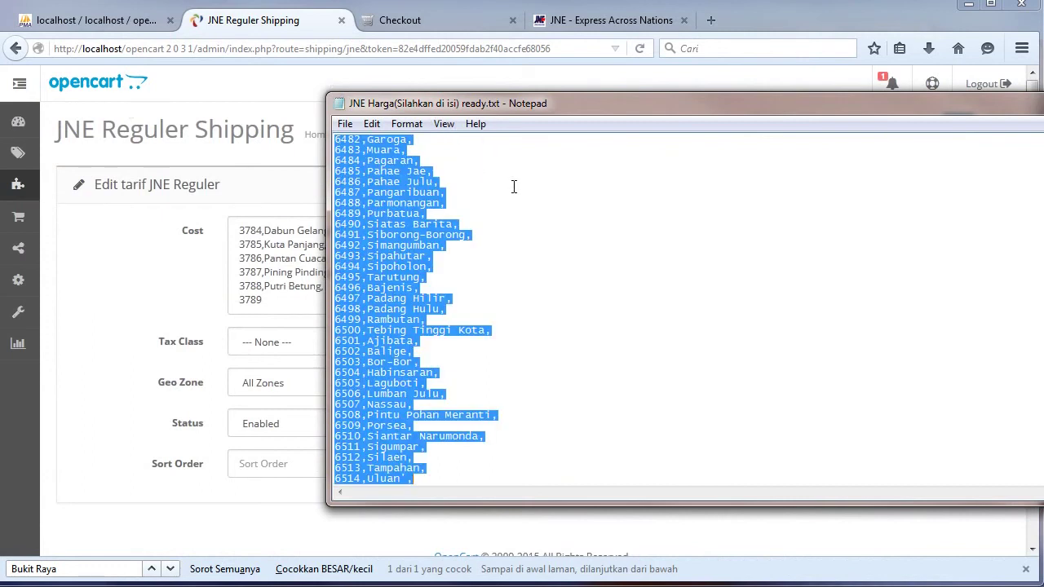
{"action": "left_click", "coordinate": [299, 258]}
{"action": "key", "text": "ctrl+a"}
{"action": "key", "text": "ctrl+v"}
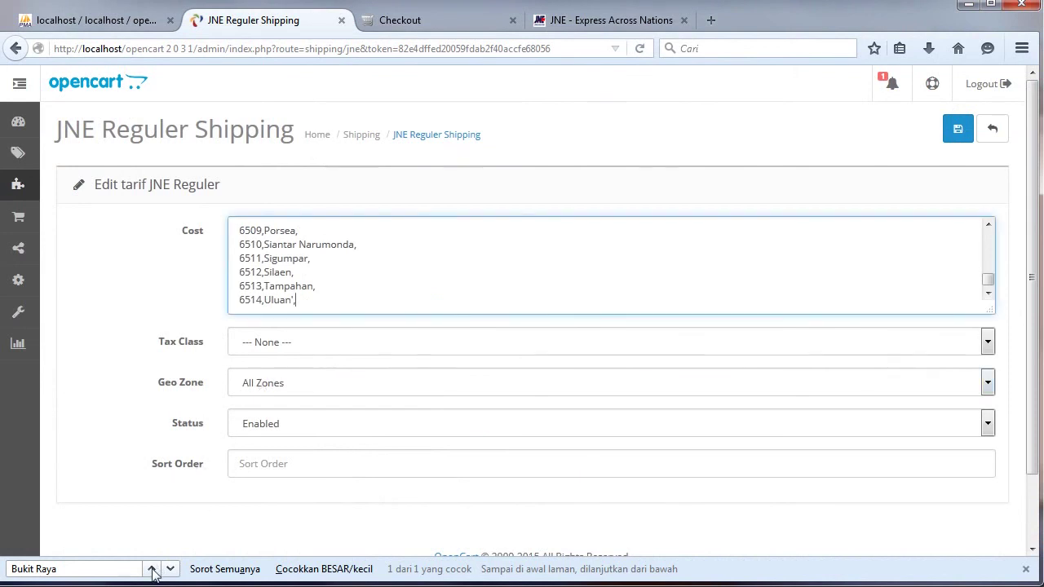
{"action": "left_click", "coordinate": [151, 569]}
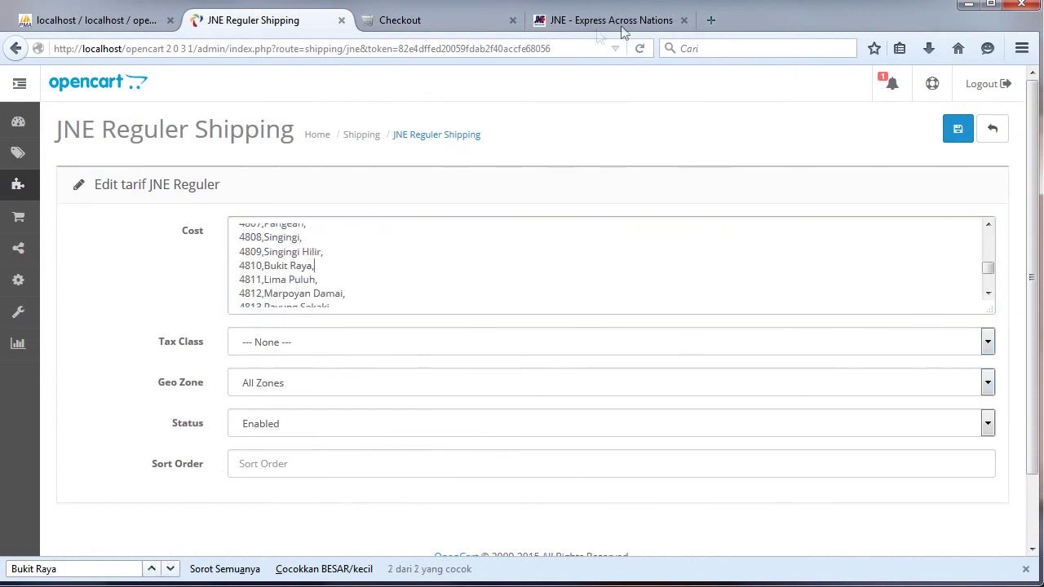
{"action": "left_click", "coordinate": [608, 22]}
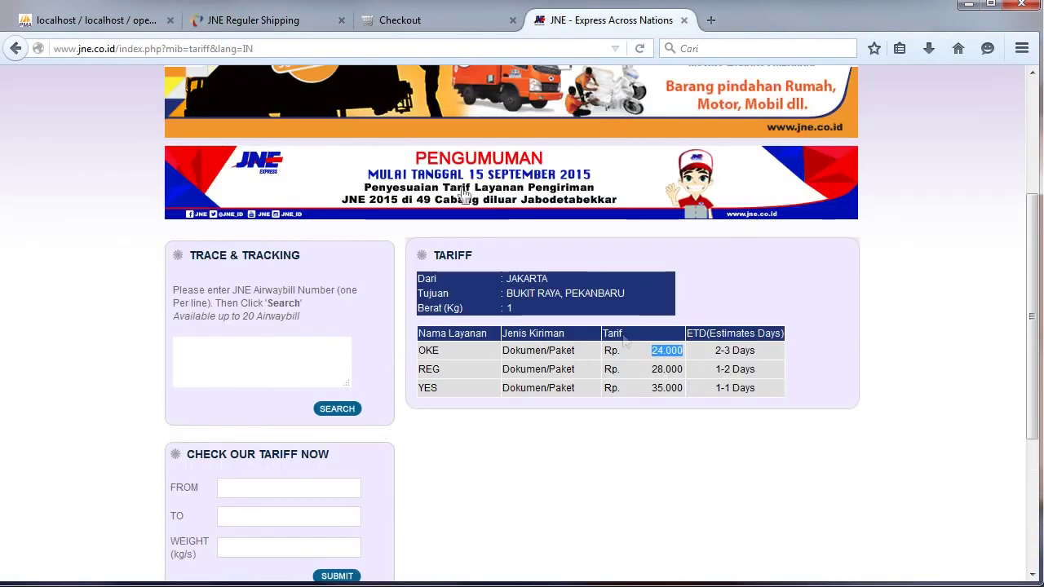
{"action": "left_click", "coordinate": [250, 21]}
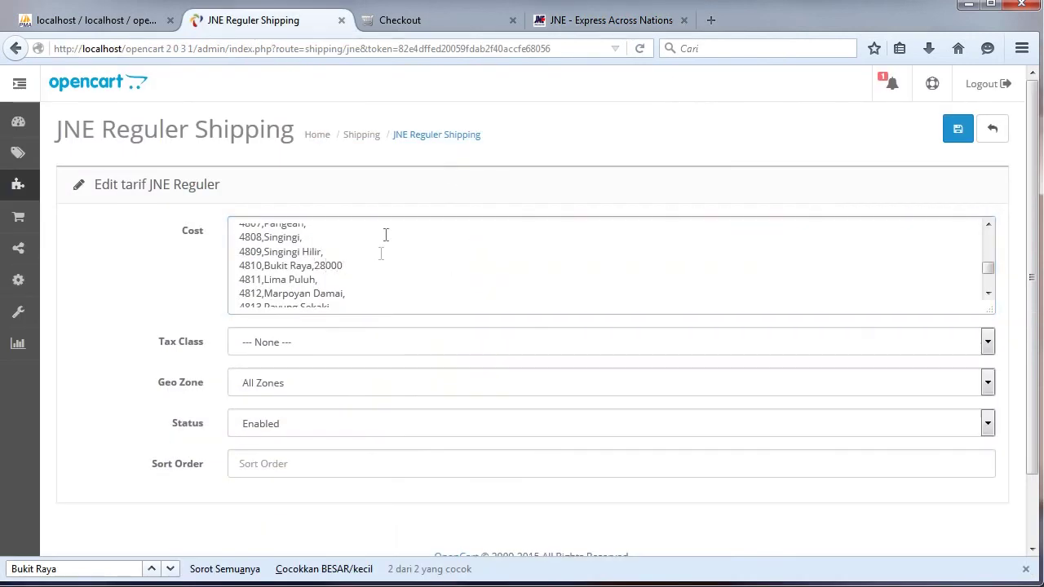
{"action": "left_click", "coordinate": [958, 127]}
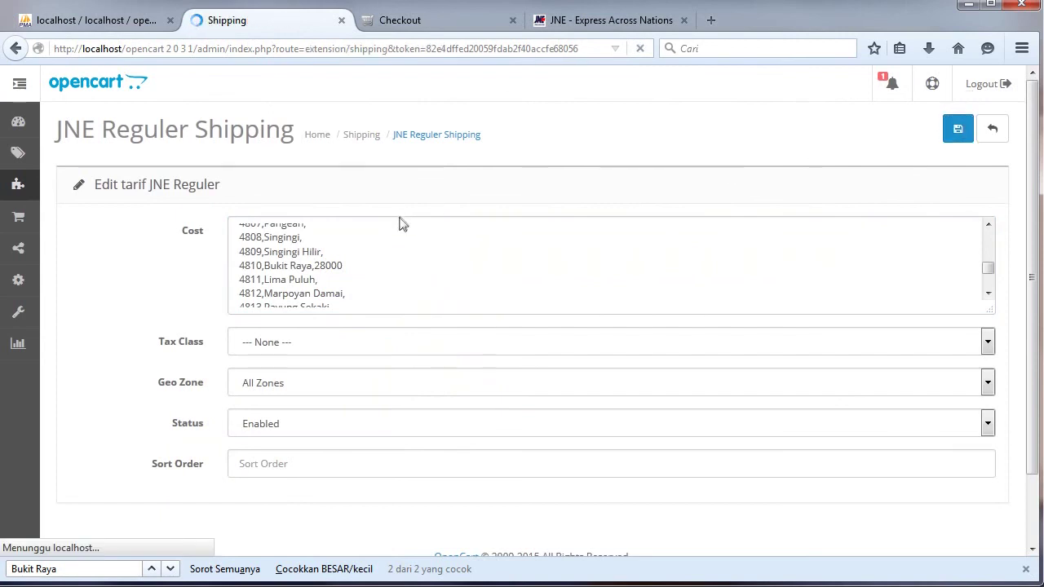
Reopen JNE Reguler to confirm the costs now run to 6514,Uluan.
{"action": "left_click_drag", "start_coordinate": [1030, 123], "coordinate": [1014, 265]}
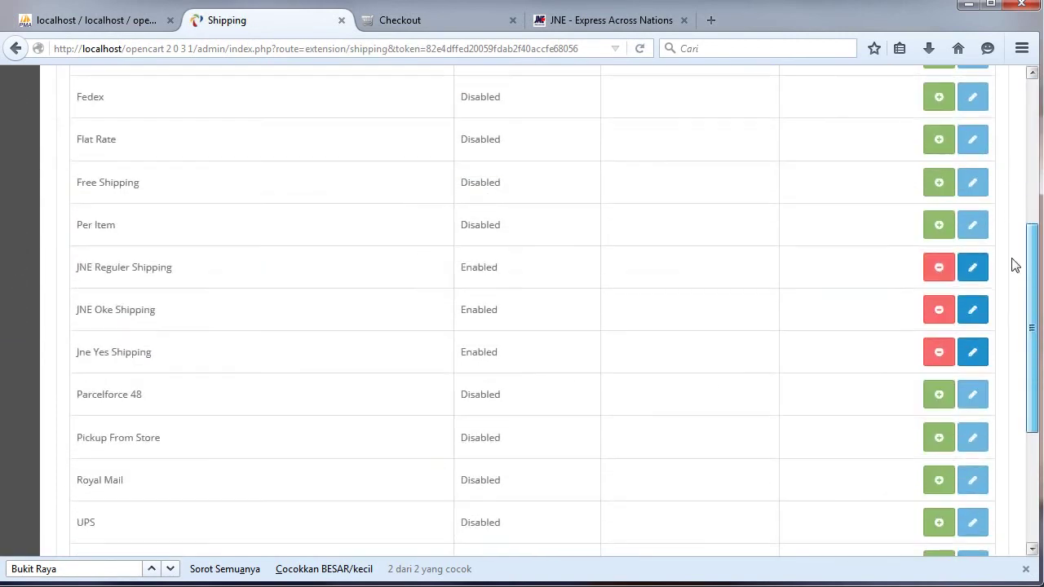
{"action": "left_click", "coordinate": [972, 265]}
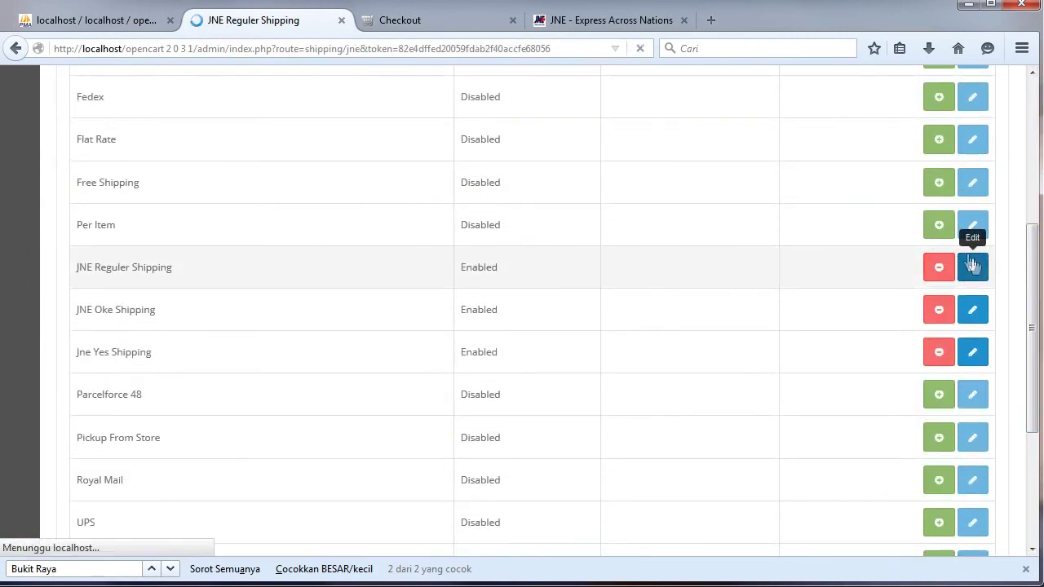
{"action": "left_click_drag", "start_coordinate": [988, 235], "coordinate": [993, 304]}
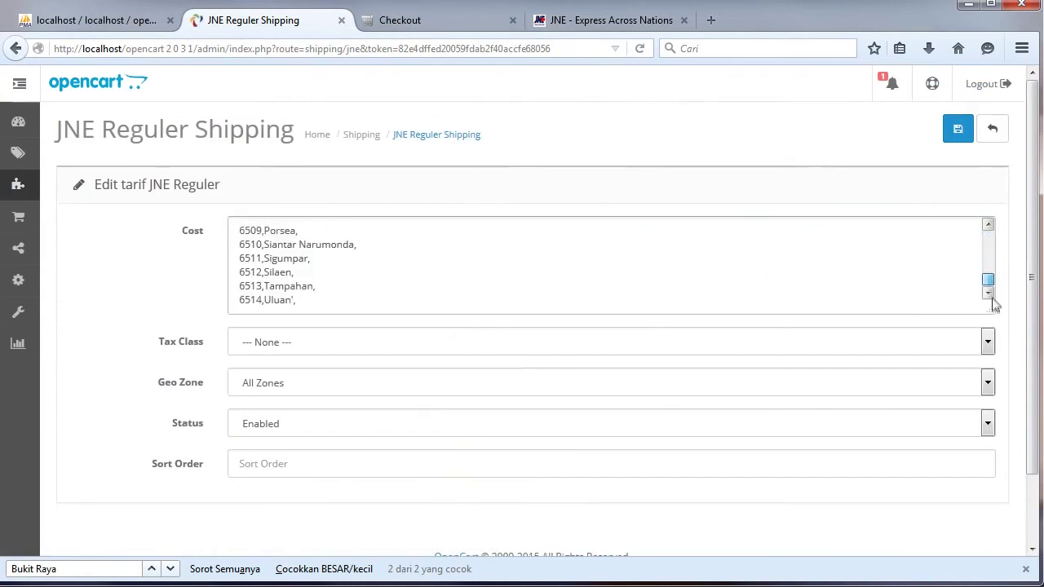
{"action": "left_click", "coordinate": [433, 27]}
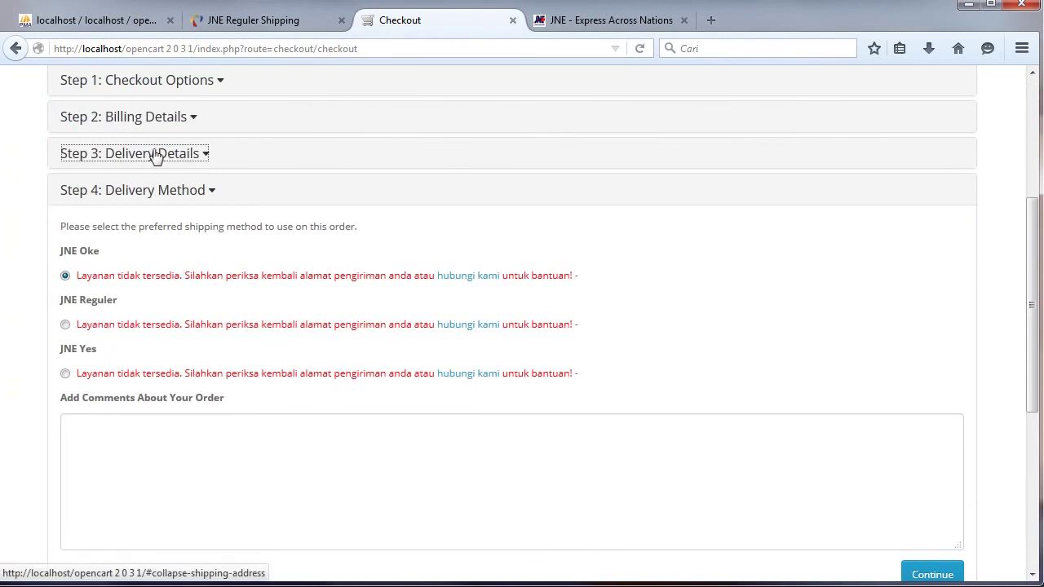
Reconfirm the delivery address so JNE Reguler is quoted at $280,000.00, then view the cart.
{"action": "left_click", "coordinate": [154, 154]}
{"action": "left_click", "coordinate": [924, 301]}
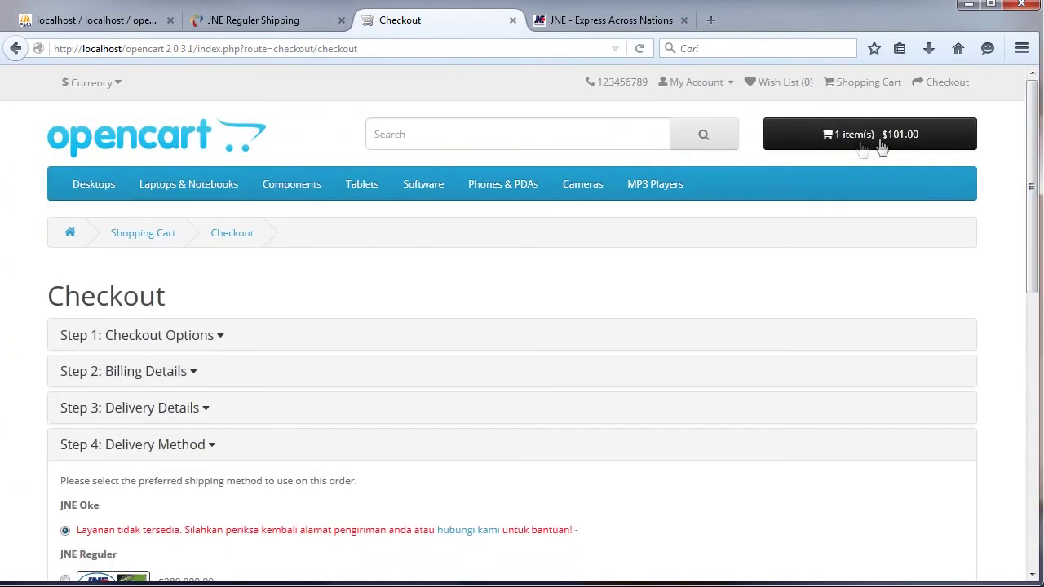
{"action": "left_click", "coordinate": [838, 149]}
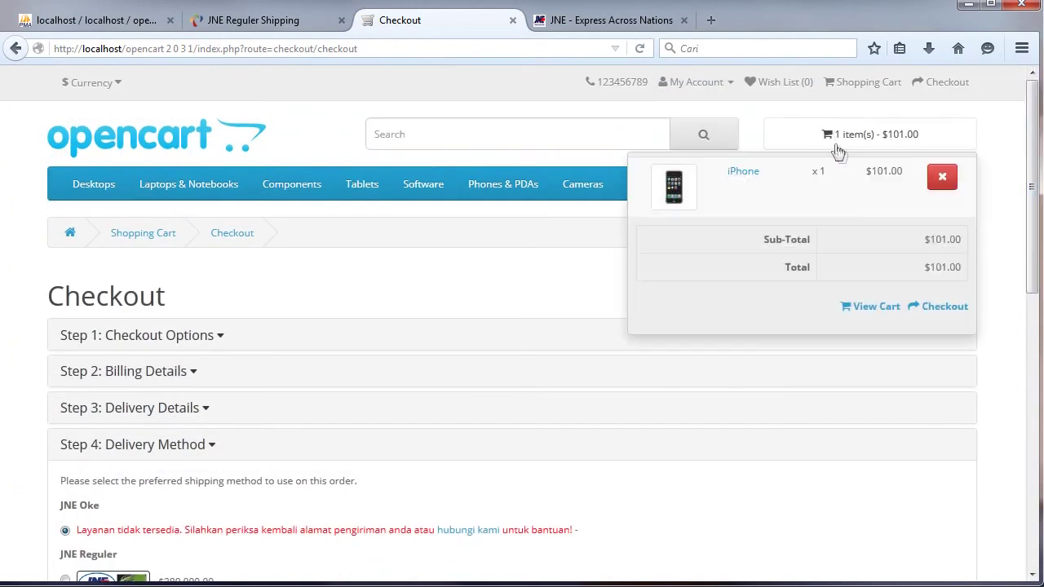
{"action": "left_click", "coordinate": [873, 309]}
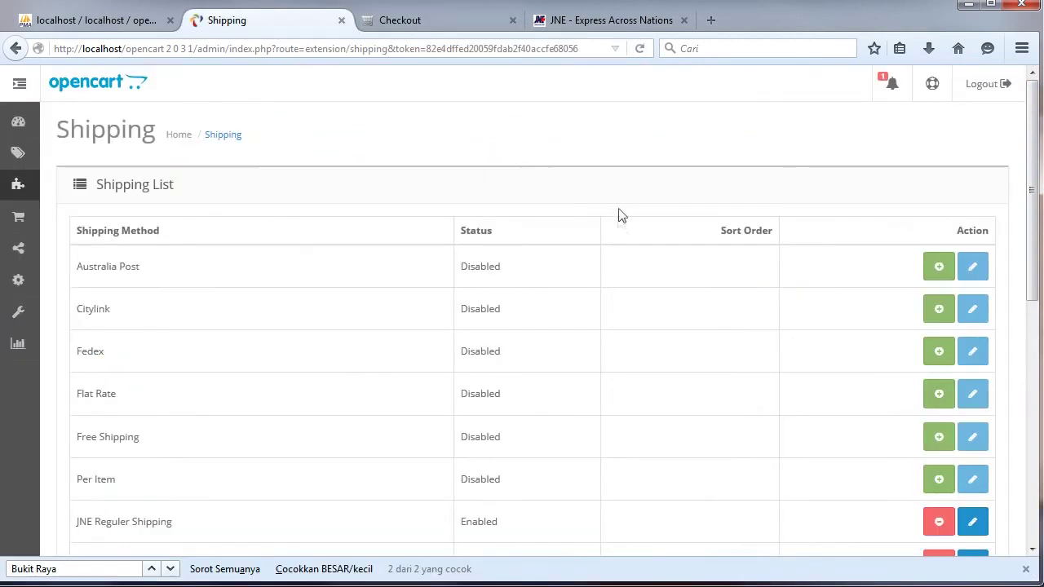
Replace JNE Oke Shipping's Cost contents with the full prepared price list.
{"action": "scroll", "coordinate": [1034, 121], "scroll_direction": "down", "scroll_amount": 5}
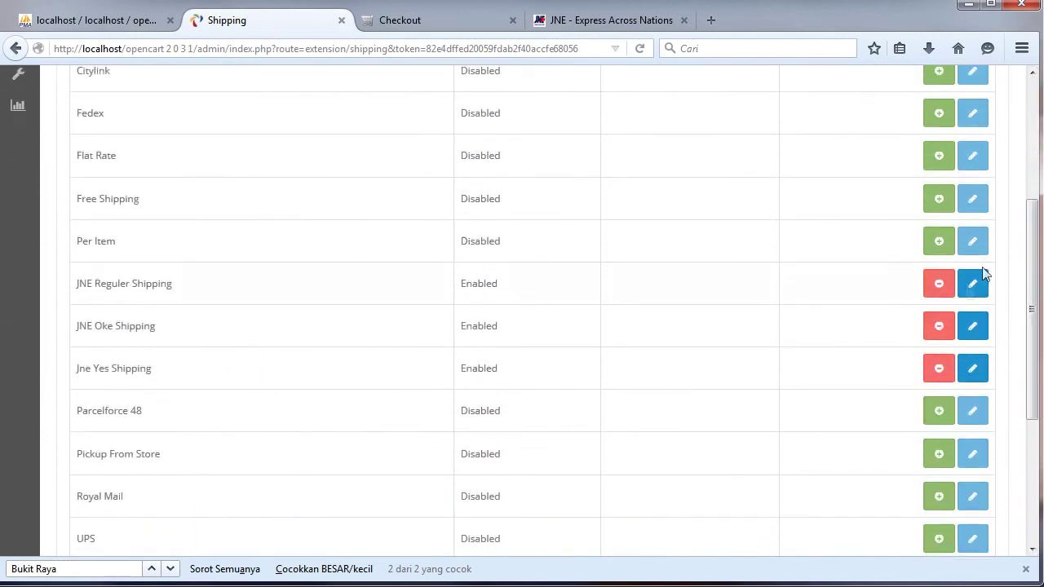
{"action": "left_click", "coordinate": [982, 331]}
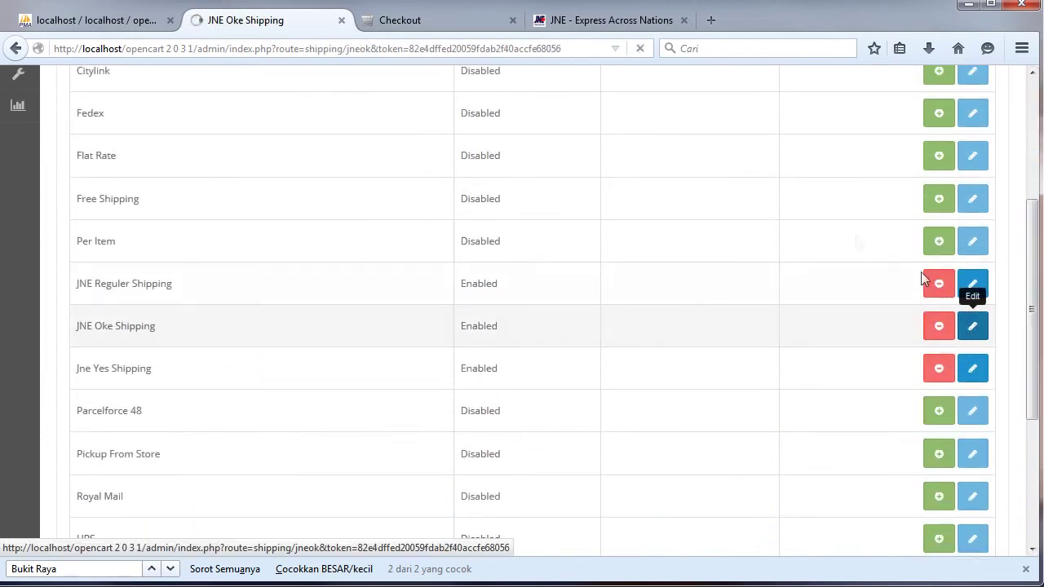
{"action": "left_click_drag", "start_coordinate": [989, 239], "coordinate": [988, 289]}
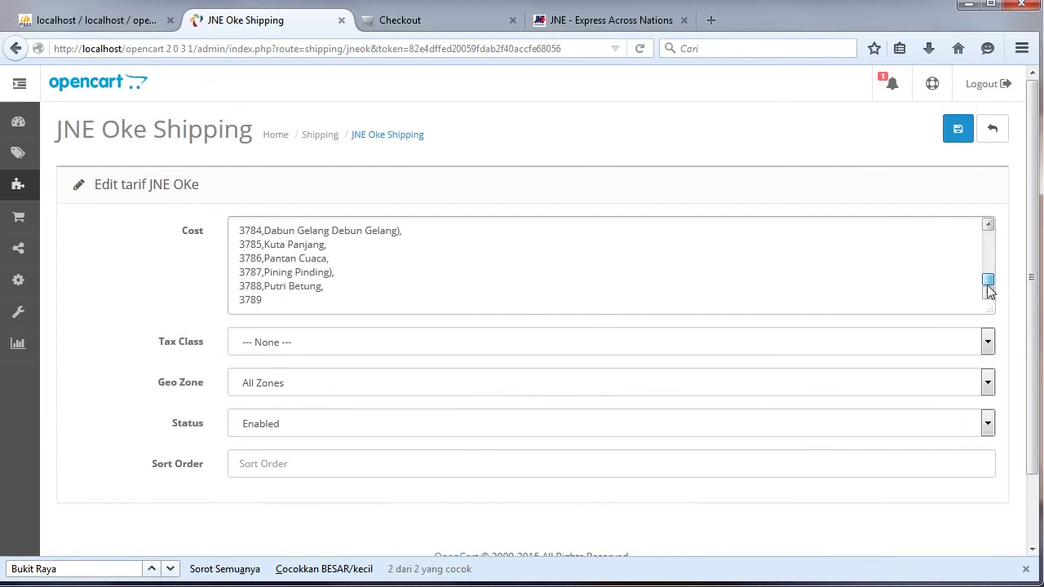
{"action": "left_click", "coordinate": [265, 300]}
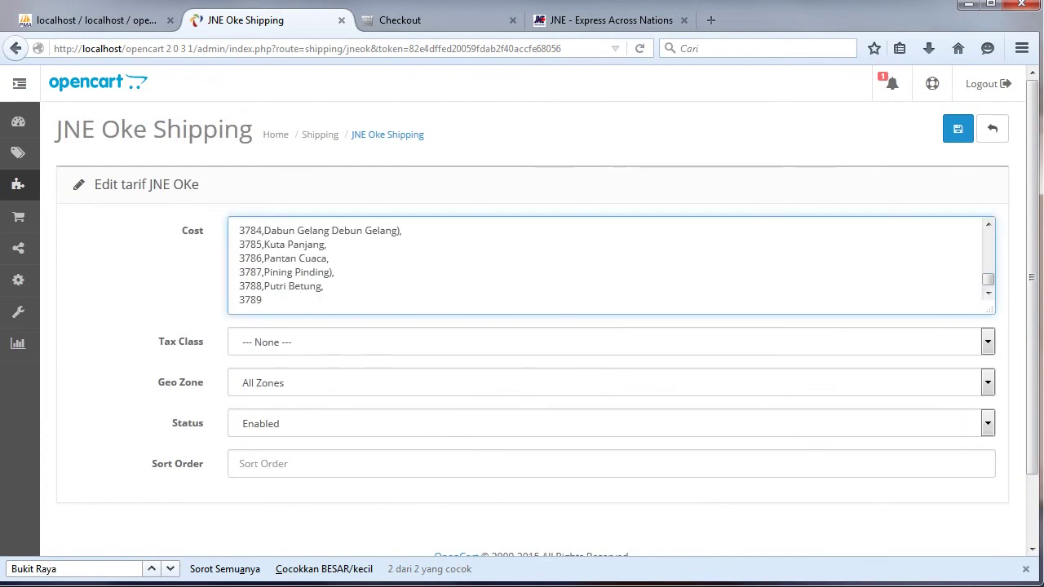
{"action": "key", "text": "alt+Tab"}
{"action": "key", "text": "ctrl+c"}
{"action": "key", "text": "alt+Tab"}
{"action": "key", "text": "ctrl+a"}
{"action": "key", "text": "ctrl+v"}
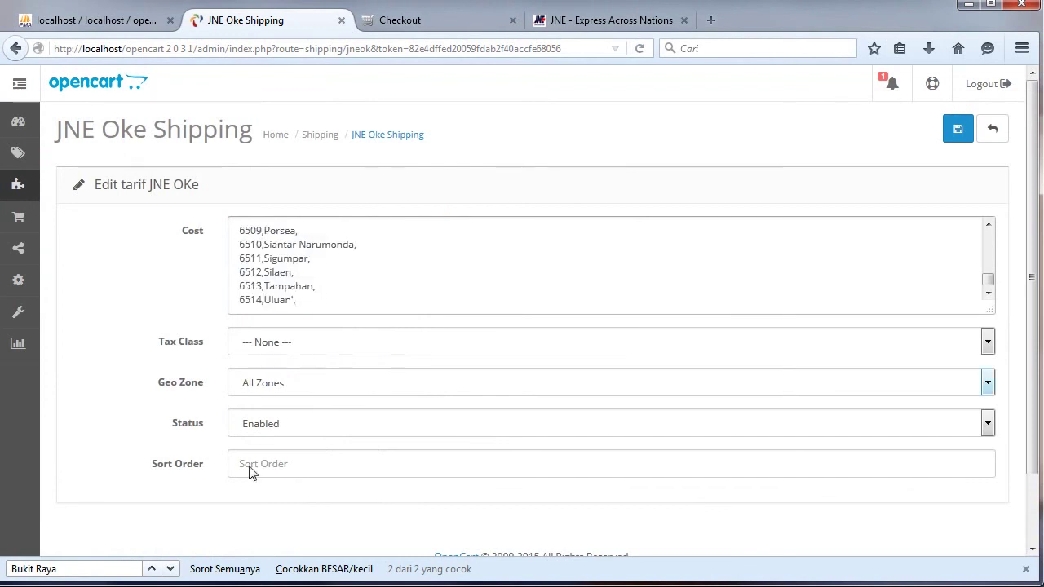
Add the 24000 tariff to the 4810,Bukit Raya line and save JNE Oke.
{"action": "left_click", "coordinate": [152, 570]}
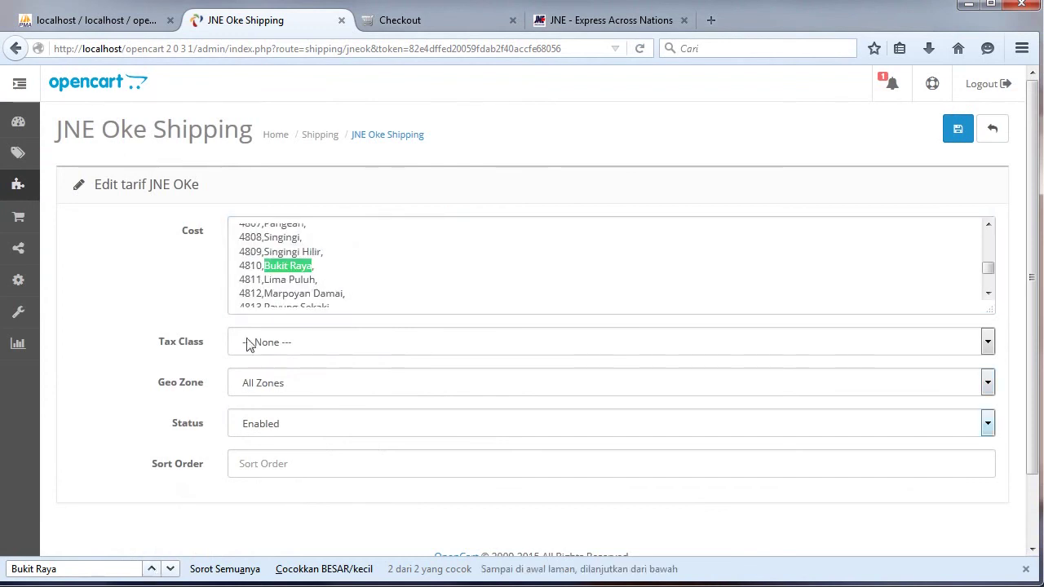
{"action": "left_click", "coordinate": [338, 264]}
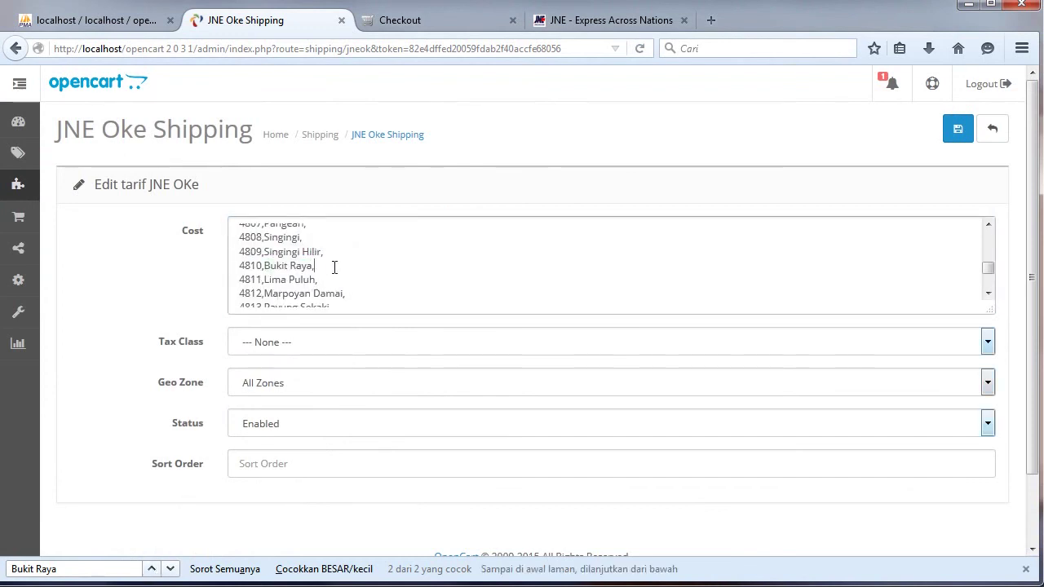
{"action": "left_click", "coordinate": [589, 21]}
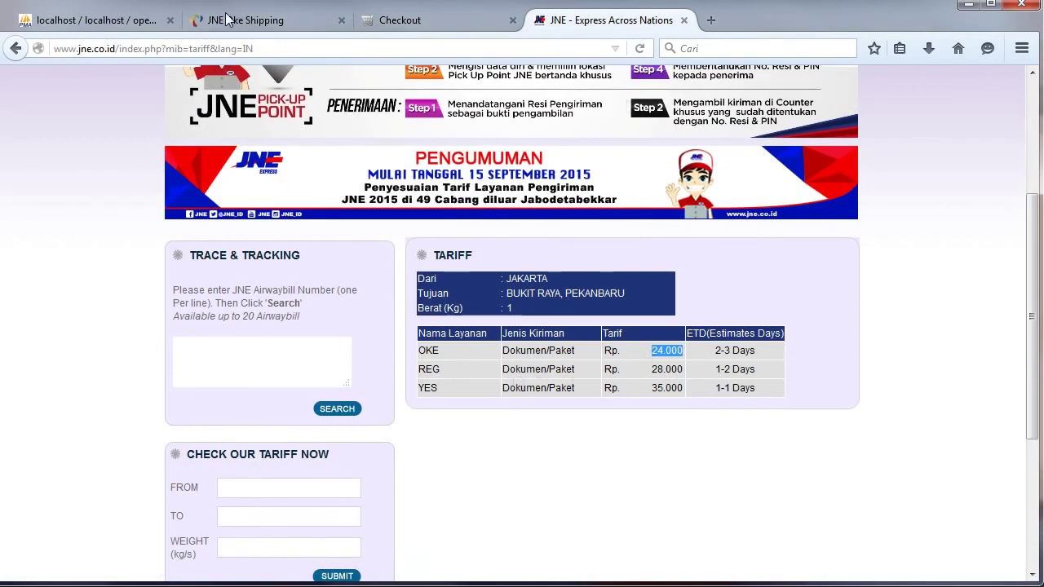
{"action": "left_click", "coordinate": [253, 23]}
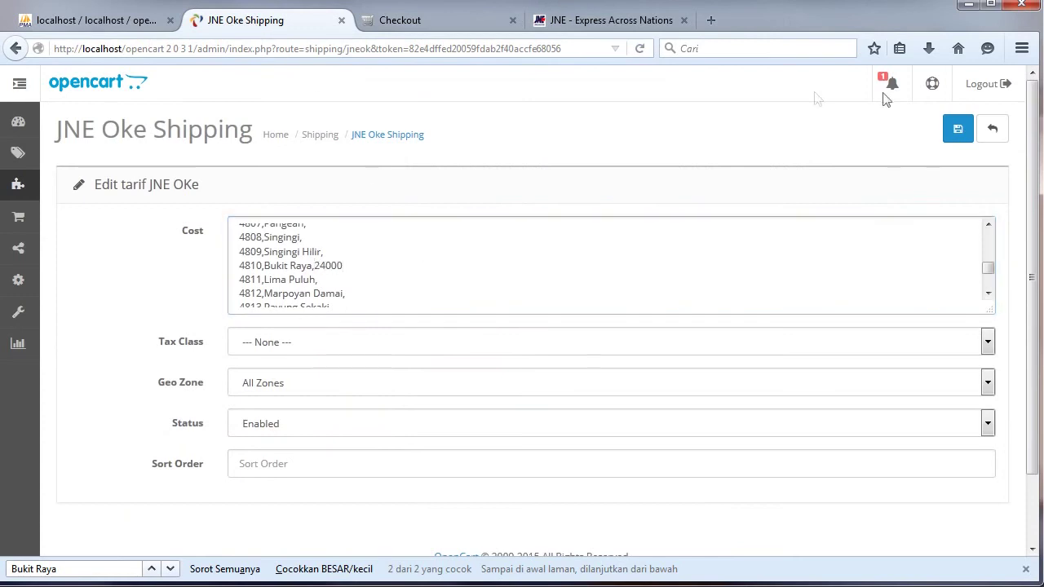
{"action": "left_click", "coordinate": [958, 129]}
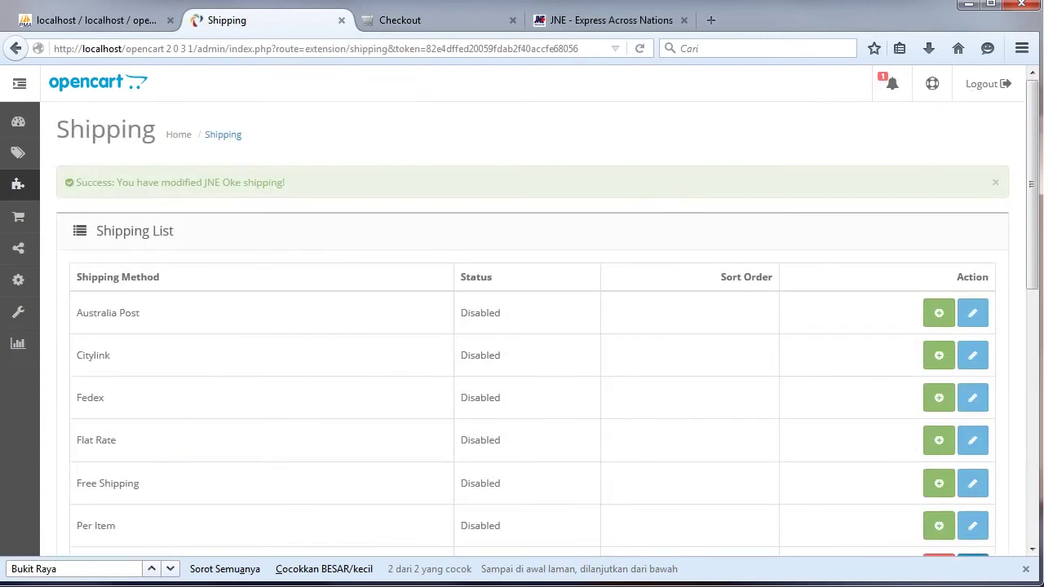
{"action": "scroll", "coordinate": [972, 385], "scroll_direction": "down", "scroll_amount": 5}
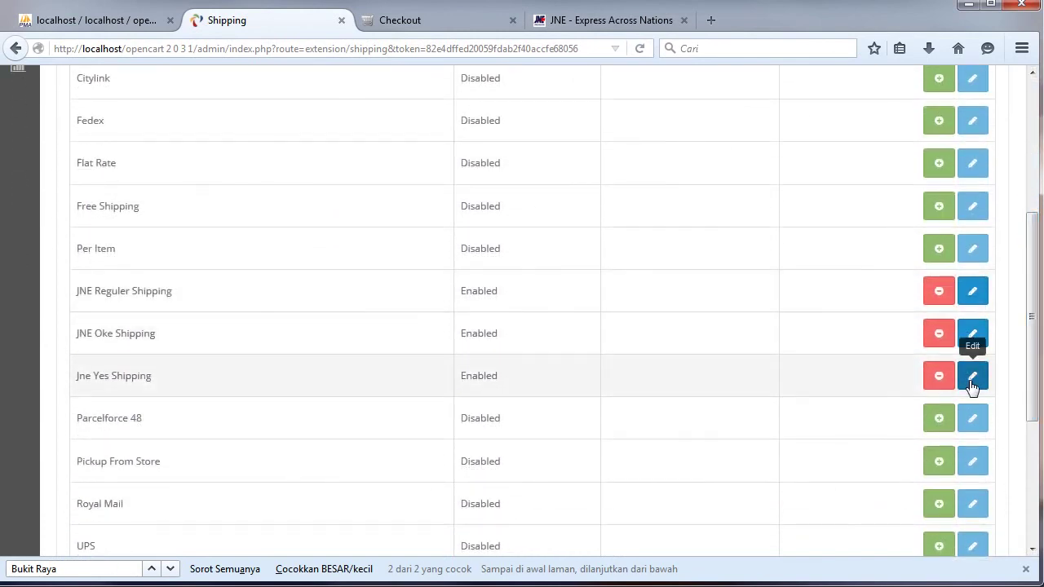
Replace the Jne Yes Shipping cost list with the copied location list.
{"action": "left_click", "coordinate": [972, 380]}
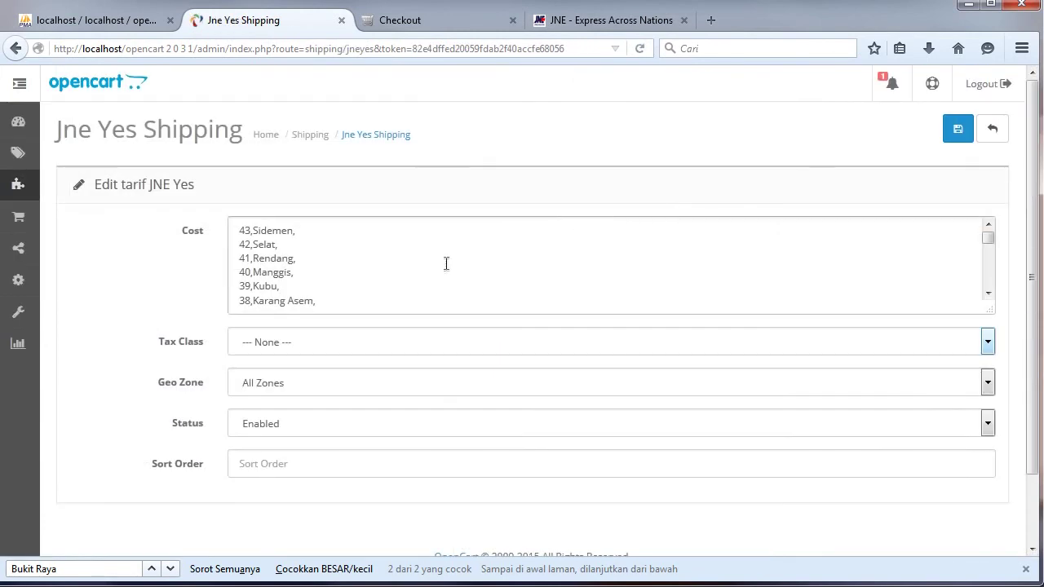
{"action": "left_click", "coordinate": [448, 261]}
{"action": "key", "text": "ctrl+a"}
{"action": "key", "text": "ctrl+v"}
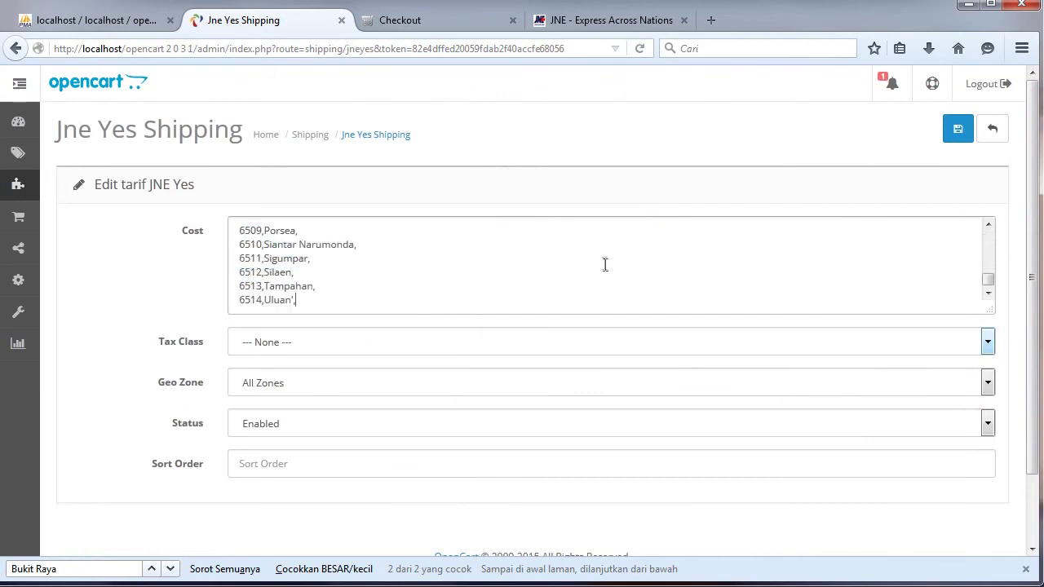
Price Bukit Raya at 35000 per the JNE YES tariff and save Jne Yes Shipping.
{"action": "left_click", "coordinate": [152, 568]}
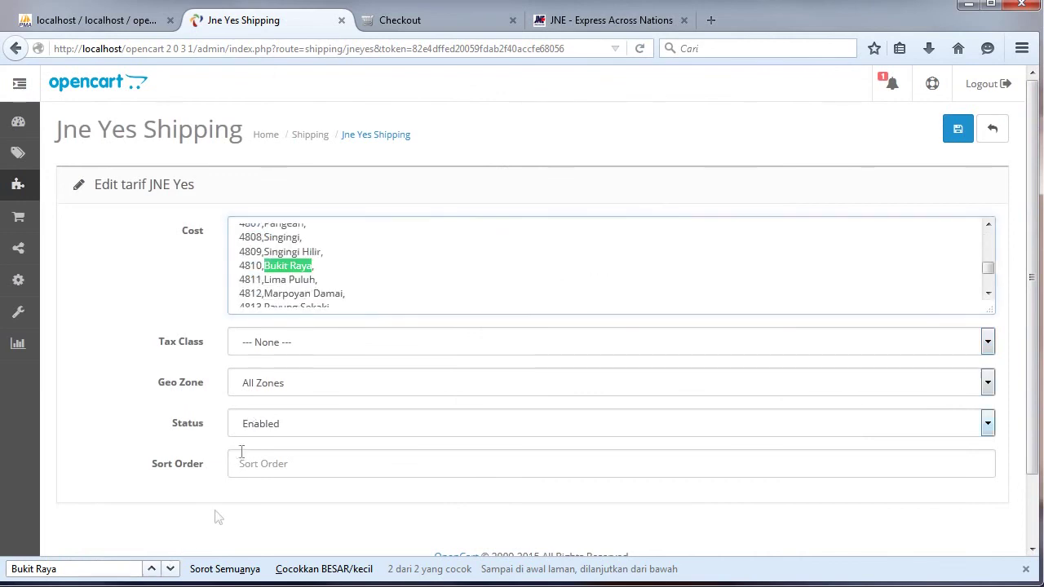
{"action": "left_click", "coordinate": [323, 266]}
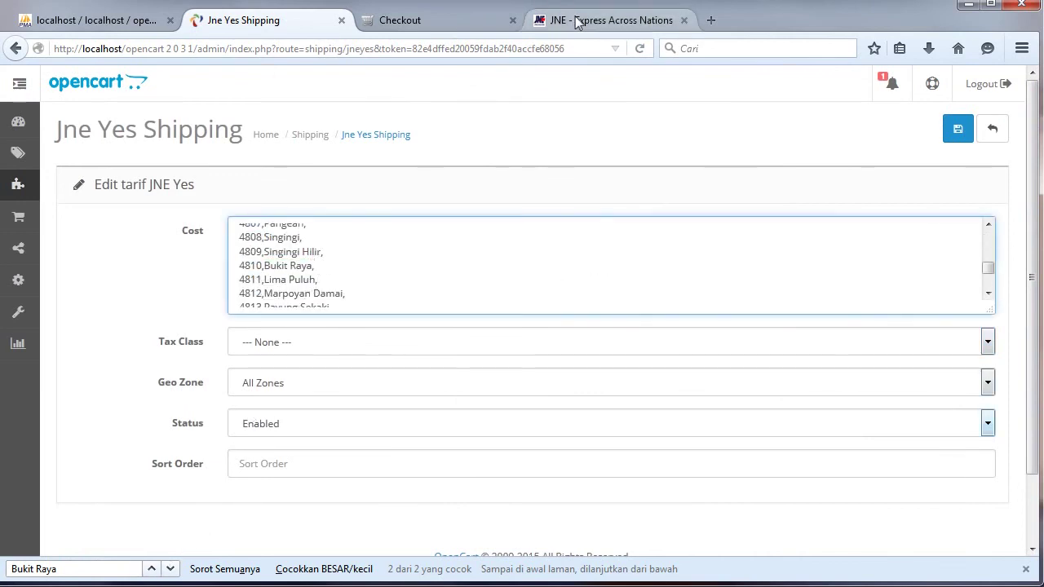
{"action": "left_click", "coordinate": [542, 19]}
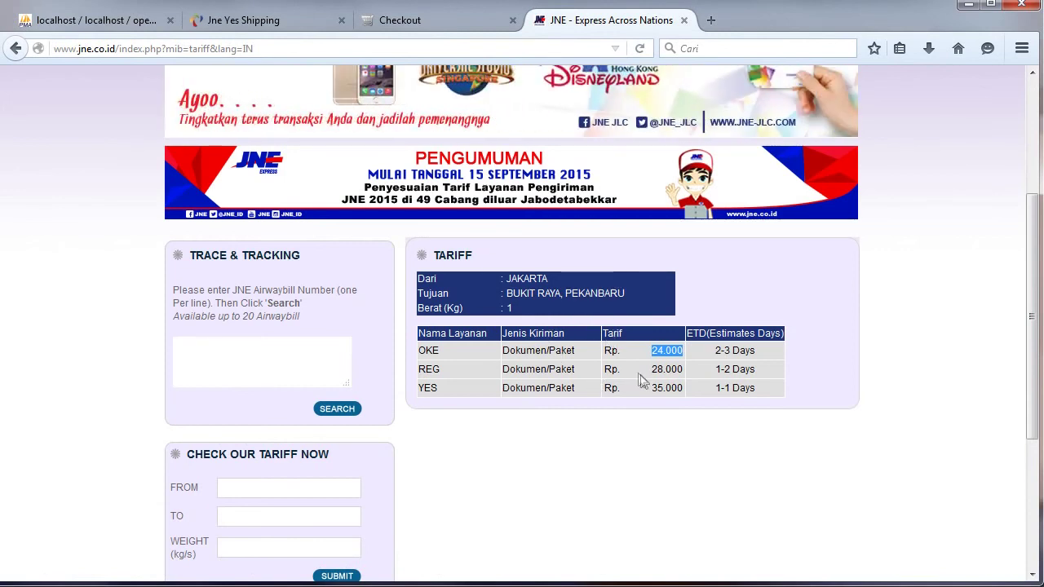
{"action": "left_click", "coordinate": [247, 24]}
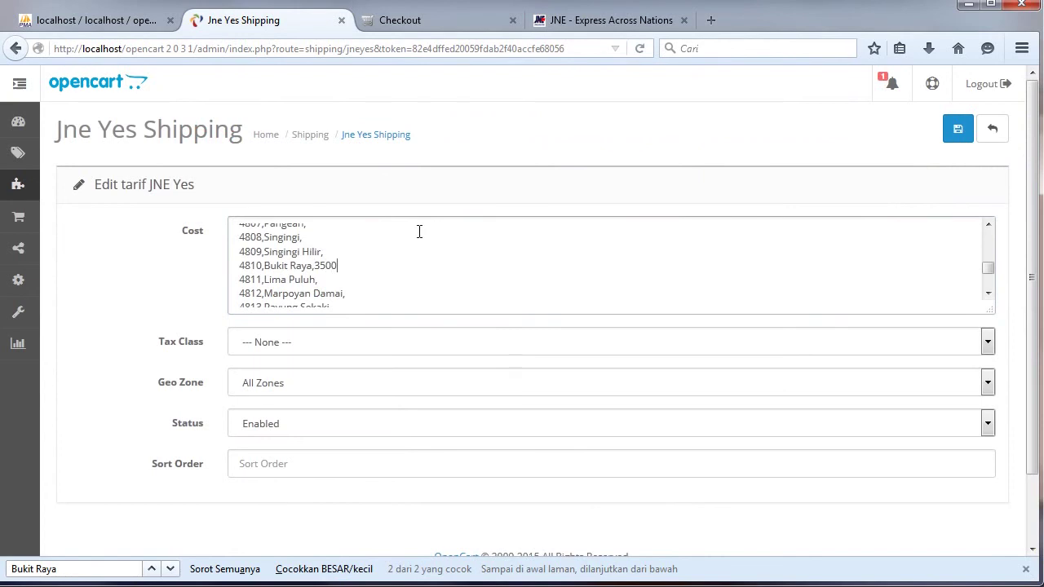
{"action": "left_click", "coordinate": [958, 129]}
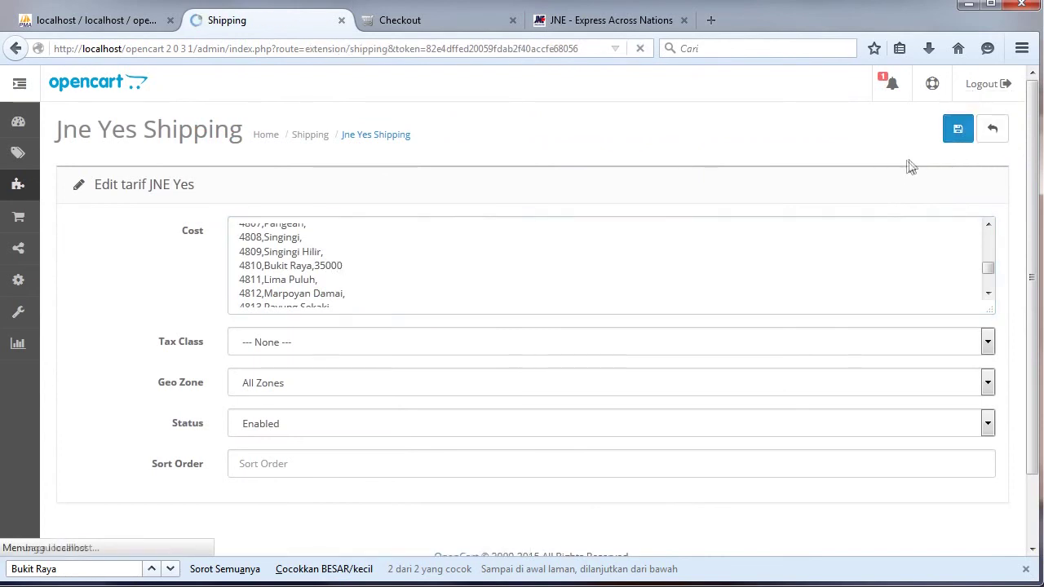
Confirm the existing delivery address, keep JNE Oke at $24,000.00, accept the terms and confirm the order.
{"action": "left_click", "coordinate": [468, 29]}
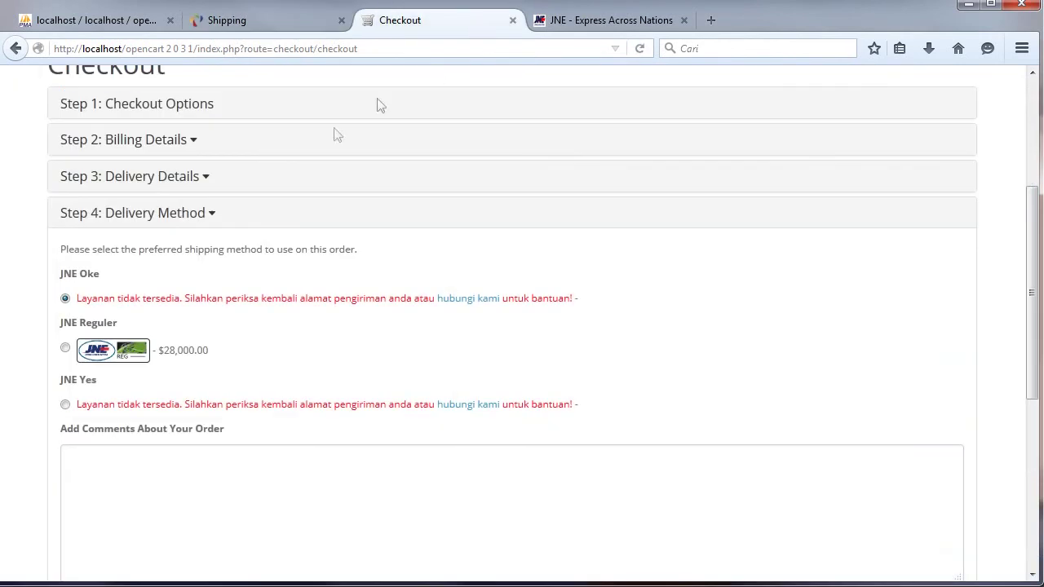
{"action": "left_click", "coordinate": [200, 177]}
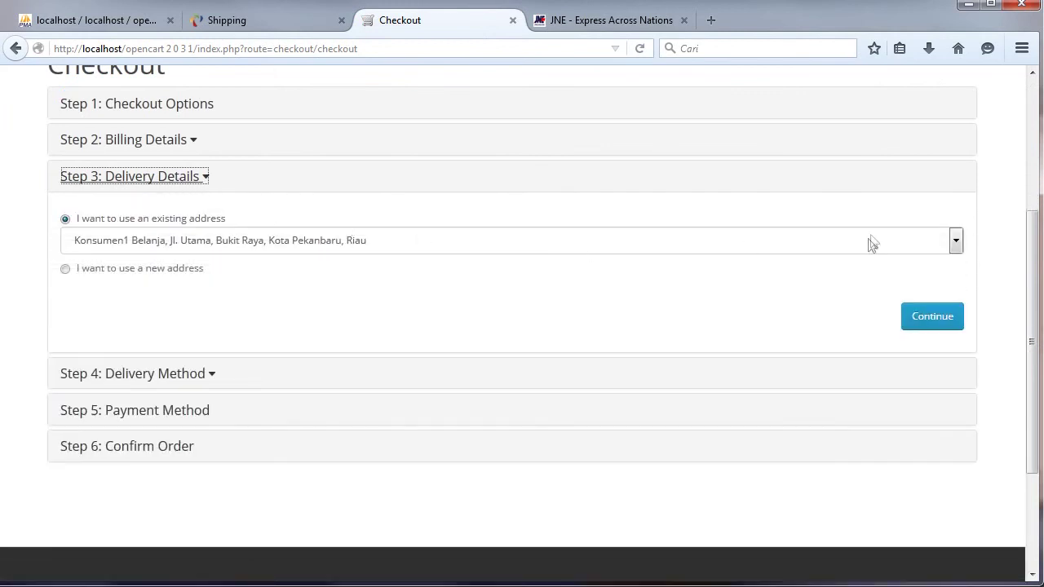
{"action": "left_click", "coordinate": [943, 320]}
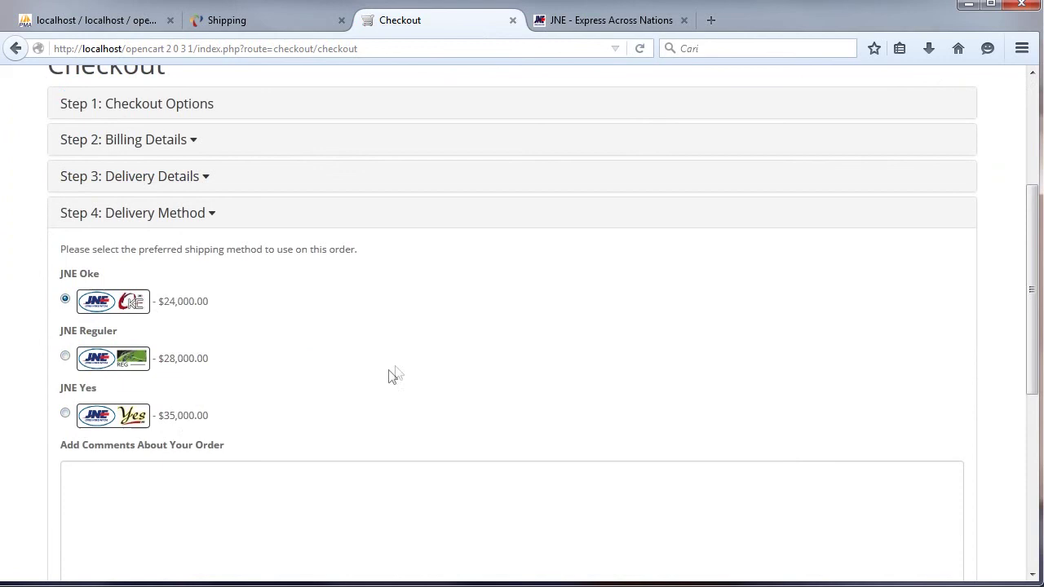
{"action": "scroll", "coordinate": [988, 232], "scroll_direction": "down", "scroll_amount": 2}
{"action": "left_click", "coordinate": [913, 511]}
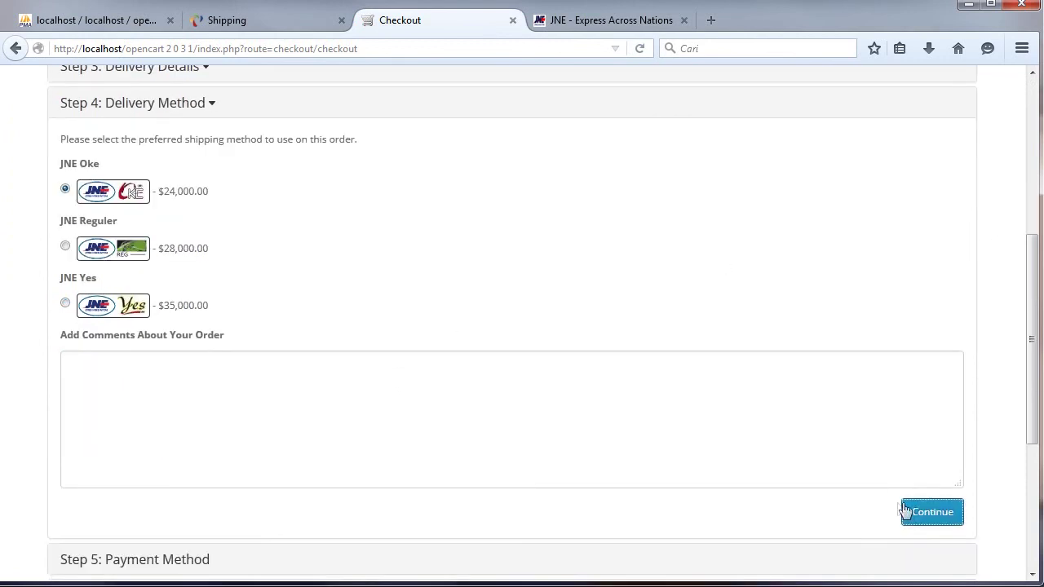
{"action": "left_click", "coordinate": [888, 402]}
{"action": "left_click", "coordinate": [911, 407]}
{"action": "left_click", "coordinate": [910, 401]}
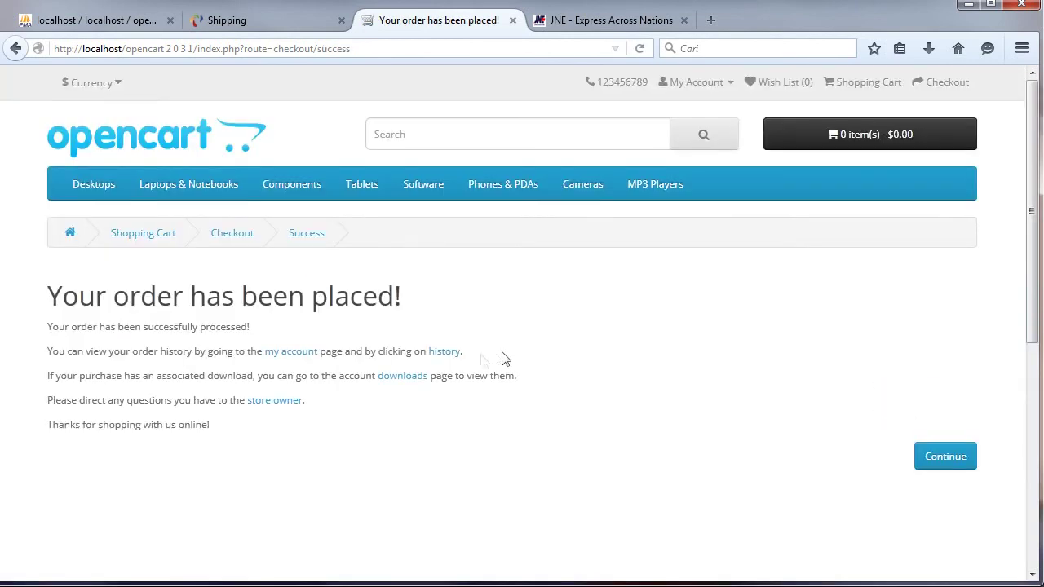
{"action": "left_click", "coordinate": [451, 353]}
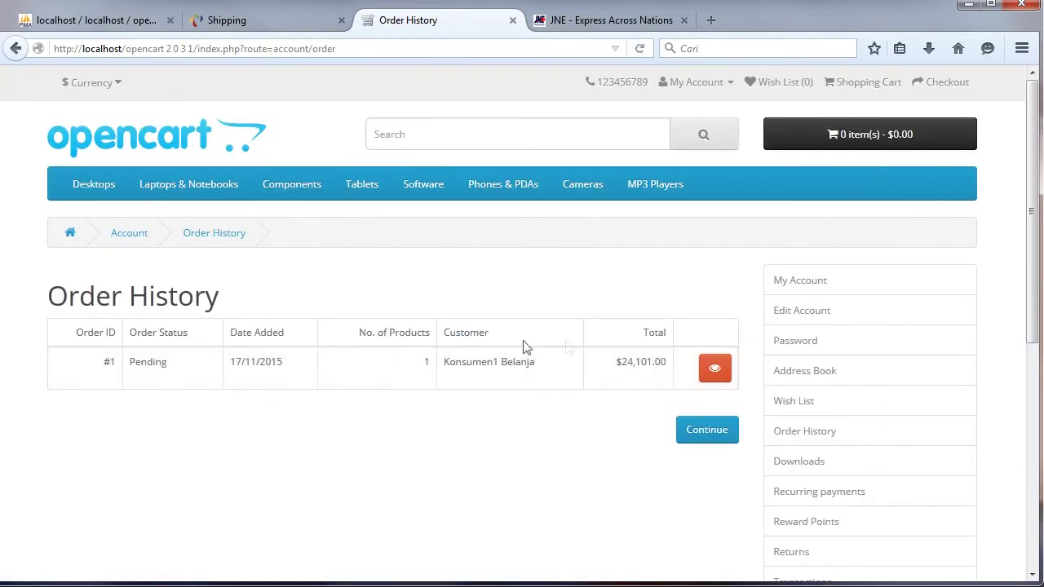
{"action": "left_click", "coordinate": [715, 375]}
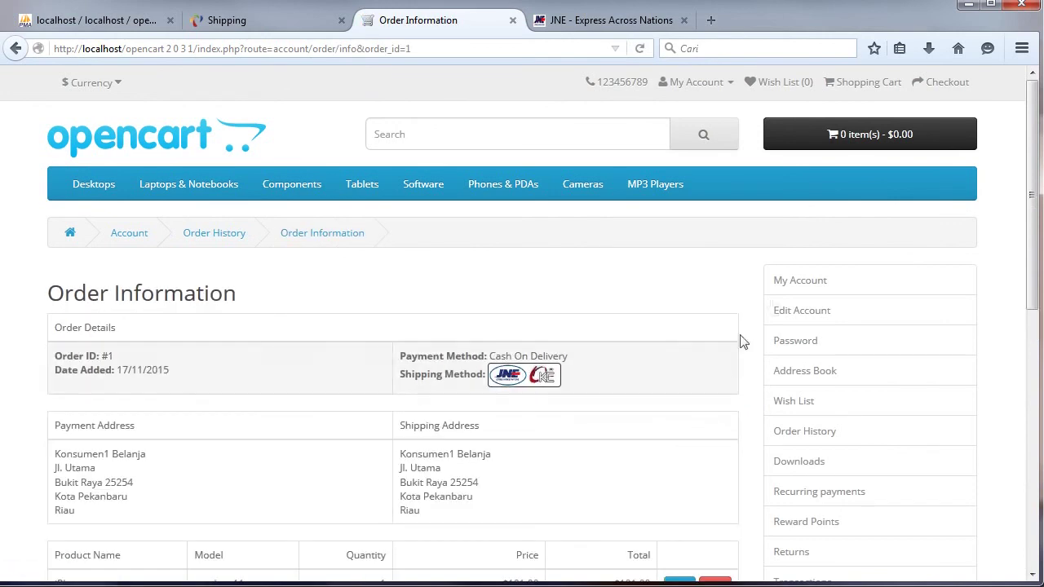
{"action": "left_click_drag", "start_coordinate": [1026, 155], "coordinate": [967, 251]}
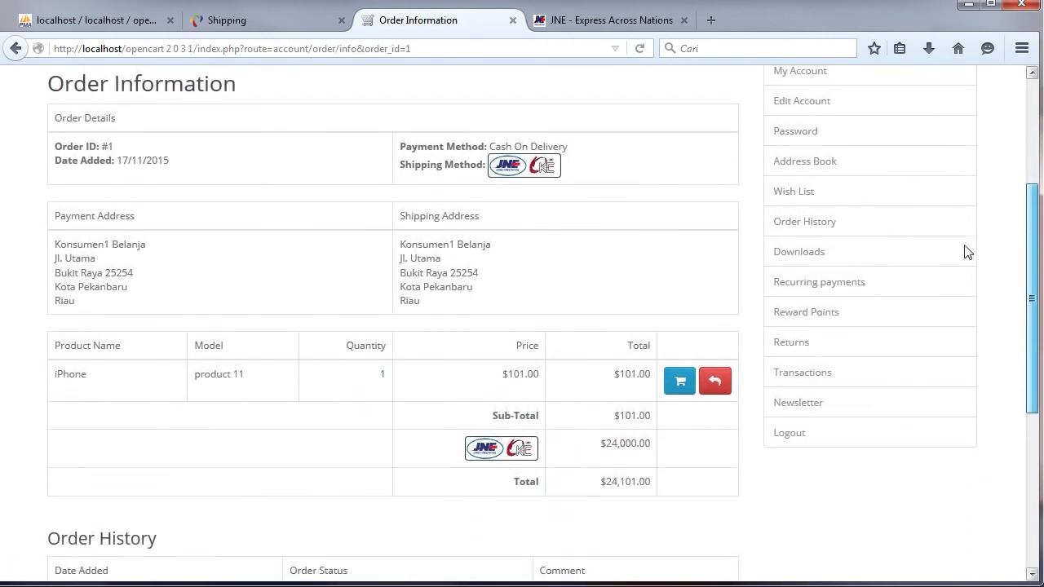
{"action": "left_click_drag", "start_coordinate": [56, 258], "coordinate": [114, 291]}
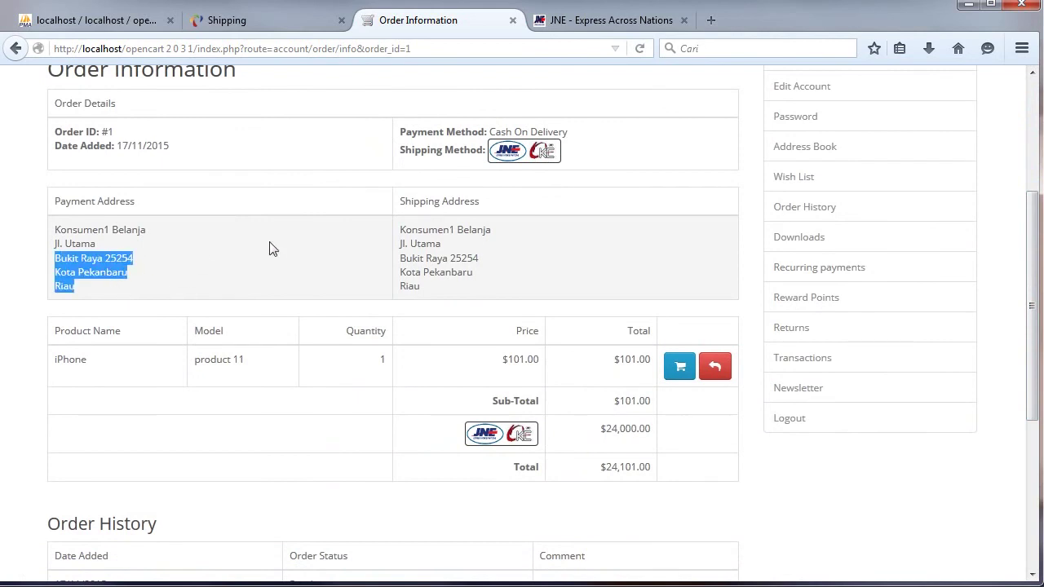
{"action": "left_click_drag", "start_coordinate": [402, 263], "coordinate": [438, 293]}
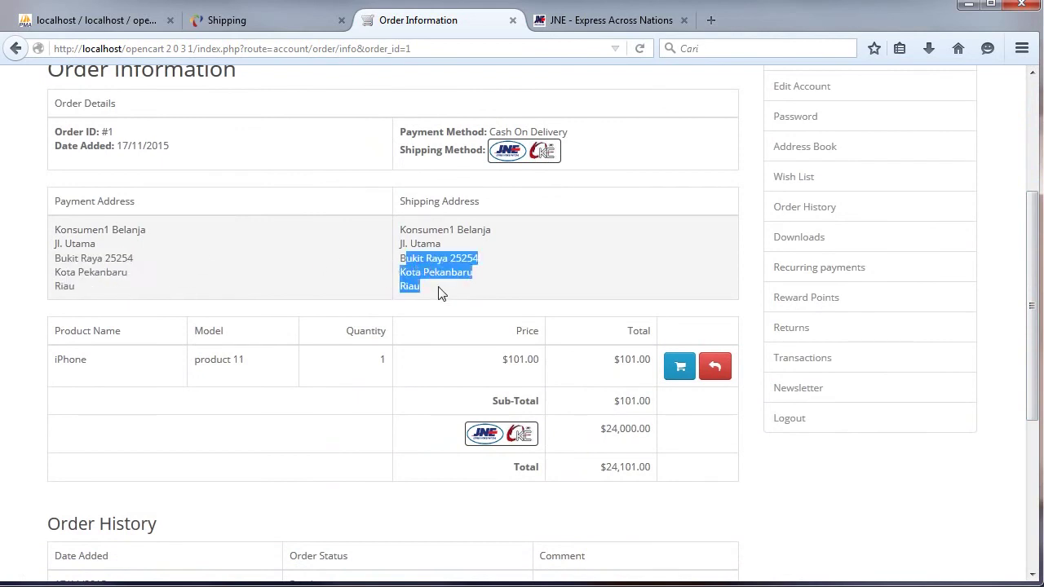
{"action": "left_click_drag", "start_coordinate": [401, 258], "coordinate": [425, 294]}
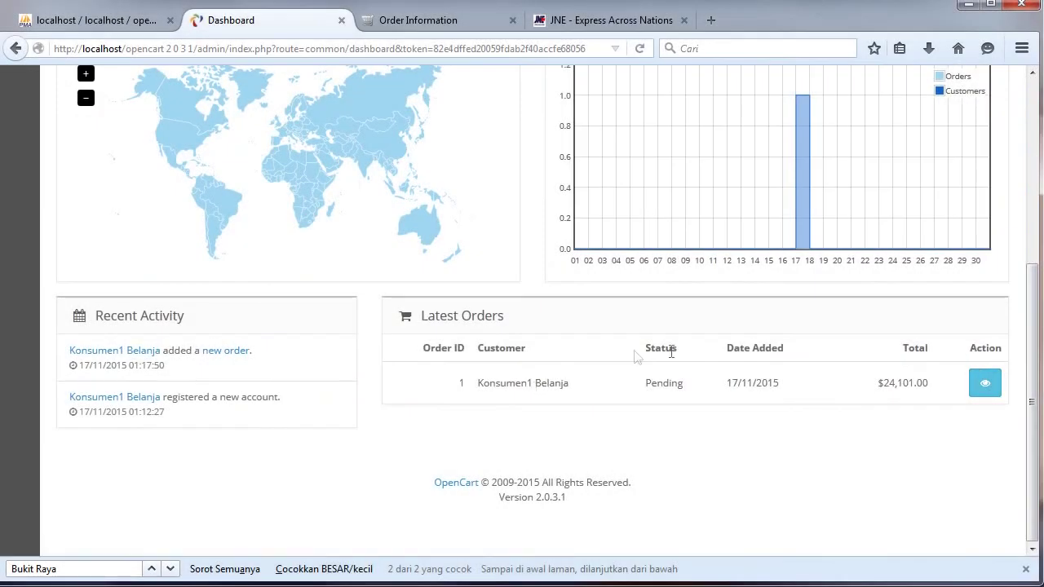
Open order #1 from Latest Orders and print its invoice.
{"action": "left_click", "coordinate": [984, 387]}
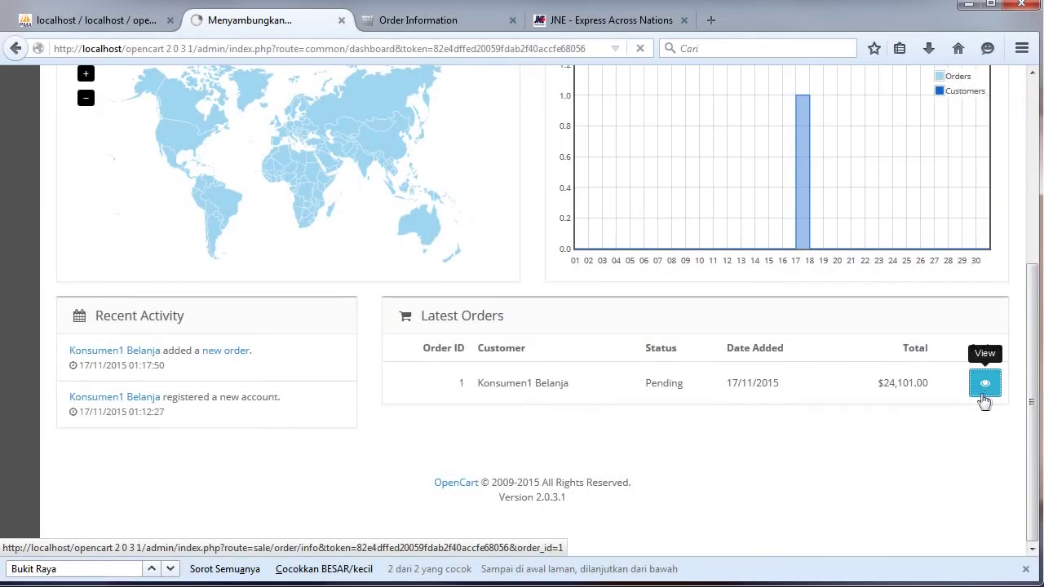
{"action": "left_click", "coordinate": [888, 137]}
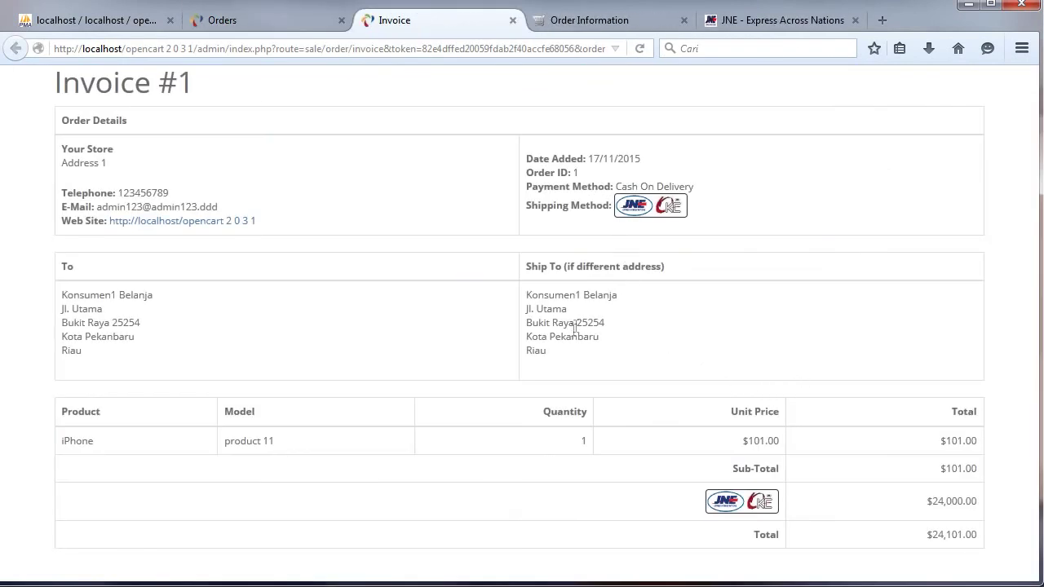
{"action": "left_click", "coordinate": [310, 23]}
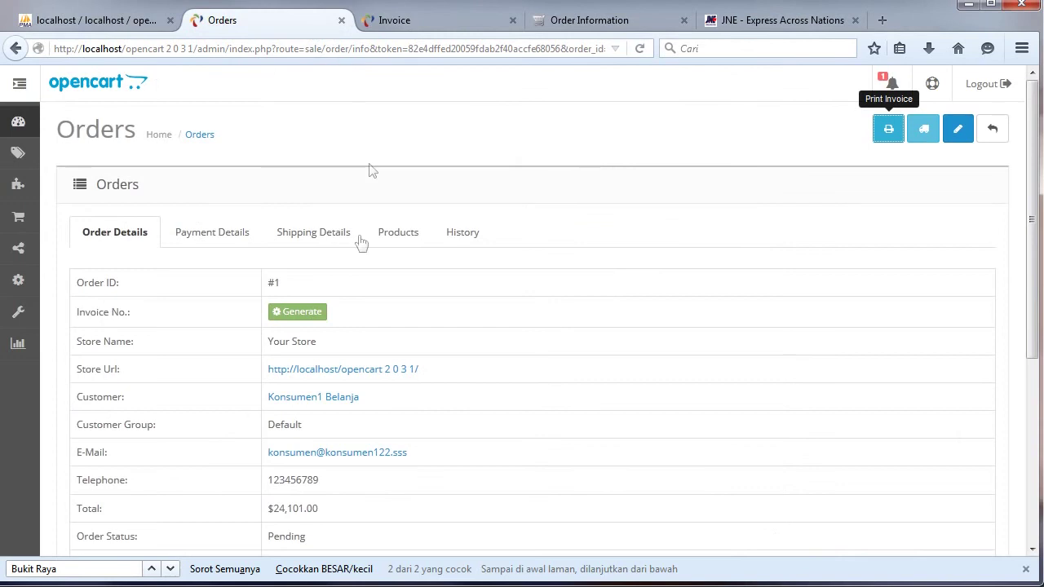
Review order #1's Payment, Shipping, Products and History tabs, then return to the invoice.
{"action": "left_click", "coordinate": [211, 245]}
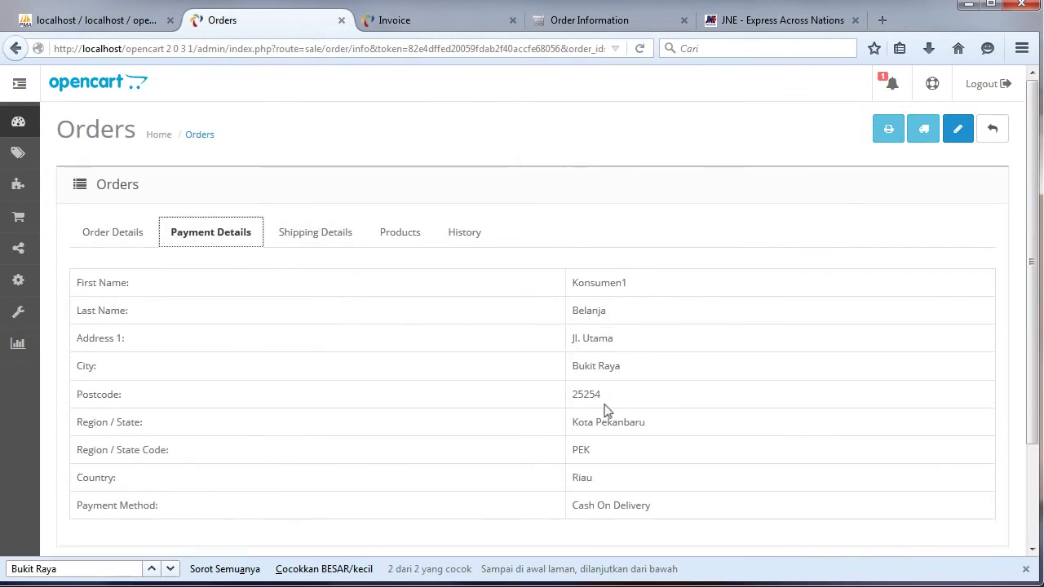
{"action": "left_click_drag", "start_coordinate": [638, 370], "coordinate": [582, 366]}
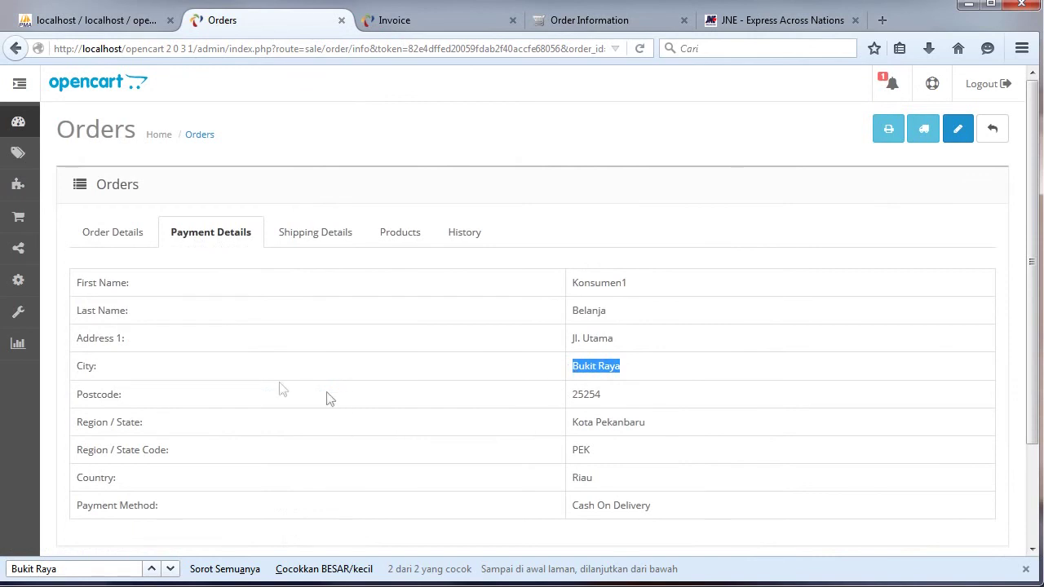
{"action": "double_click", "coordinate": [79, 366]}
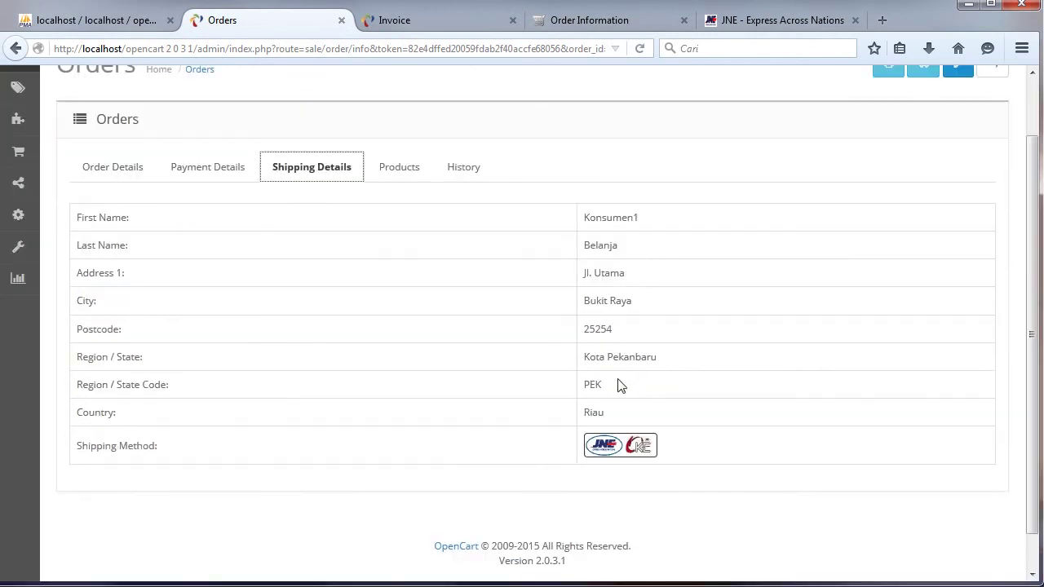
{"action": "double_click", "coordinate": [589, 384]}
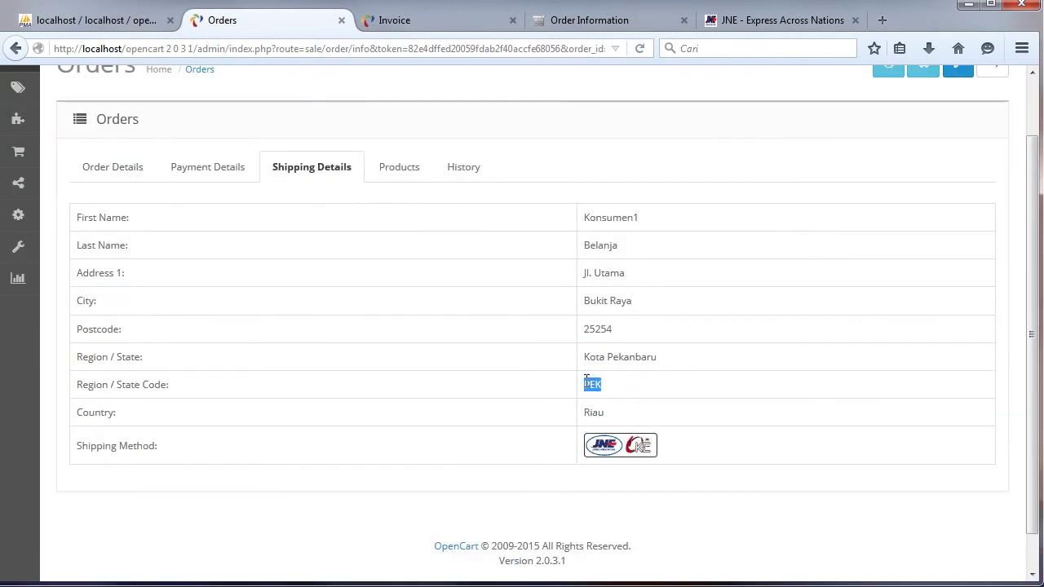
{"action": "left_click", "coordinate": [399, 170]}
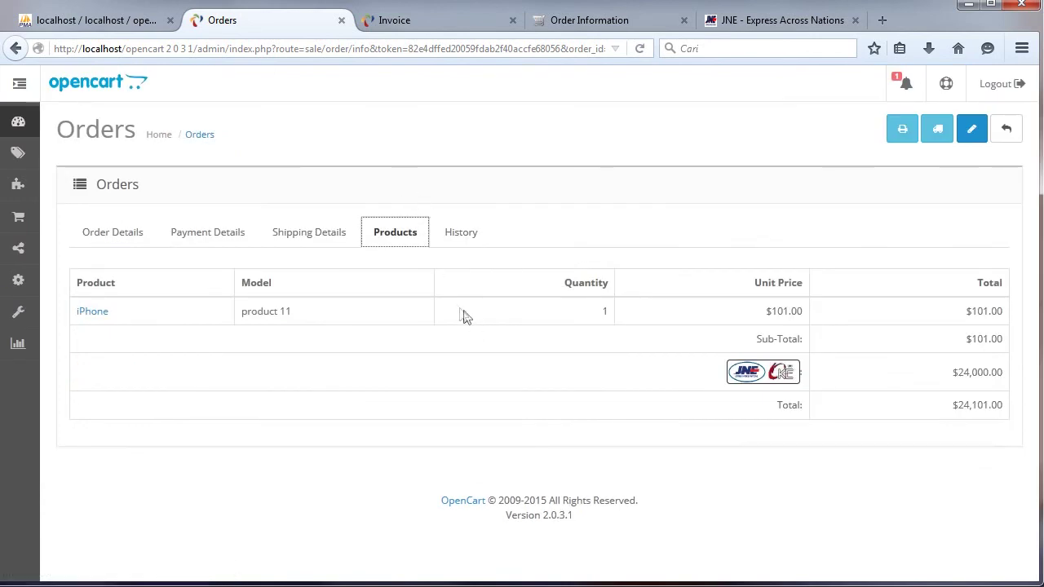
{"action": "left_click", "coordinate": [471, 239]}
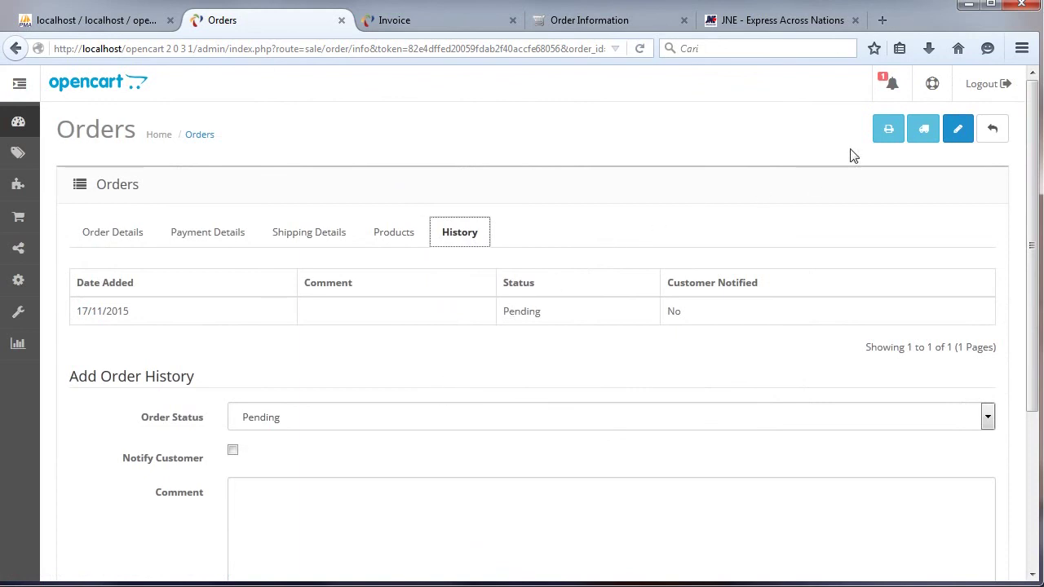
{"action": "left_click", "coordinate": [424, 20]}
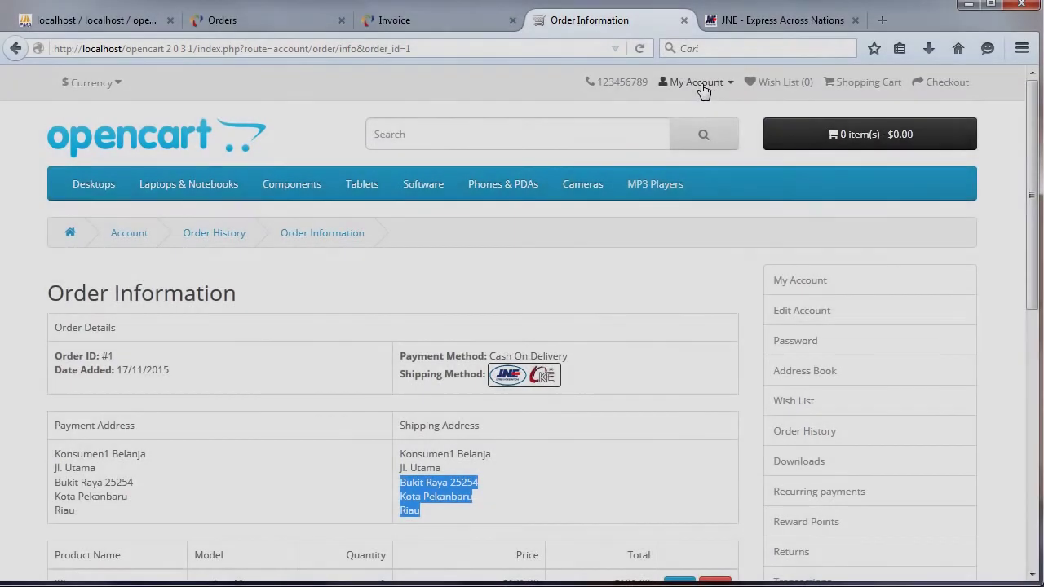
Log the customer out and return to the store home page.
{"action": "left_click", "coordinate": [697, 81]}
{"action": "left_click", "coordinate": [662, 195]}
{"action": "mouse_move", "coordinate": [679, 186]}
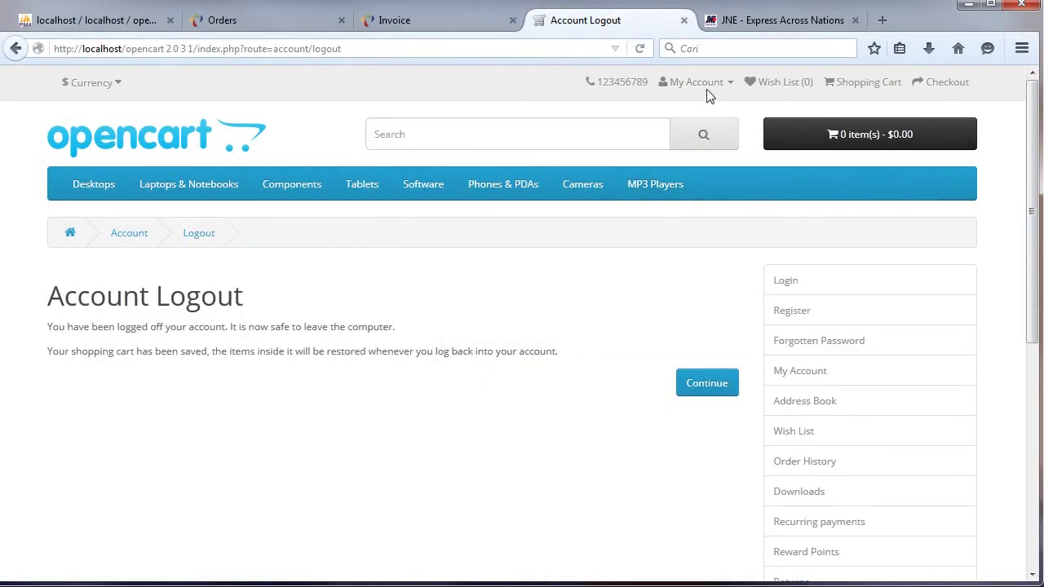
{"action": "left_click", "coordinate": [151, 131]}
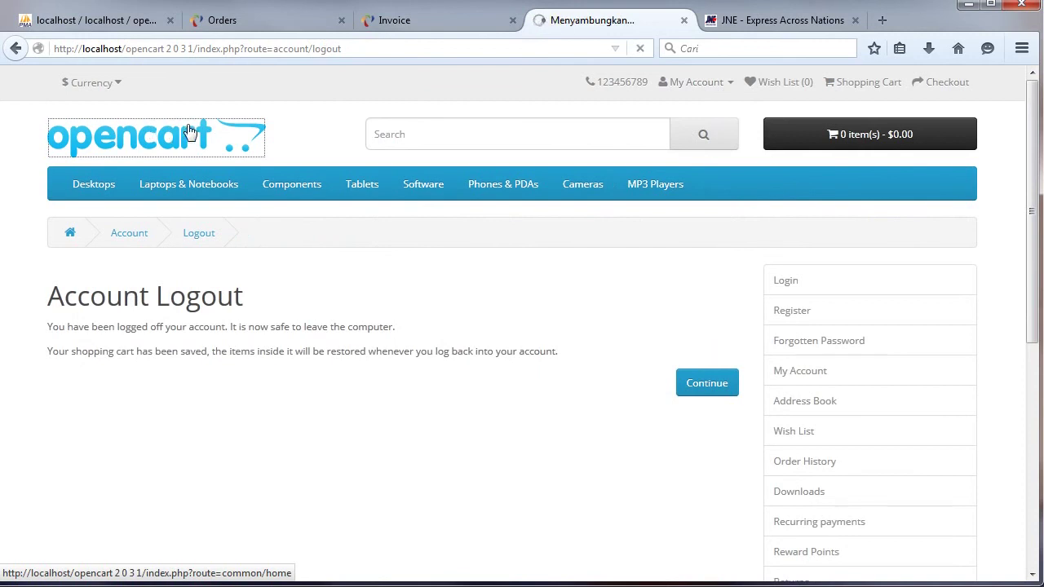
Add a red Canon EOS 5D to the cart and view the shopping cart.
{"action": "scroll", "coordinate": [1029, 155], "scroll_direction": "down", "scroll_amount": 6}
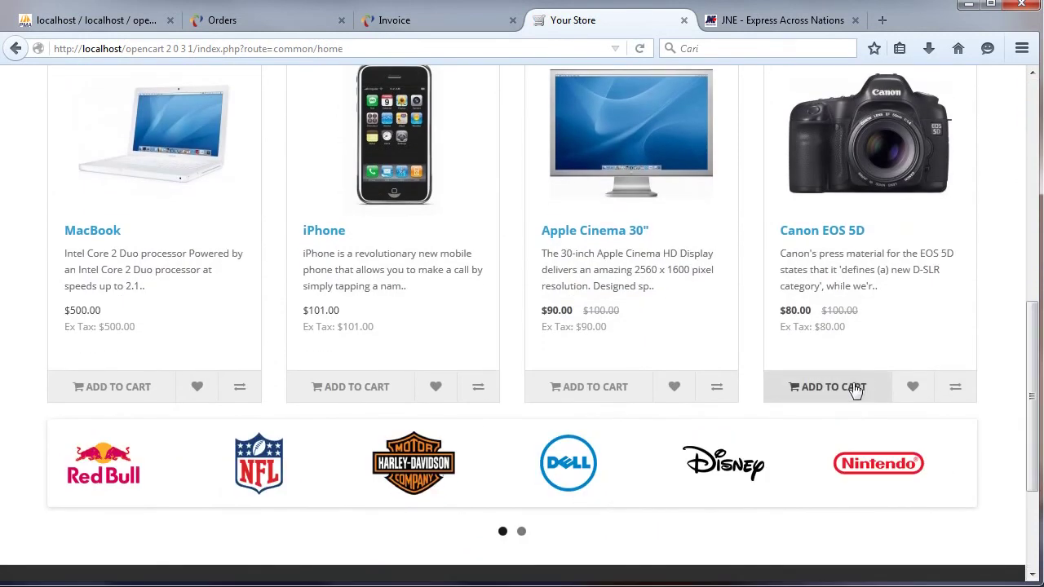
{"action": "left_click", "coordinate": [854, 390]}
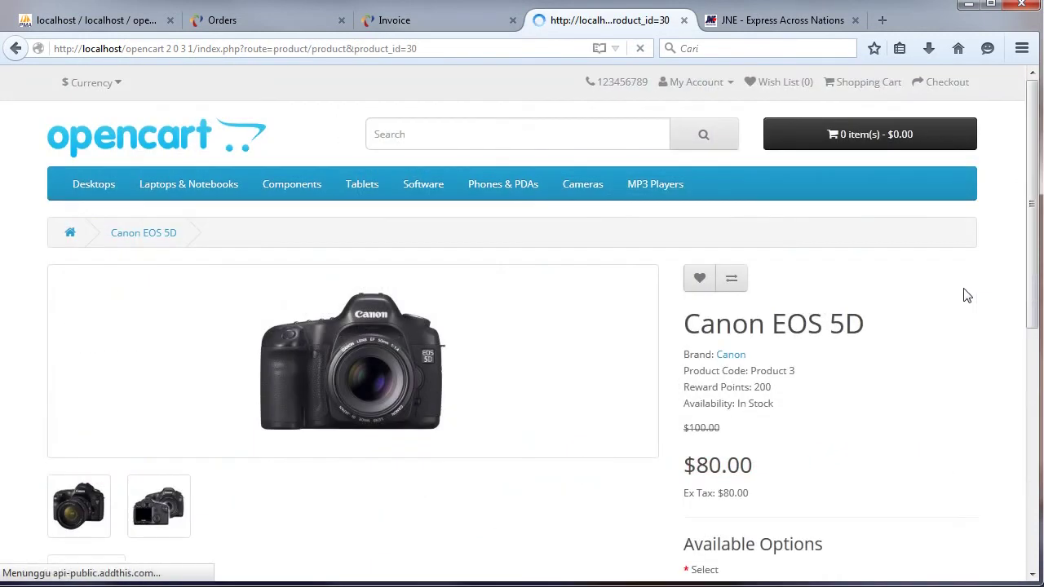
{"action": "scroll", "coordinate": [1029, 244], "scroll_direction": "down", "scroll_amount": 2}
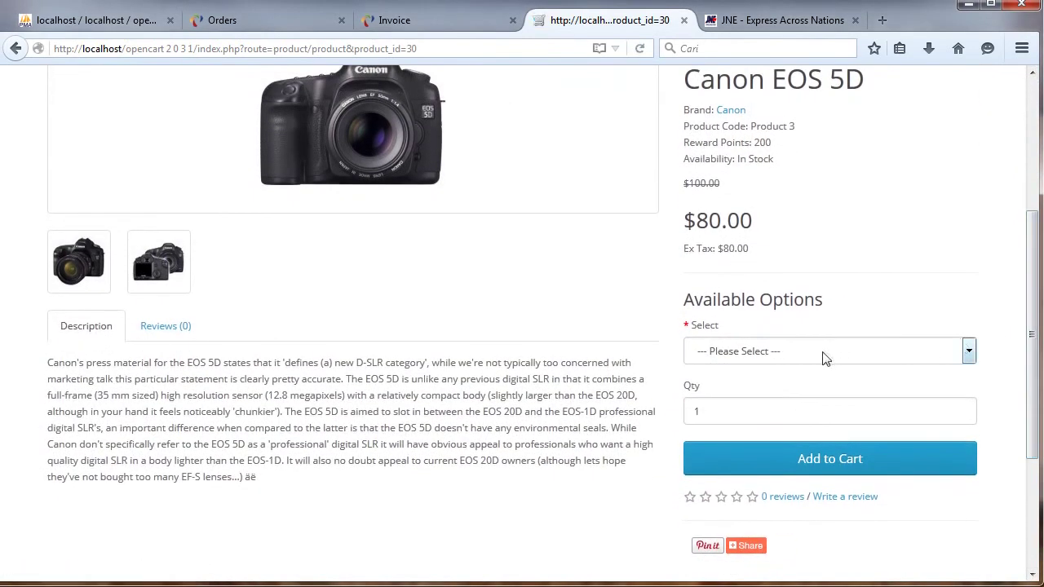
{"action": "left_click", "coordinate": [827, 353]}
{"action": "left_click", "coordinate": [804, 387]}
{"action": "left_click", "coordinate": [837, 459]}
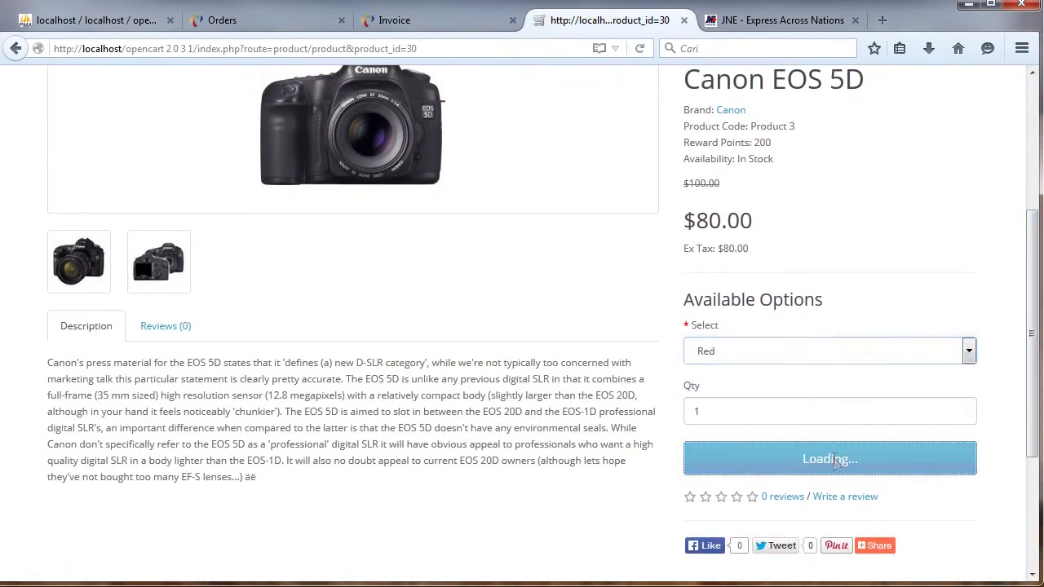
{"action": "left_click", "coordinate": [856, 142]}
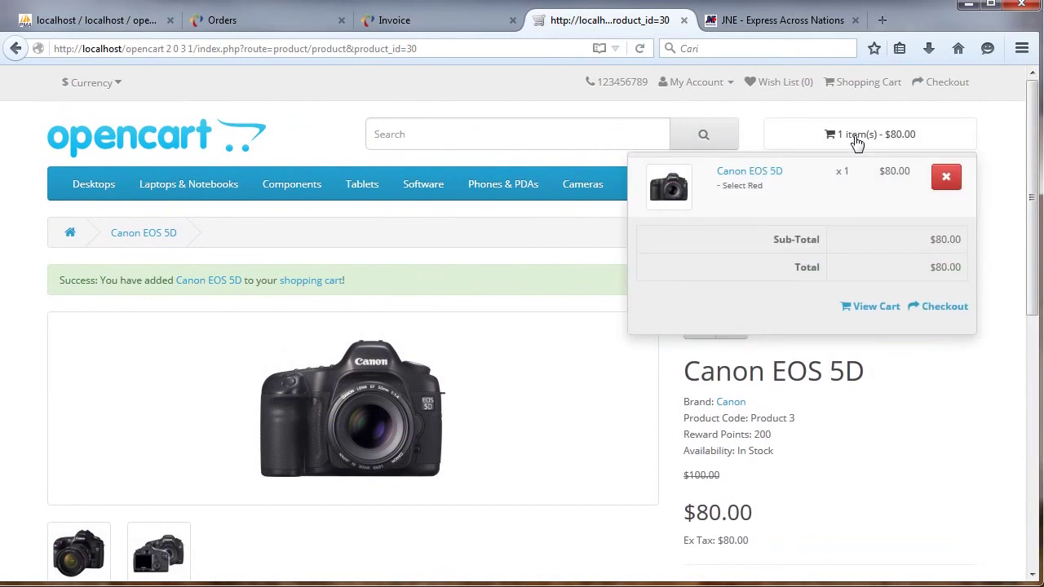
{"action": "left_click", "coordinate": [887, 306]}
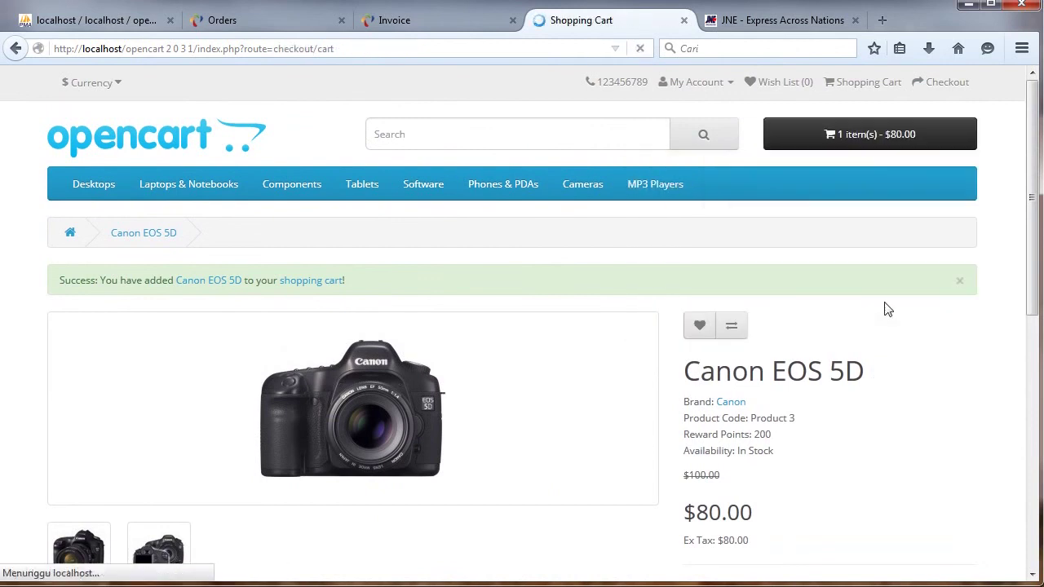
{"action": "scroll", "coordinate": [1019, 220], "scroll_direction": "down", "scroll_amount": 3}
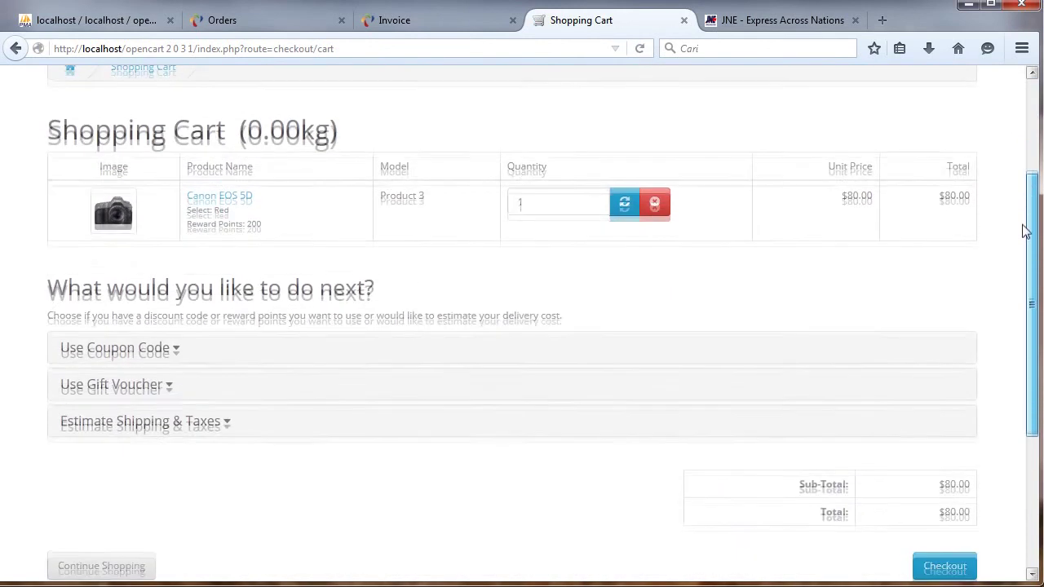
Get shipping quotes for Bukit Raya, Kota Pekanbaru, Riau in the cart estimator.
{"action": "left_click", "coordinate": [146, 419]}
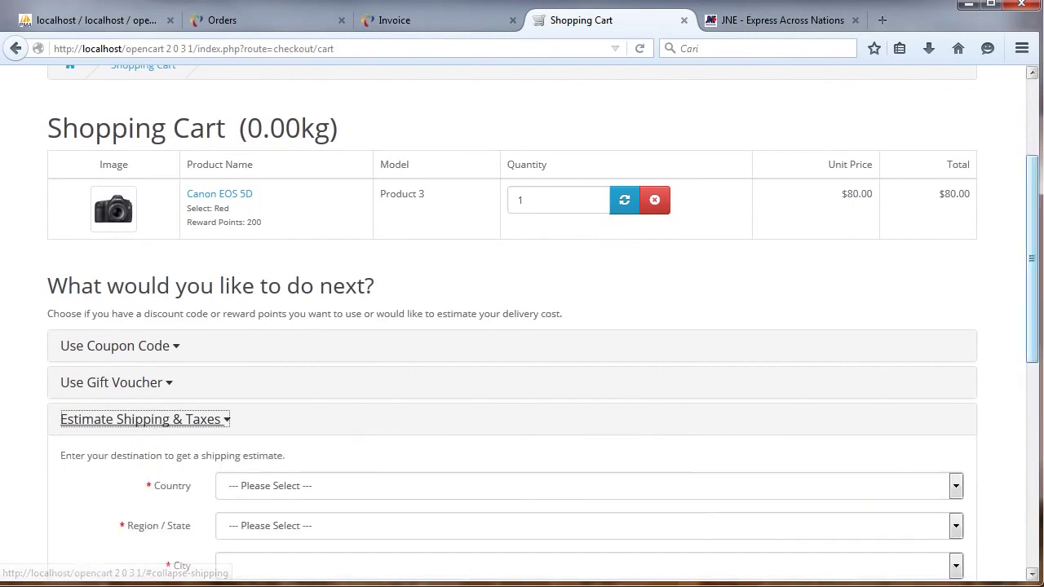
{"action": "left_click_drag", "start_coordinate": [1034, 183], "coordinate": [1025, 233]}
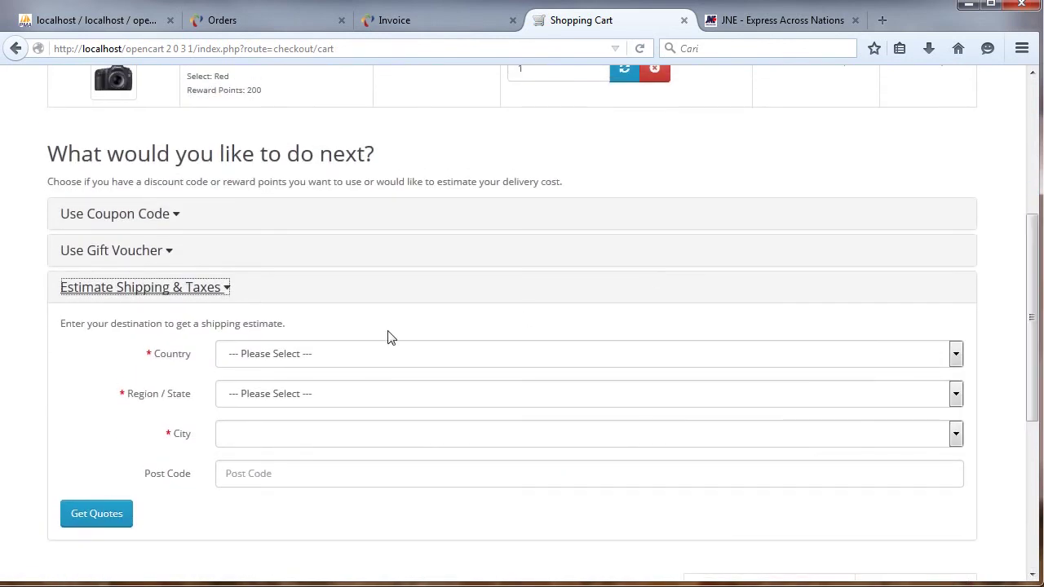
{"action": "left_click", "coordinate": [365, 360]}
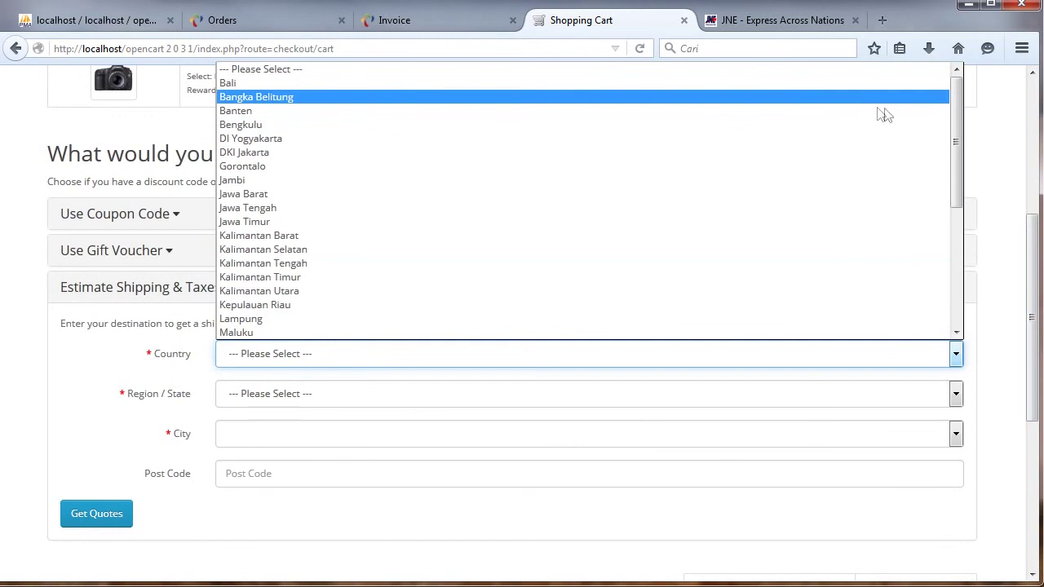
{"action": "left_click_drag", "start_coordinate": [955, 106], "coordinate": [908, 223]}
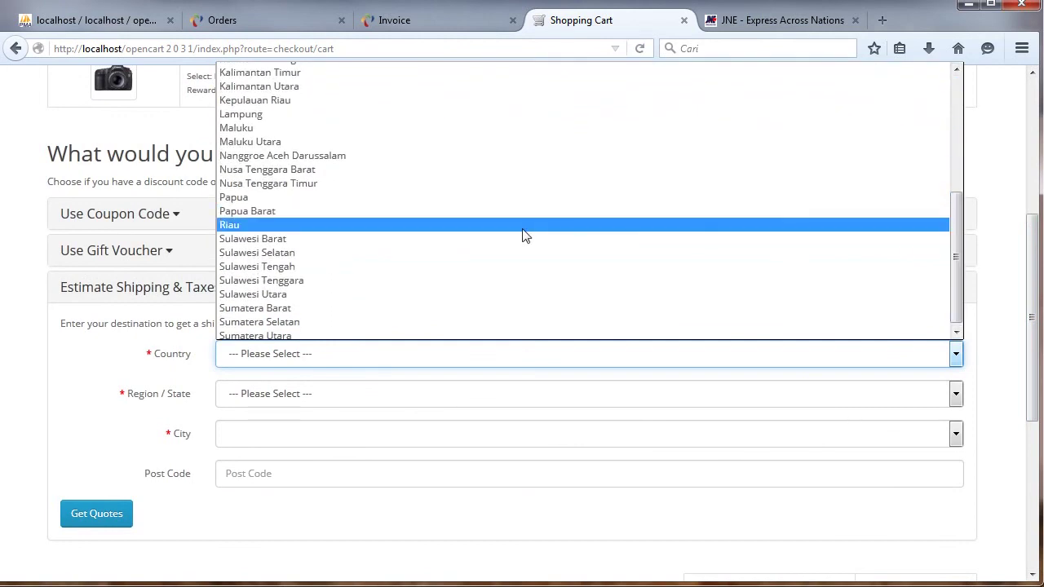
{"action": "left_click", "coordinate": [524, 228]}
{"action": "left_click", "coordinate": [359, 397]}
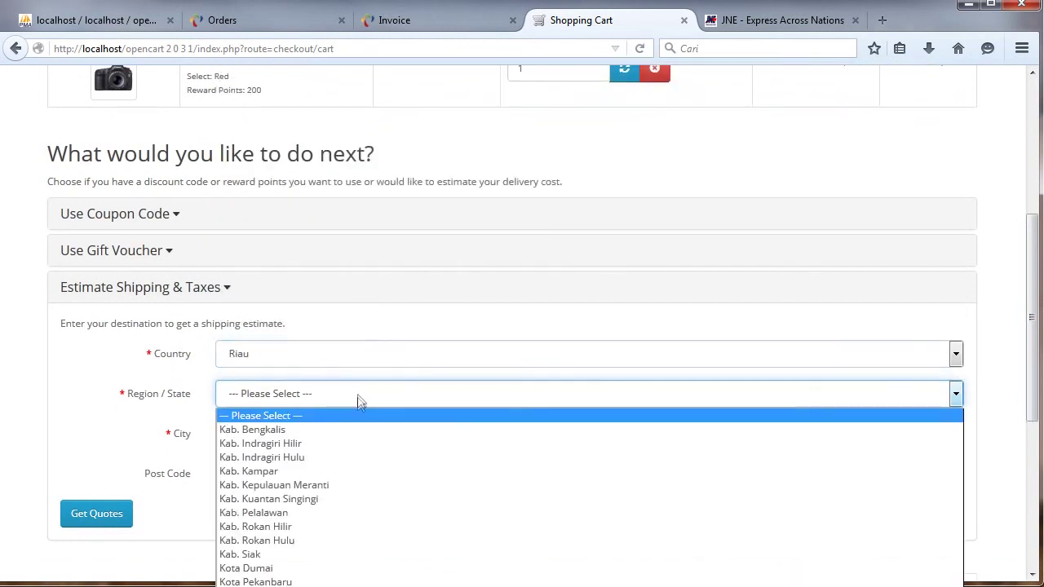
{"action": "left_click", "coordinate": [318, 575]}
{"action": "left_click", "coordinate": [340, 437]}
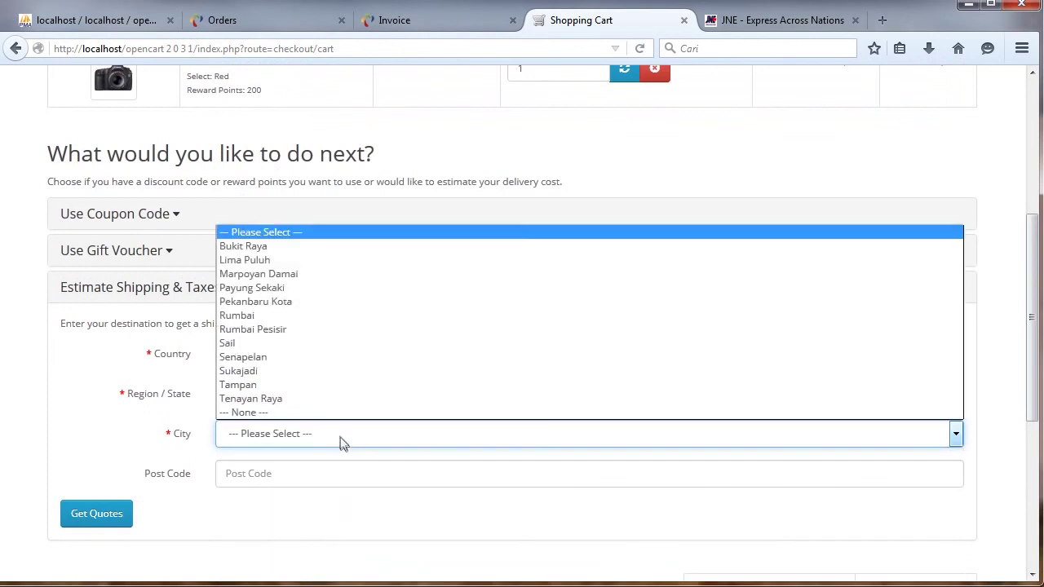
{"action": "left_click", "coordinate": [289, 248]}
{"action": "left_click", "coordinate": [131, 513]}
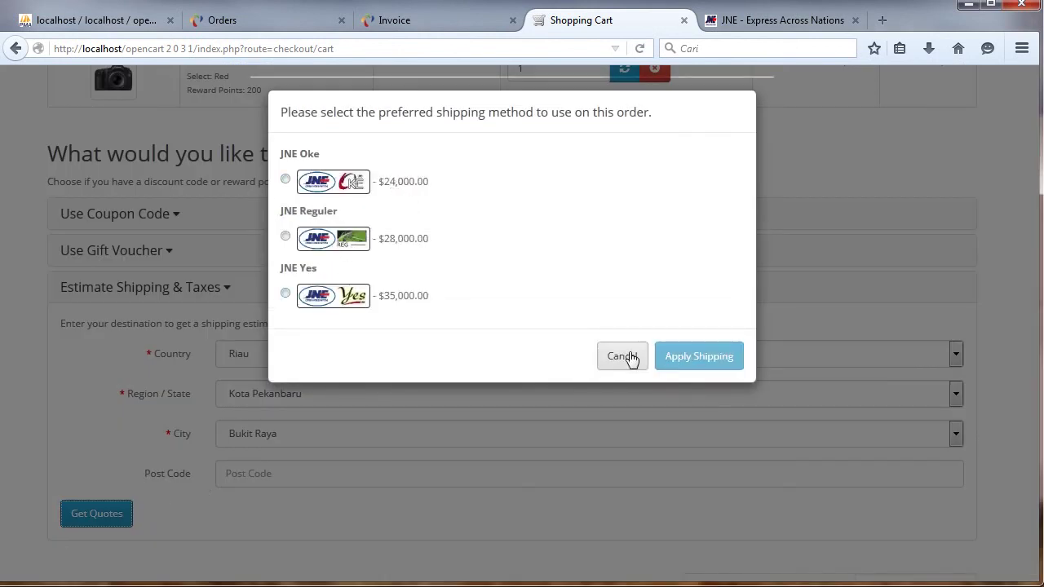
Dismiss the quotes and change the estimator's province to Papua Barat.
{"action": "left_click", "coordinate": [629, 357]}
{"action": "left_click", "coordinate": [340, 361]}
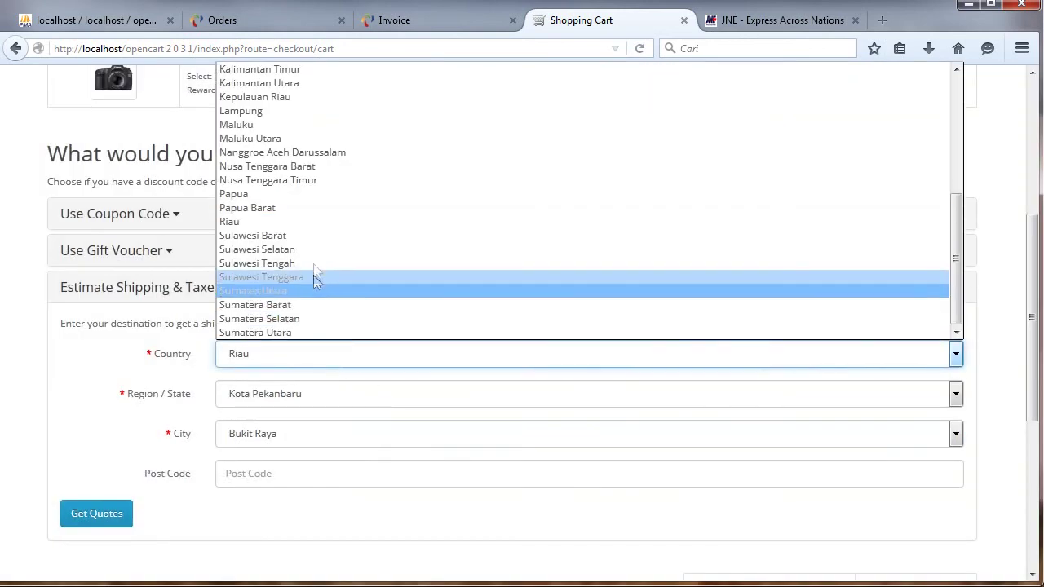
{"action": "left_click", "coordinate": [345, 212]}
Get quotes for Fakfak Barat, Kab. Fakfak (all JNE services unavailable), then open the cart summary.
{"action": "left_click", "coordinate": [303, 393]}
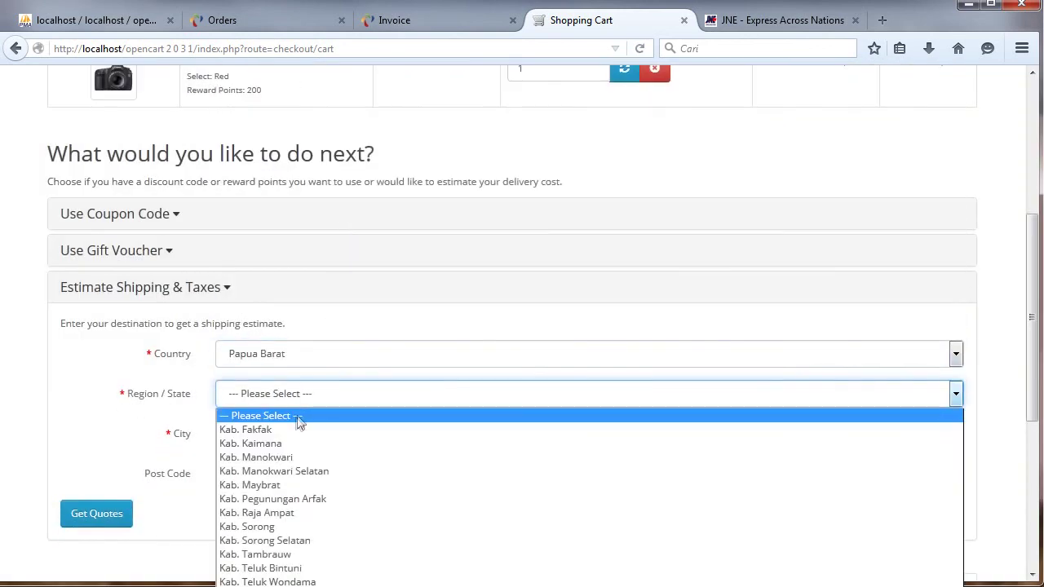
{"action": "left_click", "coordinate": [296, 430]}
{"action": "left_click", "coordinate": [308, 435]}
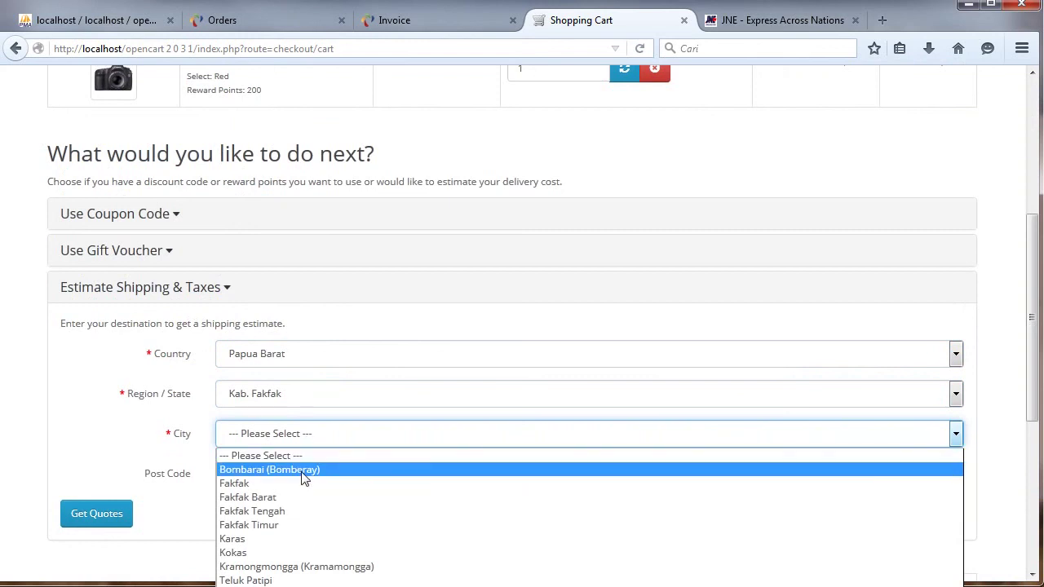
{"action": "left_click", "coordinate": [296, 499]}
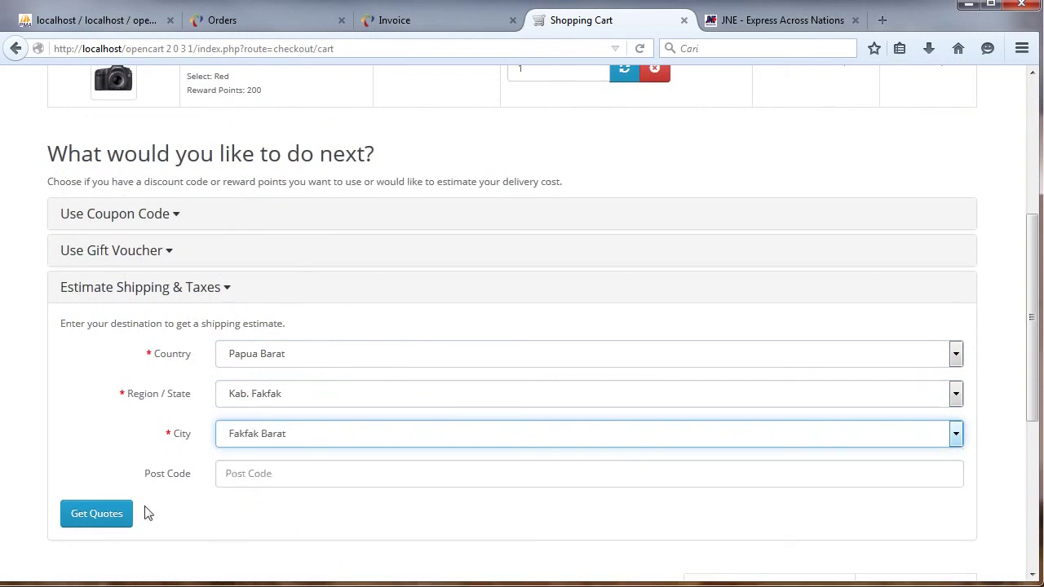
{"action": "left_click", "coordinate": [122, 516]}
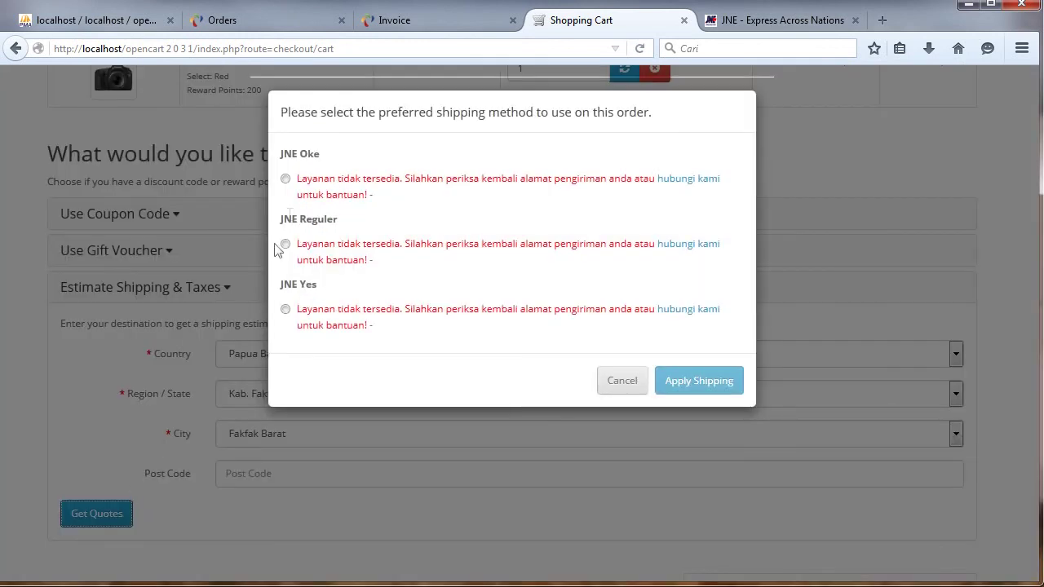
{"action": "left_click", "coordinate": [623, 382]}
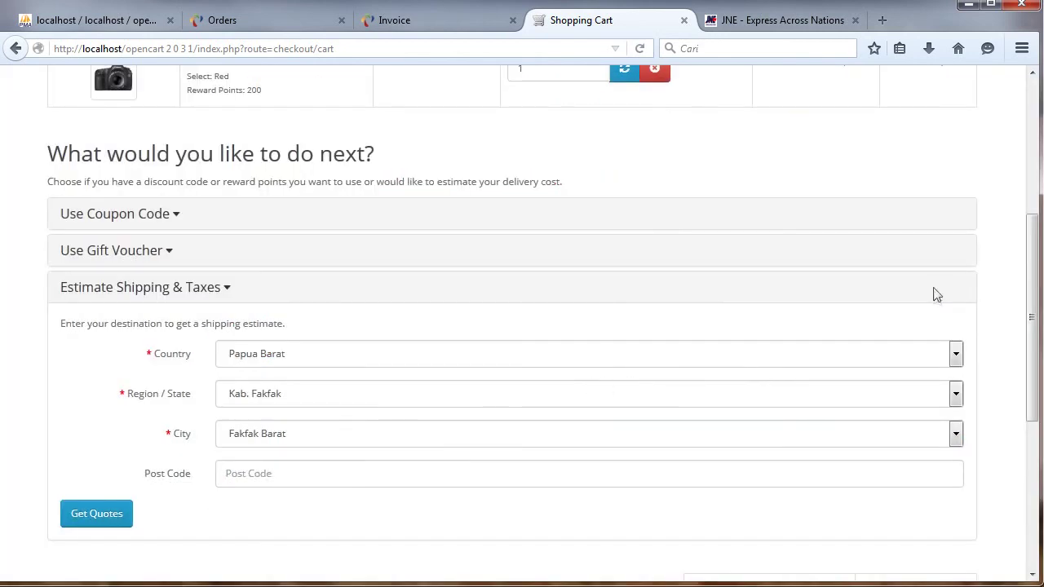
{"action": "scroll", "coordinate": [1032, 318], "scroll_direction": "up", "scroll_amount": 7}
{"action": "left_click", "coordinate": [923, 143]}
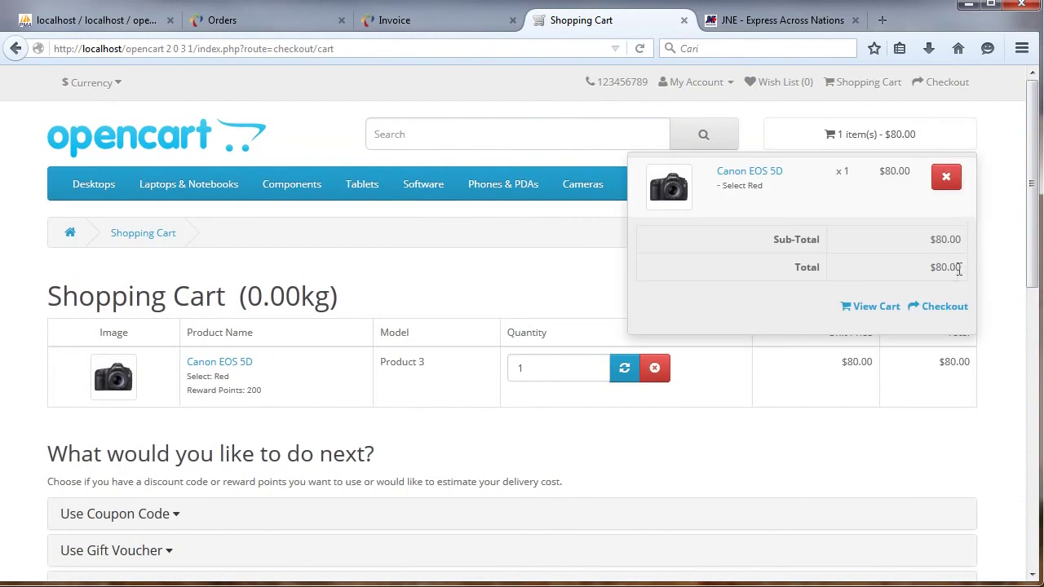
Start checkout as a guest and continue to the billing details form.
{"action": "left_click", "coordinate": [929, 307]}
{"action": "scroll", "coordinate": [1032, 181], "scroll_direction": "down", "scroll_amount": 2}
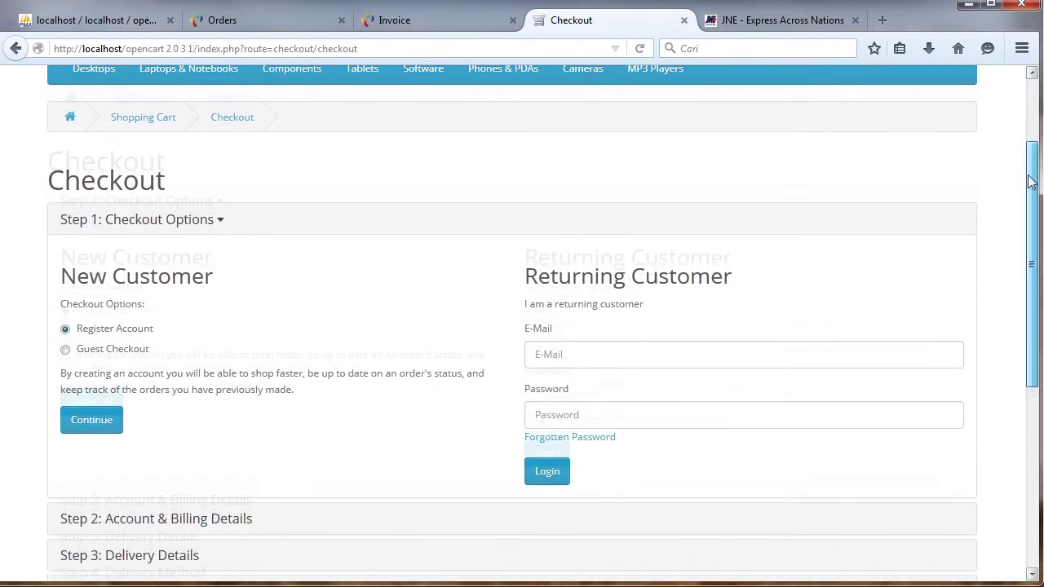
{"action": "left_click", "coordinate": [115, 307]}
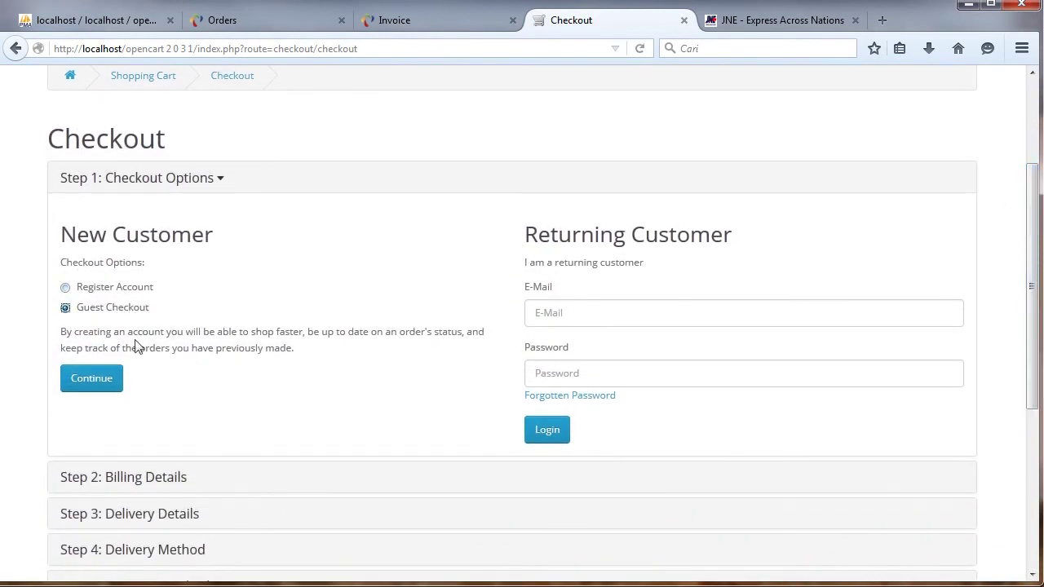
{"action": "left_click", "coordinate": [103, 380]}
Fill in the guest's billing name, e-mail, telephone and first address line.
{"action": "left_click", "coordinate": [296, 318]}
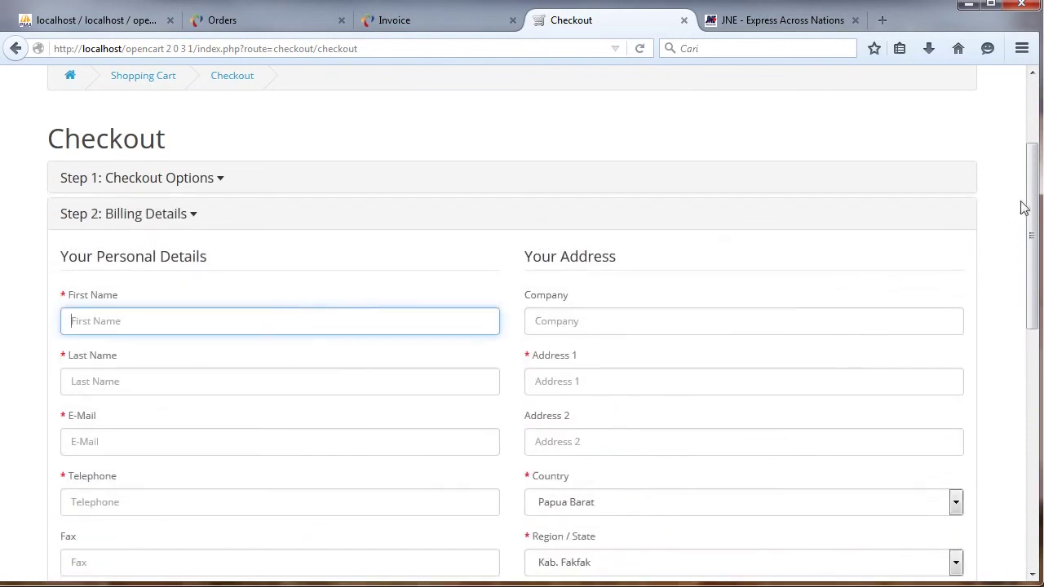
{"action": "scroll", "coordinate": [248, 204], "scroll_direction": "down", "scroll_amount": 3}
{"action": "left_click", "coordinate": [118, 260]}
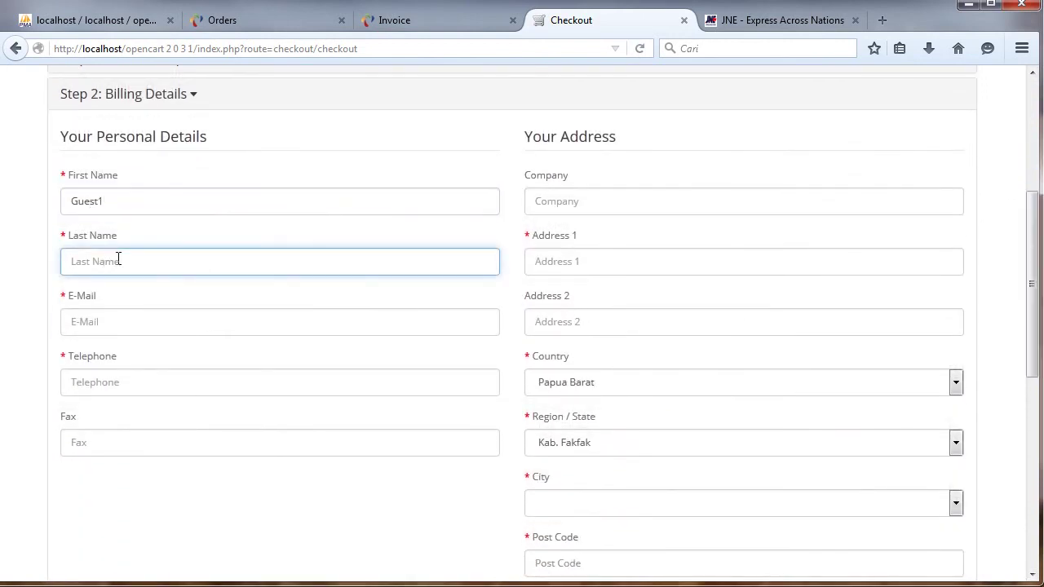
{"action": "left_click", "coordinate": [151, 312]}
{"action": "type", "text": "guest1@nama1234.ddd"}
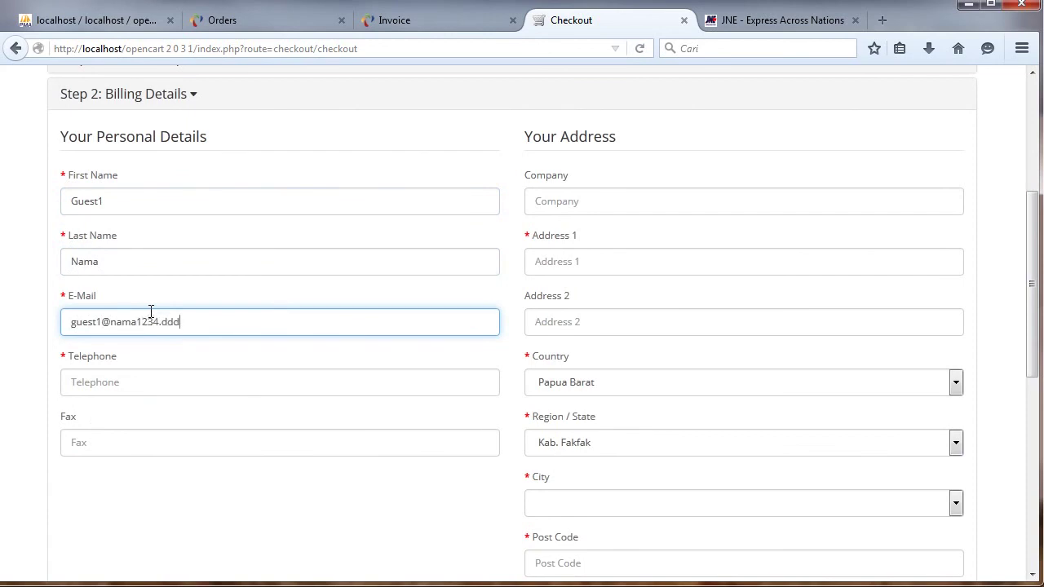
{"action": "left_click", "coordinate": [287, 380]}
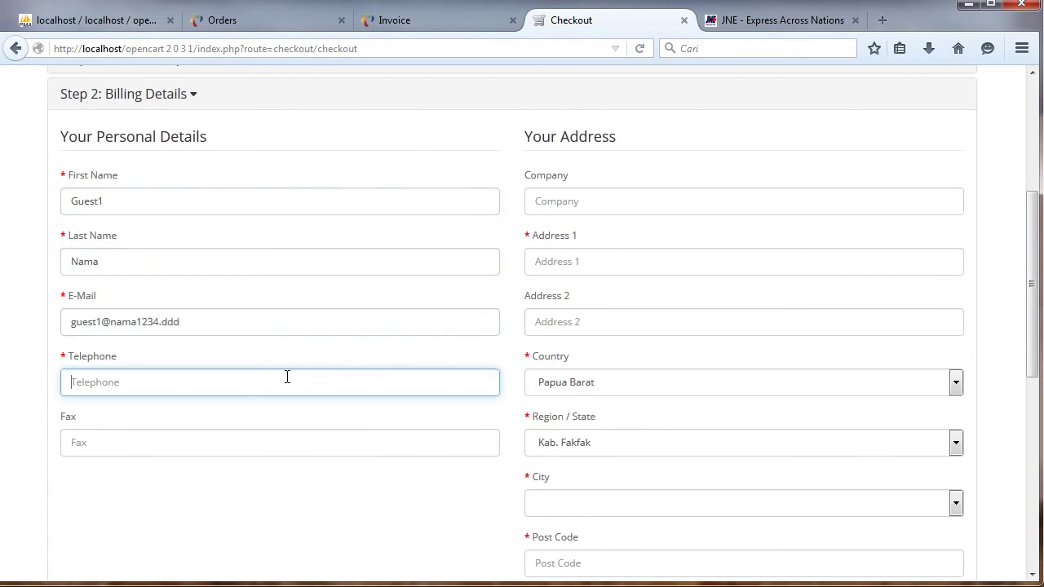
{"action": "left_click", "coordinate": [716, 256]}
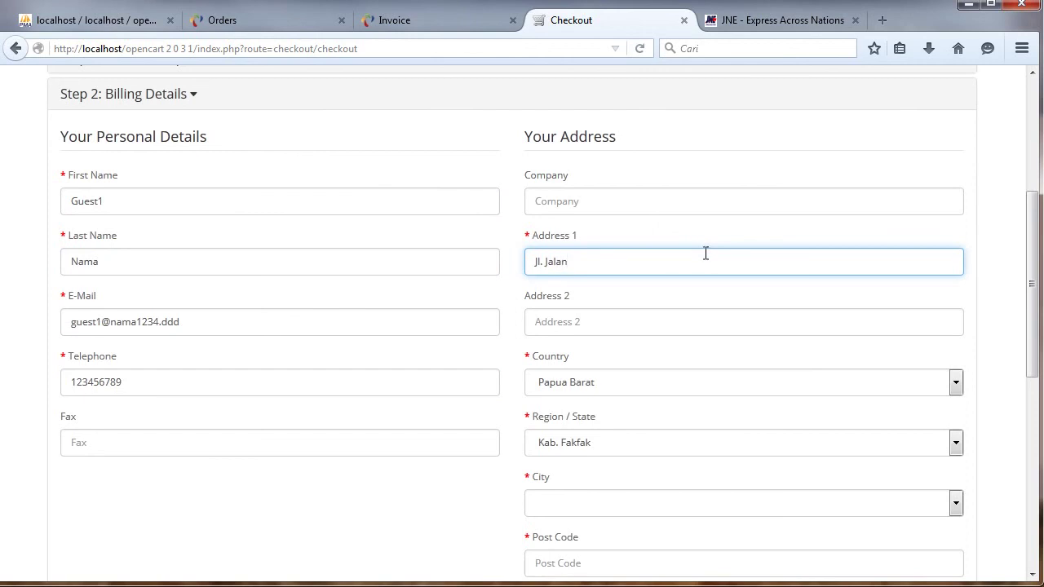
Set billing to Medan Barat, Kota Medan, Sumatera Utara with a post code, using a different delivery address.
{"action": "left_click", "coordinate": [624, 391]}
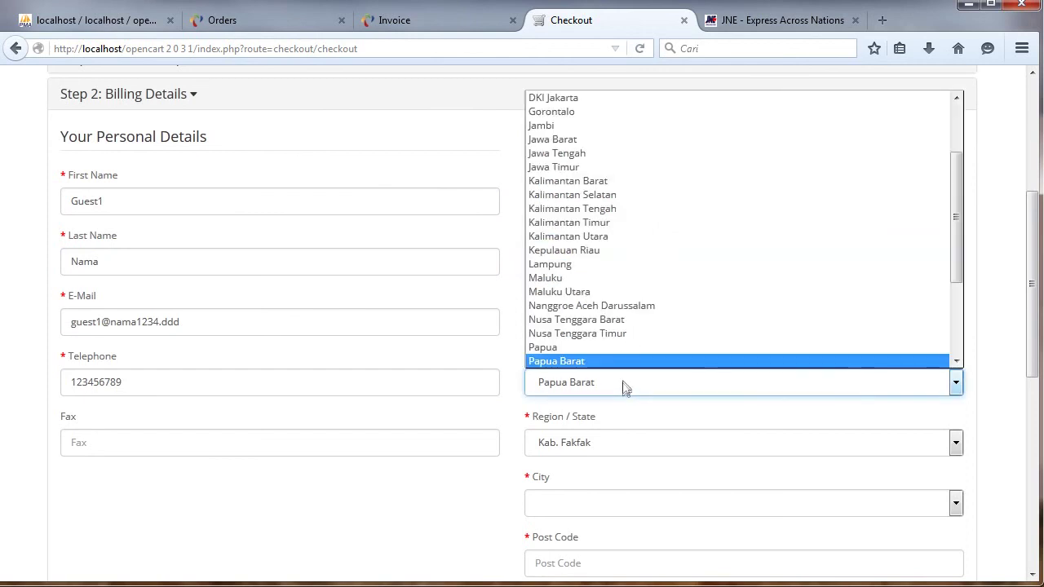
{"action": "scroll", "coordinate": [942, 216], "scroll_direction": "down", "scroll_amount": 2}
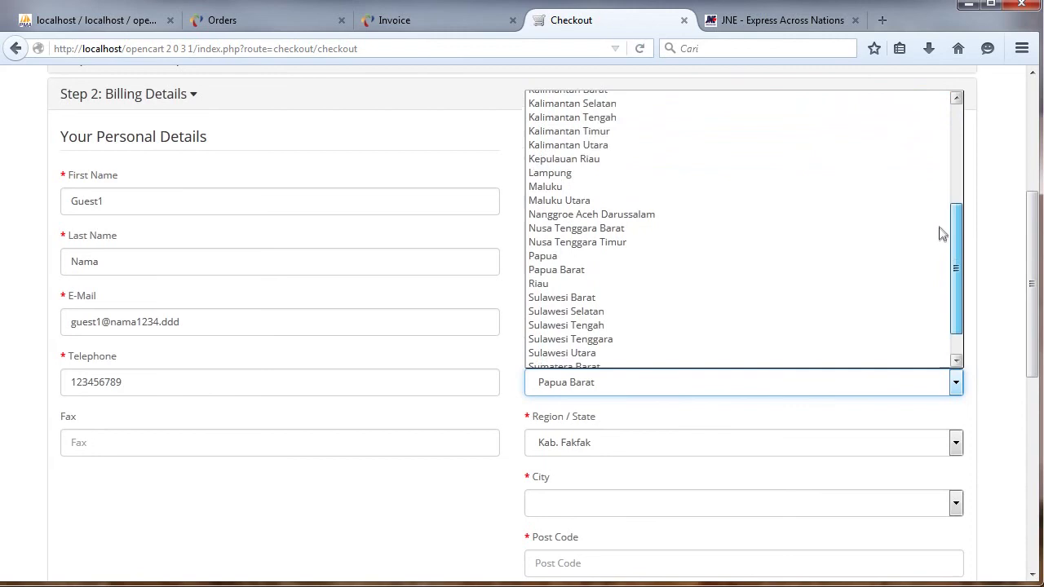
{"action": "scroll", "coordinate": [942, 234], "scroll_direction": "down", "scroll_amount": 1}
{"action": "left_click", "coordinate": [615, 360]}
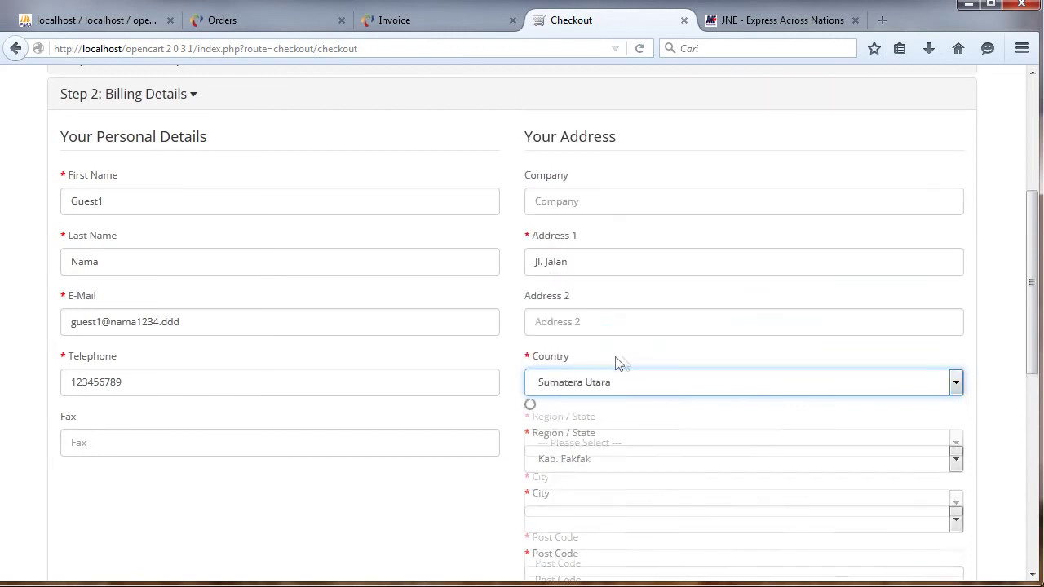
{"action": "left_click", "coordinate": [640, 448]}
{"action": "left_click", "coordinate": [760, 353]}
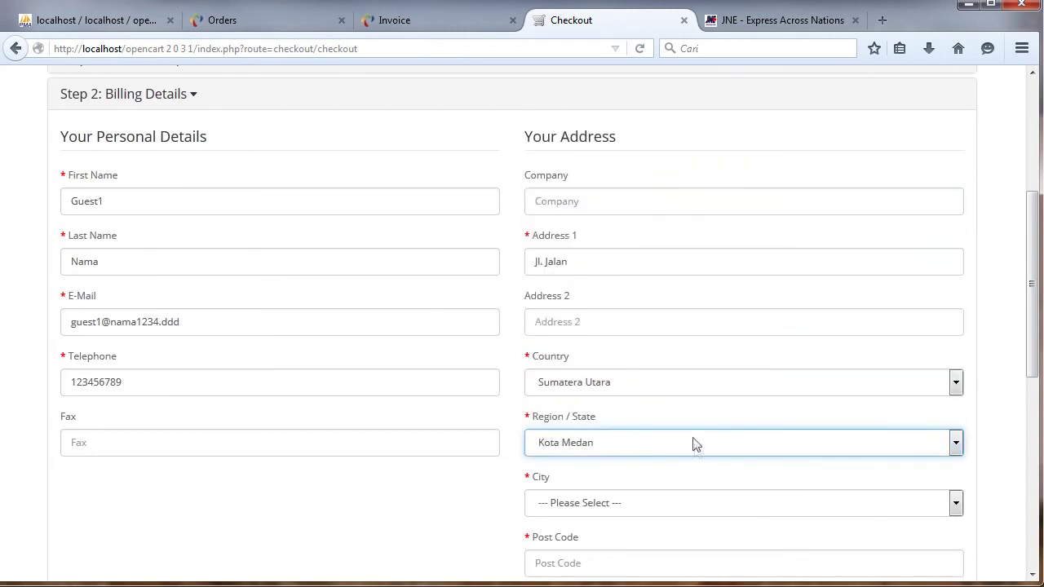
{"action": "left_click", "coordinate": [670, 503]}
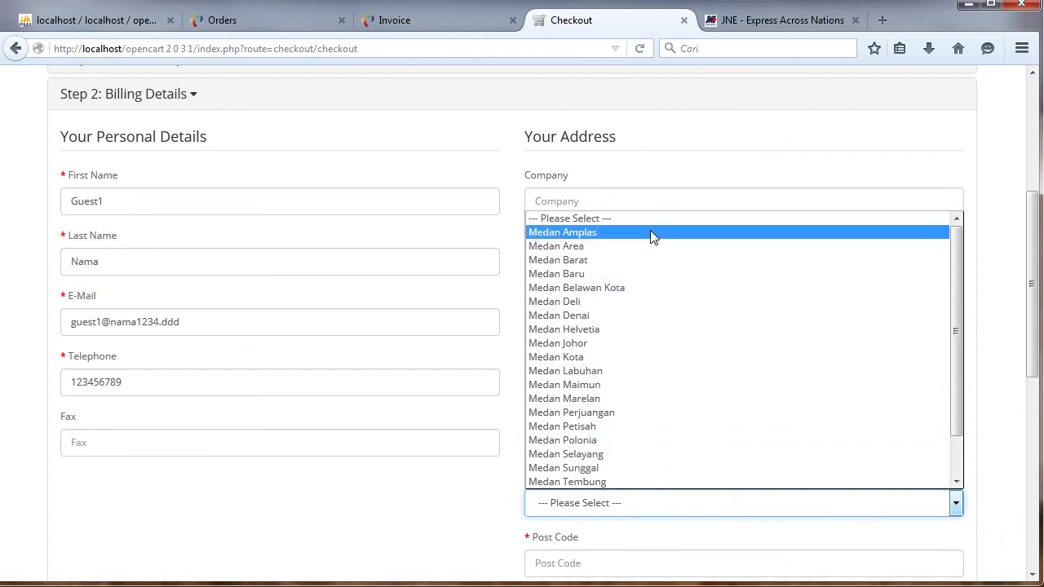
{"action": "left_click", "coordinate": [651, 259]}
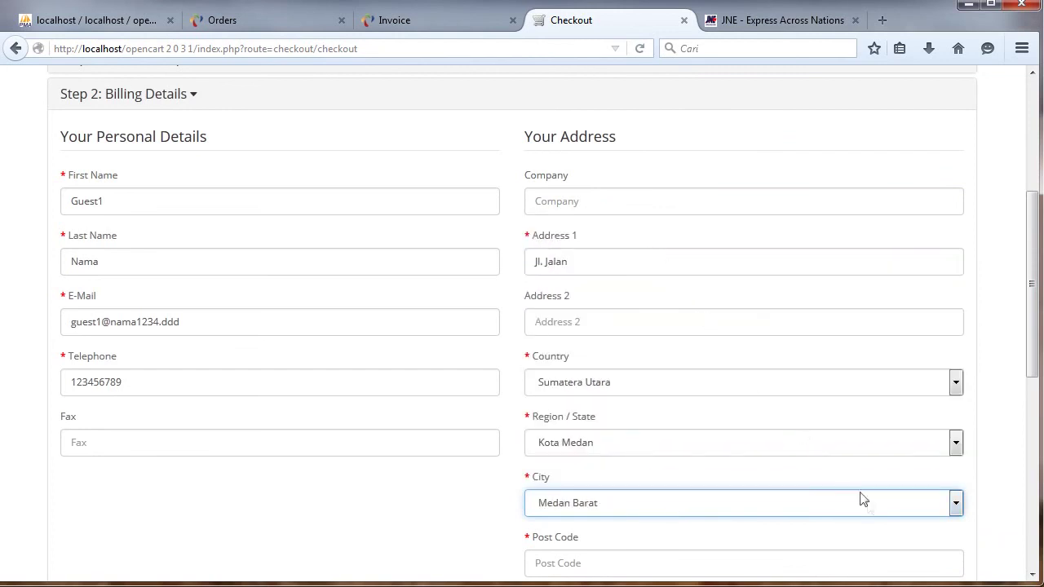
{"action": "left_click_drag", "start_coordinate": [1037, 283], "coordinate": [1002, 361]}
{"action": "left_click", "coordinate": [773, 372]}
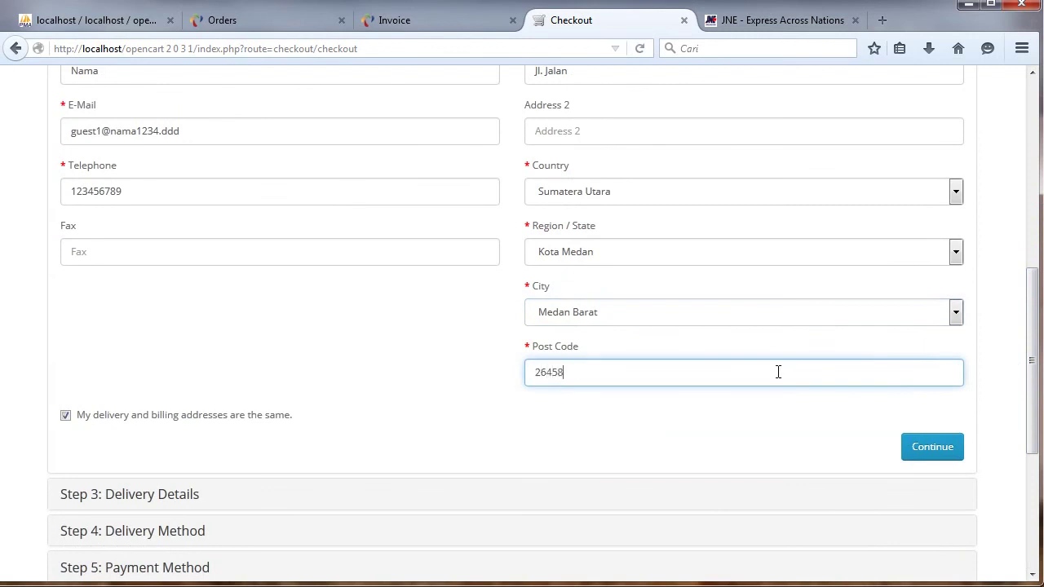
{"action": "left_click", "coordinate": [218, 421]}
{"action": "left_click", "coordinate": [943, 449]}
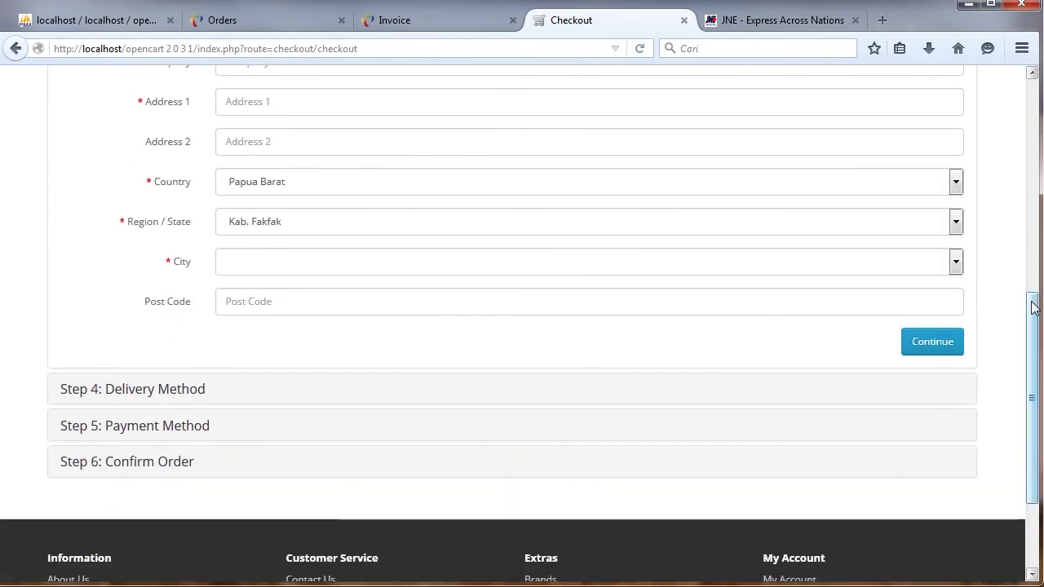
Enter the delivery first and last name and address line 'Jl. Guest'.
{"action": "scroll", "coordinate": [897, 245], "scroll_direction": "up", "scroll_amount": 3}
{"action": "left_click", "coordinate": [528, 140]}
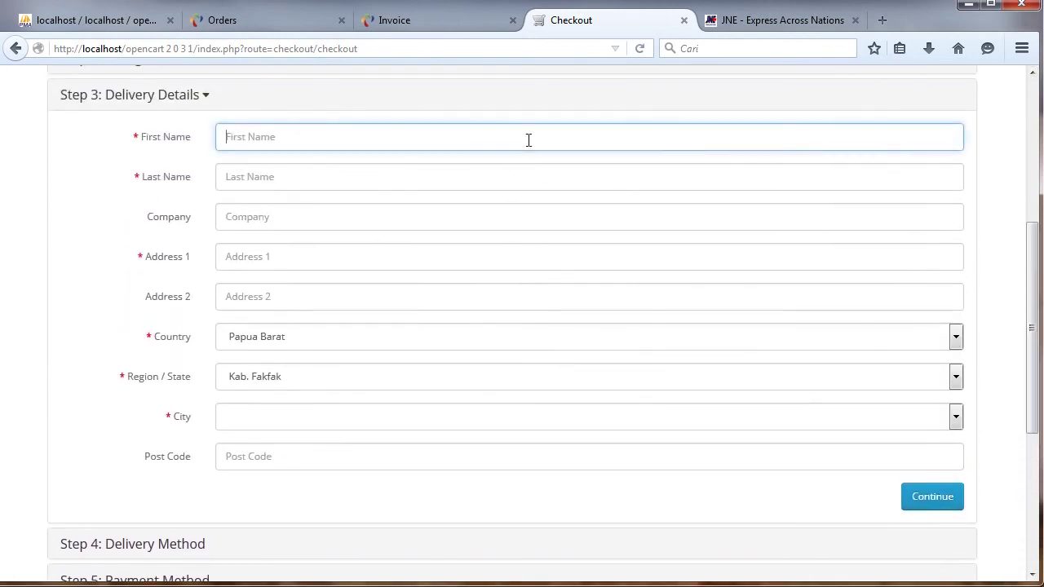
{"action": "left_click", "coordinate": [324, 176]}
{"action": "left_click", "coordinate": [350, 262]}
{"action": "type", "text": "Jl. Guest"}
{"action": "key", "text": "Tab"}
Set the delivery location to Aek Kuasan, Kab. Asahan, Sumatera Utara, post code 25846.
{"action": "left_click", "coordinate": [345, 341]}
{"action": "key", "text": "Down"}
{"action": "key", "text": "Down"}
{"action": "key", "text": "Down"}
{"action": "key", "text": "Down"}
{"action": "key", "text": "Down"}
{"action": "key", "text": "Down"}
{"action": "key", "text": "Down"}
{"action": "key", "text": "Down"}
{"action": "key", "text": "Down"}
{"action": "key", "text": "Return"}
{"action": "left_click", "coordinate": [352, 376]}
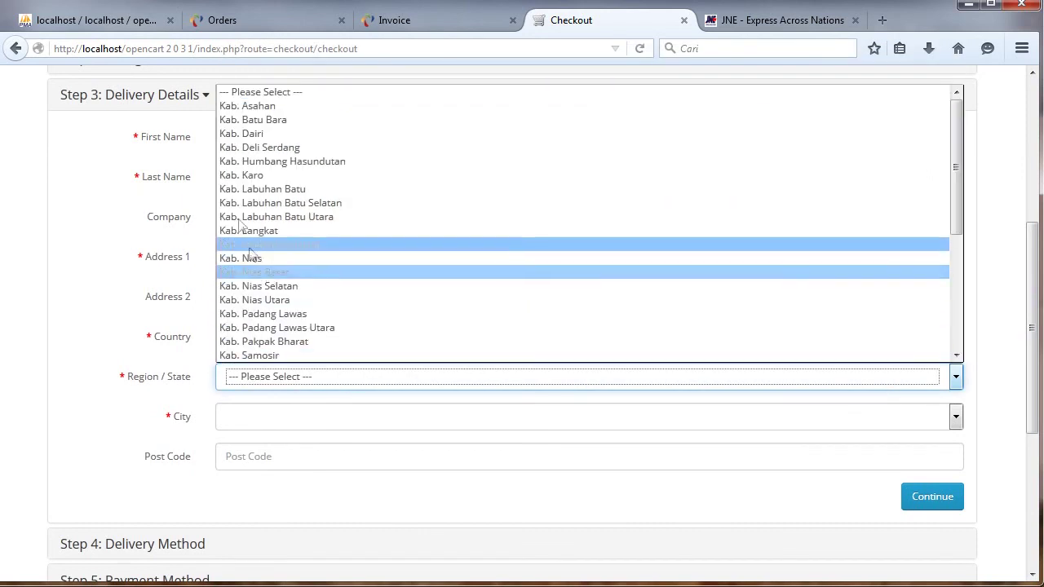
{"action": "left_click", "coordinate": [300, 107]}
{"action": "left_click", "coordinate": [298, 416]}
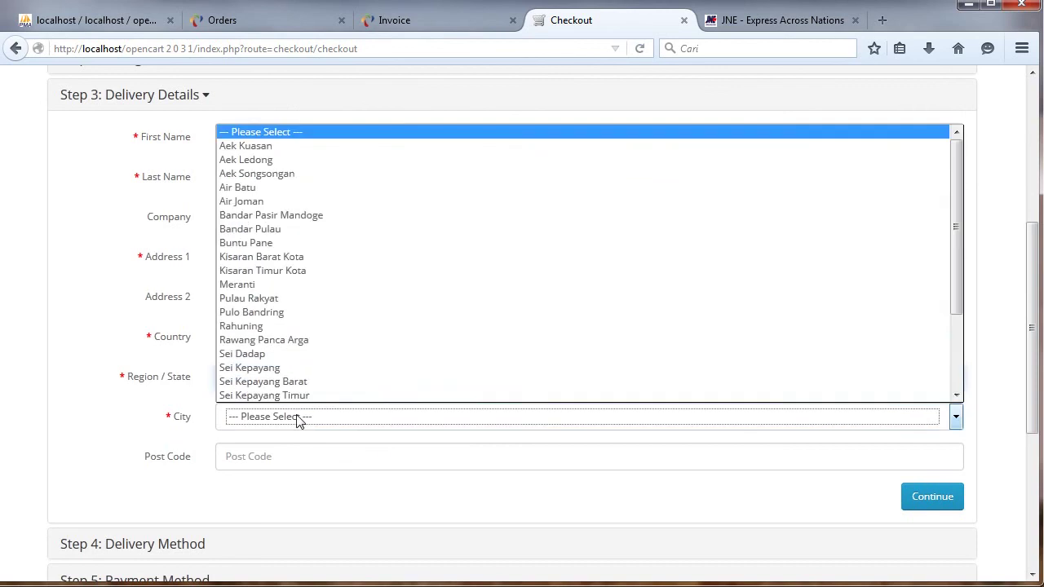
{"action": "left_click", "coordinate": [289, 146]}
{"action": "left_click", "coordinate": [415, 449]}
{"action": "type", "text": "2"}
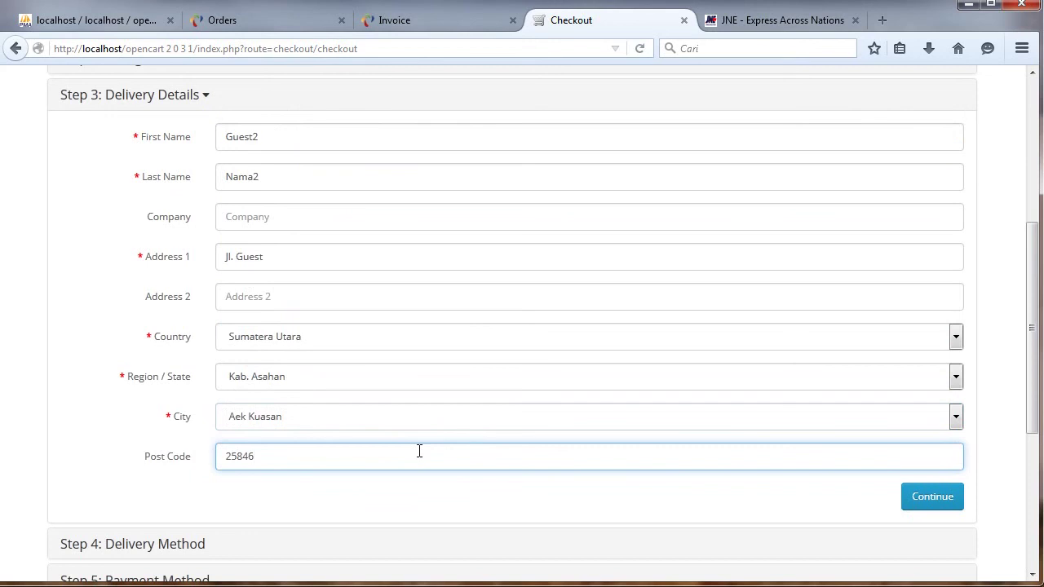
{"action": "type", "text": "5846"}
Submit the delivery address, find JNE services unavailable, and check the JNE tariff page.
{"action": "left_click", "coordinate": [930, 497]}
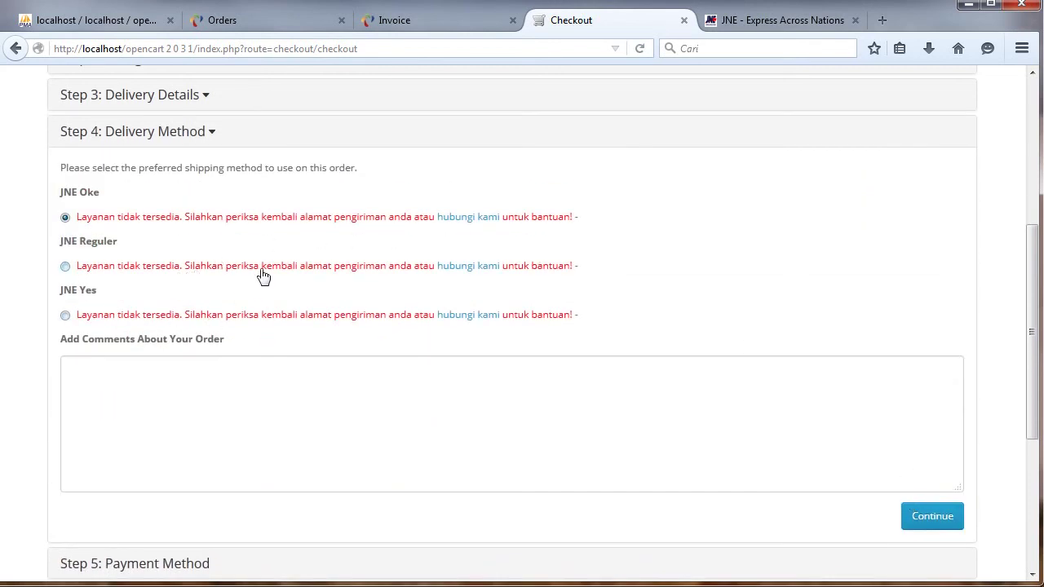
{"action": "left_click", "coordinate": [168, 98]}
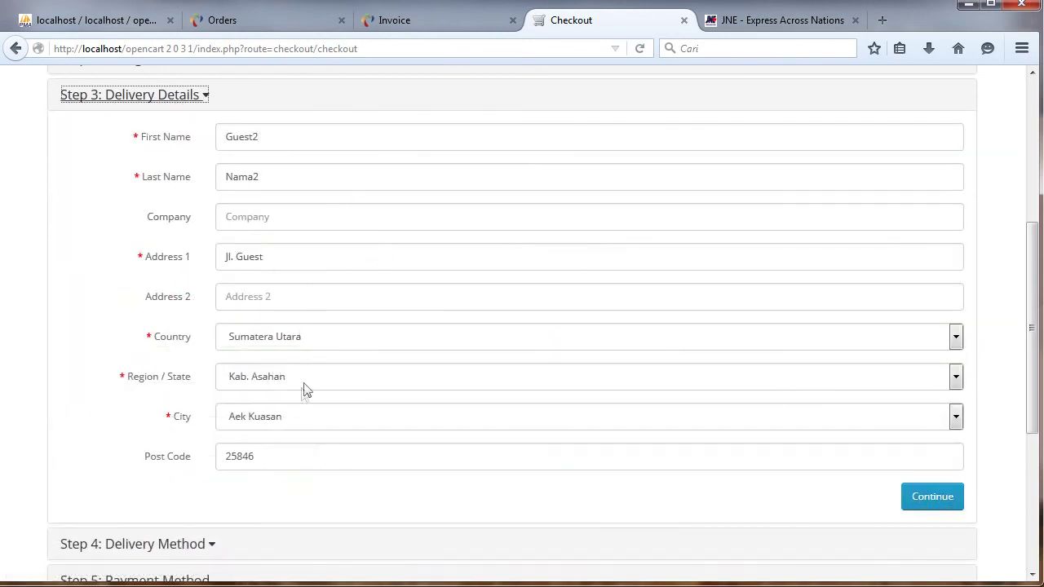
{"action": "left_click", "coordinate": [752, 23]}
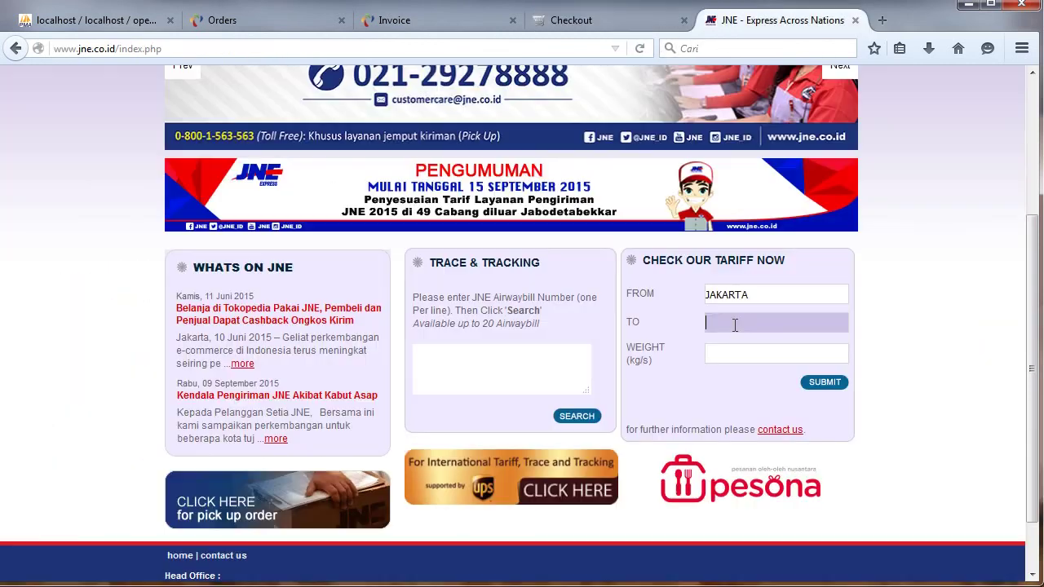
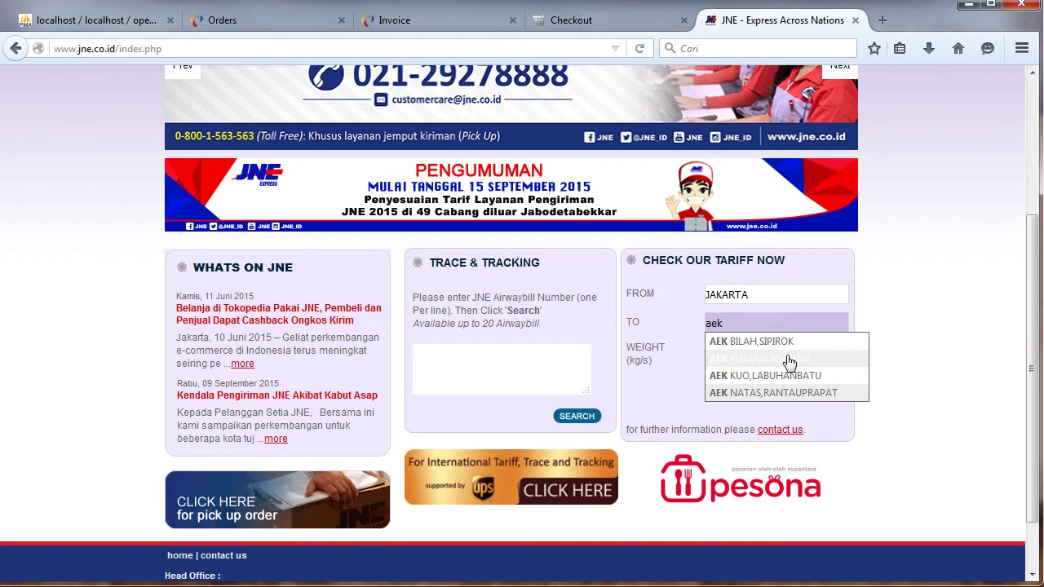
Look up the 1 kg JNE tariff to AEK KUASAN,ASAHAN, entering the captcha code: OKE Rp 43.000, REG Rp 50.000.
{"action": "left_click", "coordinate": [789, 359]}
{"action": "left_click", "coordinate": [774, 353]}
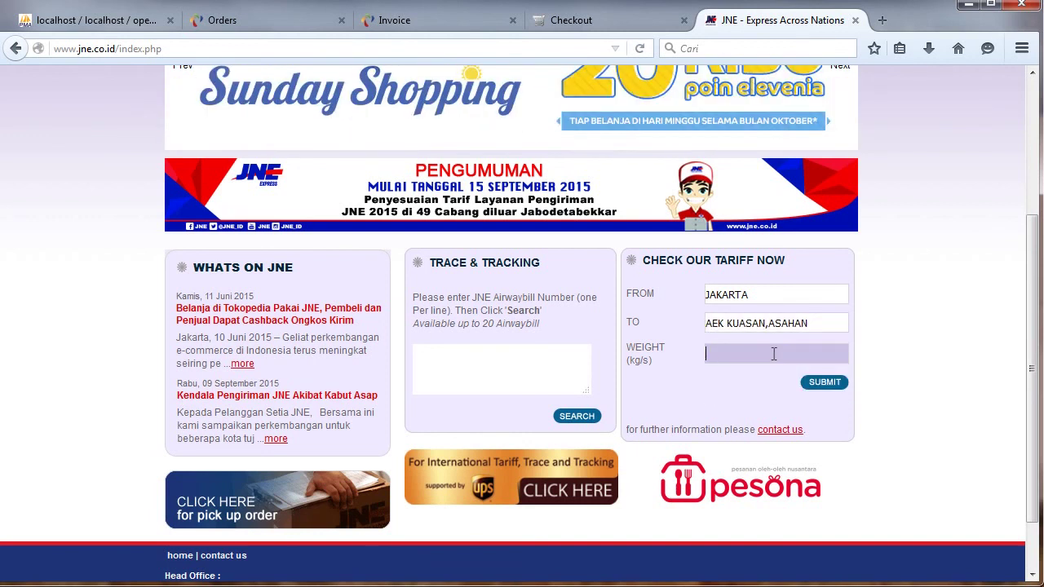
{"action": "type", "text": "1"}
{"action": "left_click", "coordinate": [809, 385]}
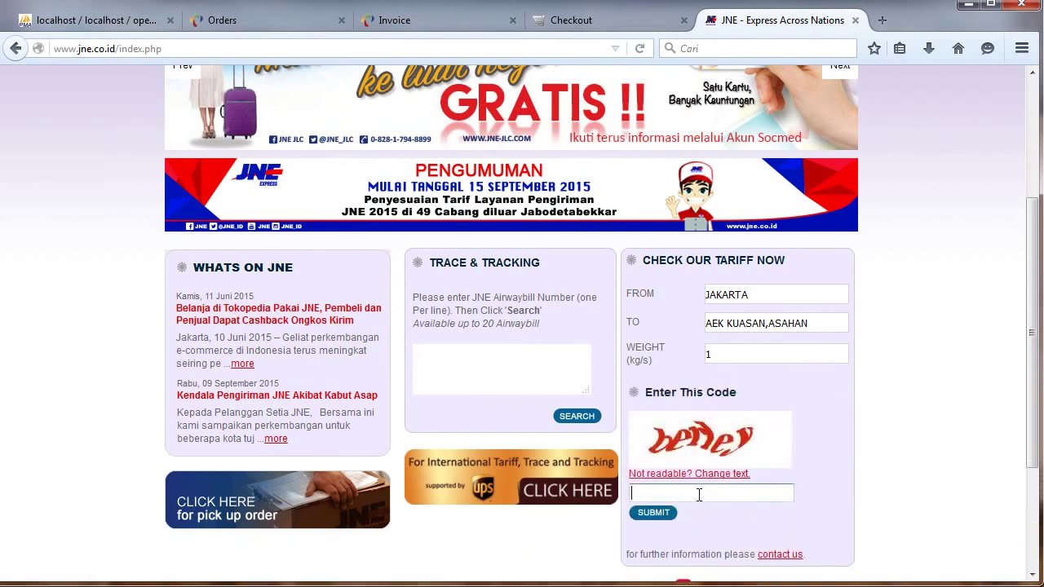
{"action": "type", "text": "berley"}
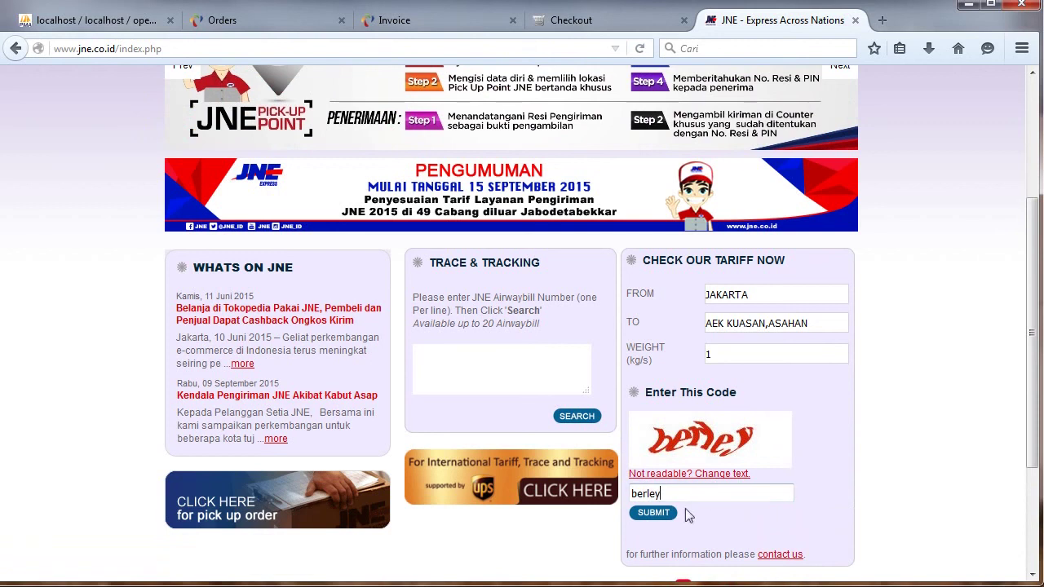
{"action": "left_click", "coordinate": [653, 514]}
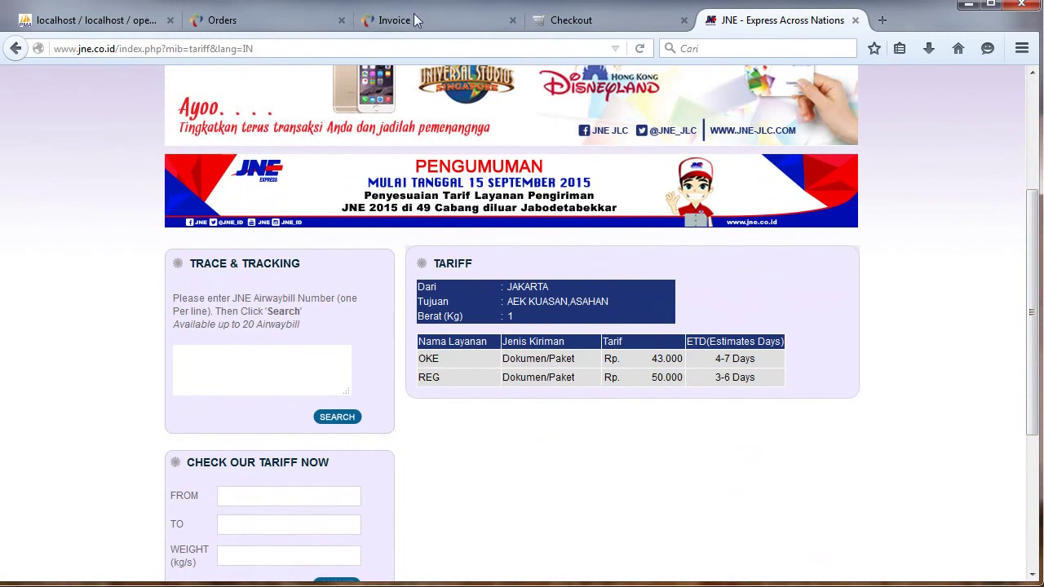
Advance the storefront checkout to the delivery method step, where JNE services are unavailable.
{"action": "left_click", "coordinate": [553, 19]}
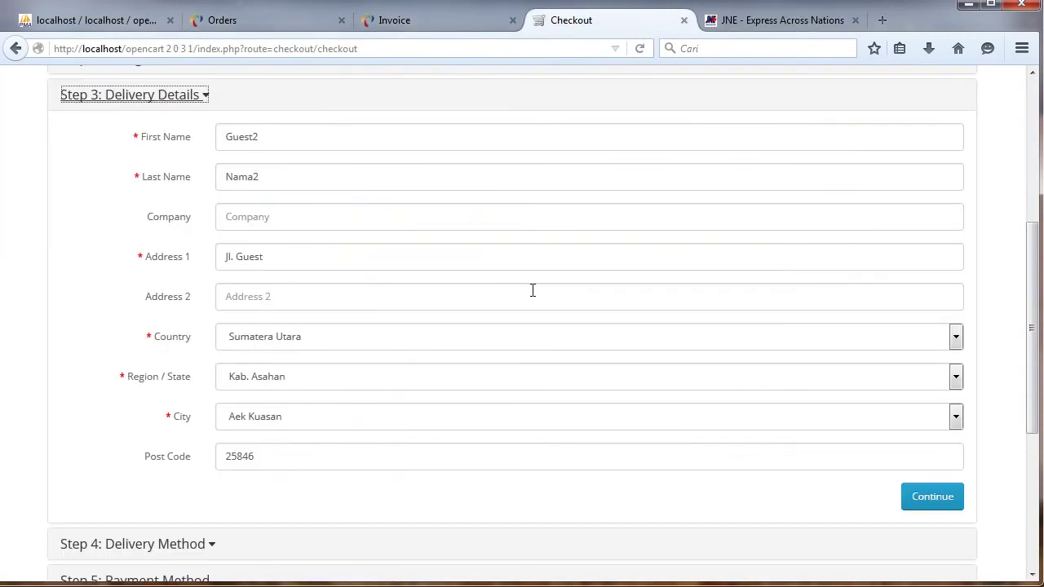
{"action": "left_click", "coordinate": [932, 497]}
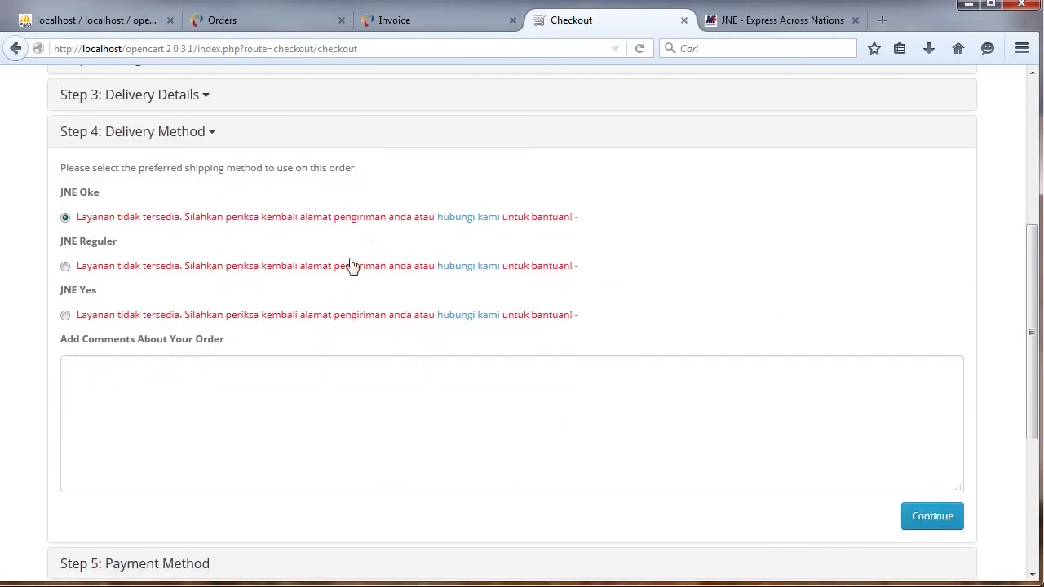
{"action": "left_click", "coordinate": [275, 22]}
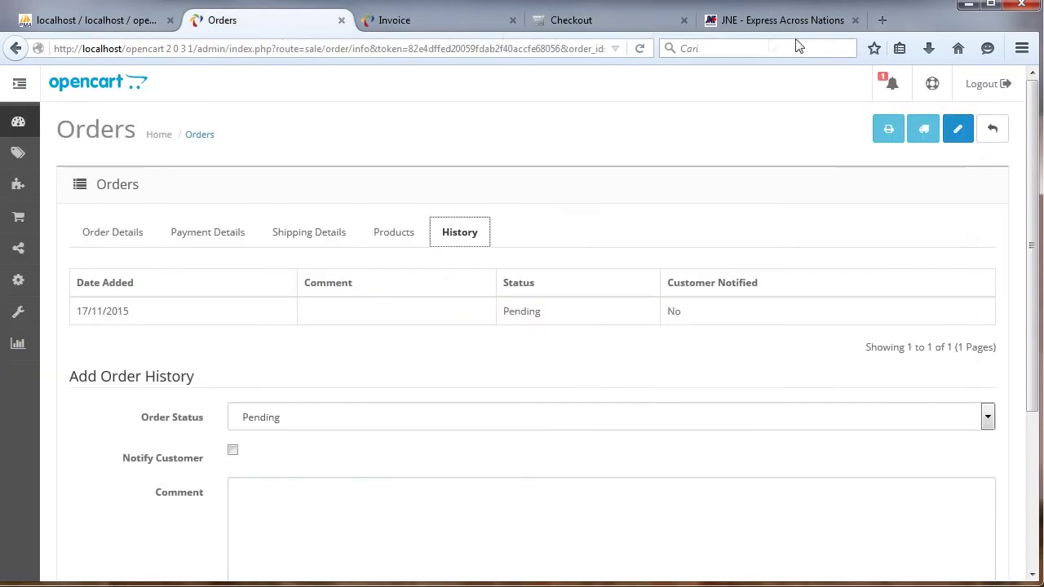
Open the admin Extensions > Shipping list and scroll to the enabled JNE rows.
{"action": "left_click", "coordinate": [738, 23]}
{"action": "left_click", "coordinate": [253, 20]}
{"action": "mouse_move", "coordinate": [38, 190]}
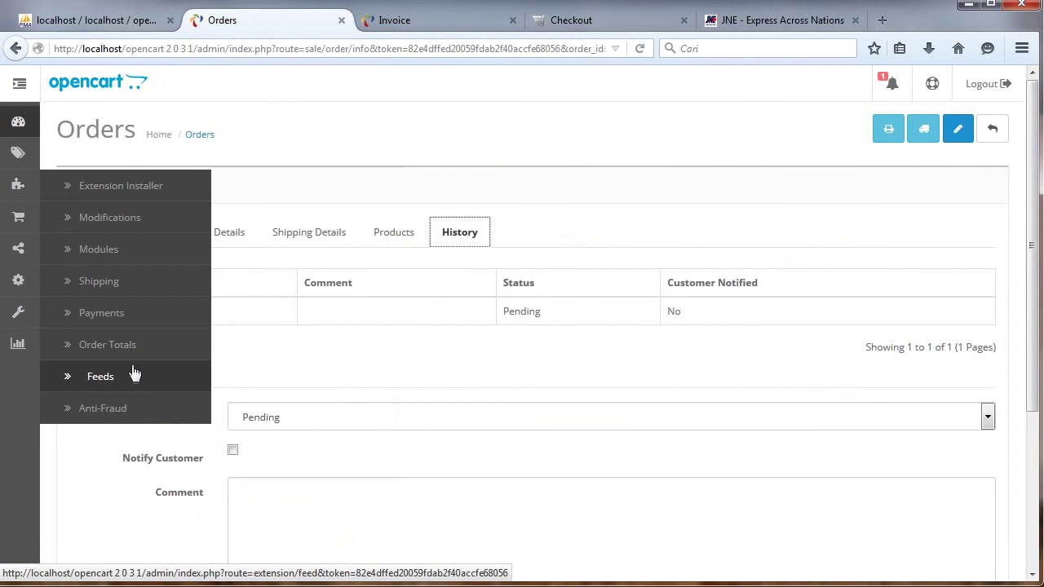
{"action": "left_click", "coordinate": [123, 290]}
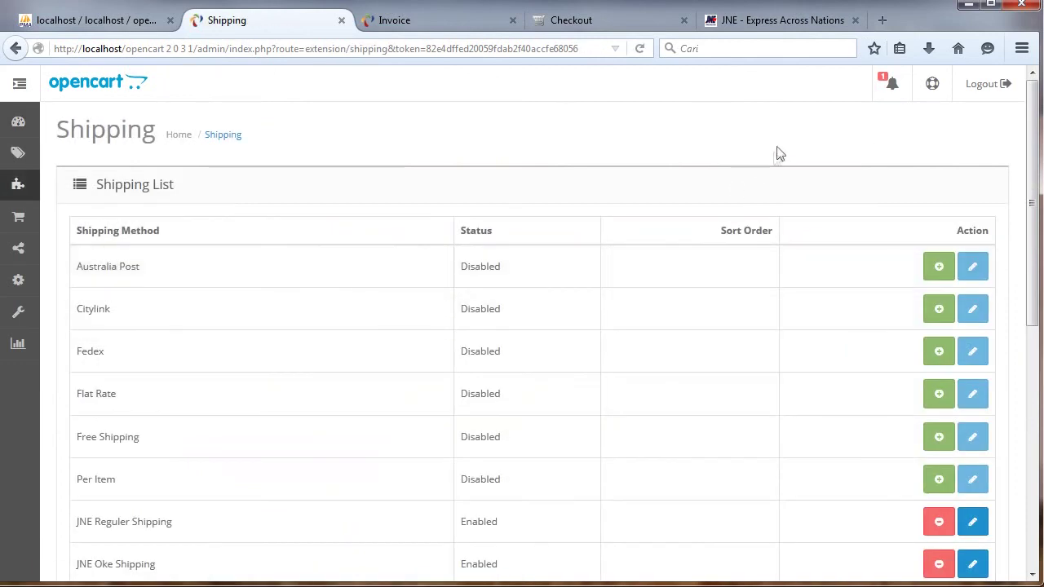
{"action": "scroll", "coordinate": [1008, 247], "scroll_direction": "down", "scroll_amount": 3}
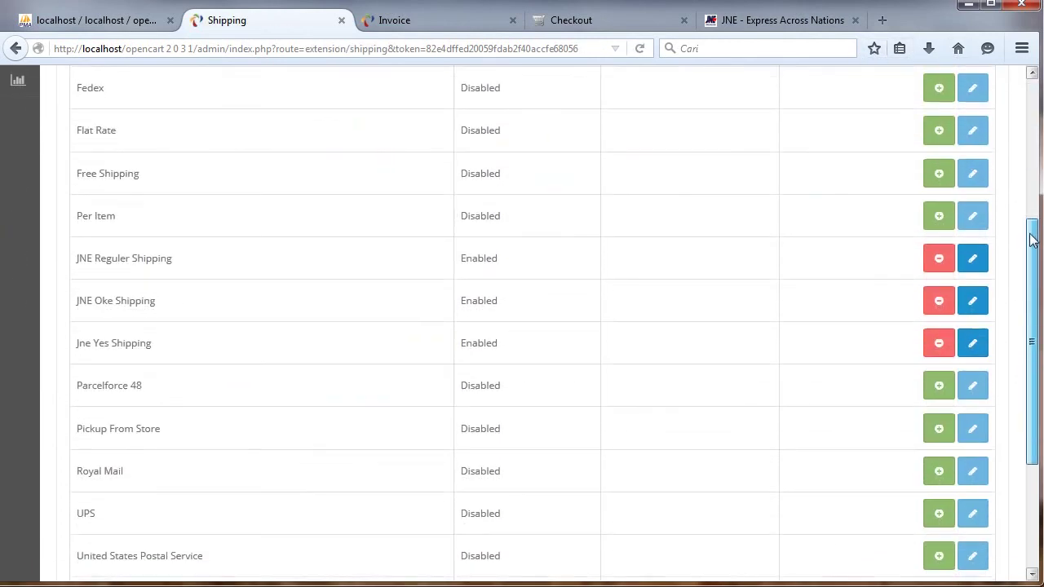
Add a 50000 cost for 6113 Aek Kuasan in JNE Reguler Shipping and save it.
{"action": "left_click", "coordinate": [976, 257]}
{"action": "key", "text": "ctrl+f"}
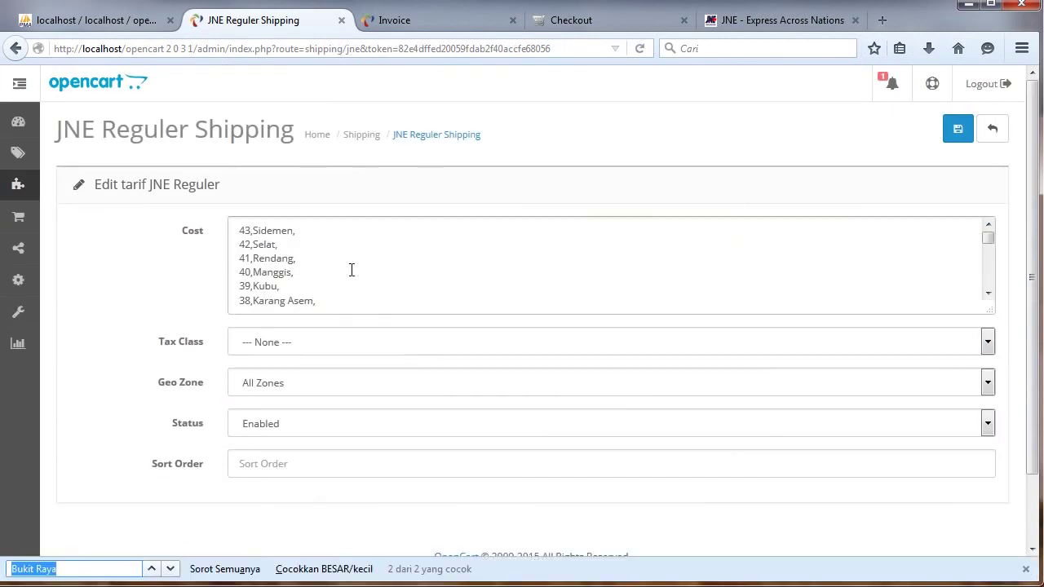
{"action": "type", "text": "aek"}
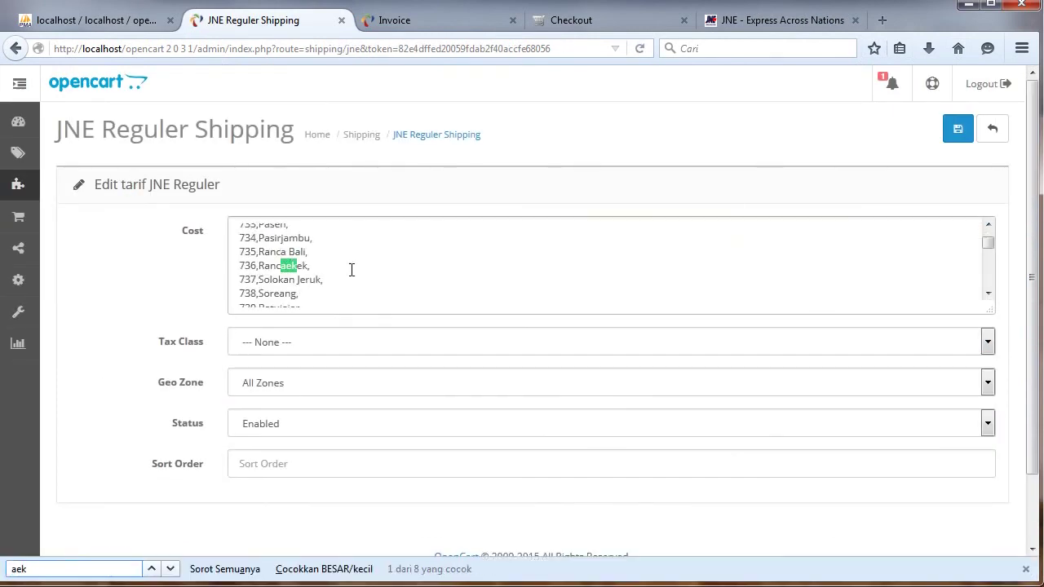
{"action": "type", "text": " a"}
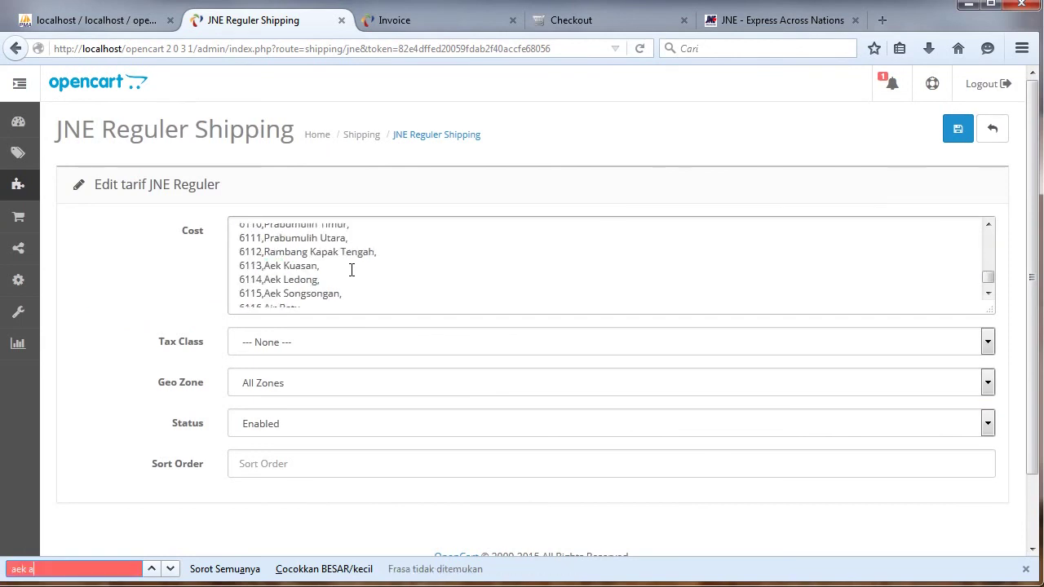
{"action": "left_click", "coordinate": [345, 269]}
{"action": "left_click", "coordinate": [346, 263]}
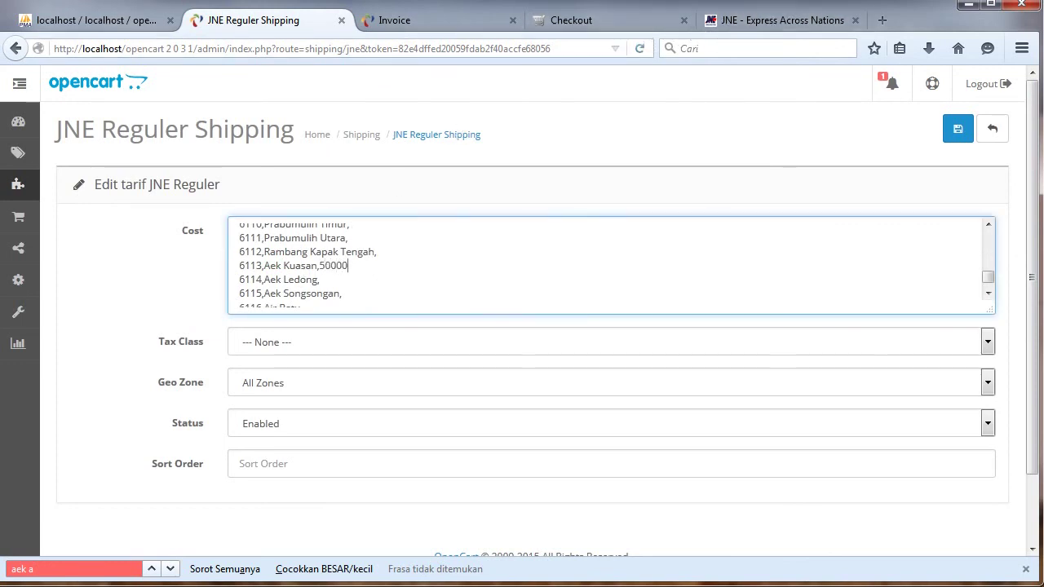
{"action": "left_click", "coordinate": [808, 21]}
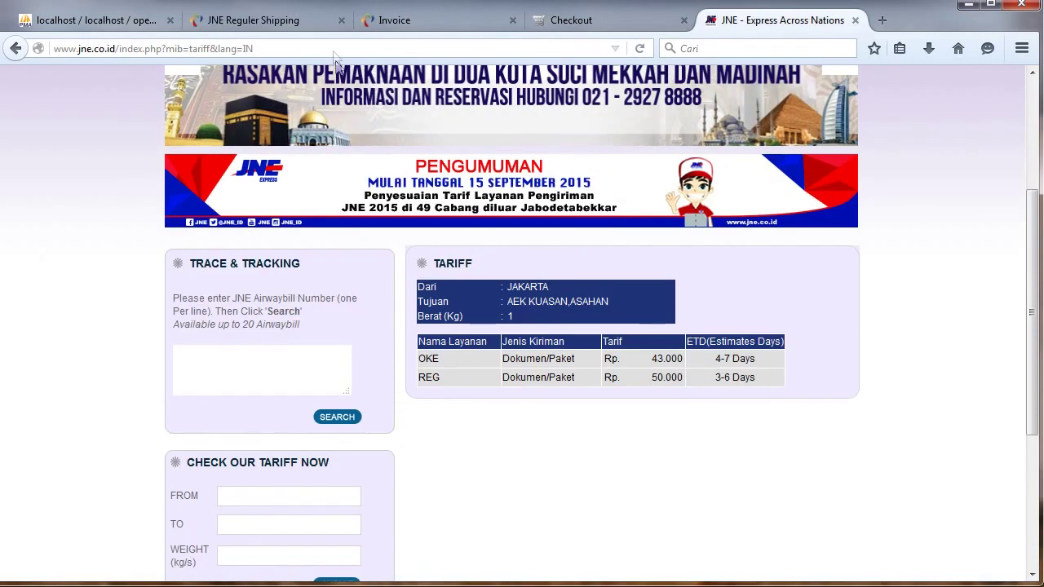
{"action": "left_click", "coordinate": [253, 20]}
{"action": "left_click", "coordinate": [951, 139]}
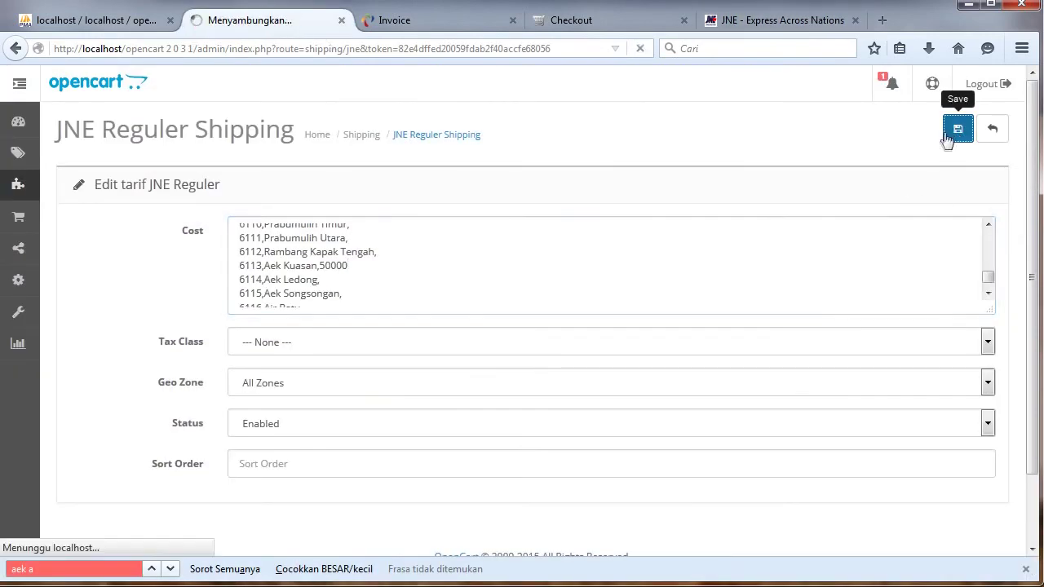
{"action": "scroll", "coordinate": [1035, 147], "scroll_direction": "down", "scroll_amount": 4}
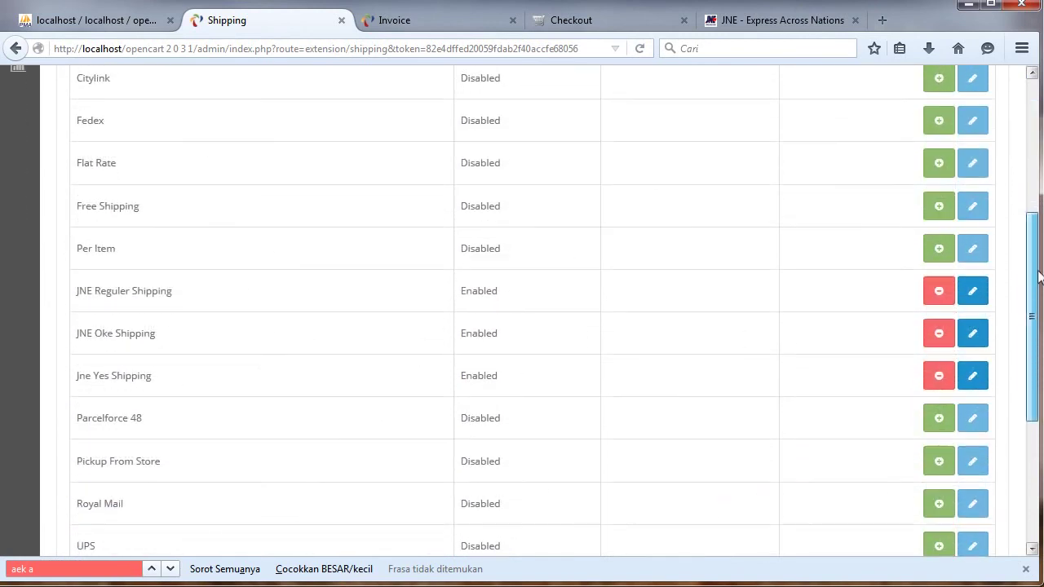
Open JNE Oke Shipping settings and find the Aek Kuasan line in the Cost list.
{"action": "left_click", "coordinate": [974, 335]}
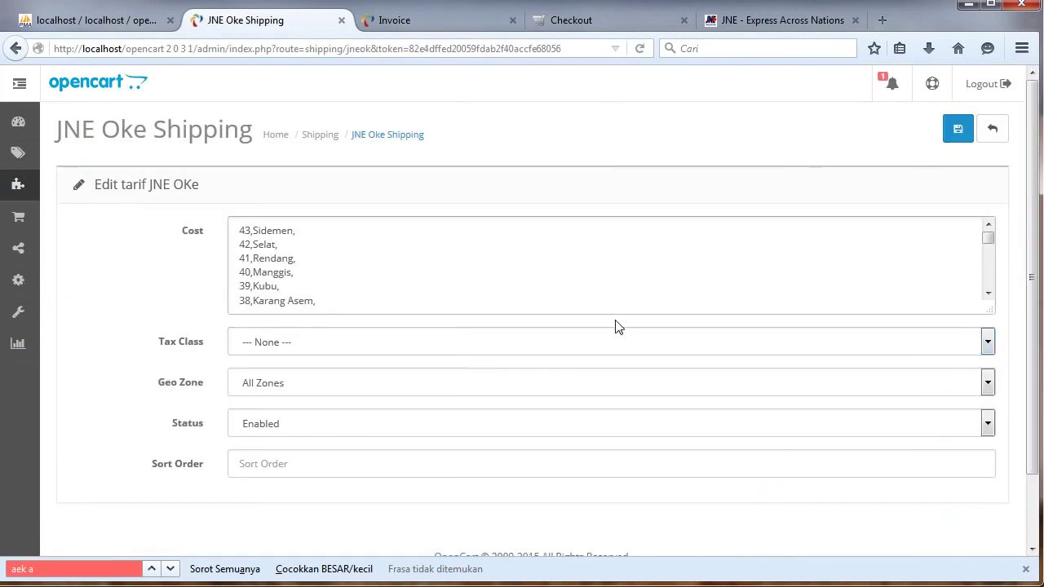
{"action": "left_click", "coordinate": [94, 568]}
{"action": "key", "text": "BackSpace"}
{"action": "type", "text": "k"}
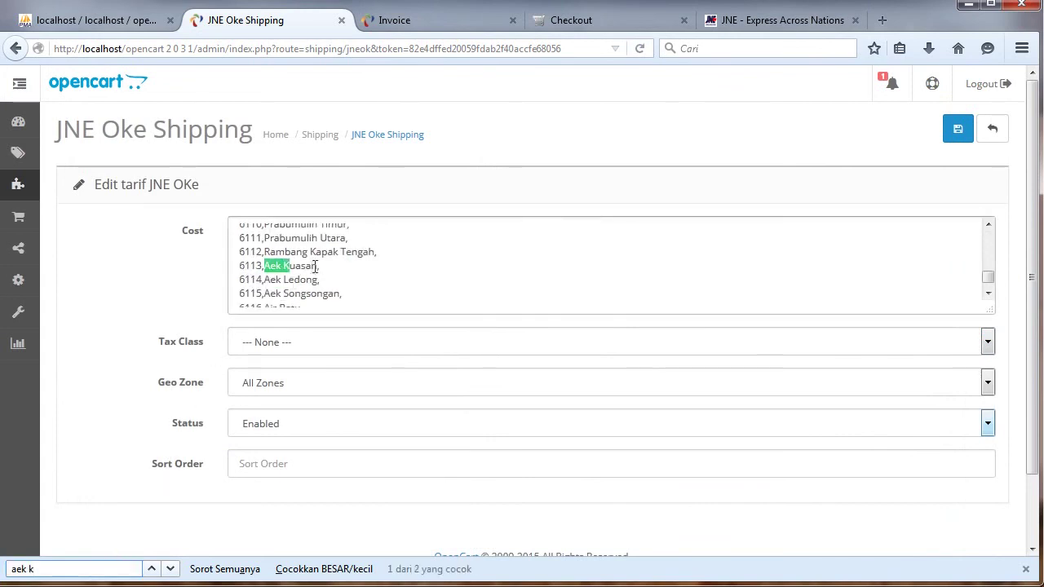
{"action": "left_click", "coordinate": [321, 268]}
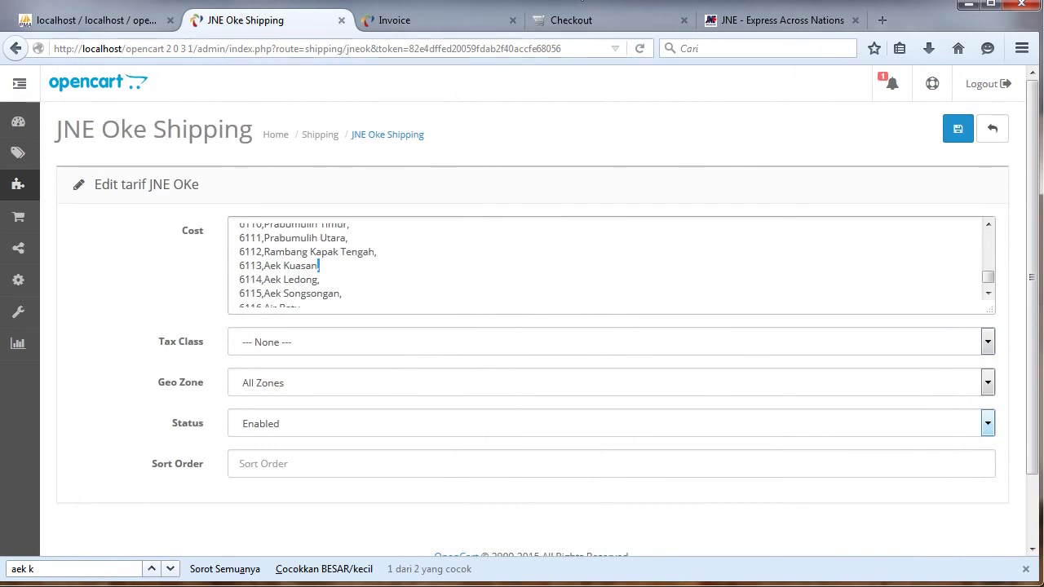
Inspect the checkout City field's option values in developer tools.
{"action": "left_click", "coordinate": [587, 22]}
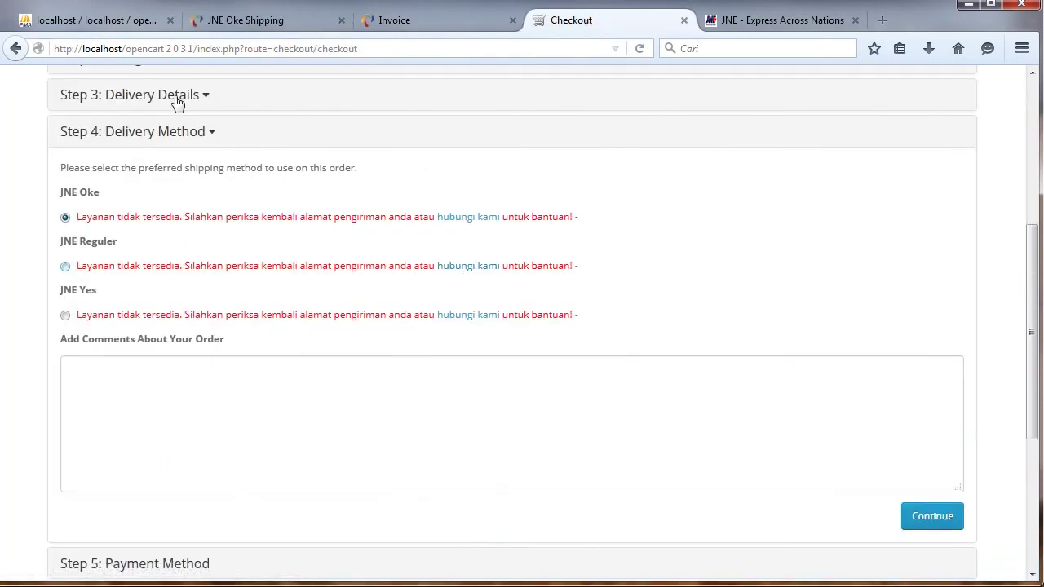
{"action": "left_click", "coordinate": [175, 98]}
{"action": "right_click", "coordinate": [309, 424]}
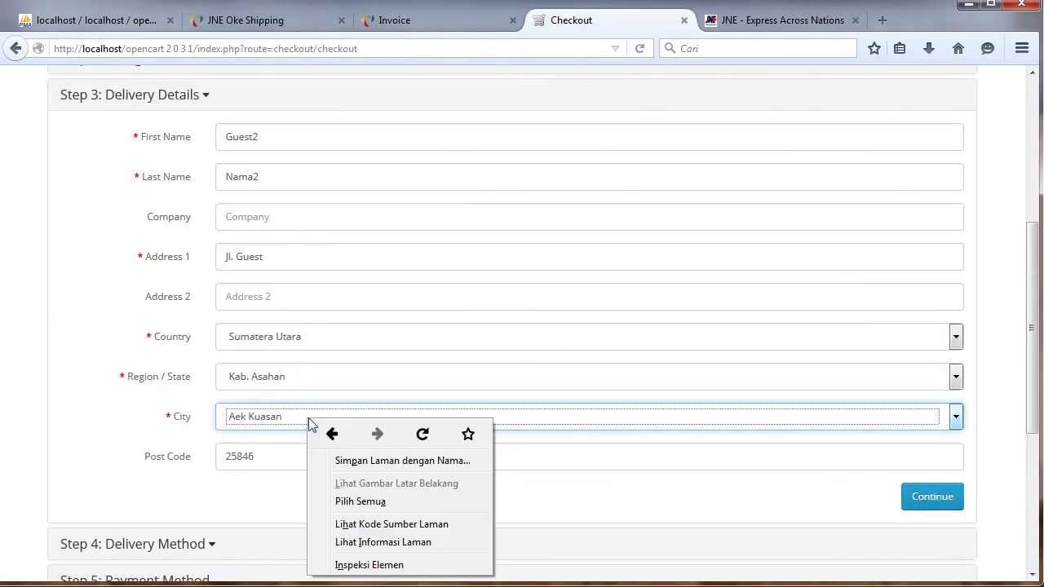
{"action": "left_click", "coordinate": [345, 566]}
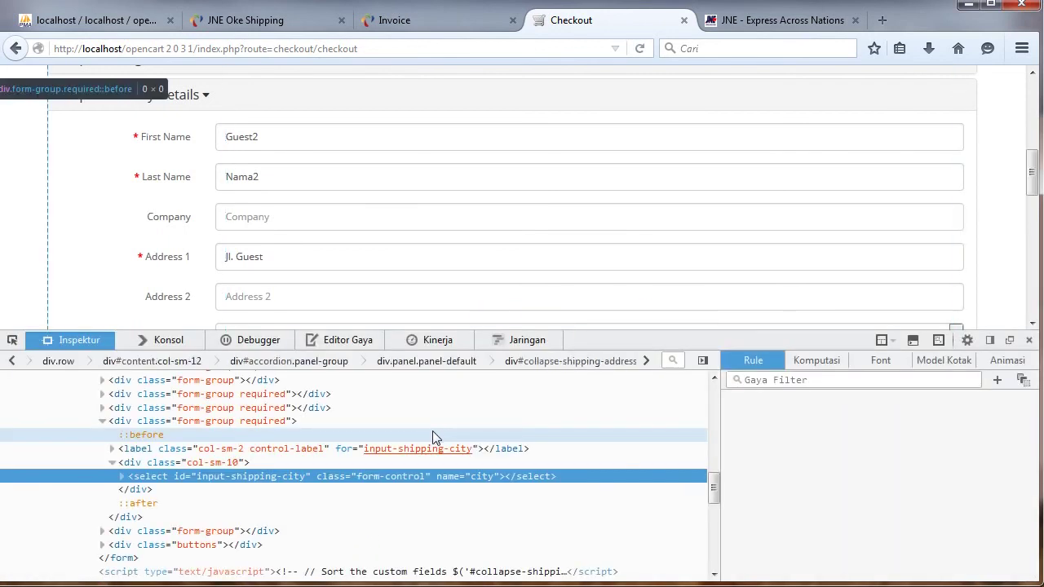
{"action": "left_click", "coordinate": [122, 476]}
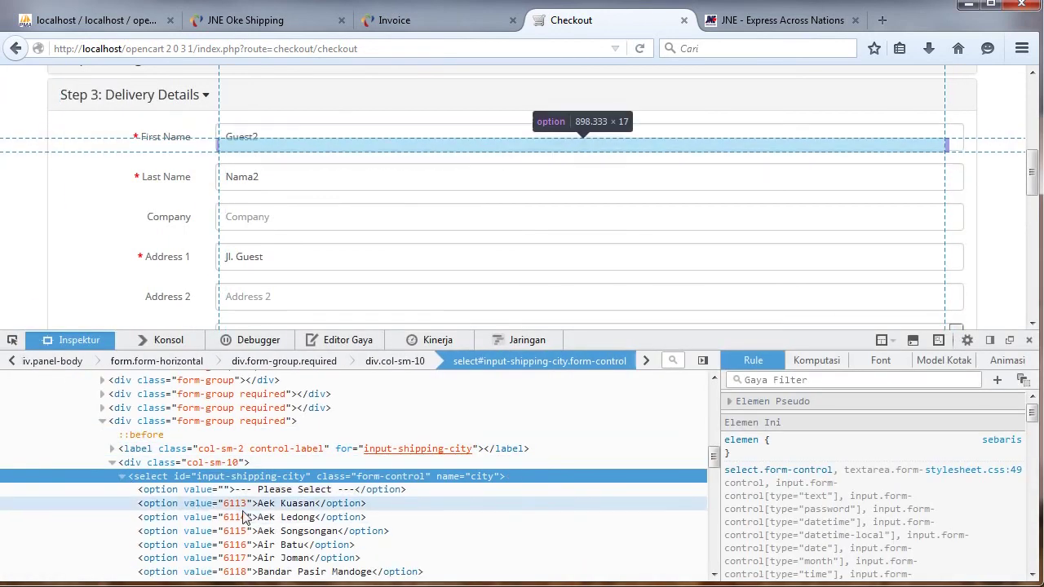
{"action": "left_click", "coordinate": [278, 20]}
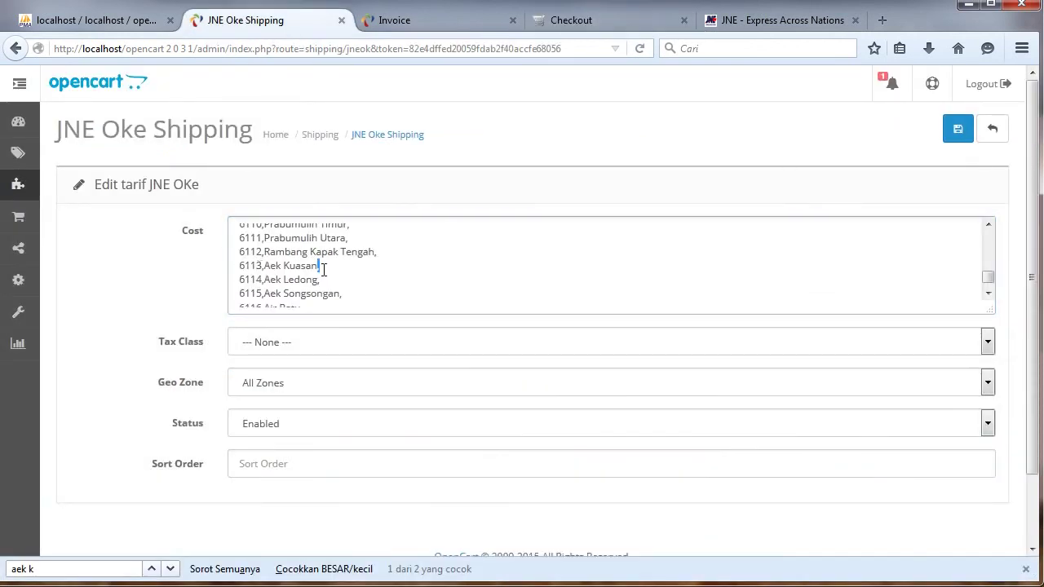
Enter the 43000 OKE tariff on the 6113 Aek Kuasan cost line.
{"action": "left_click", "coordinate": [770, 19]}
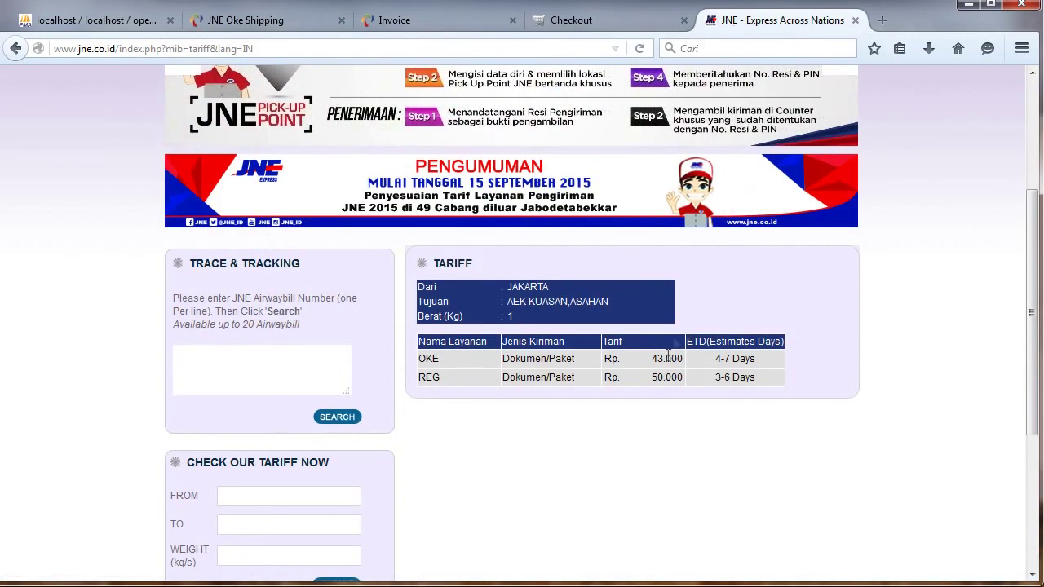
{"action": "left_click", "coordinate": [245, 19]}
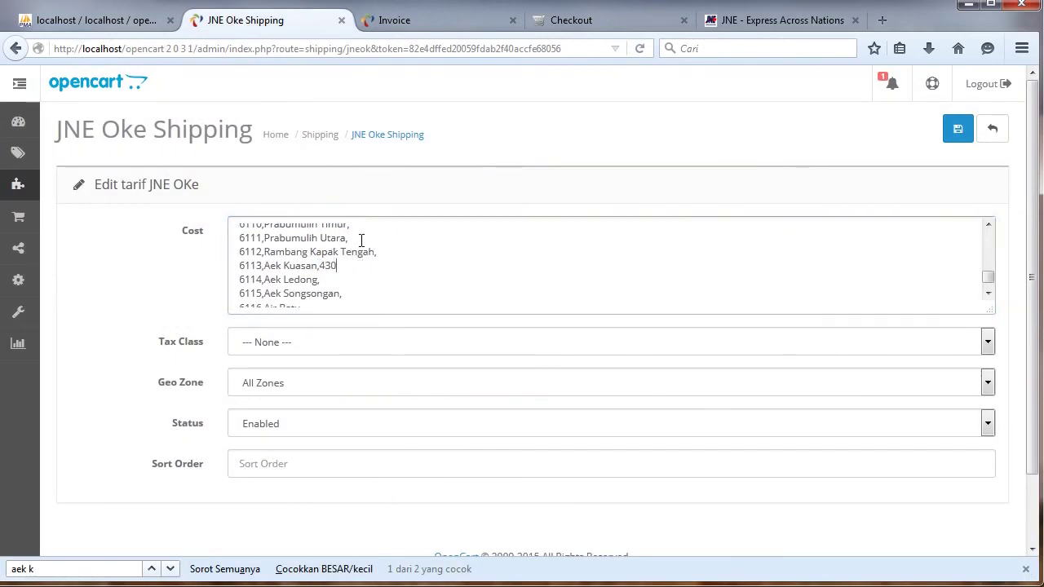
{"action": "left_click", "coordinate": [350, 266]}
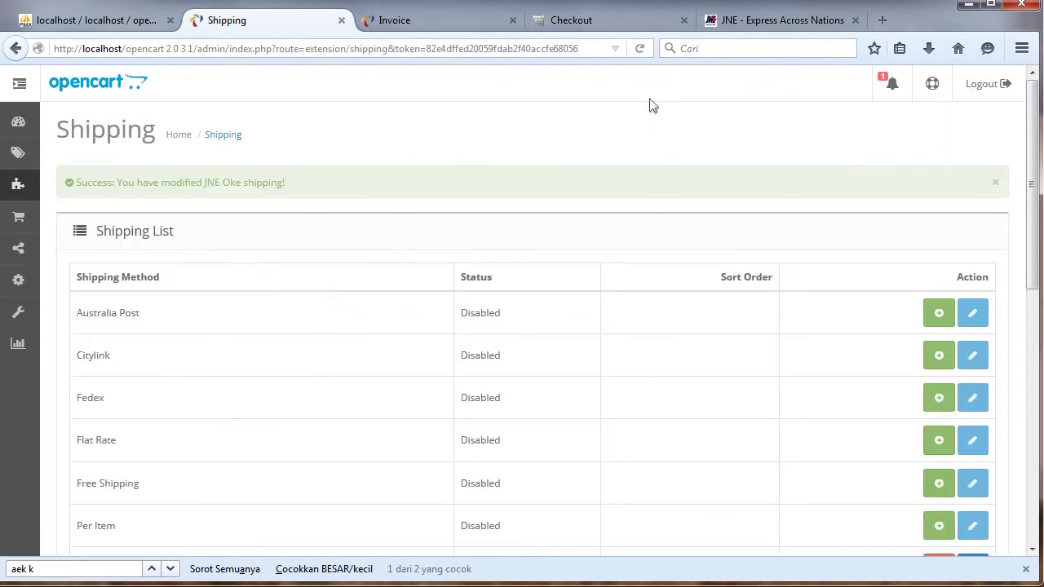
{"action": "left_click_drag", "start_coordinate": [1032, 125], "coordinate": [1017, 258]}
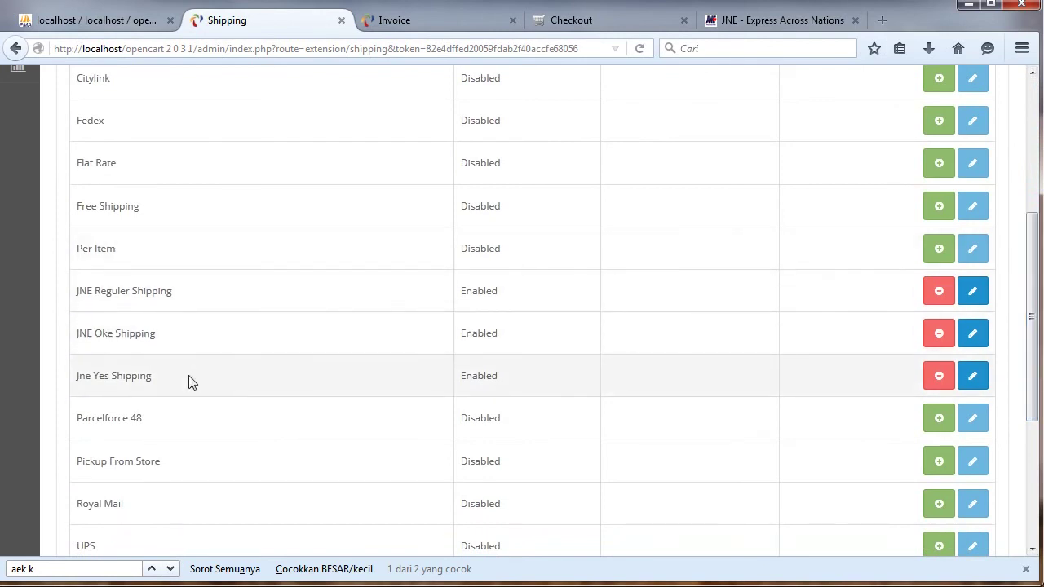
Close developer tools and continue checkout so JNE Oke ($43,000) and JNE Reguler ($50,000) appear.
{"action": "left_click", "coordinate": [755, 30]}
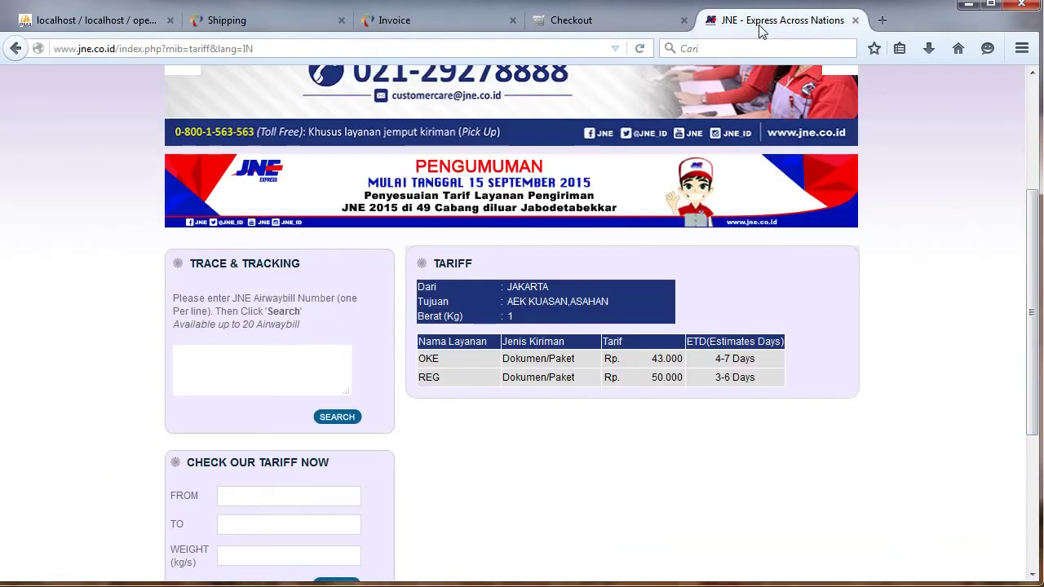
{"action": "left_click", "coordinate": [583, 39]}
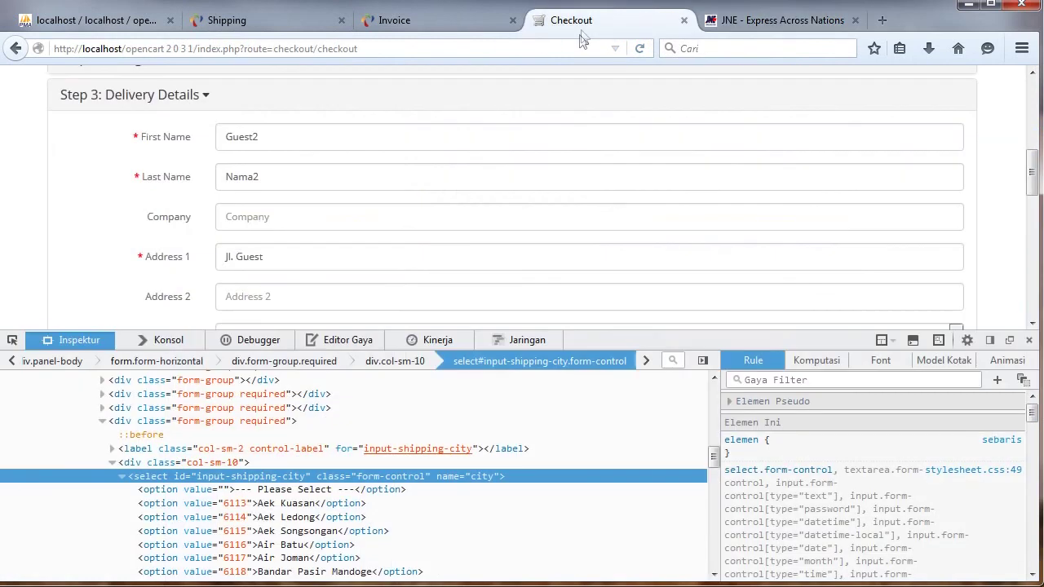
{"action": "left_click", "coordinate": [1029, 342]}
{"action": "left_click", "coordinate": [934, 497]}
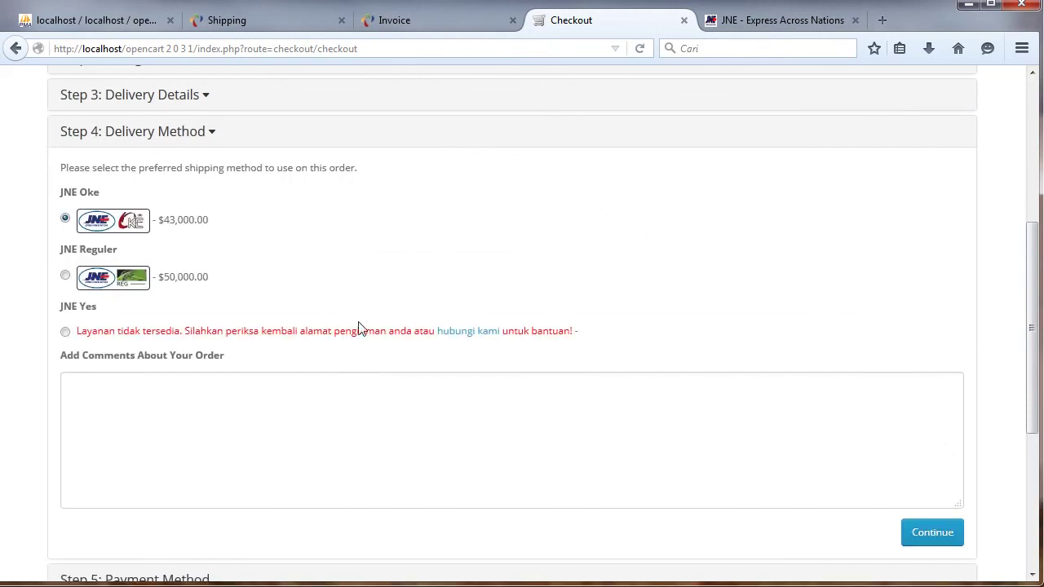
Place the order with JNE Reguler shipping, accepting the Terms & Conditions.
{"action": "left_click", "coordinate": [102, 278]}
{"action": "scroll", "coordinate": [163, 269], "scroll_direction": "down", "scroll_amount": 1}
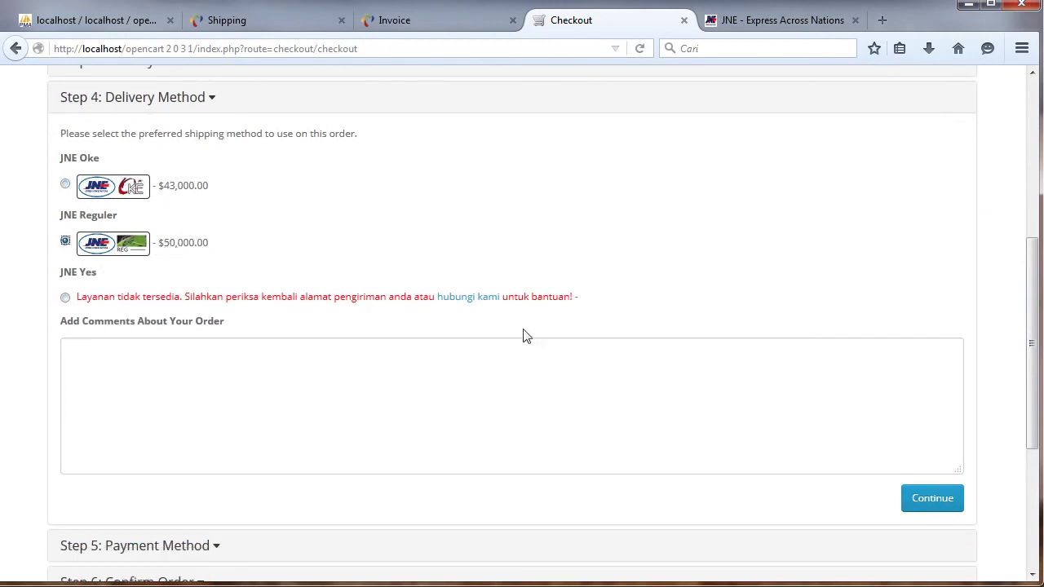
{"action": "left_click", "coordinate": [930, 499]}
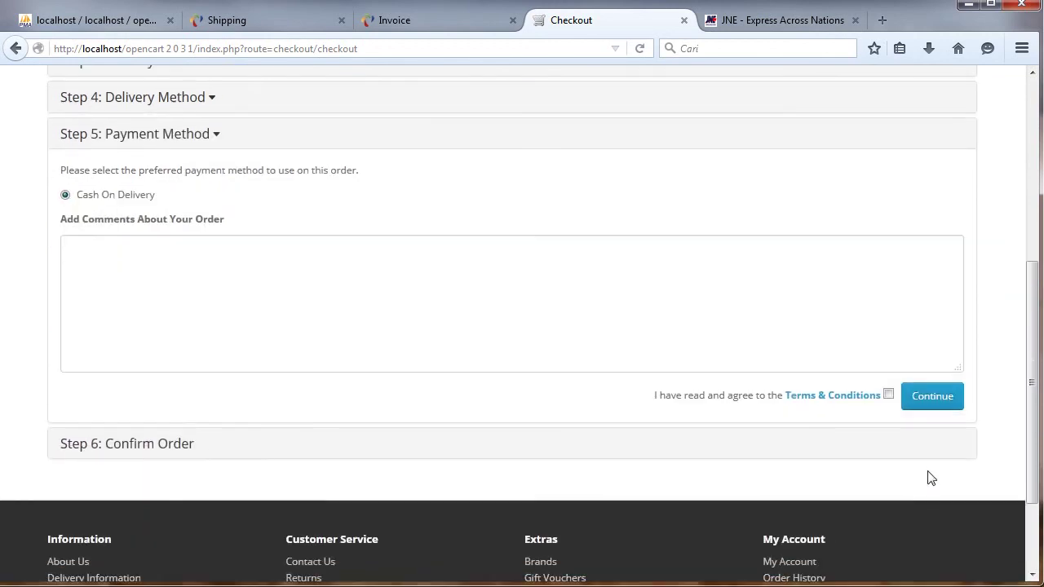
{"action": "left_click", "coordinate": [888, 396]}
{"action": "left_click", "coordinate": [943, 399]}
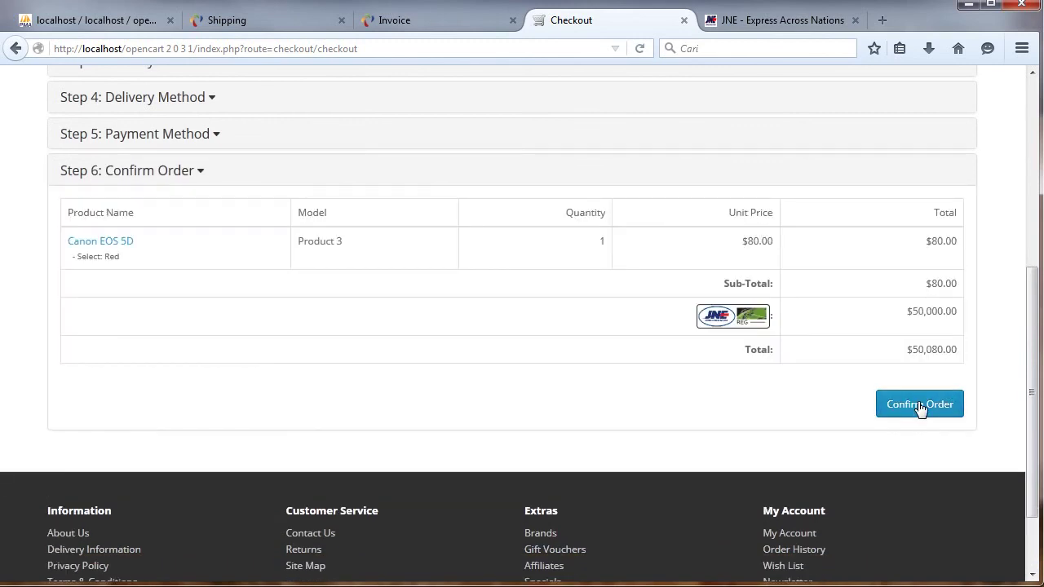
{"action": "left_click", "coordinate": [919, 405]}
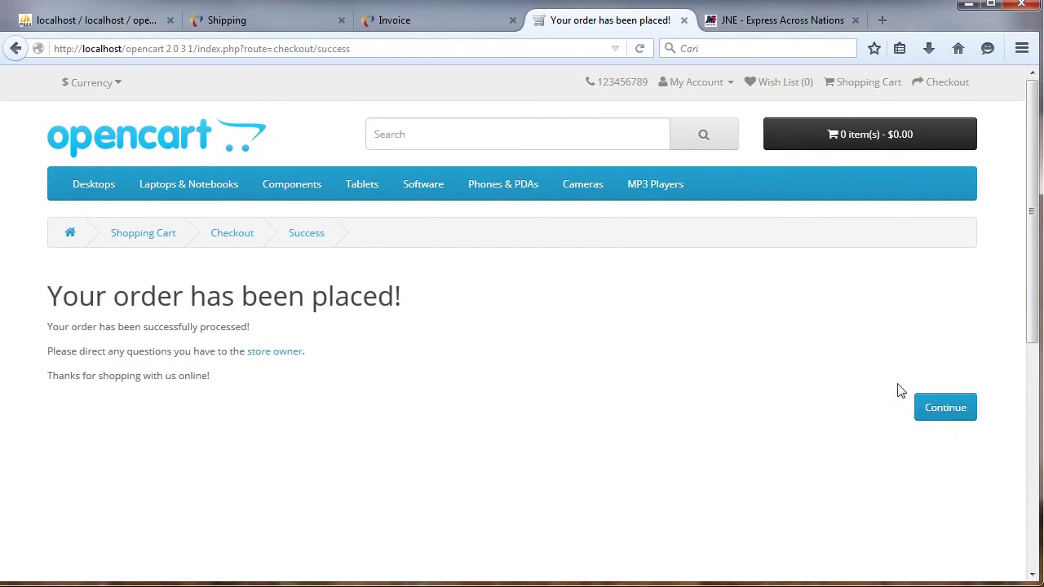
{"action": "left_click", "coordinate": [946, 409]}
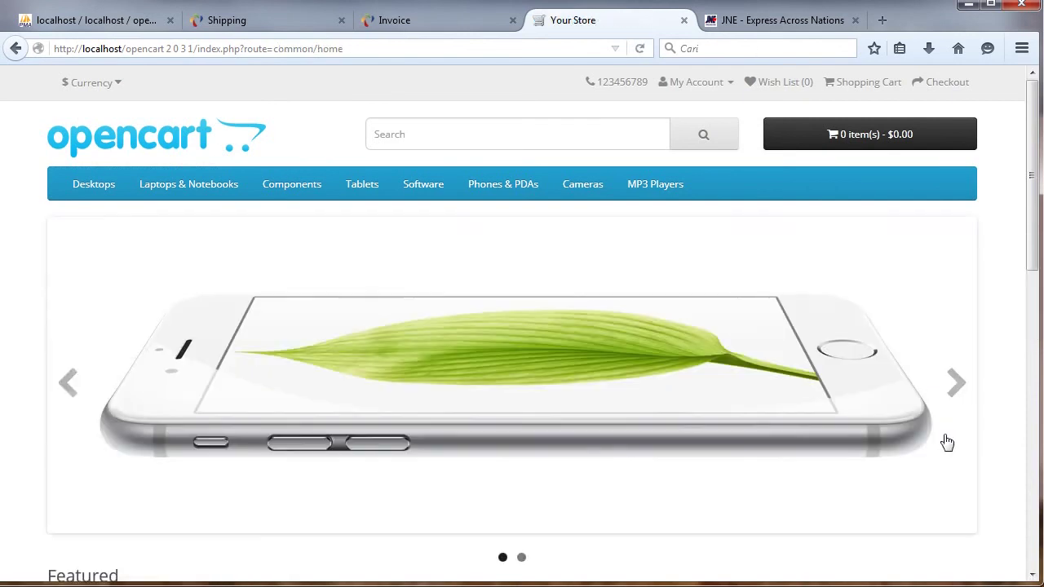
Return to the admin panel and open the Dashboard.
{"action": "left_click", "coordinate": [236, 21]}
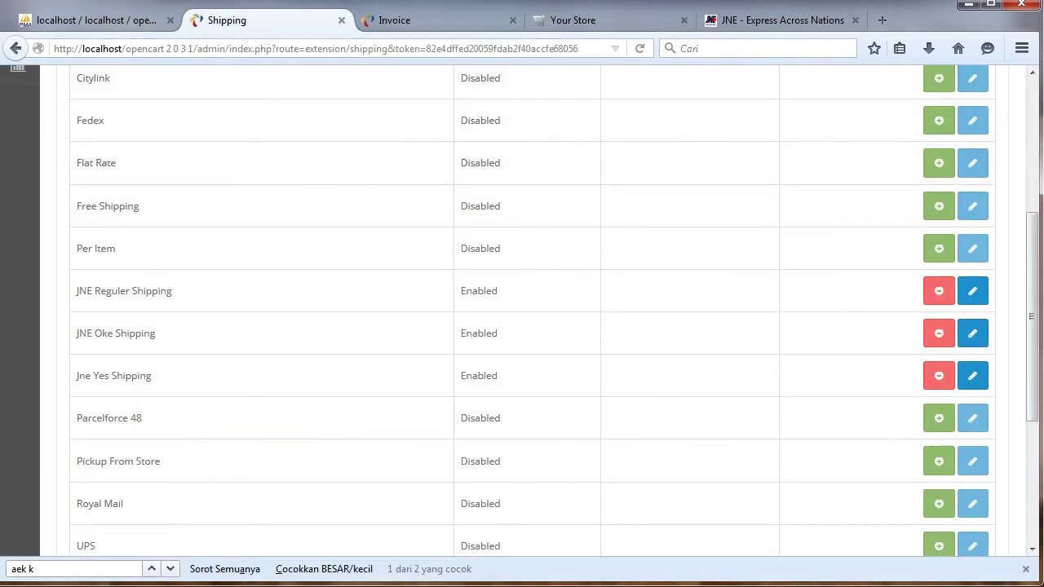
{"action": "left_click", "coordinate": [1035, 93]}
{"action": "left_click", "coordinate": [18, 121]}
Open order 3 and review its payment, shipping (JNE Reguler) and product details, then Invoice #3.
{"action": "left_click_drag", "start_coordinate": [1027, 93], "coordinate": [1012, 307]}
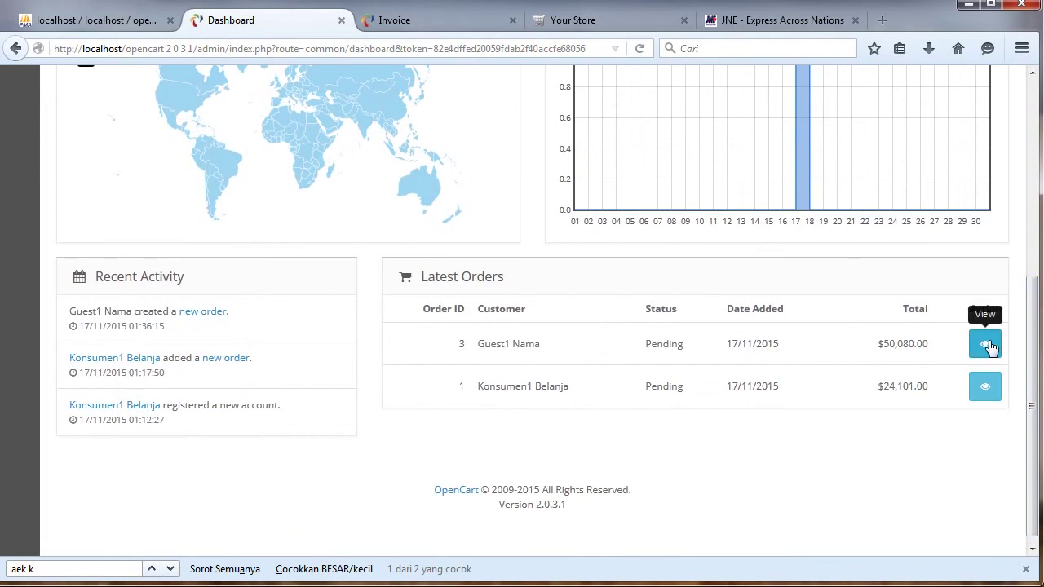
{"action": "left_click", "coordinate": [989, 347]}
{"action": "scroll", "coordinate": [233, 110], "scroll_direction": "down", "scroll_amount": 3}
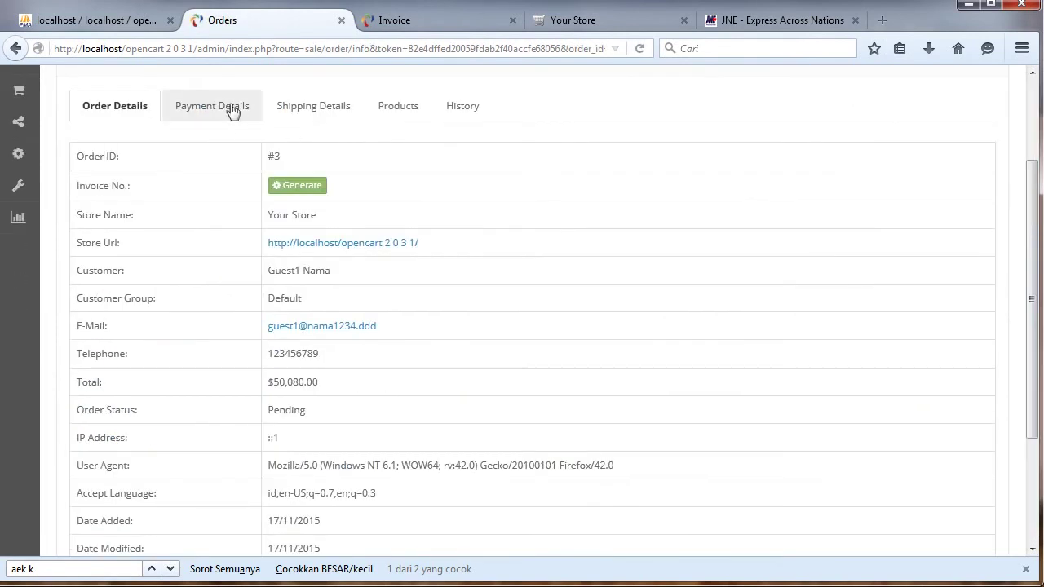
{"action": "left_click", "coordinate": [234, 108]}
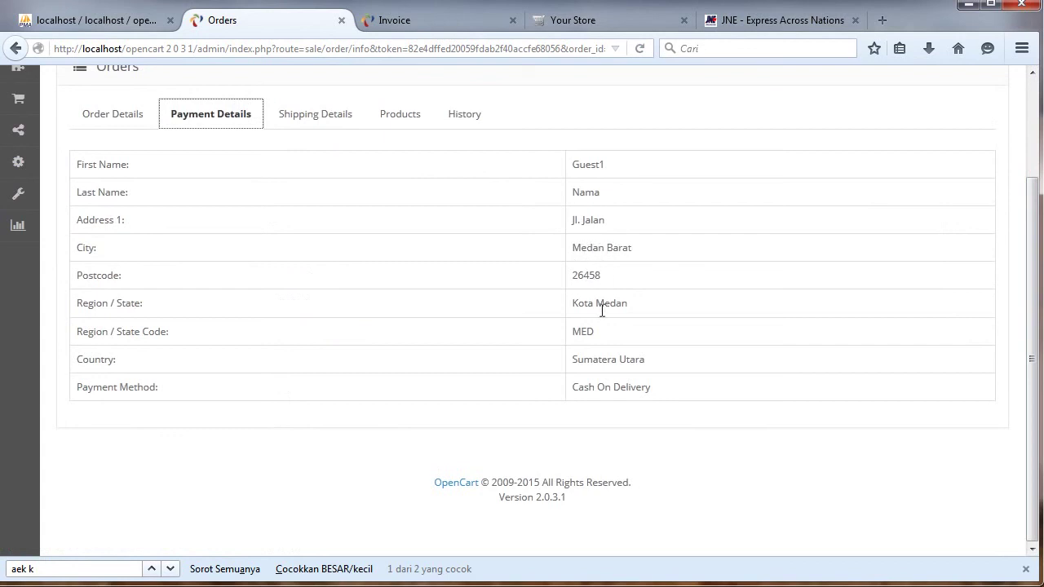
{"action": "left_click", "coordinate": [320, 121]}
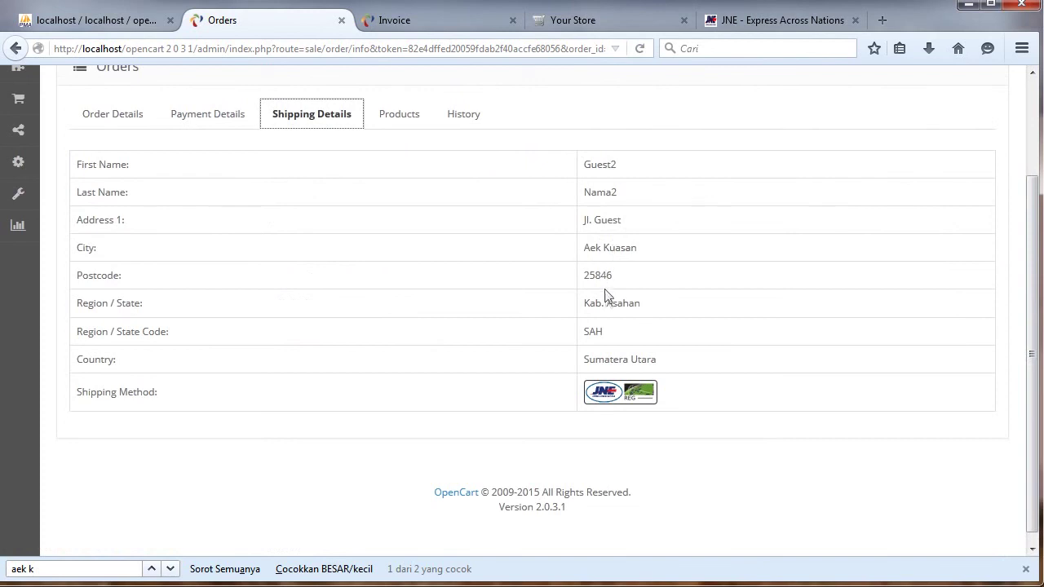
{"action": "left_click", "coordinate": [415, 114]}
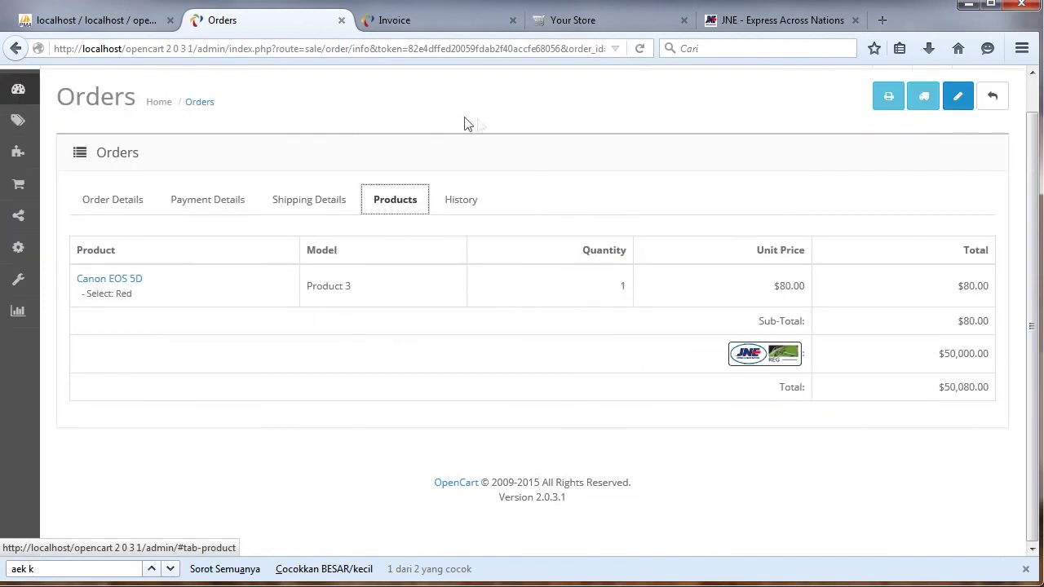
{"action": "left_click", "coordinate": [888, 105]}
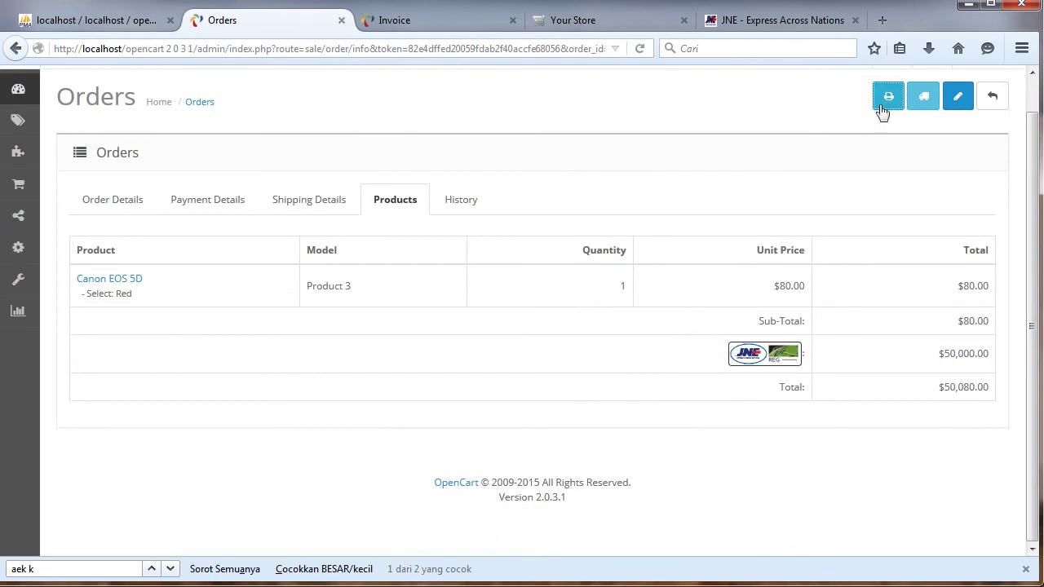
{"action": "left_click", "coordinate": [888, 98]}
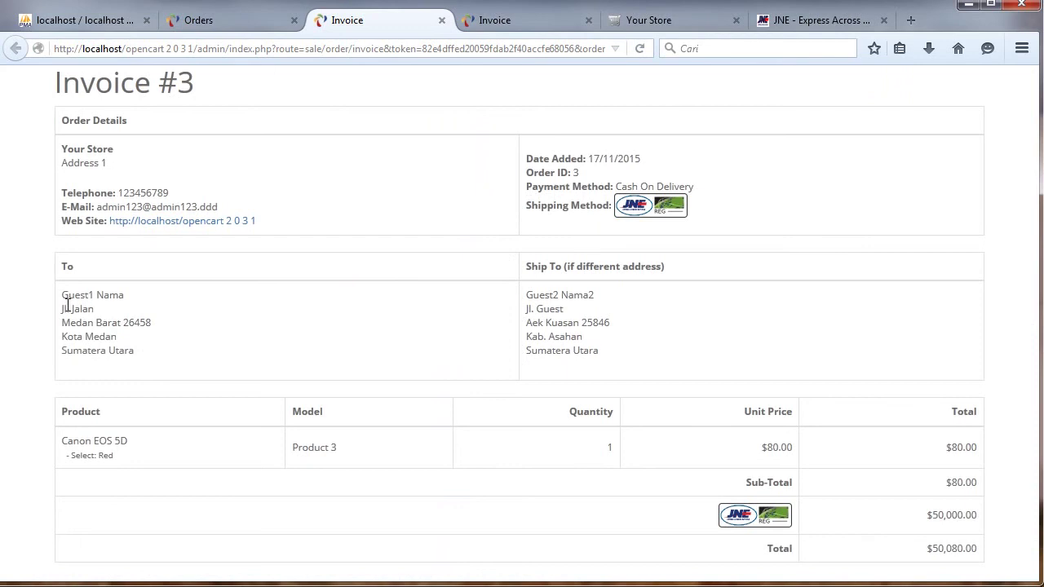
Highlight the To and Ship To addresses on Invoice #3.
{"action": "left_click_drag", "start_coordinate": [88, 314], "coordinate": [129, 350]}
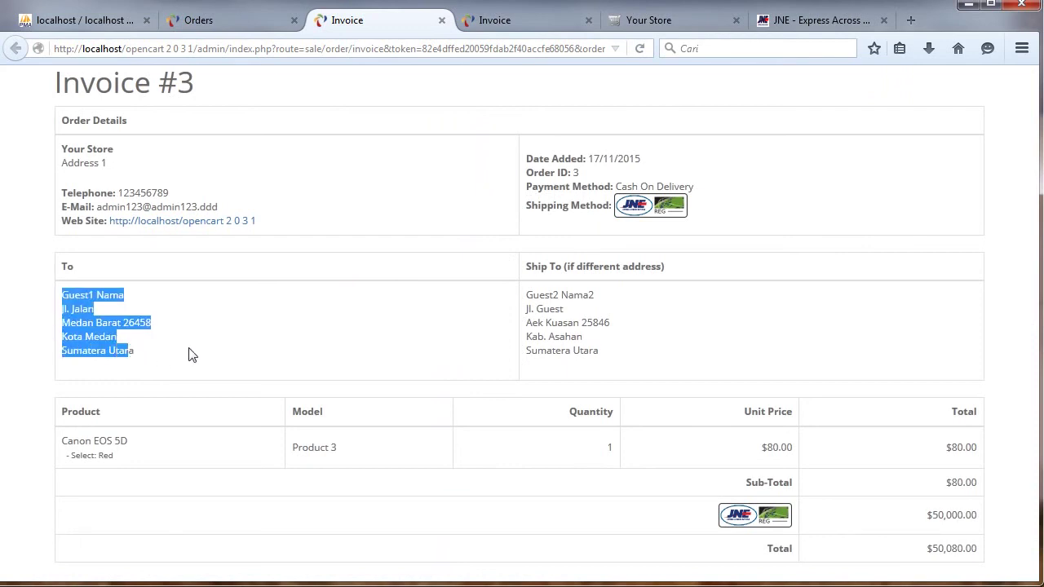
{"action": "left_click_drag", "start_coordinate": [526, 295], "coordinate": [622, 355]}
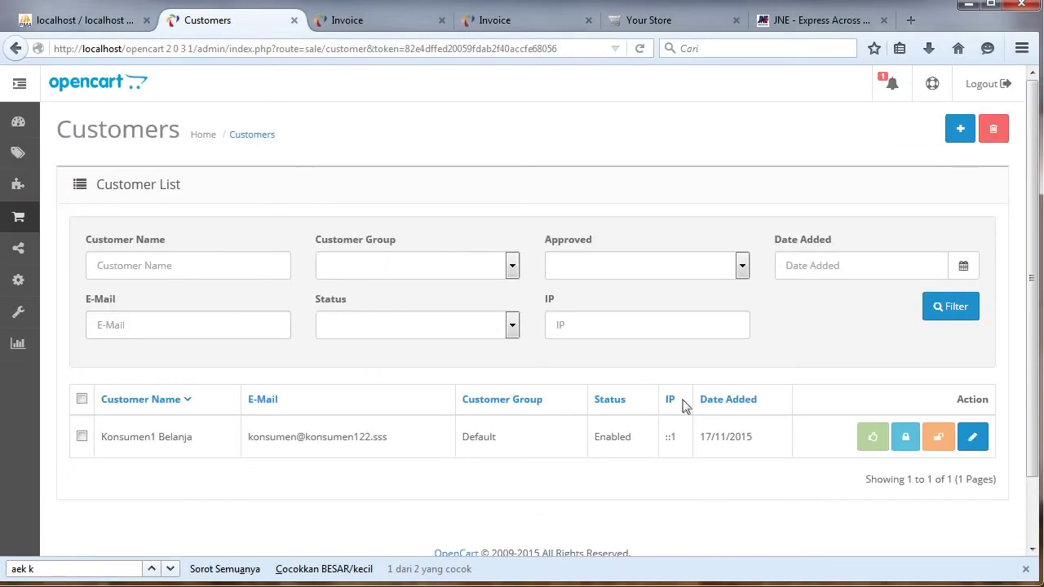
Set Konsumen1's first address region to Kab. Bengkalis and save the customer.
{"action": "left_click", "coordinate": [972, 437]}
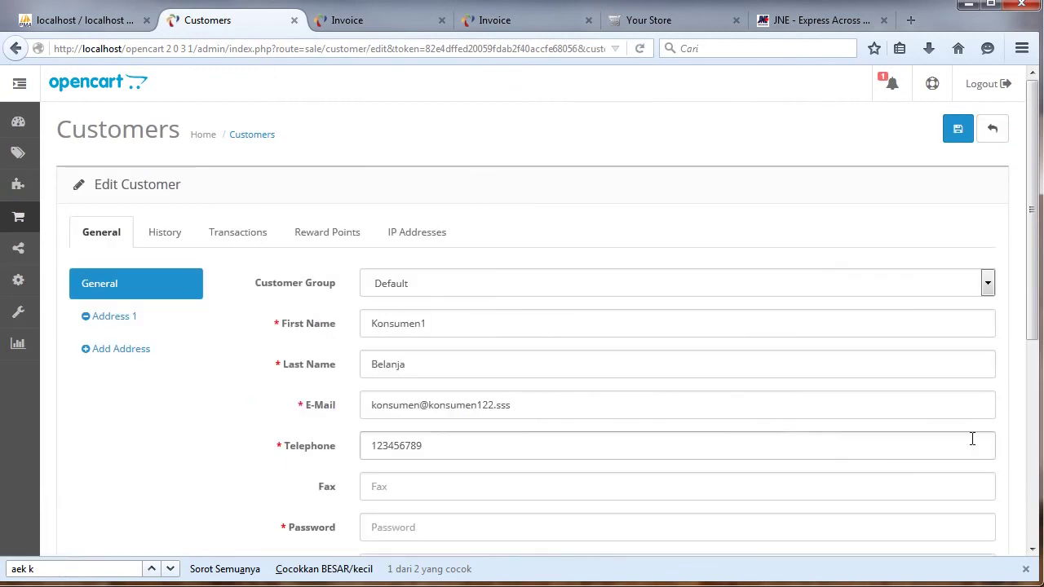
{"action": "left_click", "coordinate": [88, 295]}
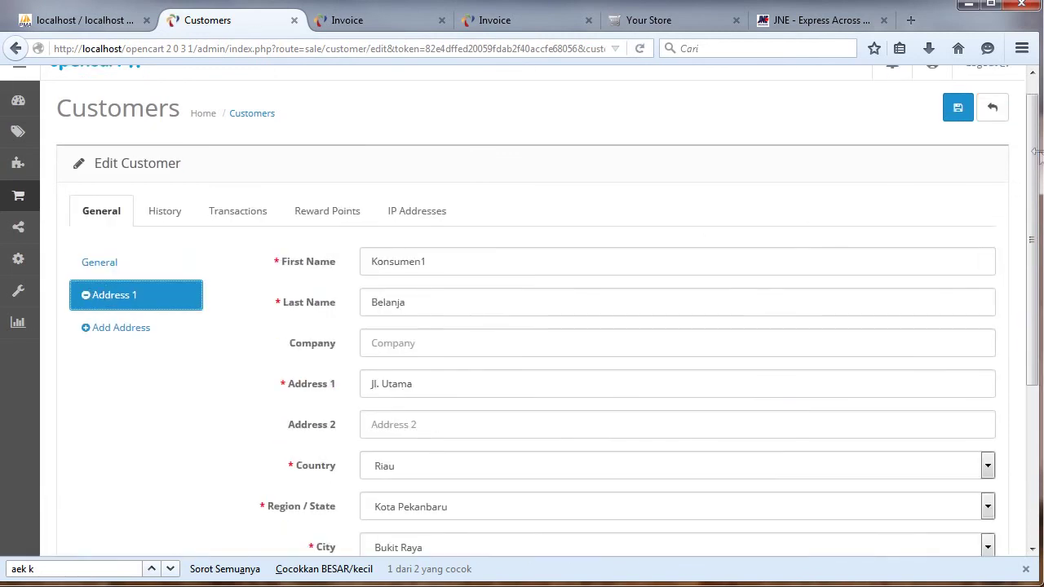
{"action": "scroll", "coordinate": [1034, 199], "scroll_direction": "down", "scroll_amount": 1}
{"action": "left_click_drag", "start_coordinate": [1034, 200], "coordinate": [1020, 303]}
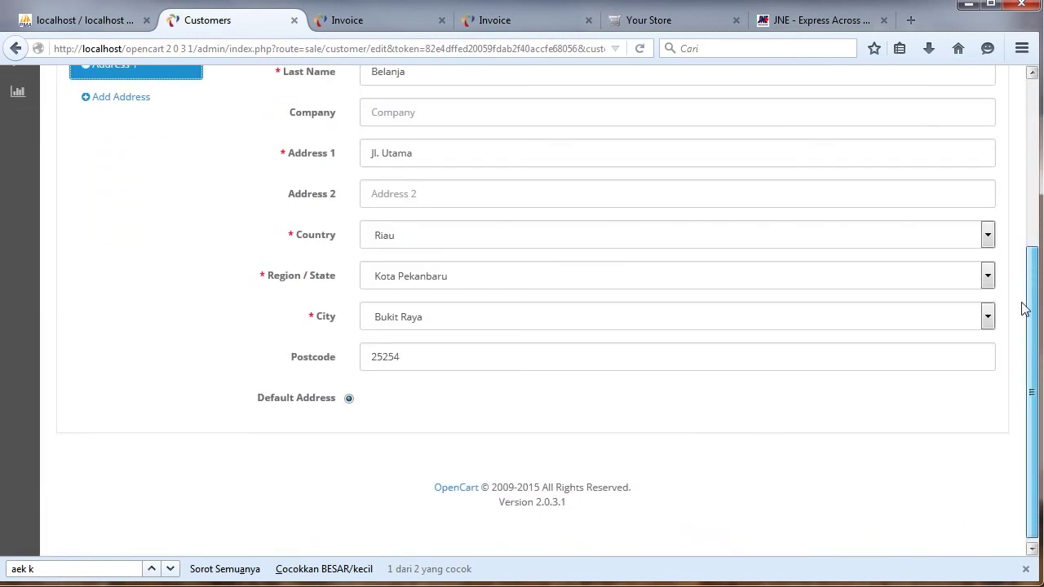
{"action": "left_click", "coordinate": [478, 280]}
{"action": "left_click", "coordinate": [469, 308]}
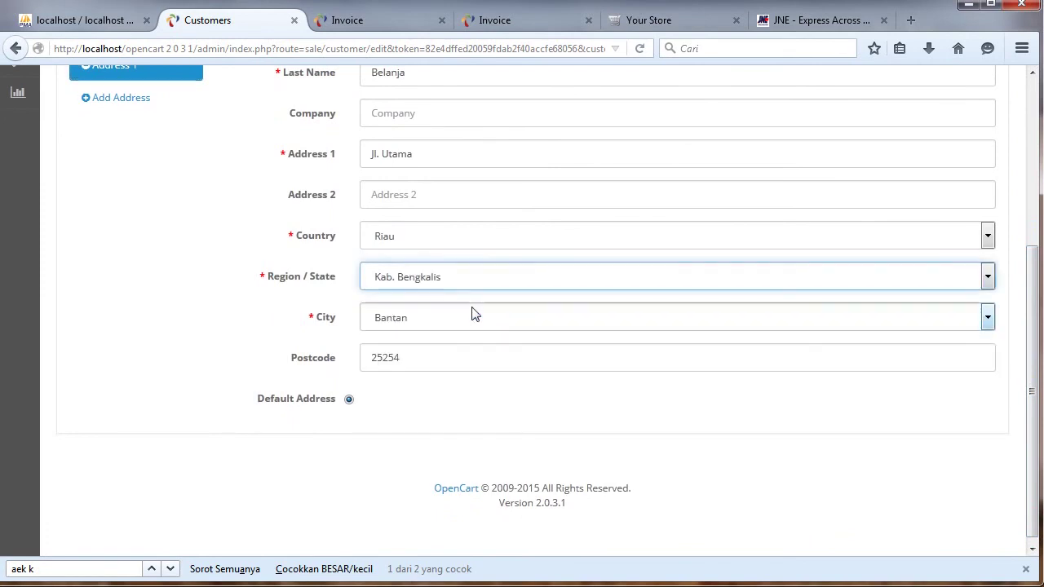
{"action": "left_click", "coordinate": [476, 318]}
{"action": "left_click", "coordinate": [476, 287]}
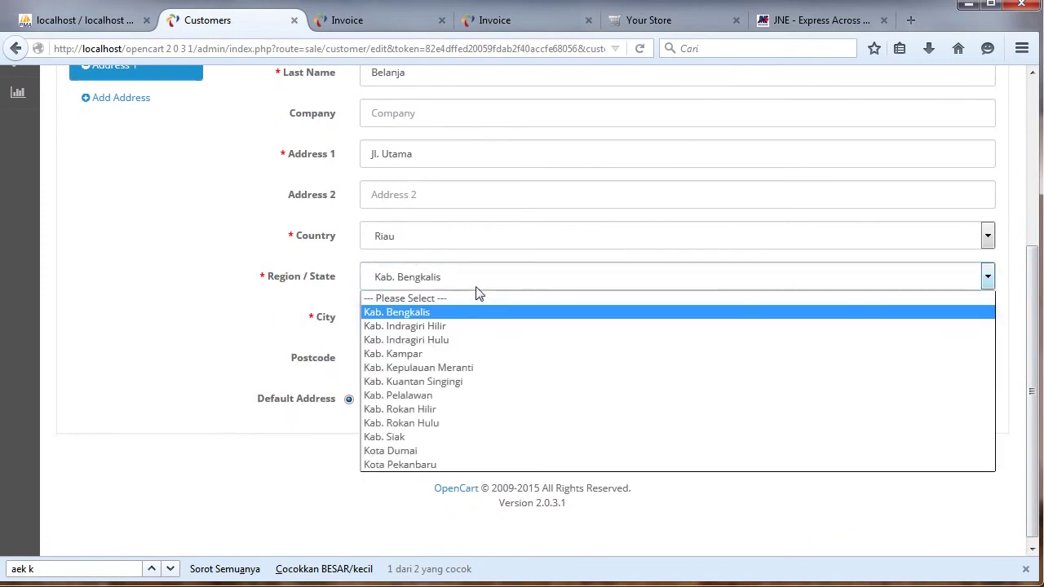
{"action": "left_click", "coordinate": [476, 287]}
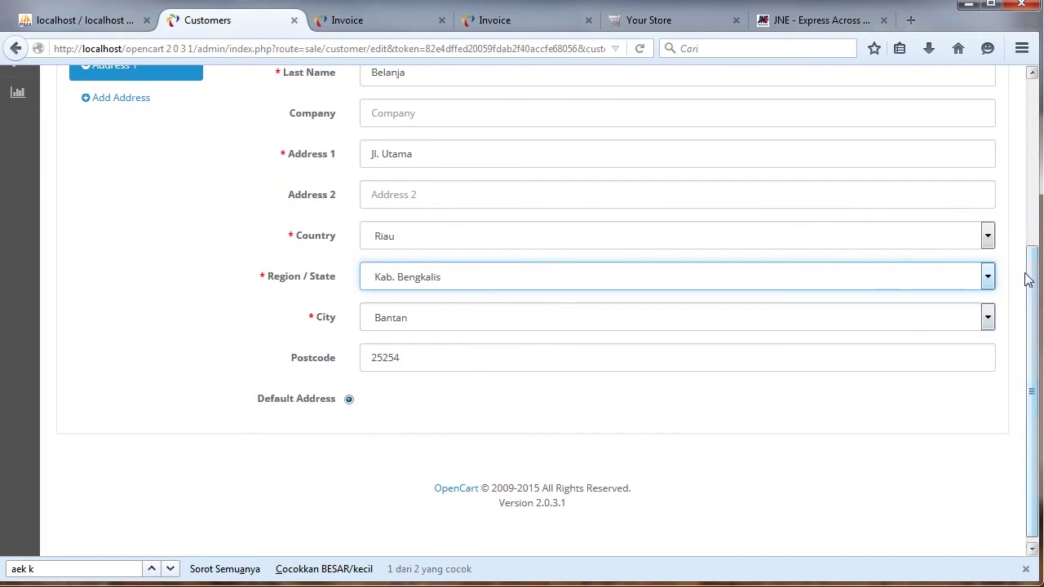
{"action": "left_click_drag", "start_coordinate": [1028, 279], "coordinate": [1027, 114]}
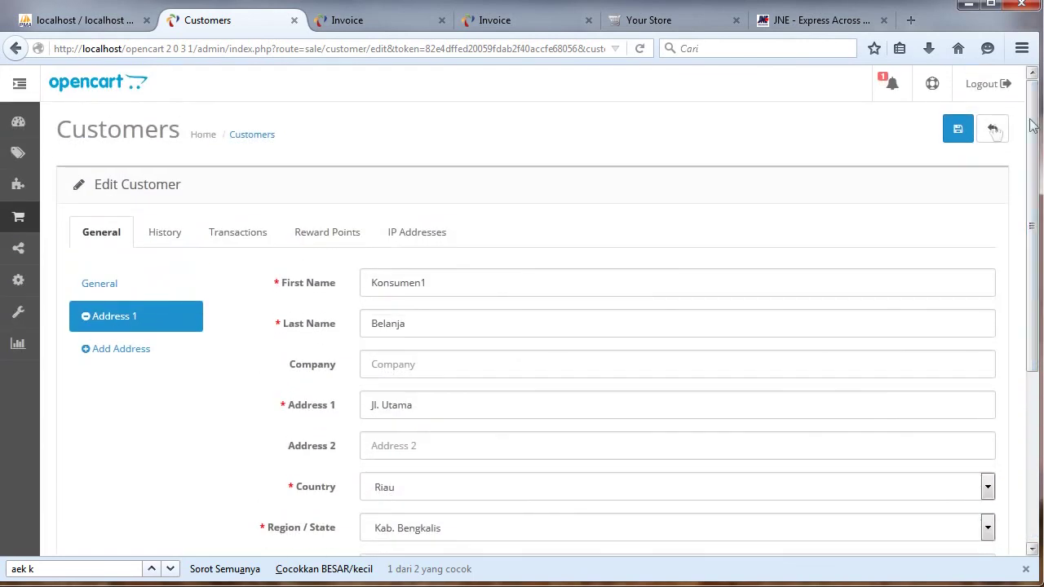
{"action": "left_click", "coordinate": [965, 137]}
Reopen the customer and add a blank Address 2.
{"action": "left_click", "coordinate": [973, 484]}
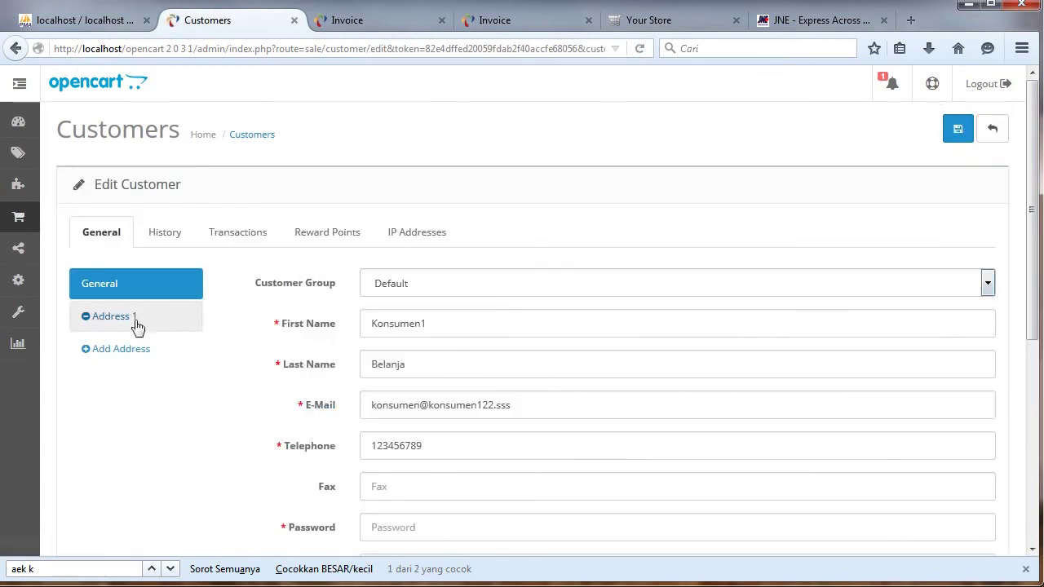
{"action": "left_click", "coordinate": [137, 324]}
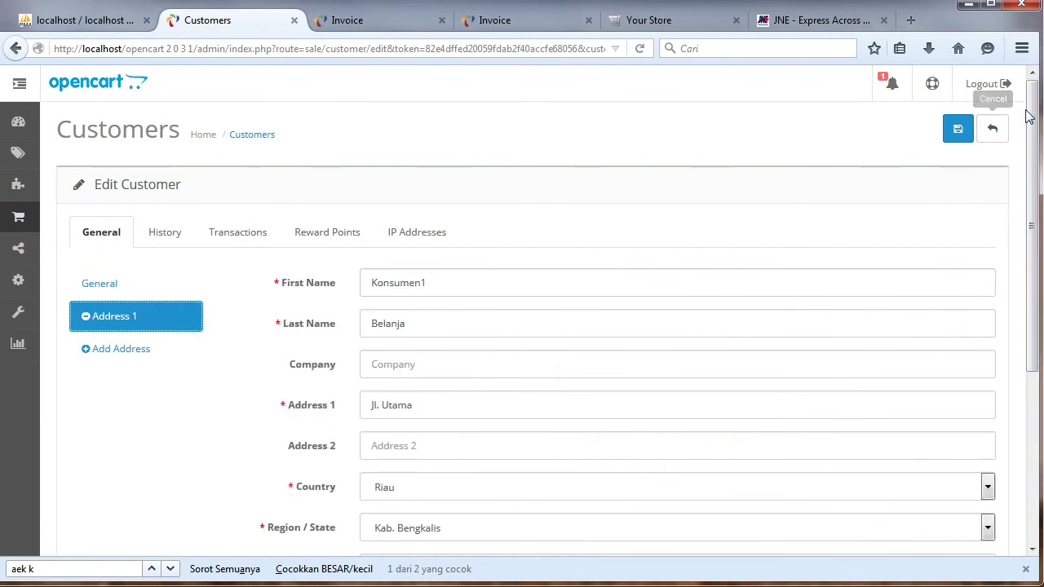
{"action": "scroll", "coordinate": [432, 375], "scroll_direction": "down", "scroll_amount": 4}
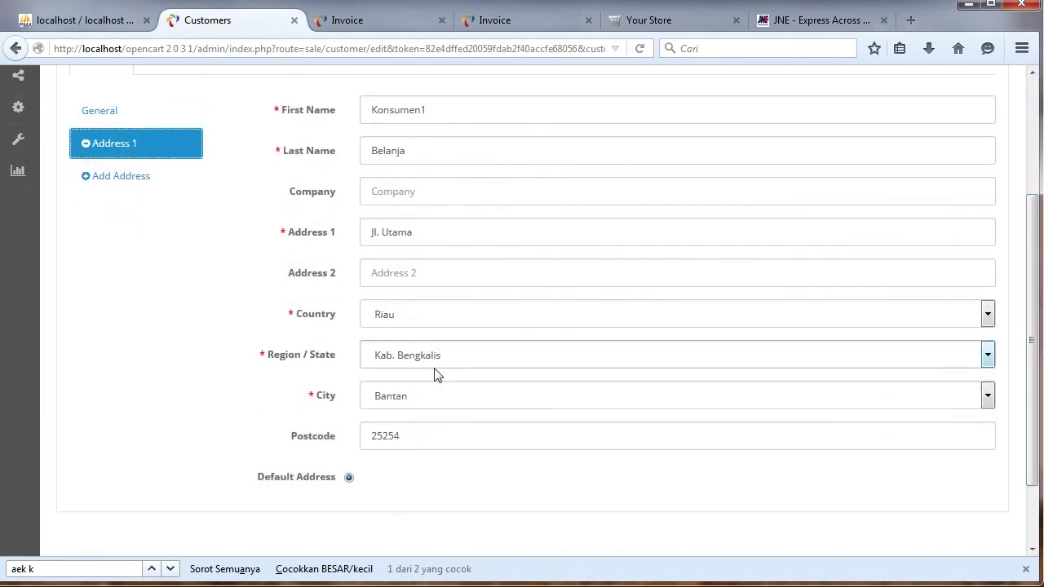
{"action": "scroll", "coordinate": [592, 187], "scroll_direction": "up", "scroll_amount": 4}
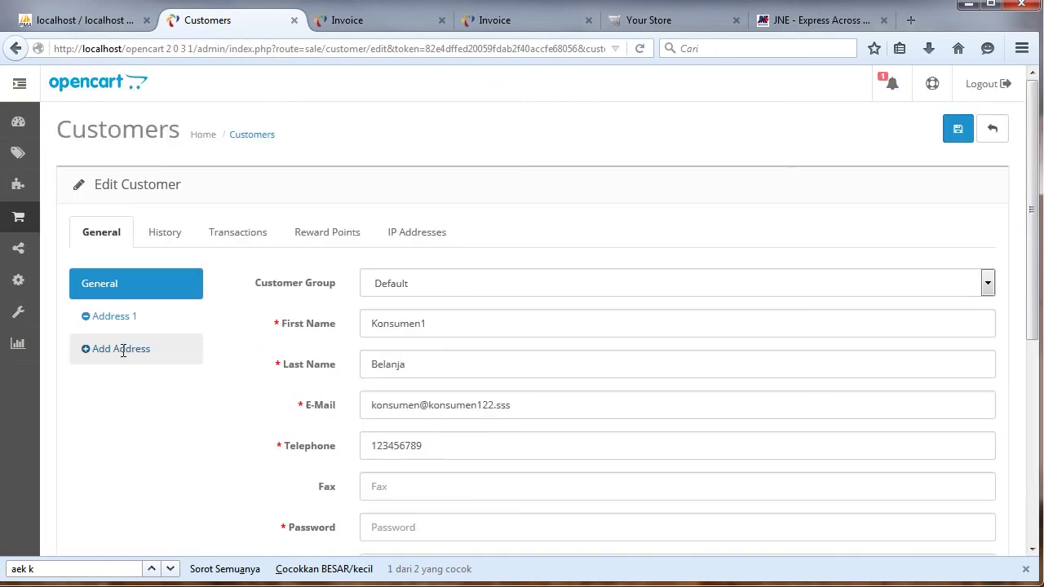
{"action": "left_click", "coordinate": [118, 350]}
{"action": "left_click", "coordinate": [468, 283]}
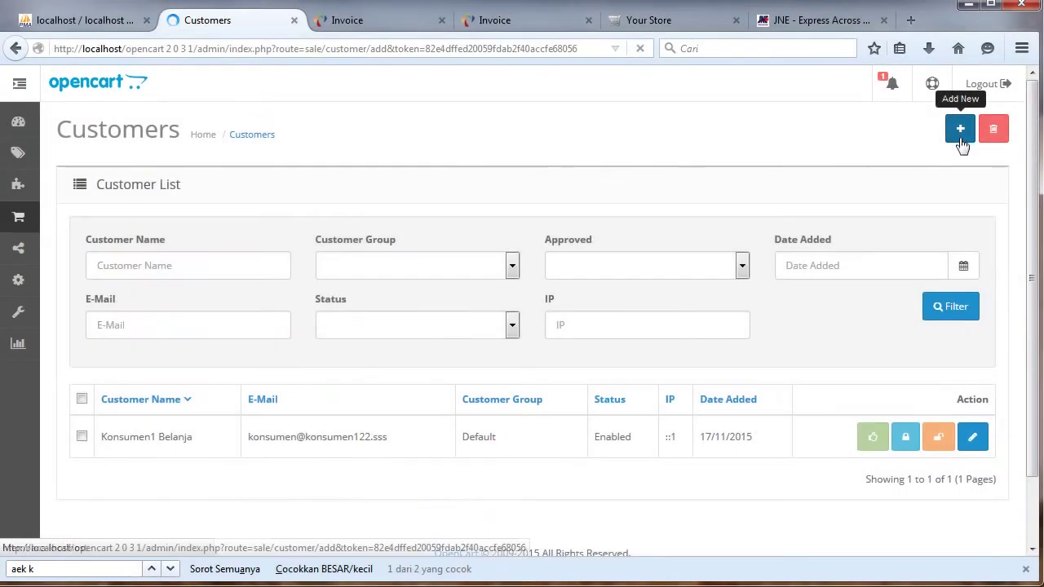
Start a new customer in the Default group and add a first address.
{"action": "left_click", "coordinate": [959, 135]}
{"action": "left_click", "coordinate": [426, 284]}
{"action": "left_click", "coordinate": [405, 302]}
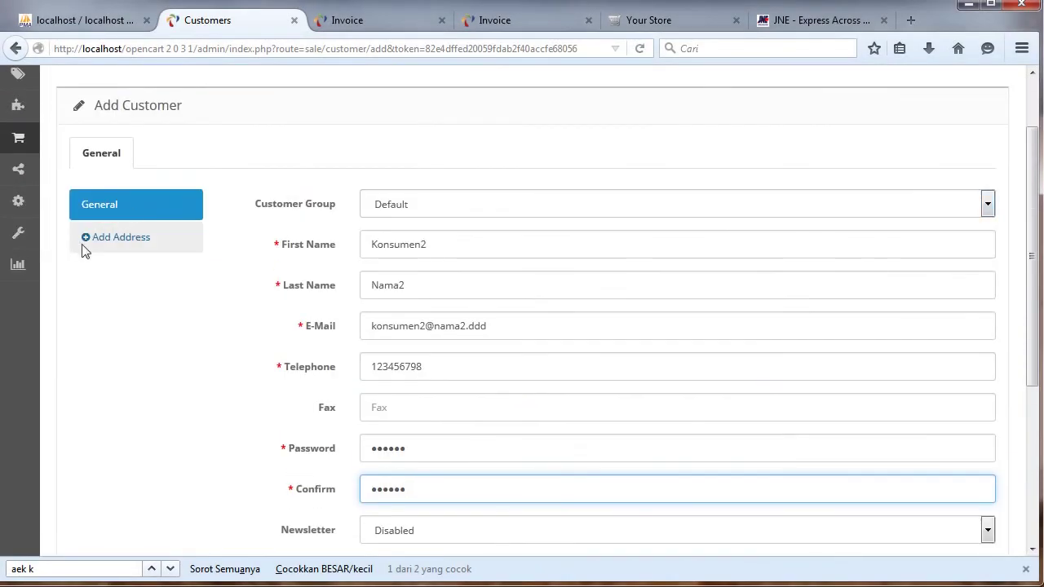
{"action": "left_click", "coordinate": [91, 235]}
Fill the address for Konsumen2 Nama2 in DKI Jakarta, Kota Jakarta Barat, Cengkareng, postcode 55555.
{"action": "left_click", "coordinate": [429, 206]}
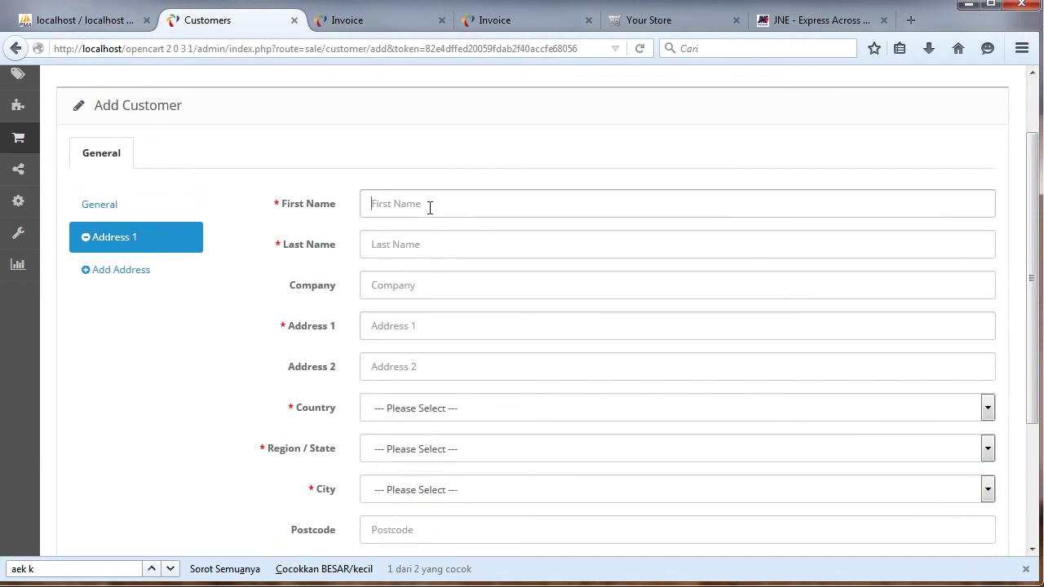
{"action": "type", "text": "Konsumen2"}
{"action": "left_click", "coordinate": [419, 245]}
{"action": "type", "text": "Nama2"}
{"action": "left_click", "coordinate": [418, 326]}
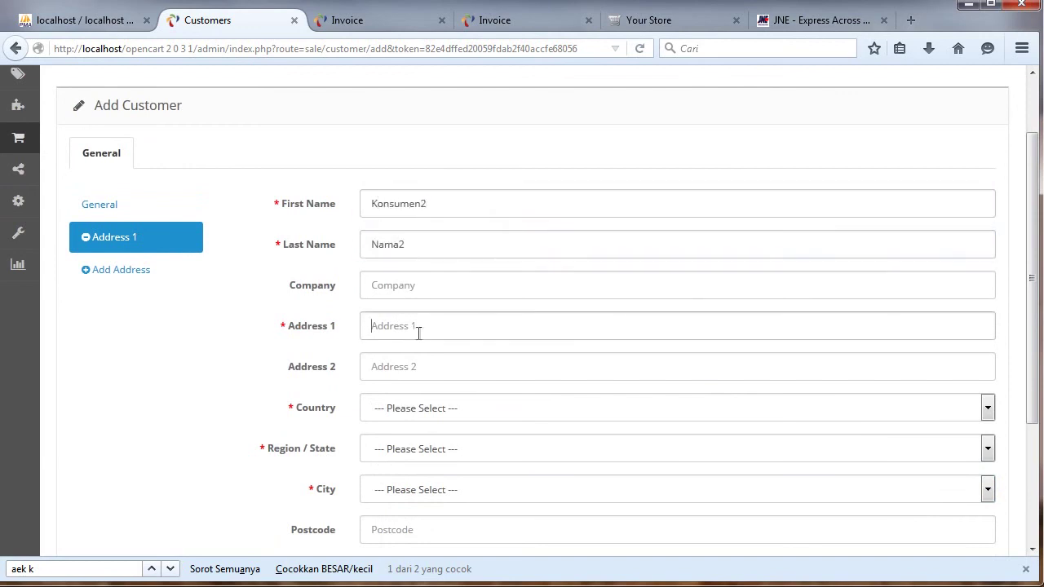
{"action": "left_click", "coordinate": [458, 412]}
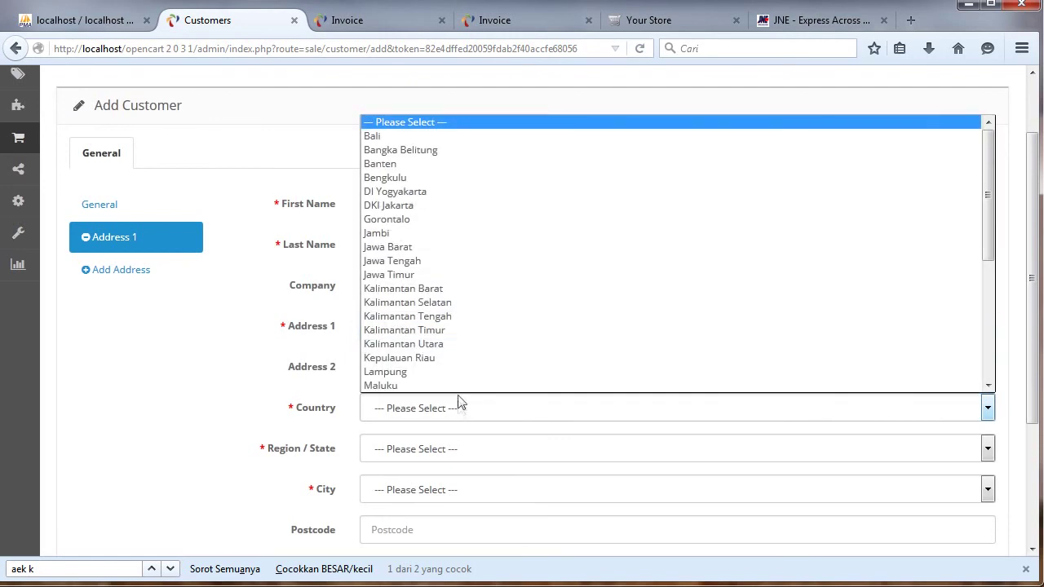
{"action": "left_click", "coordinate": [489, 205]}
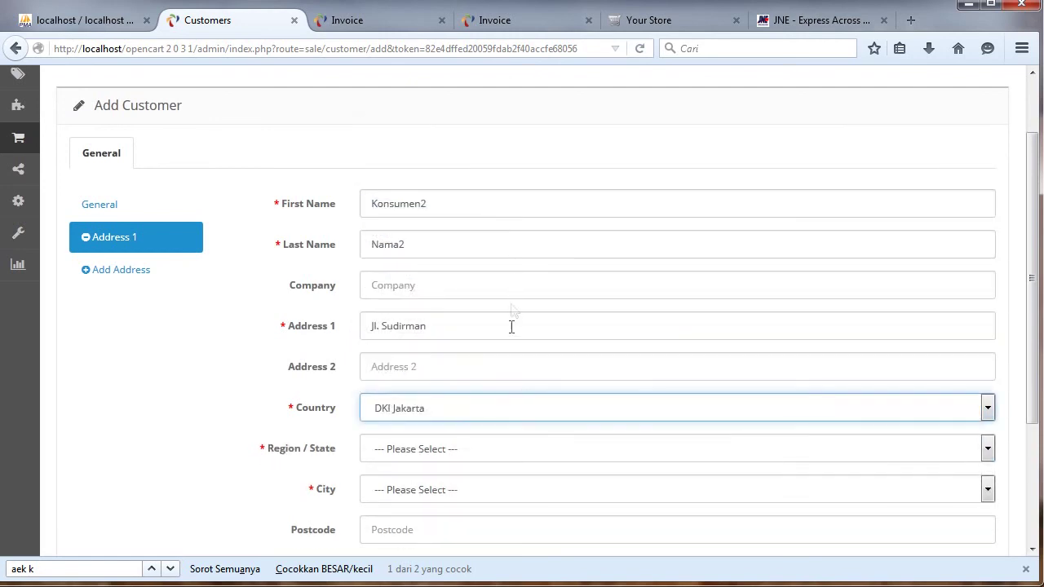
{"action": "left_click", "coordinate": [486, 453]}
{"action": "left_click", "coordinate": [473, 504]}
{"action": "left_click", "coordinate": [492, 499]}
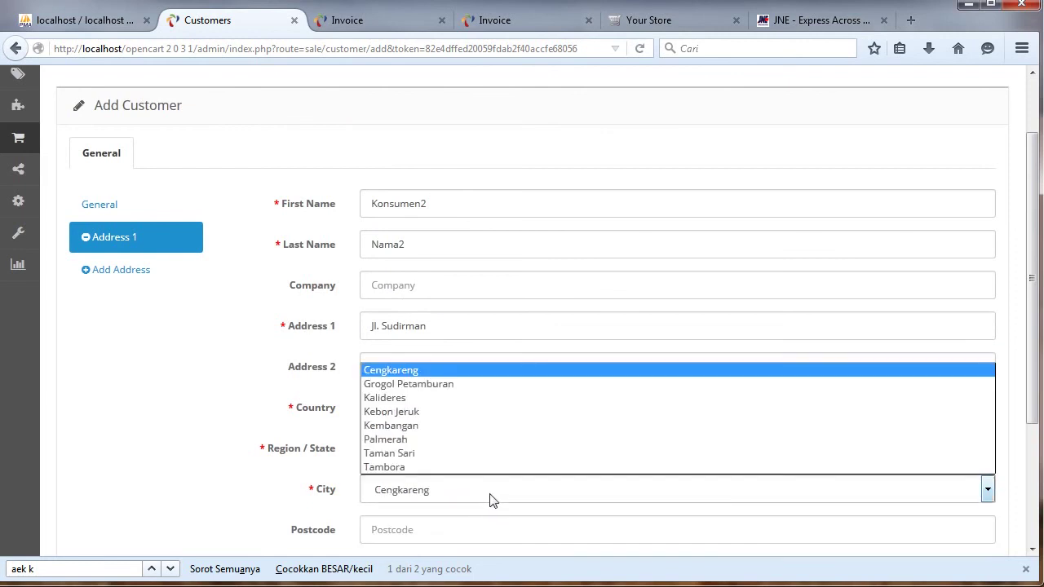
{"action": "left_click", "coordinate": [492, 499]}
{"action": "left_click", "coordinate": [477, 529]}
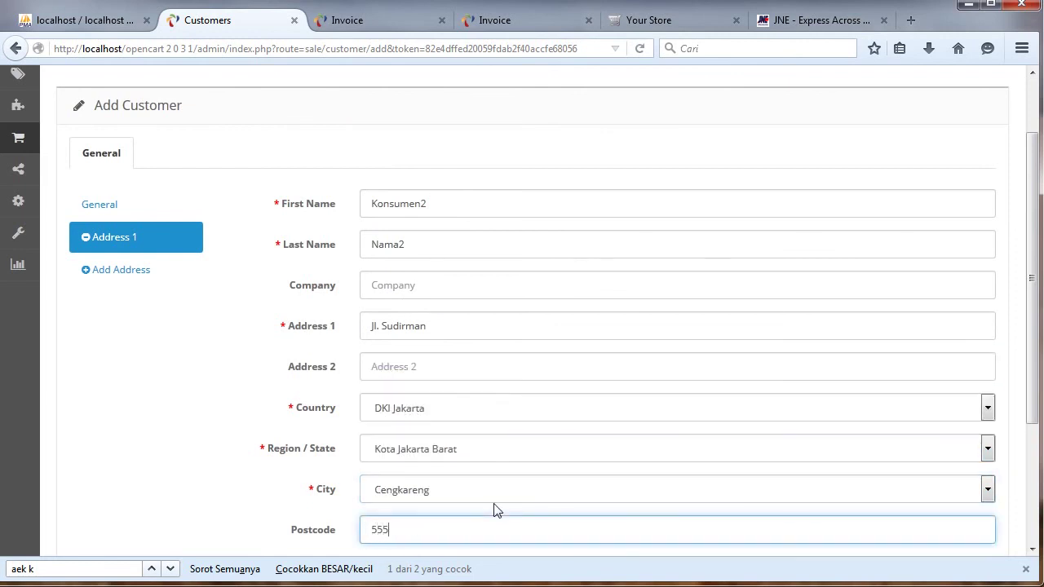
Mark it as the default address and save the new customer.
{"action": "scroll", "coordinate": [1025, 159], "scroll_direction": "down", "scroll_amount": 3}
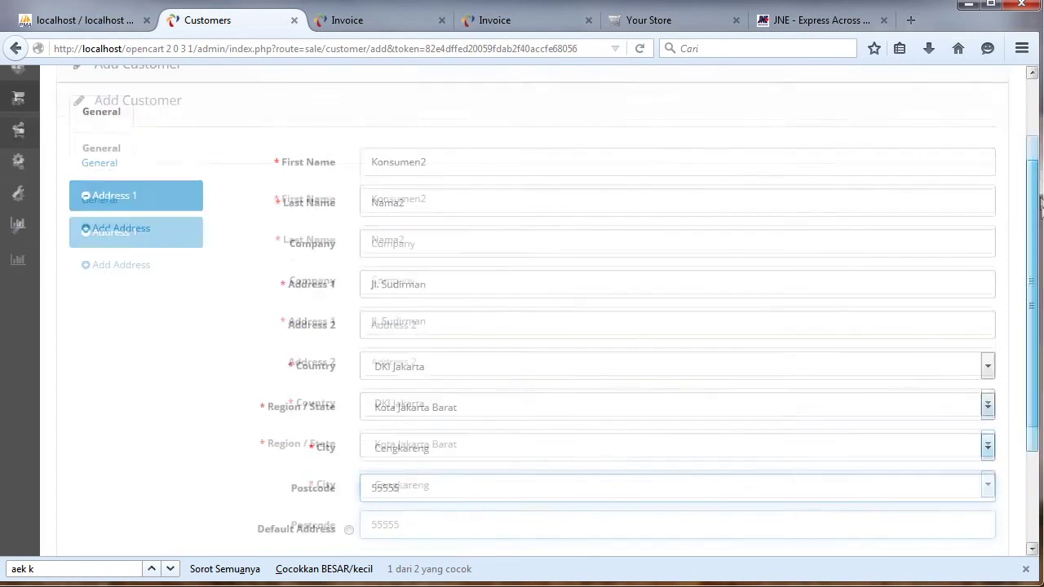
{"action": "left_click", "coordinate": [351, 445]}
{"action": "scroll", "coordinate": [513, 283], "scroll_direction": "up", "scroll_amount": 3}
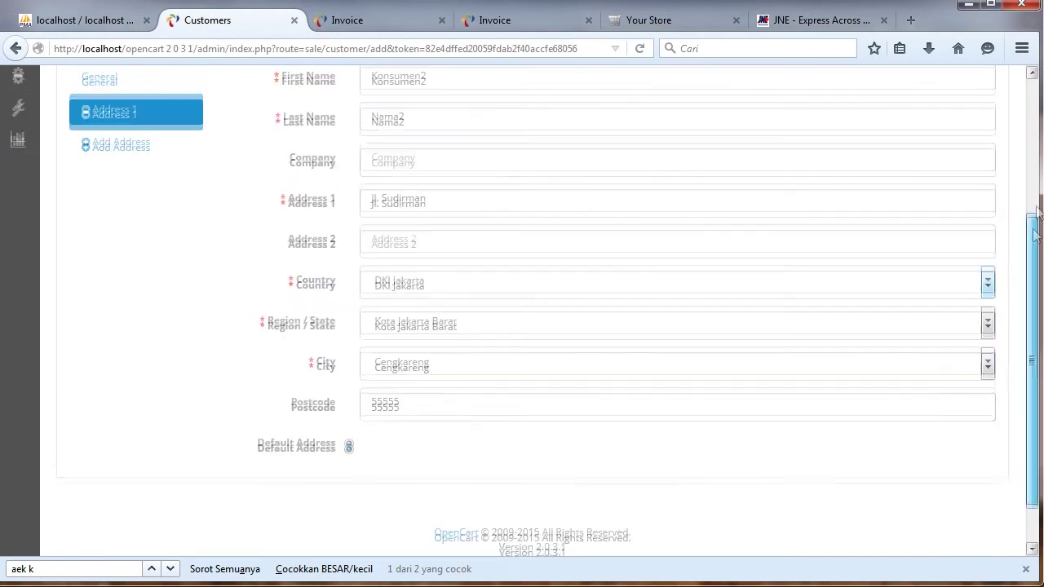
{"action": "left_click", "coordinate": [954, 105]}
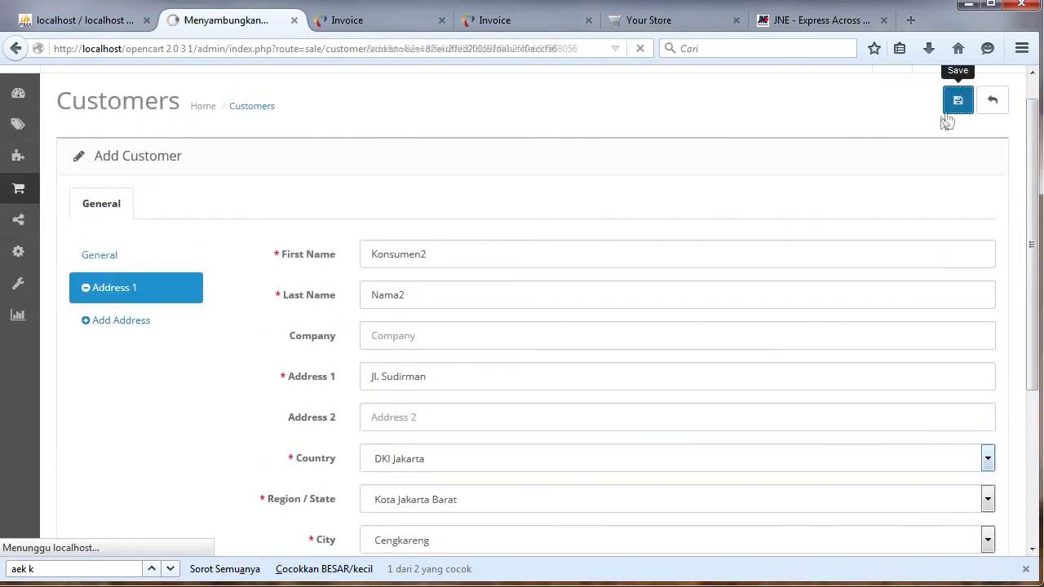
{"action": "scroll", "coordinate": [1031, 210], "scroll_direction": "down", "scroll_amount": 2}
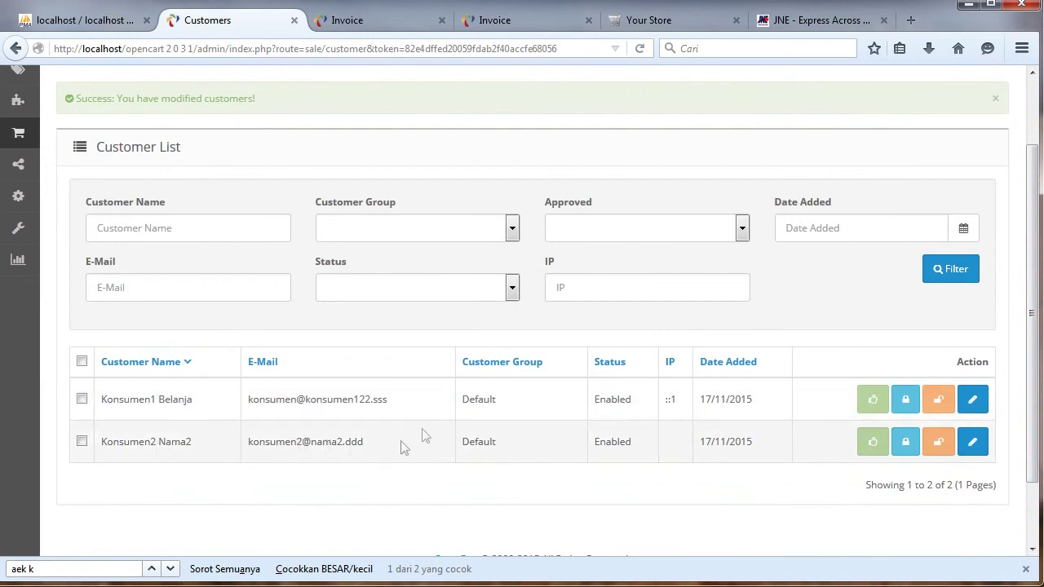
Open Konsumen2 for editing and check the saved Address 1 details.
{"action": "left_click", "coordinate": [972, 441]}
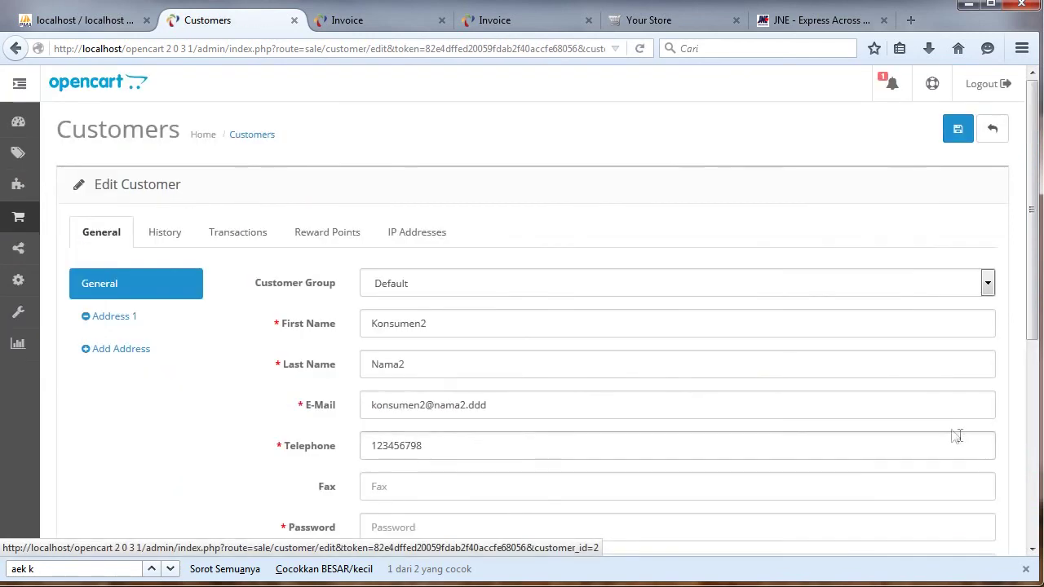
{"action": "left_click", "coordinate": [155, 325]}
{"action": "left_click_drag", "start_coordinate": [1029, 171], "coordinate": [951, 280]}
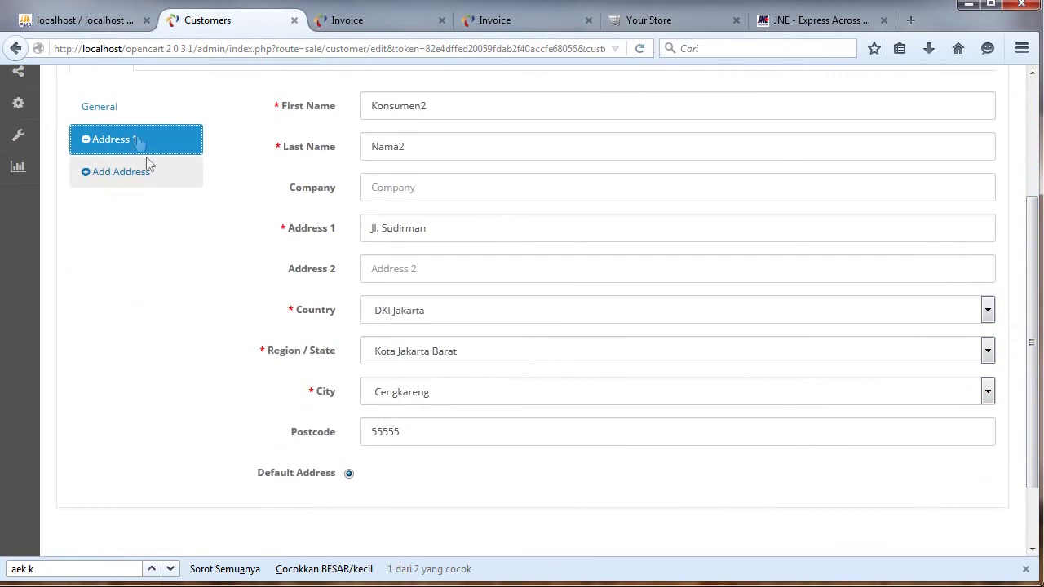
{"action": "left_click", "coordinate": [107, 107]}
Copy Konsumen2's e-mail address and go to the storefront's Account Login page.
{"action": "left_click_drag", "start_coordinate": [551, 235], "coordinate": [342, 226]}
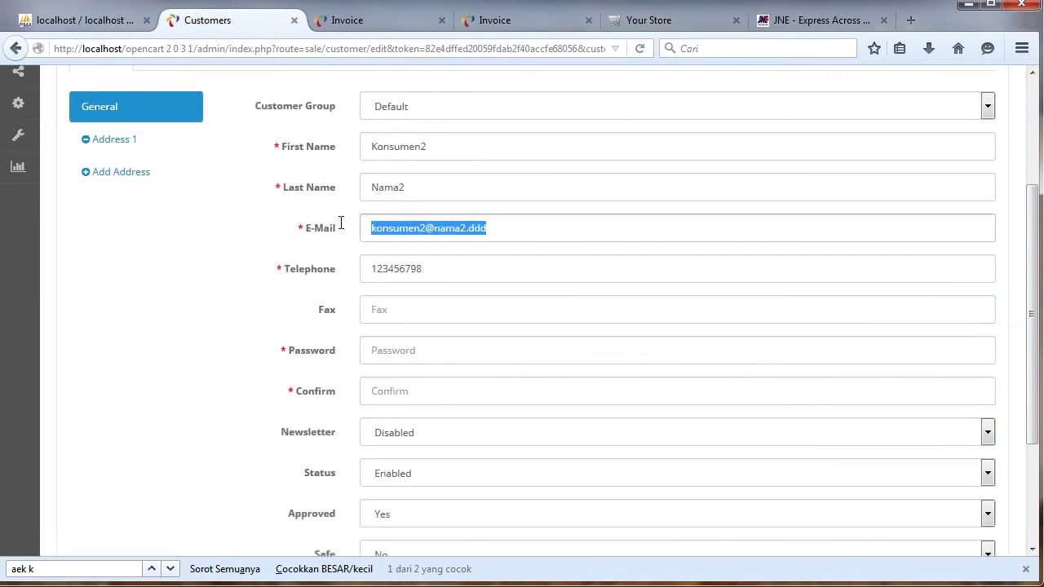
{"action": "right_click", "coordinate": [458, 231]}
{"action": "left_click", "coordinate": [519, 290]}
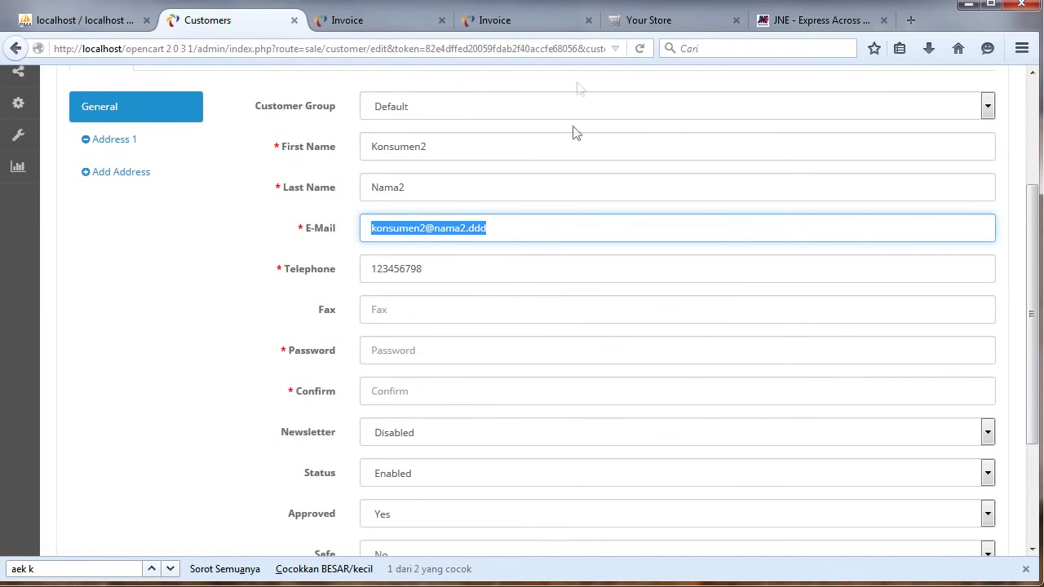
{"action": "left_click", "coordinate": [653, 23]}
{"action": "left_click", "coordinate": [683, 85]}
{"action": "left_click", "coordinate": [691, 135]}
{"action": "left_click", "coordinate": [577, 383]}
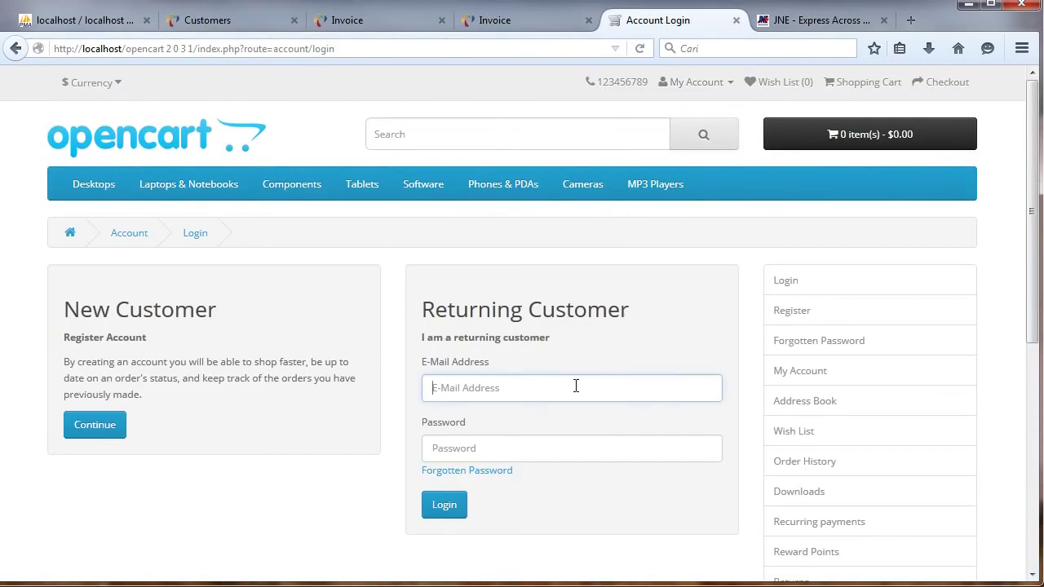
Sign in with the pasted e-mail and the account password, then view the Address Book.
{"action": "key", "text": "ctrl+v"}
{"action": "left_click", "coordinate": [549, 437]}
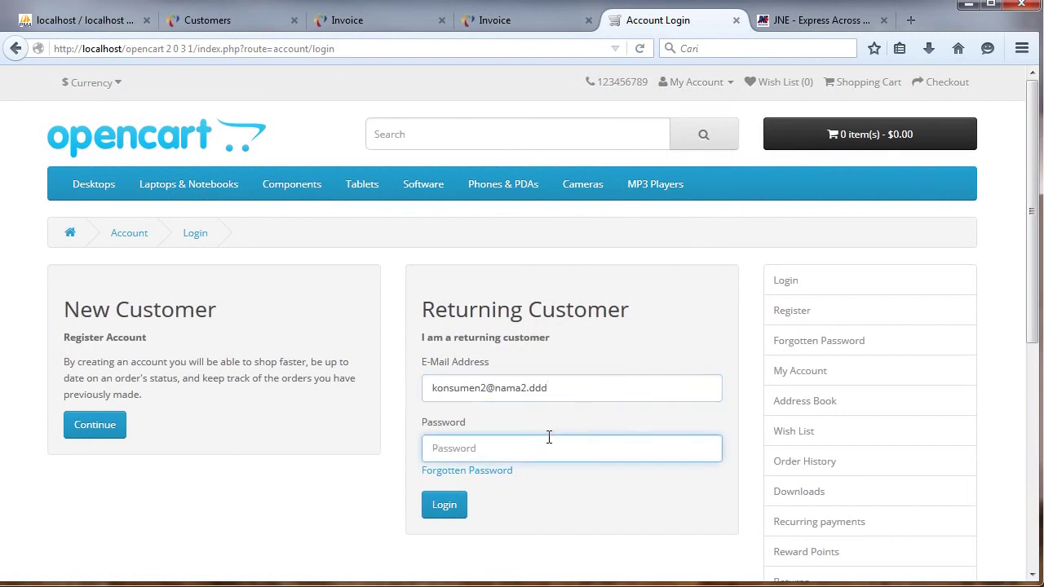
{"action": "left_click", "coordinate": [447, 507]}
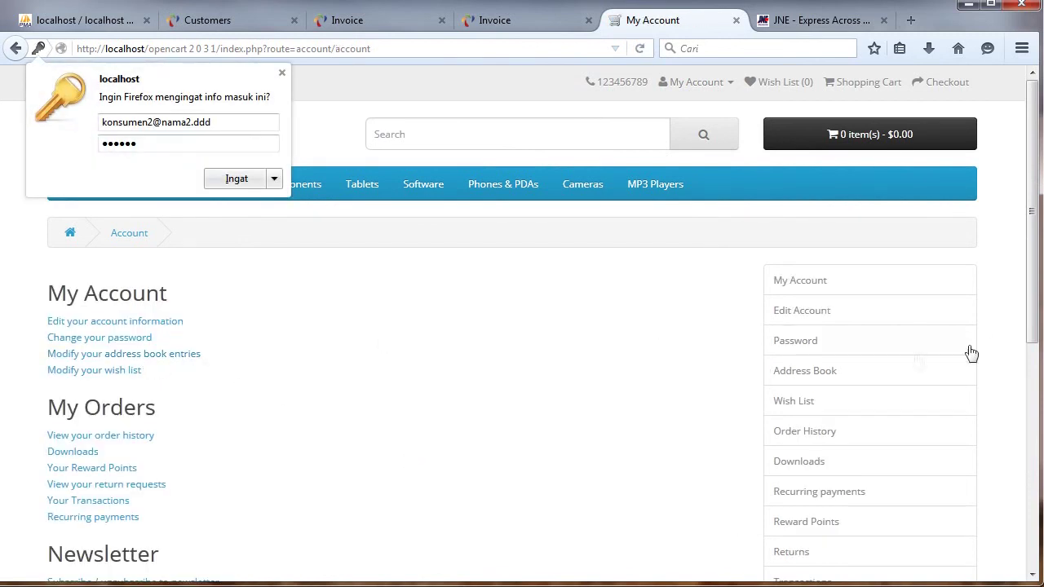
{"action": "left_click", "coordinate": [842, 371]}
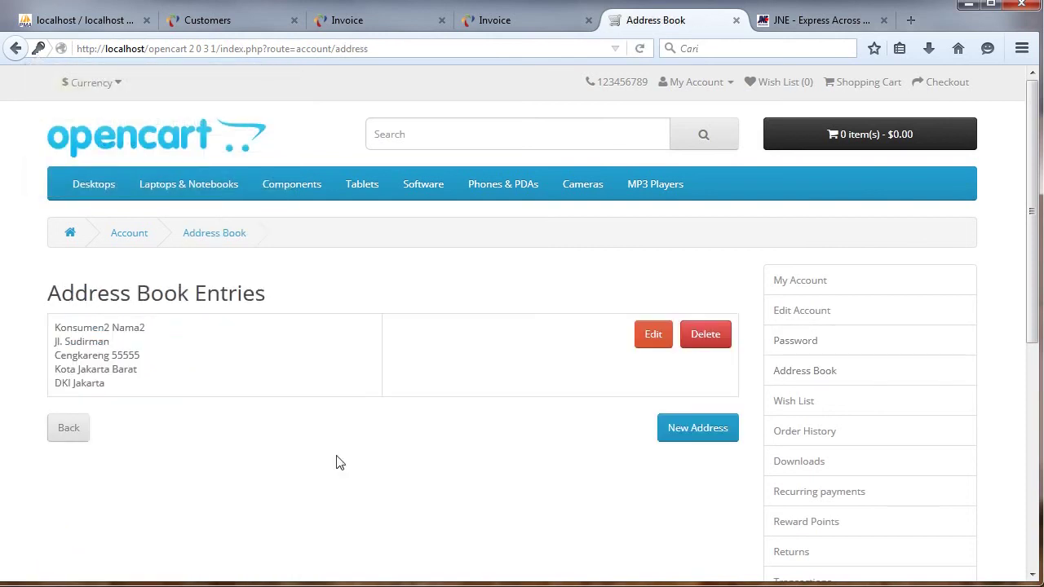